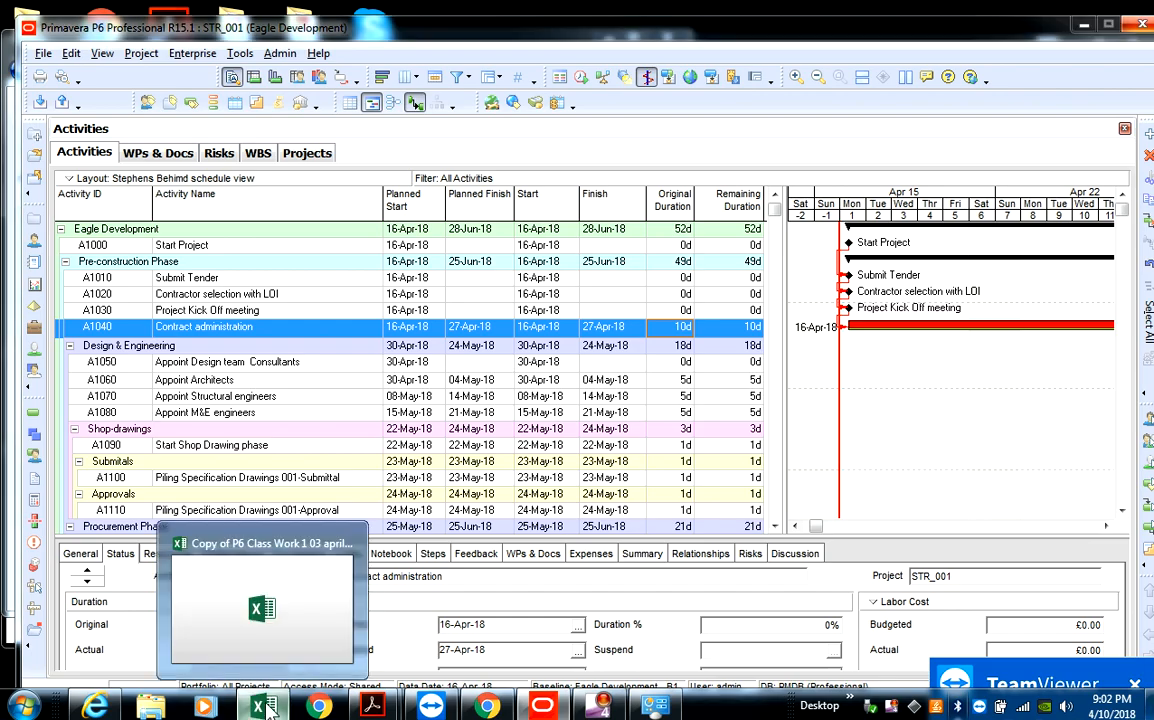
# - Try to open the P6 Class Work workbook, restart the unresponsive Excel, and switch back to Primavera P6
pyautogui.click(267, 708)
pyautogui.click(267, 708)
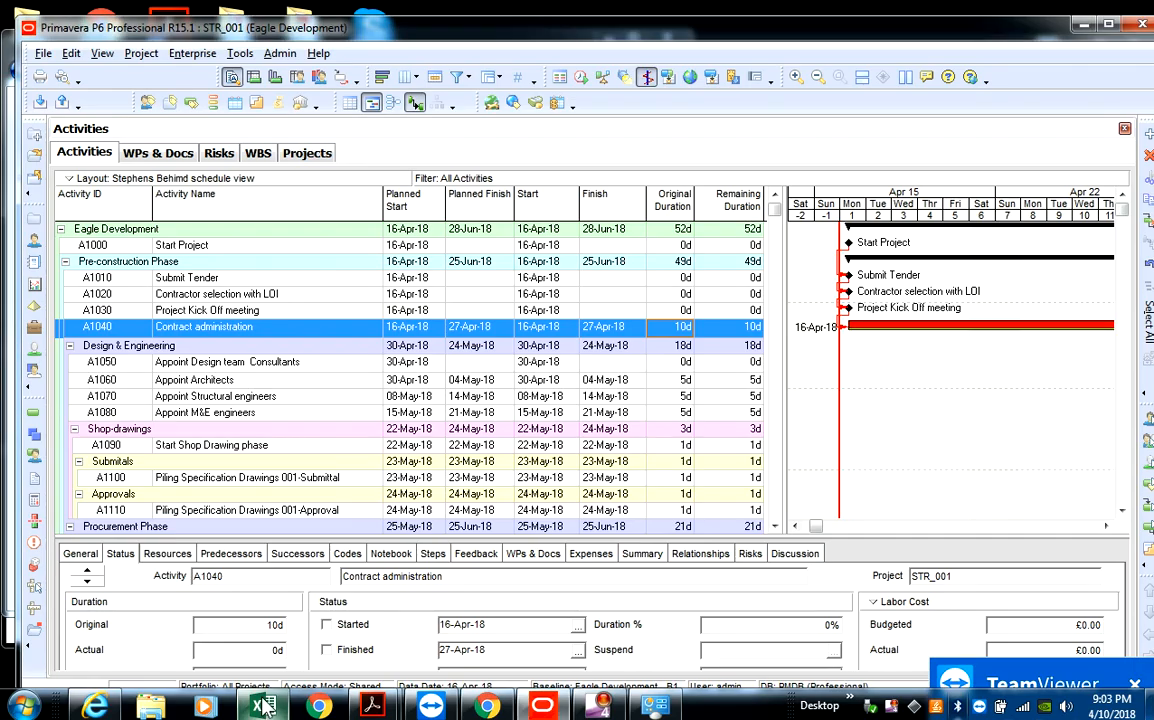
pyautogui.click(265, 708)
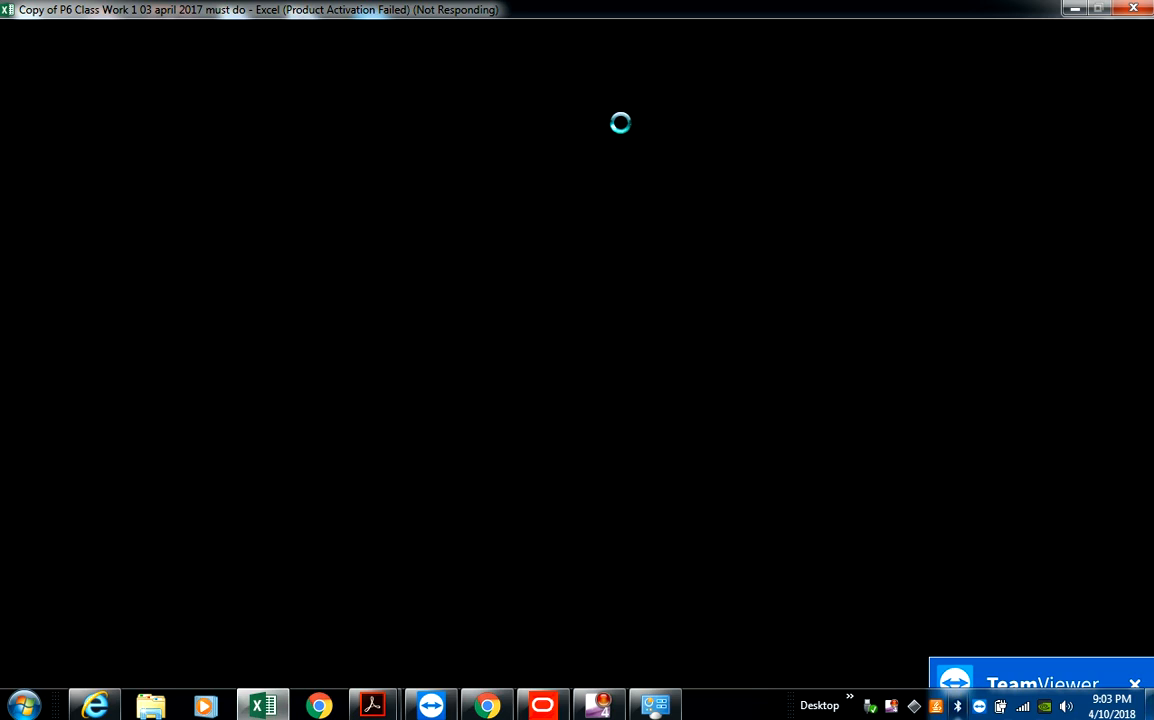
pyautogui.click(1127, 12)
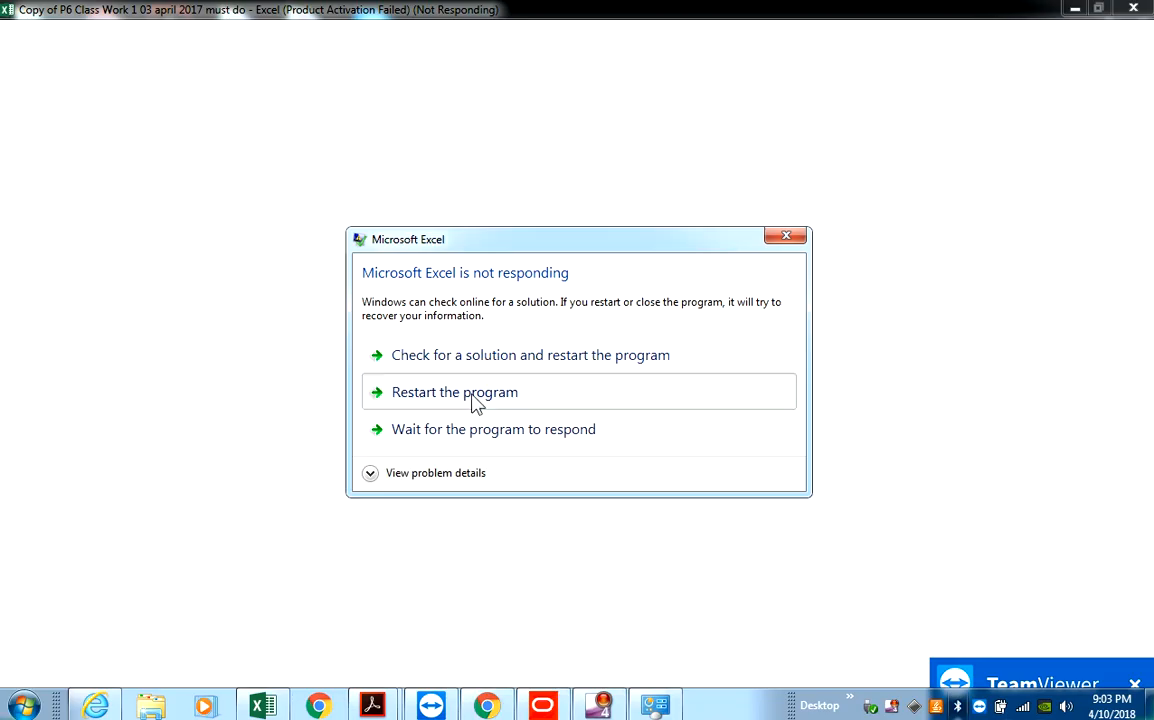
pyautogui.click(474, 401)
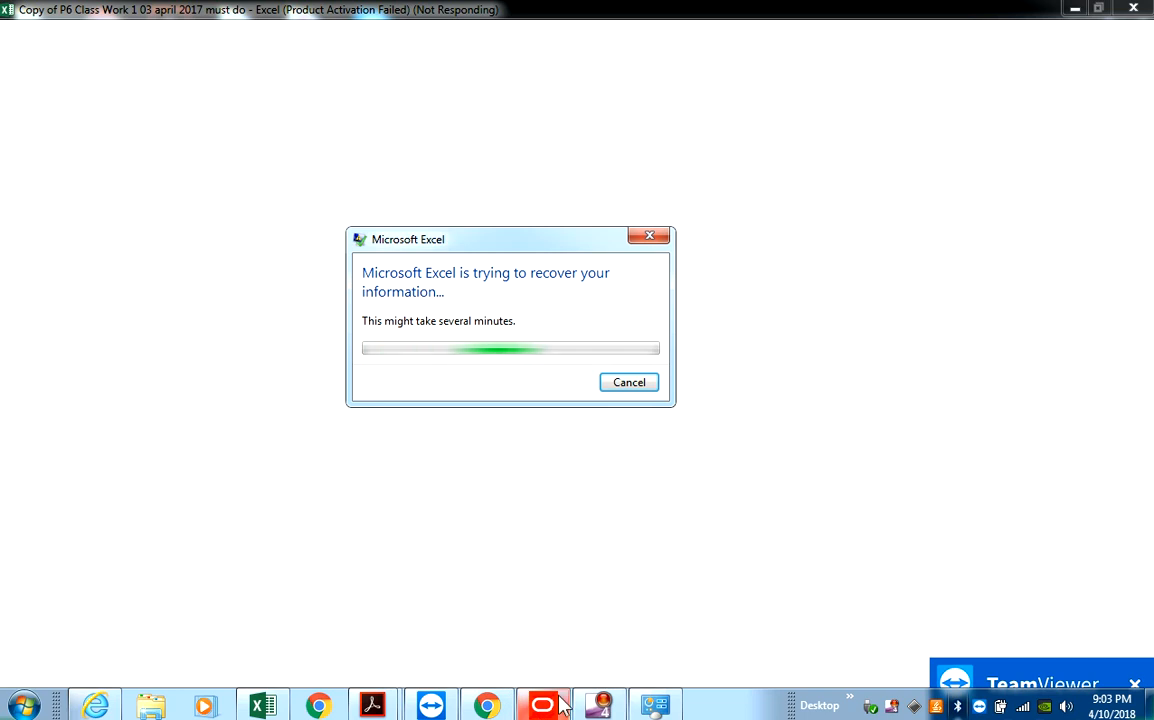
pyautogui.click(541, 705)
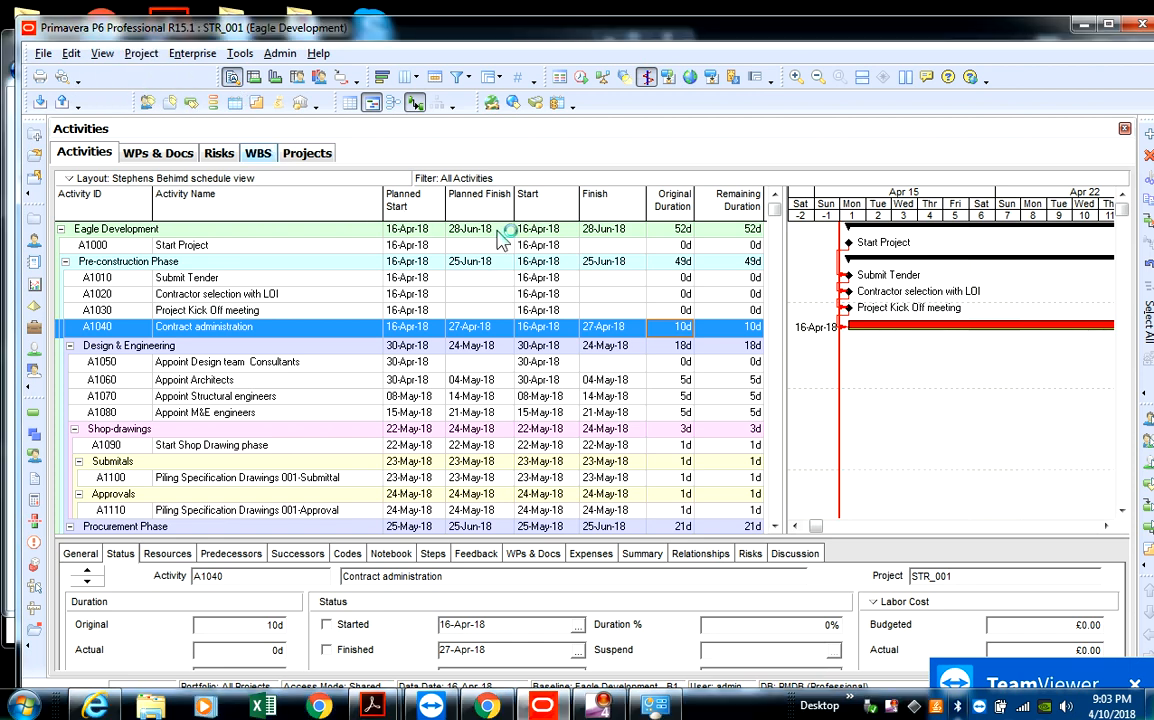
# - View the Activities topic of P6 Professional Help in Internet Explorer and return to Primavera P6
pyautogui.click(487, 706)
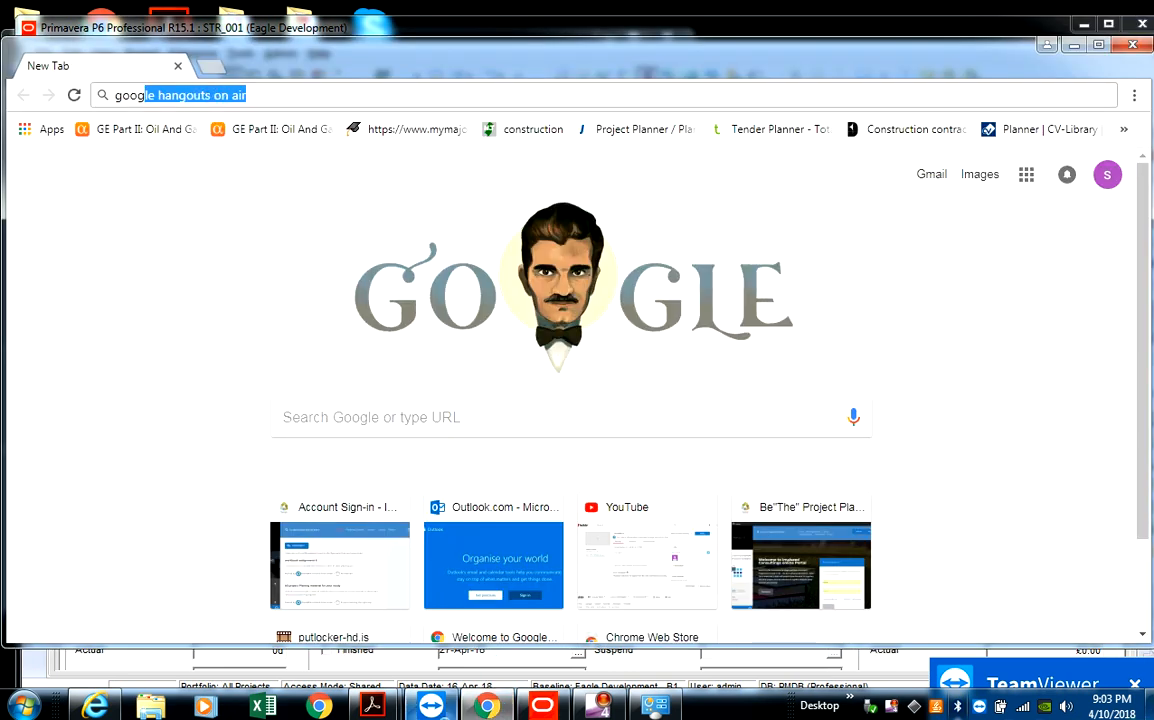
pyautogui.click(95, 704)
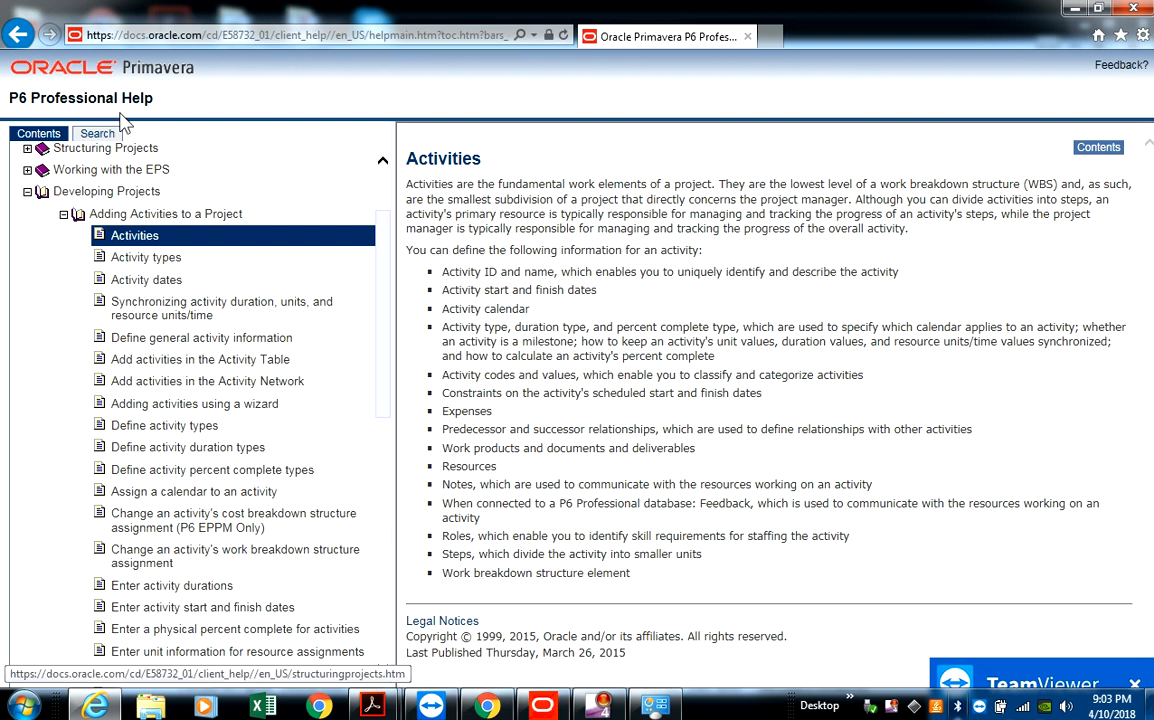
pyautogui.click(527, 707)
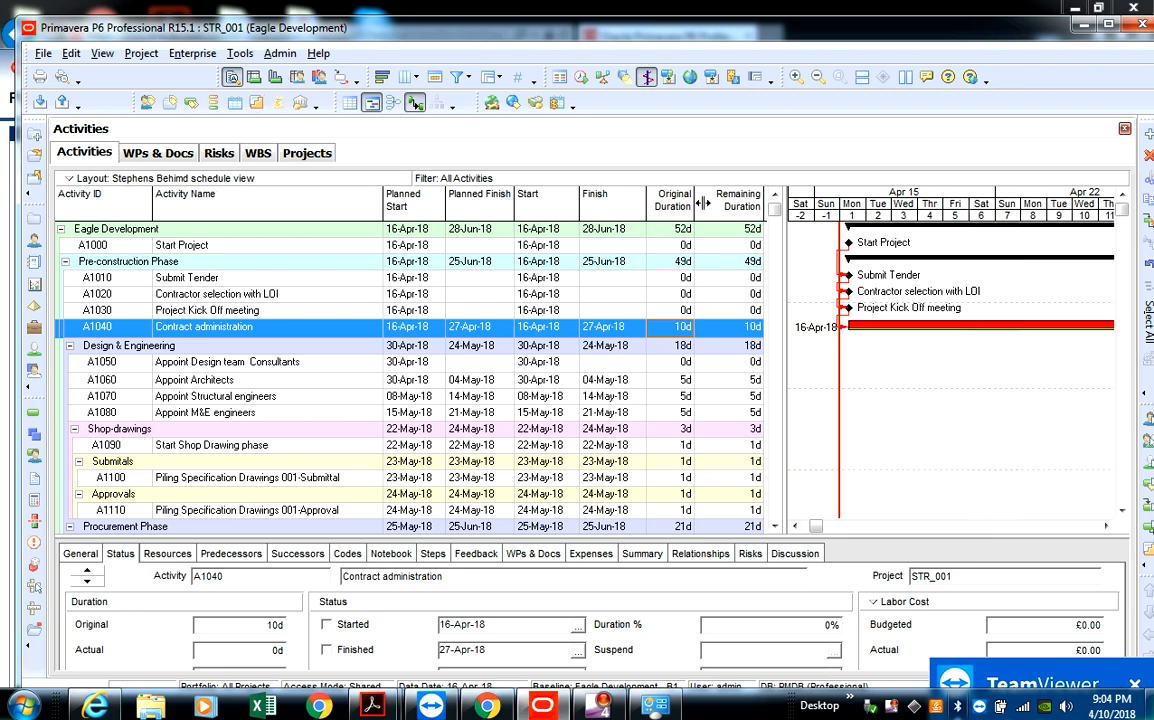
# - Sort the activity table by Activity Name
pyautogui.click(98, 195)
pyautogui.click(125, 196)
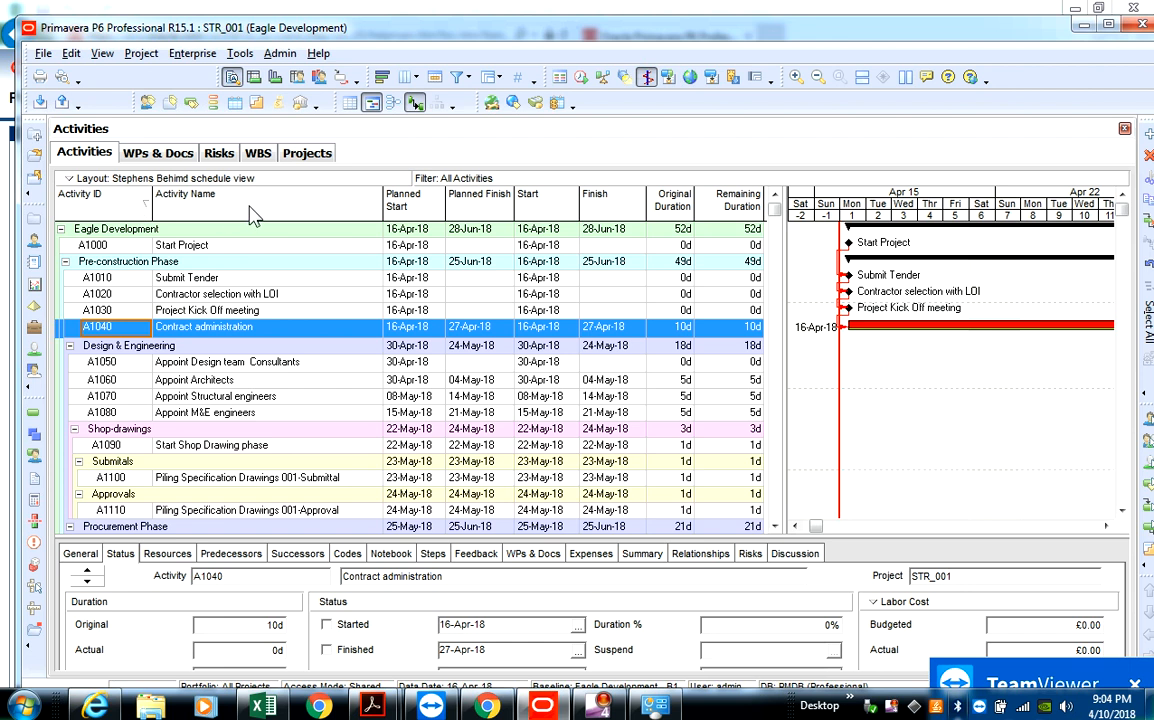
pyautogui.click(328, 200)
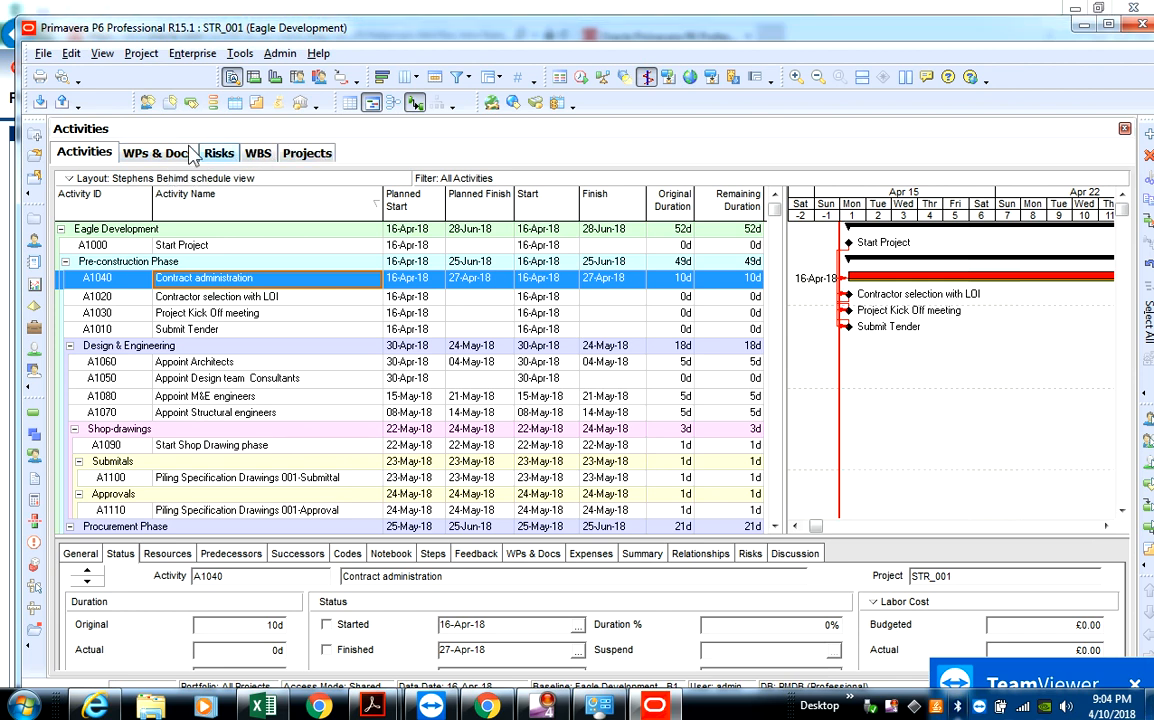
# - Close the open Projects, WBS, Risks, WPs & Docs and Activities views to leave an empty workspace
pyautogui.click(309, 153)
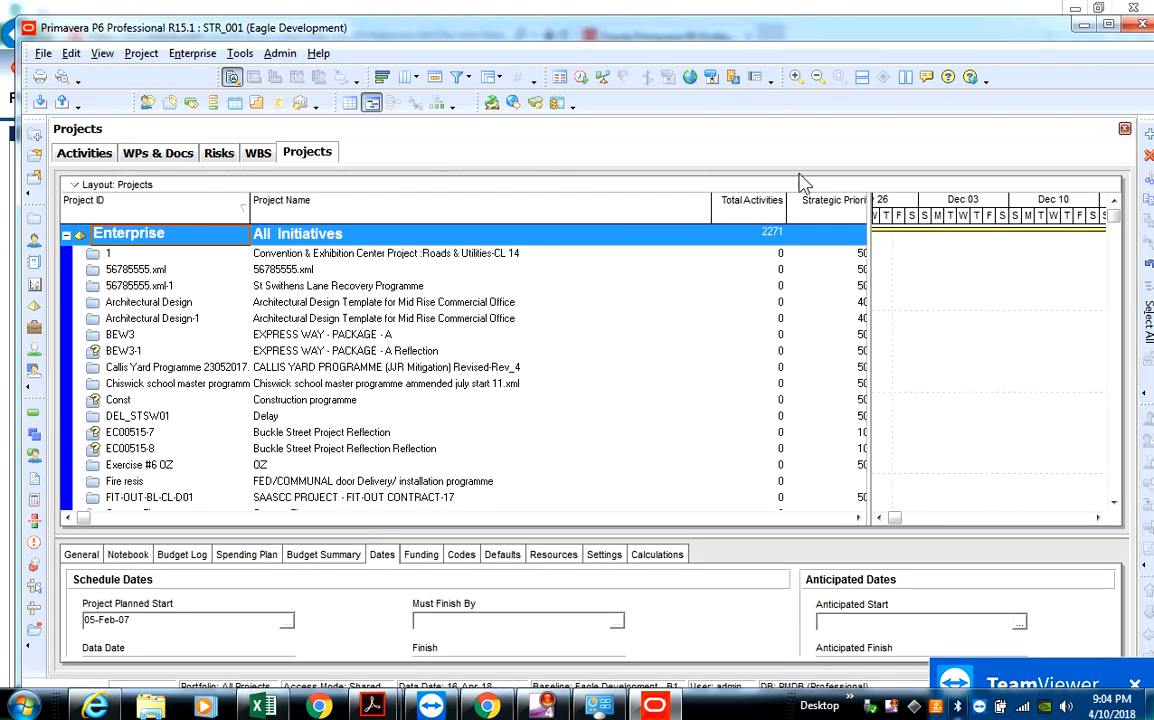
pyautogui.click(1126, 131)
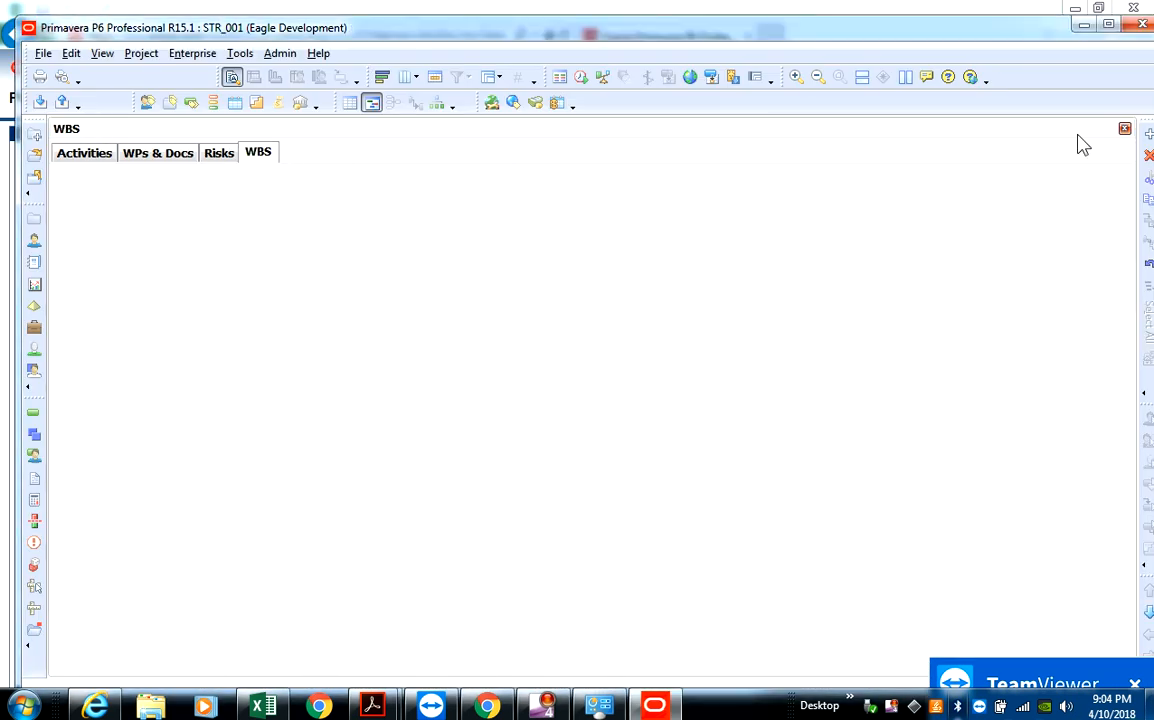
pyautogui.click(1125, 130)
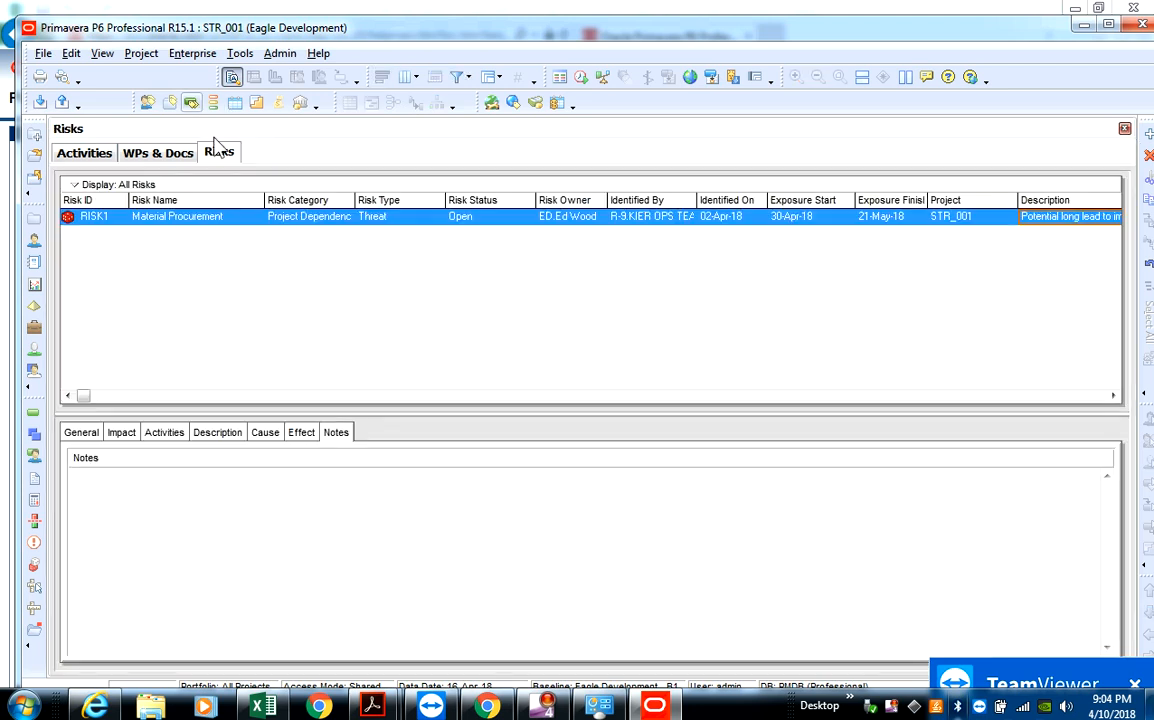
pyautogui.click(1125, 130)
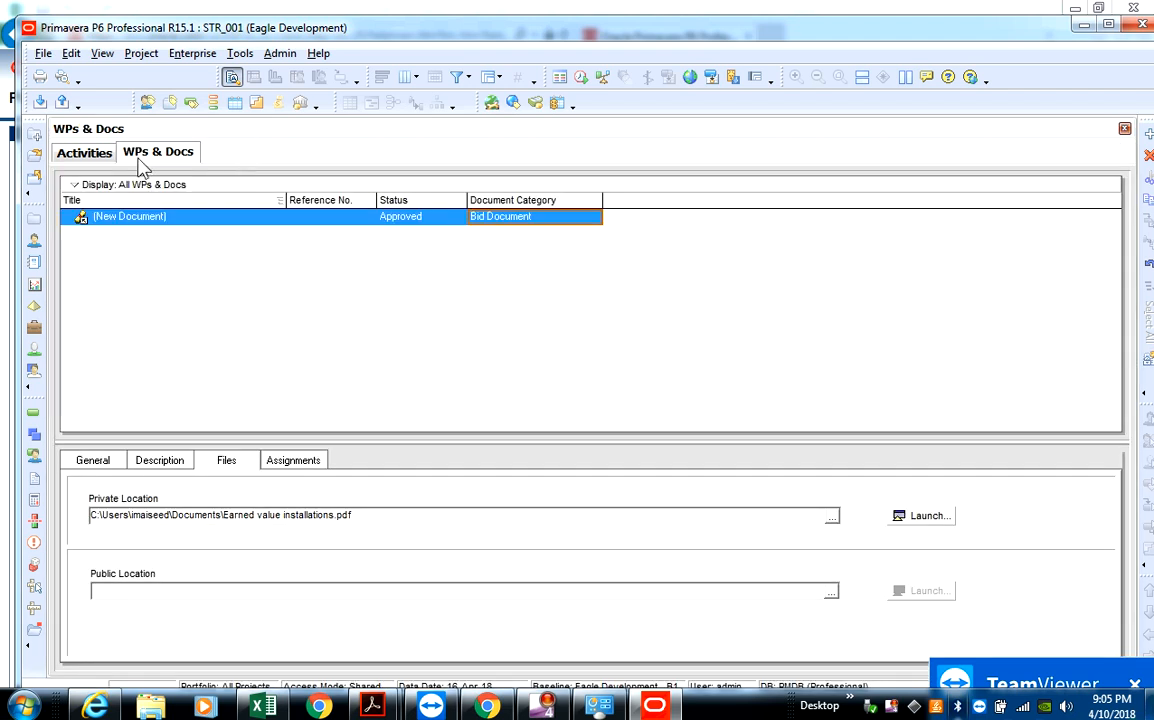
pyautogui.click(1125, 130)
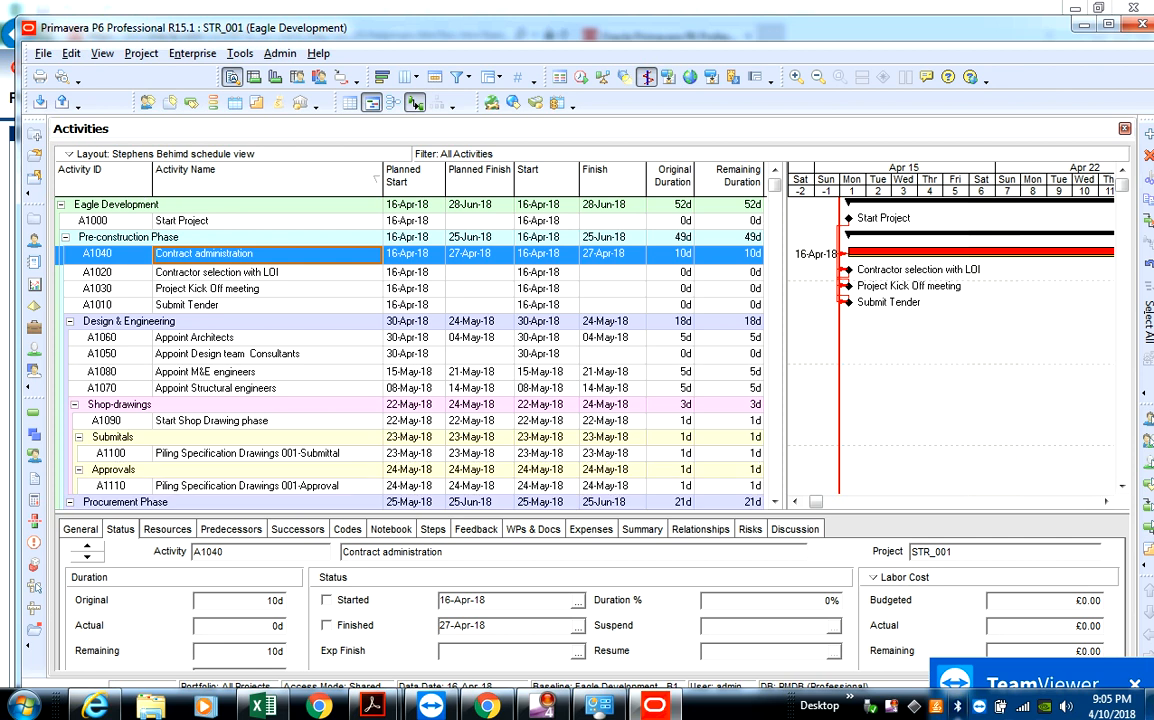
pyautogui.click(1125, 129)
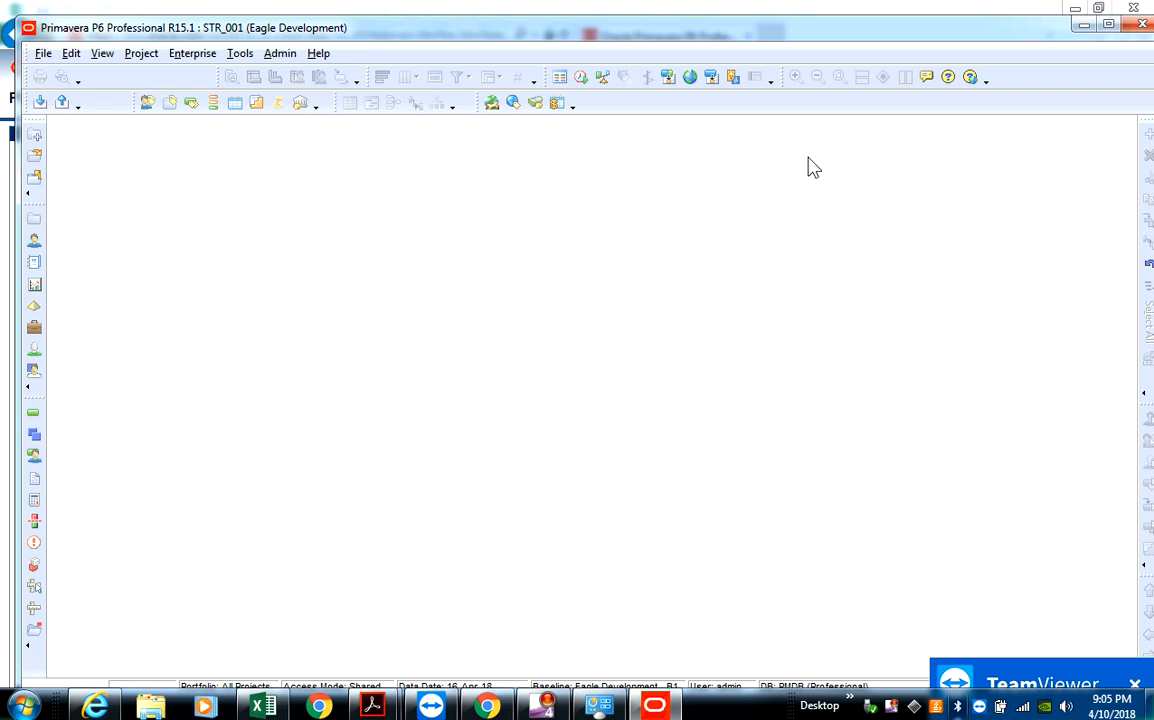
pyautogui.click(42, 54)
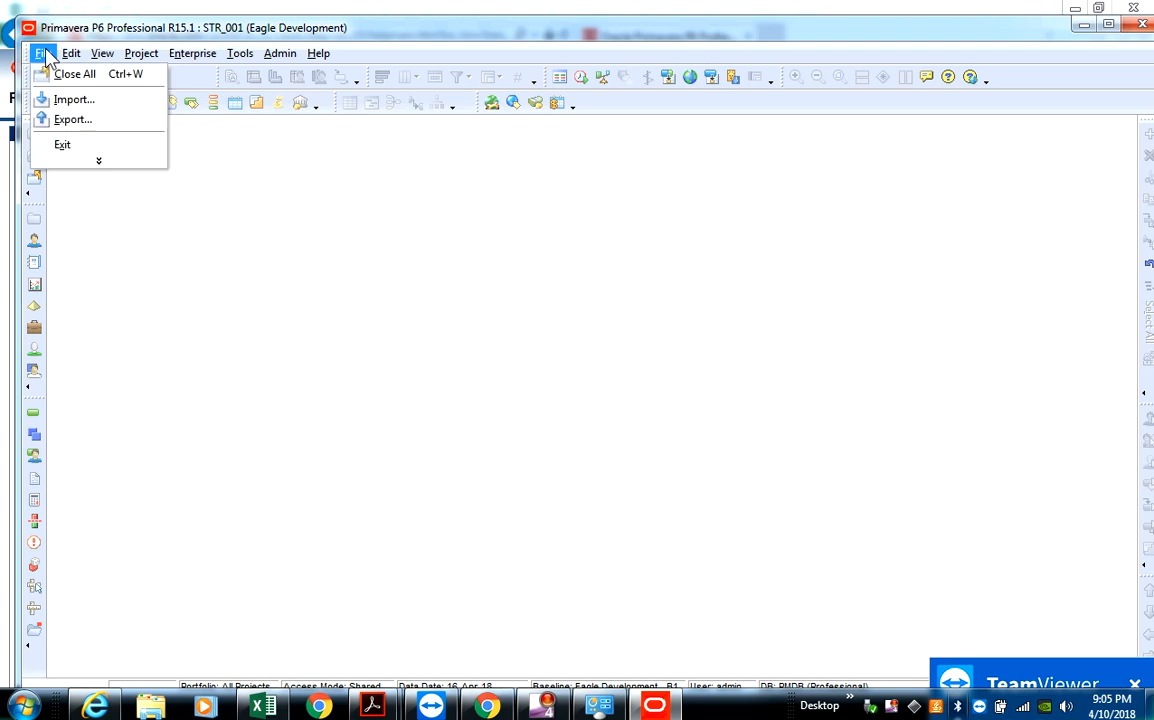
pyautogui.click(97, 163)
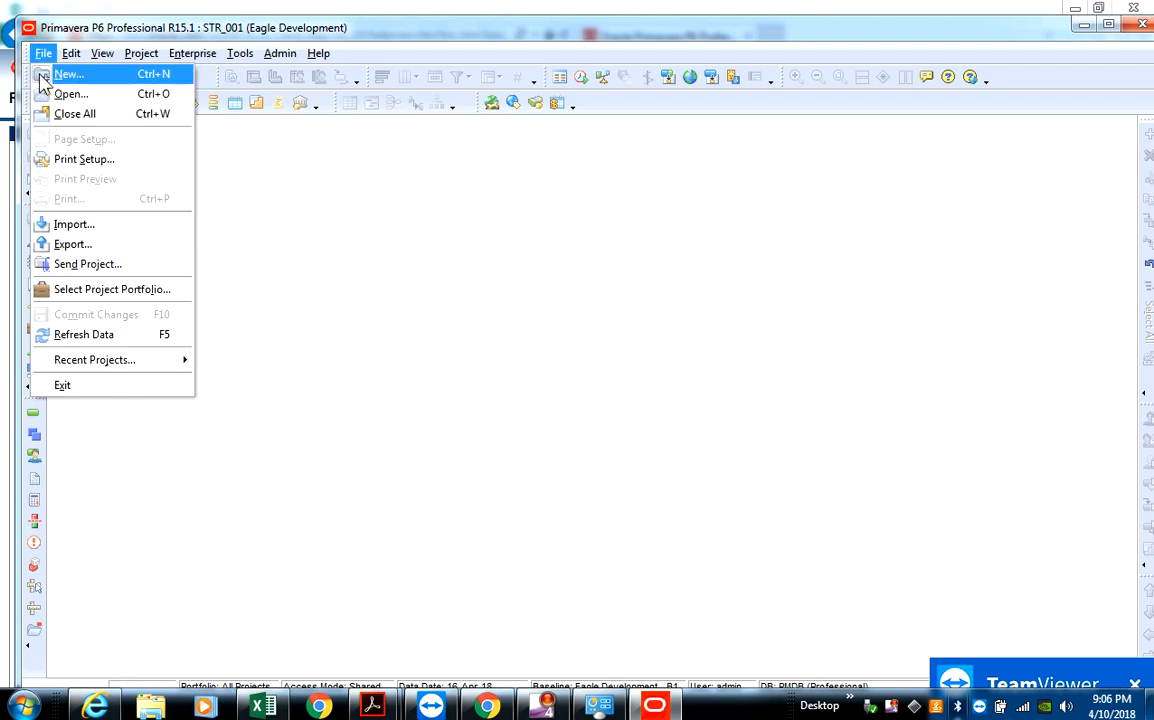
pyautogui.click(73, 56)
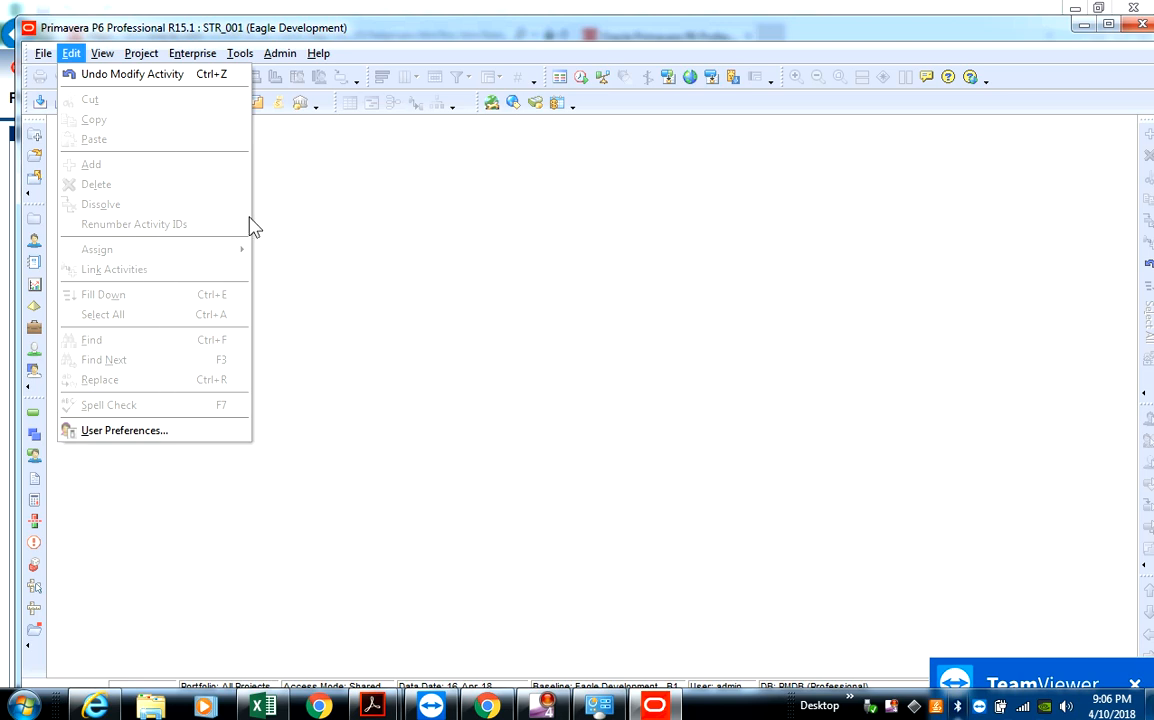
pyautogui.moveTo(103, 58)
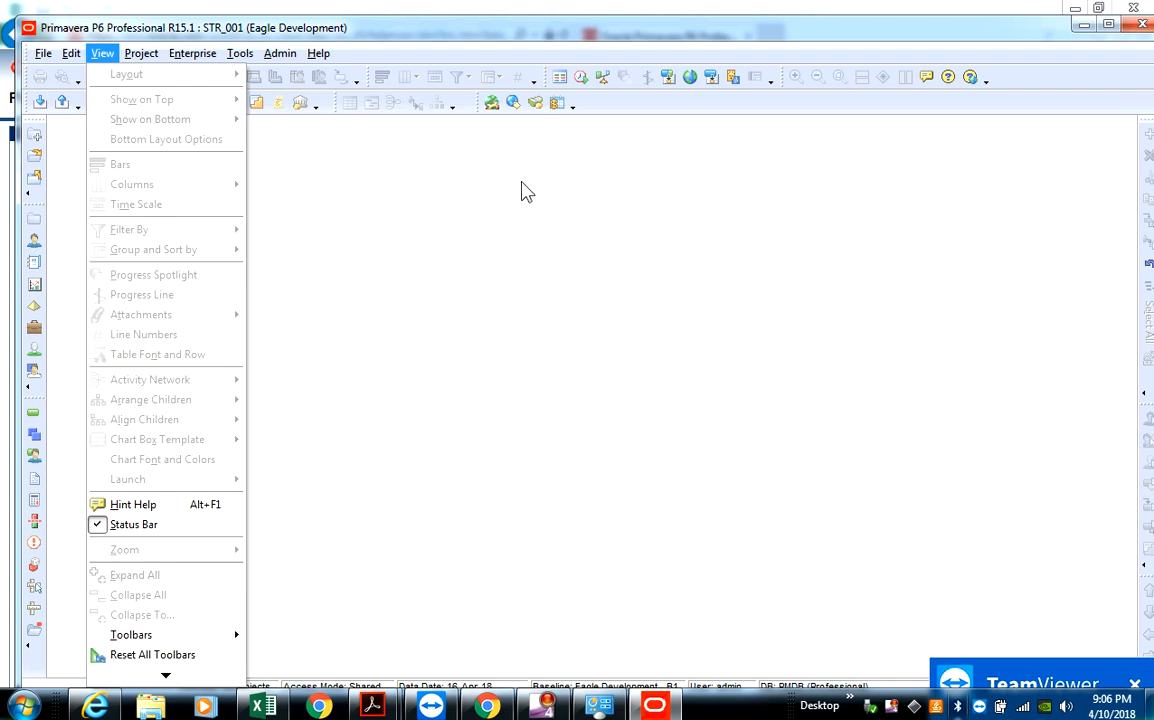
pyautogui.click(462, 164)
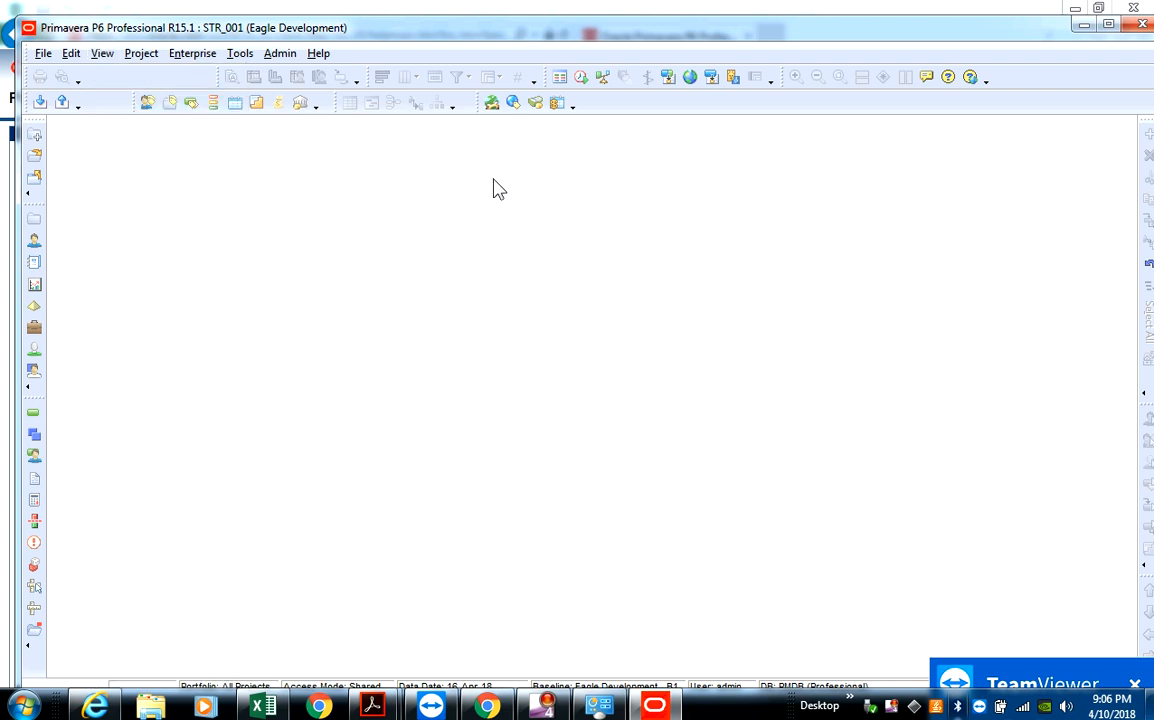
# - Open the Enterprise Project Structure dialog and move it slightly upward
pyautogui.click(187, 56)
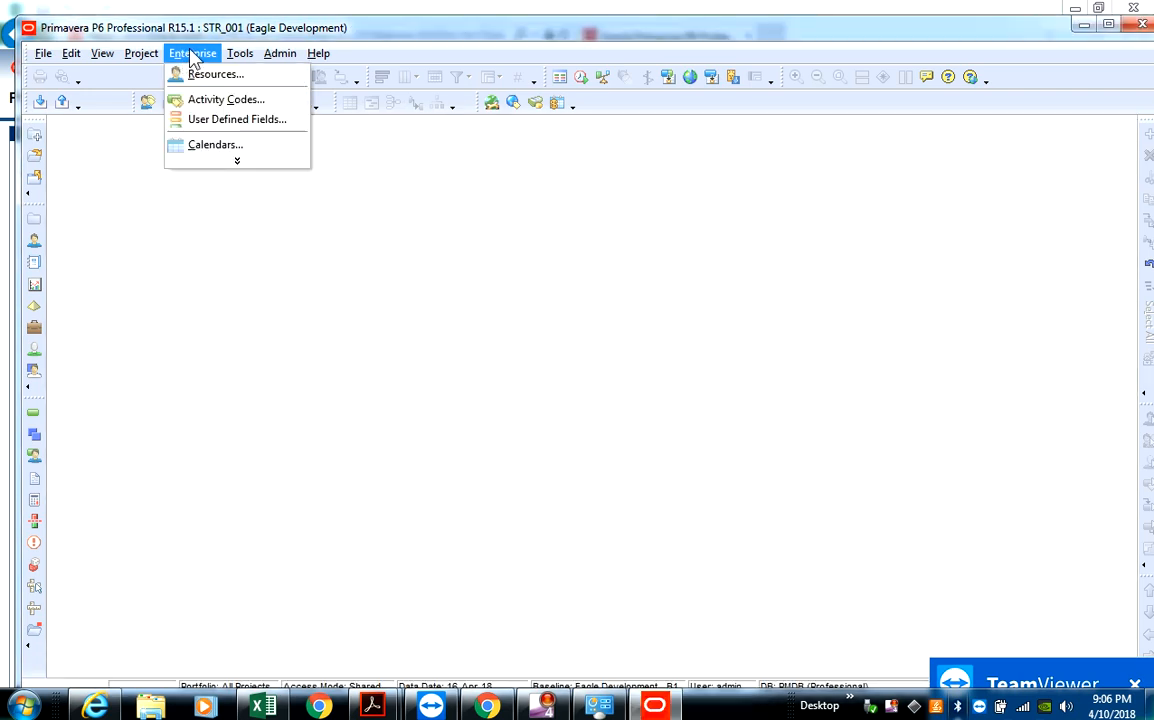
pyautogui.click(233, 161)
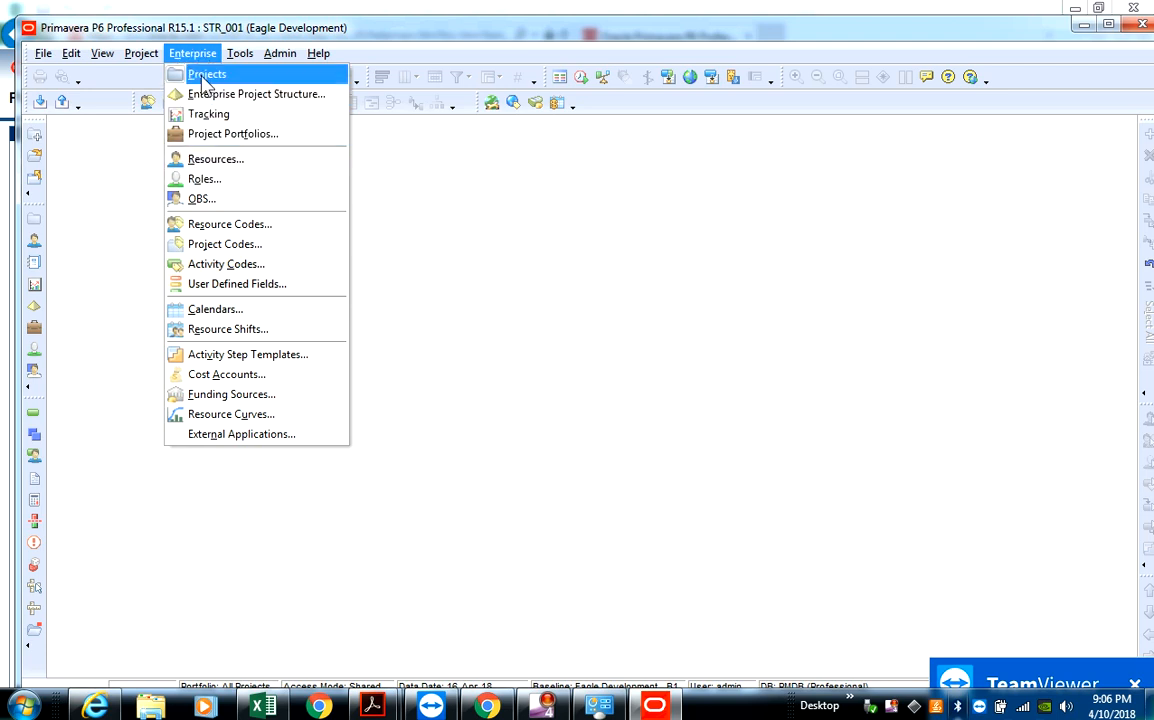
pyautogui.click(277, 105)
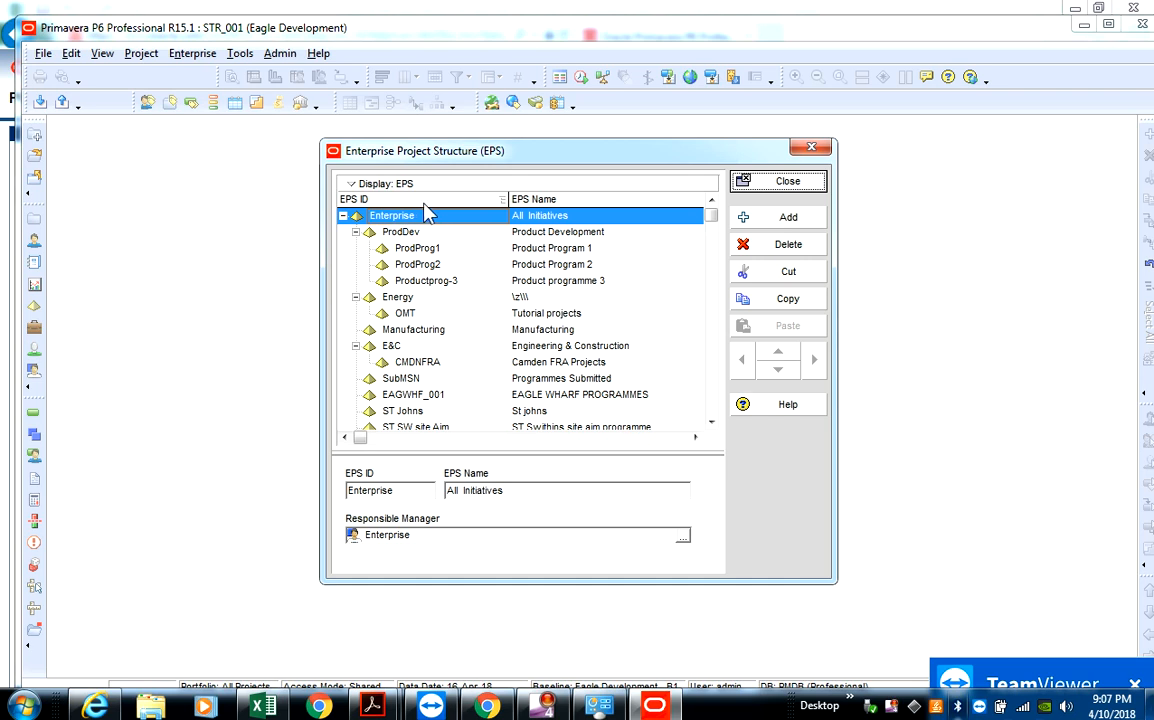
pyautogui.moveTo(518, 151); pyautogui.dragTo(511, 132)
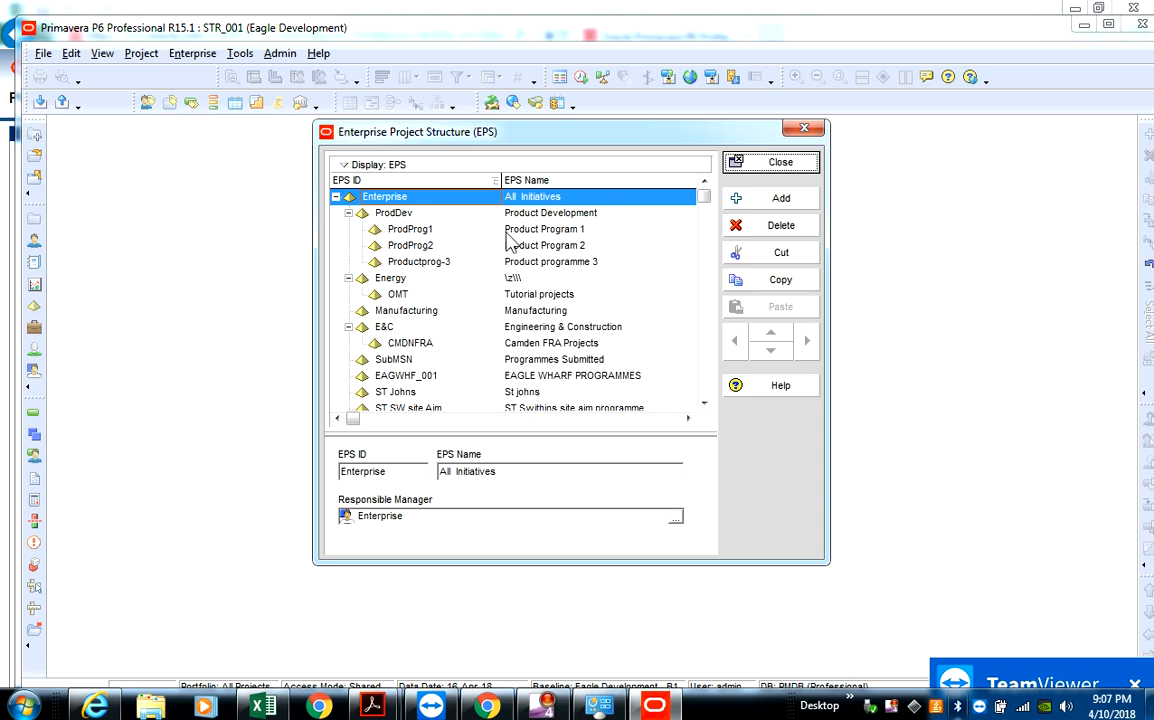
# - Collapse and re-expand the Enterprise root node, and widen the Enterprise Project Structure dialog
pyautogui.click(336, 197)
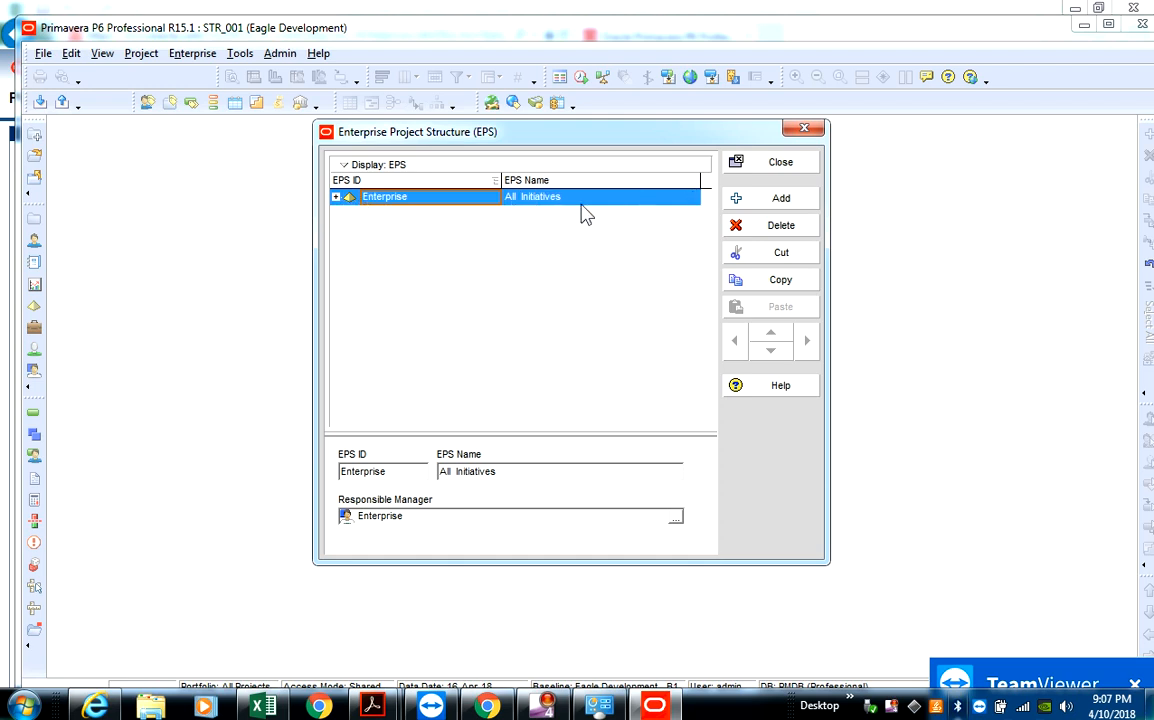
pyautogui.click(337, 197)
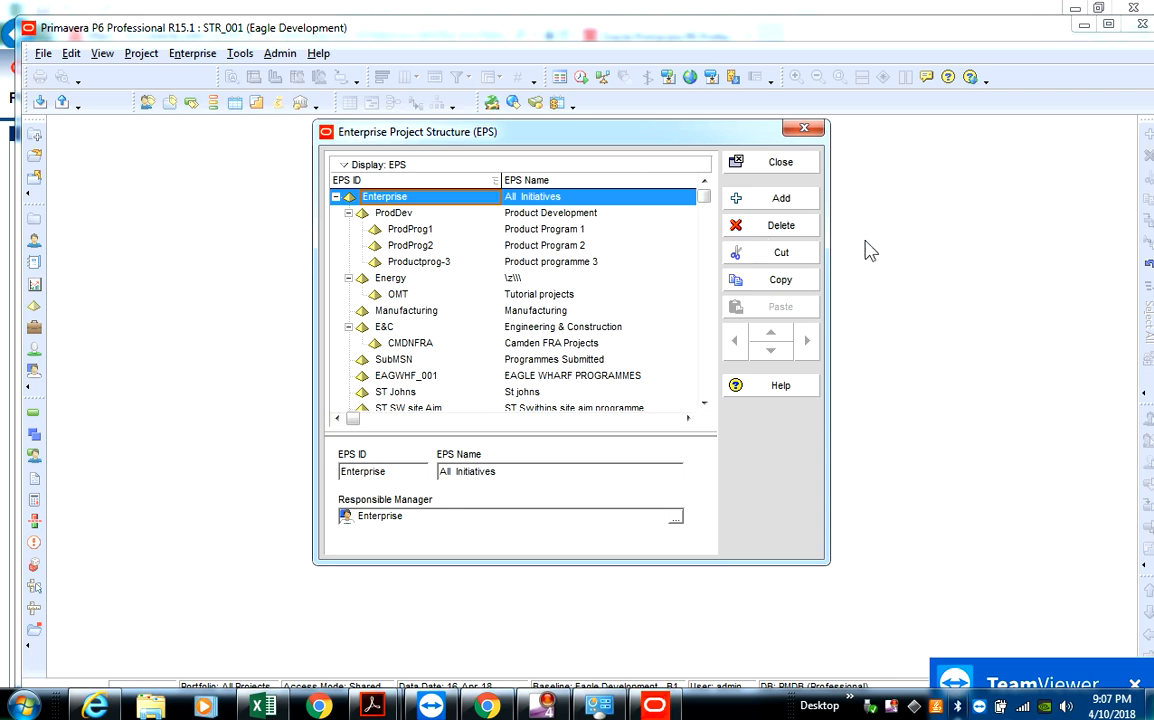
pyautogui.moveTo(826, 250); pyautogui.dragTo(1150, 240)
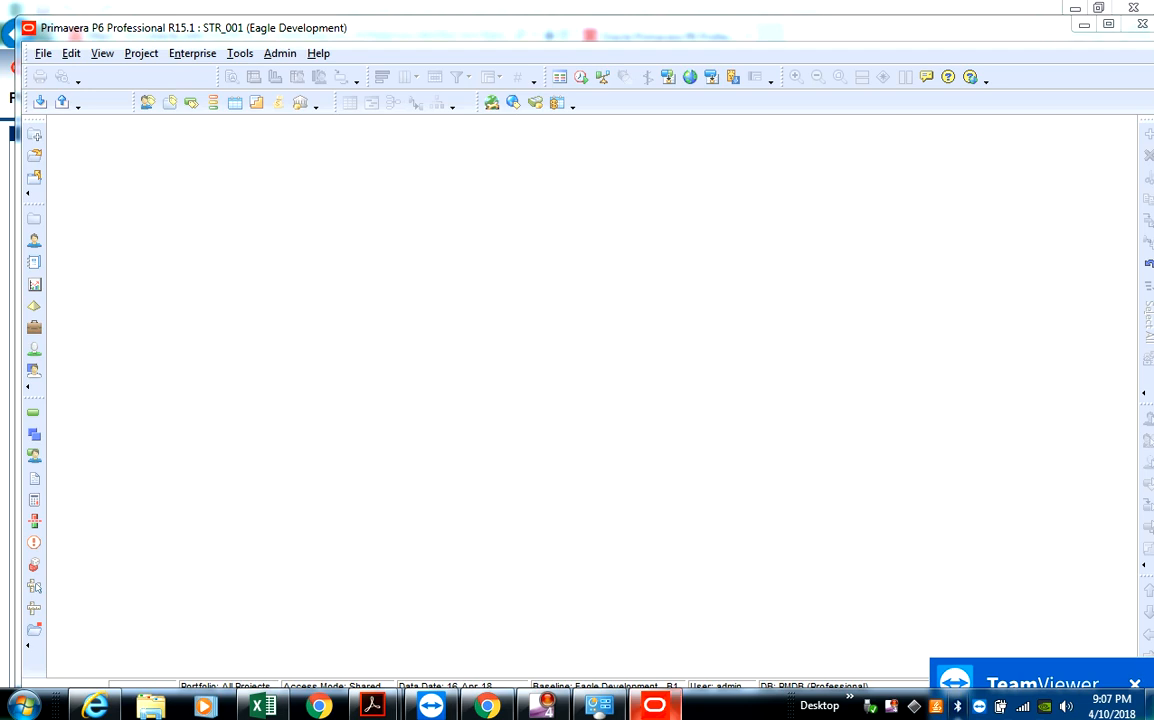
pyautogui.click(655, 707)
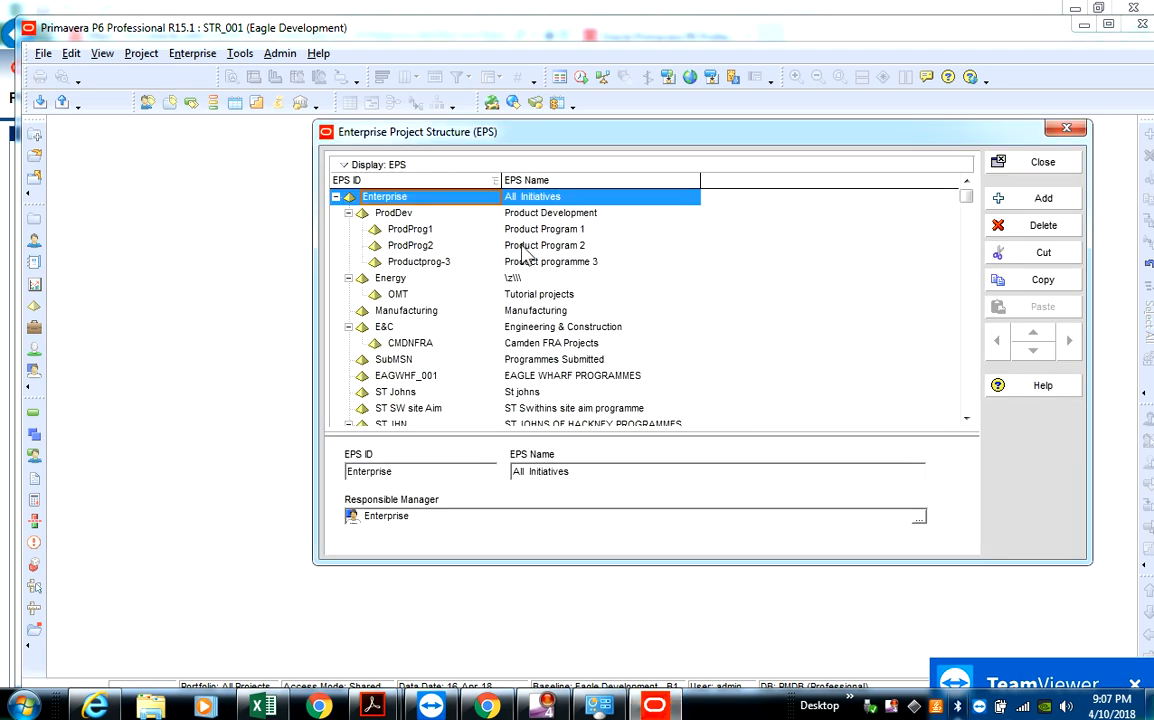
pyautogui.press('Escape')
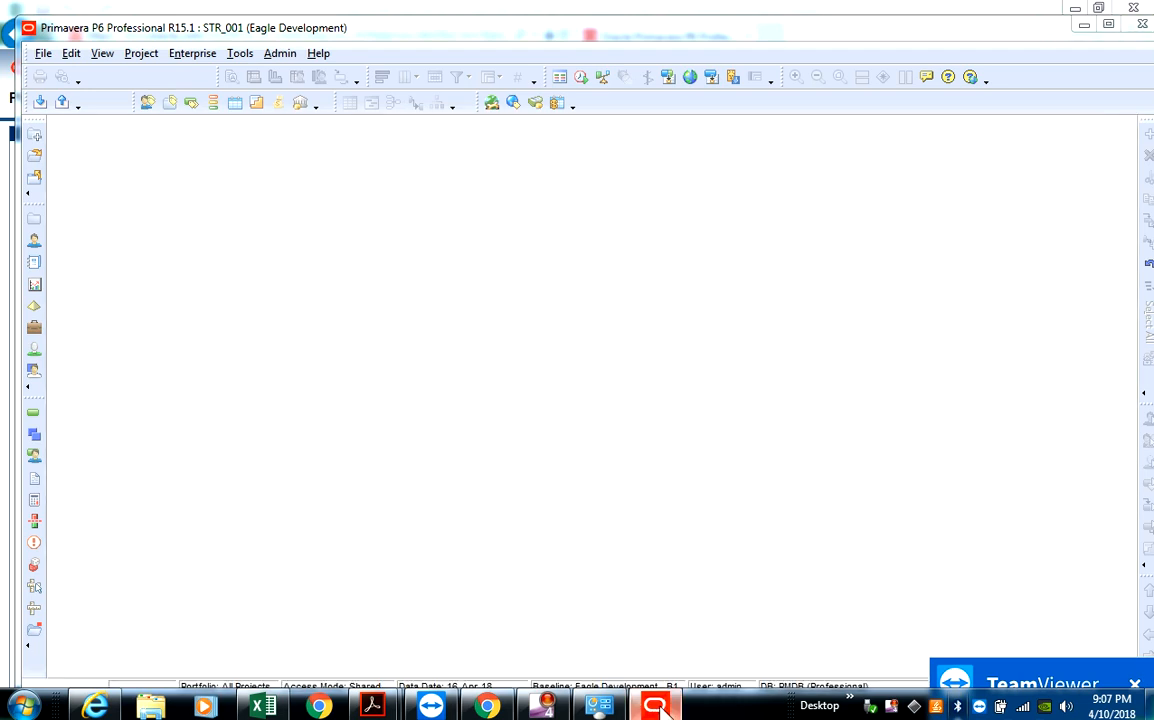
pyautogui.click(598, 707)
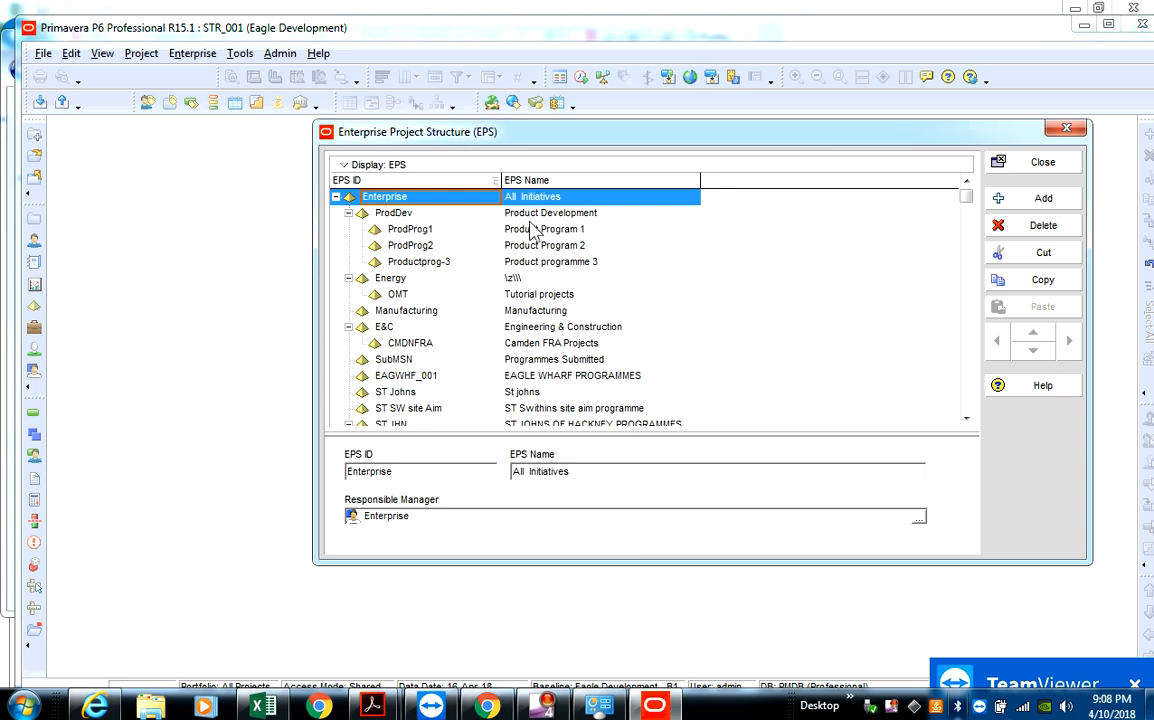
# - Add a new EPS element directly under the Enterprise root node
pyautogui.click(527, 214)
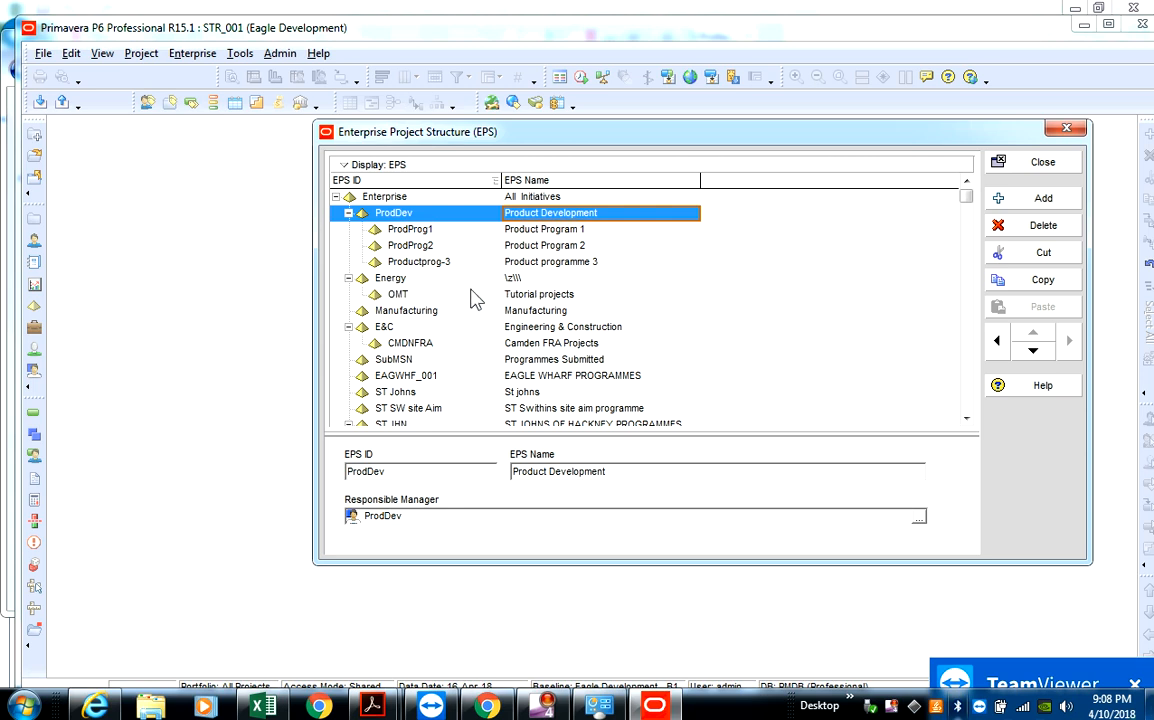
pyautogui.click(518, 280)
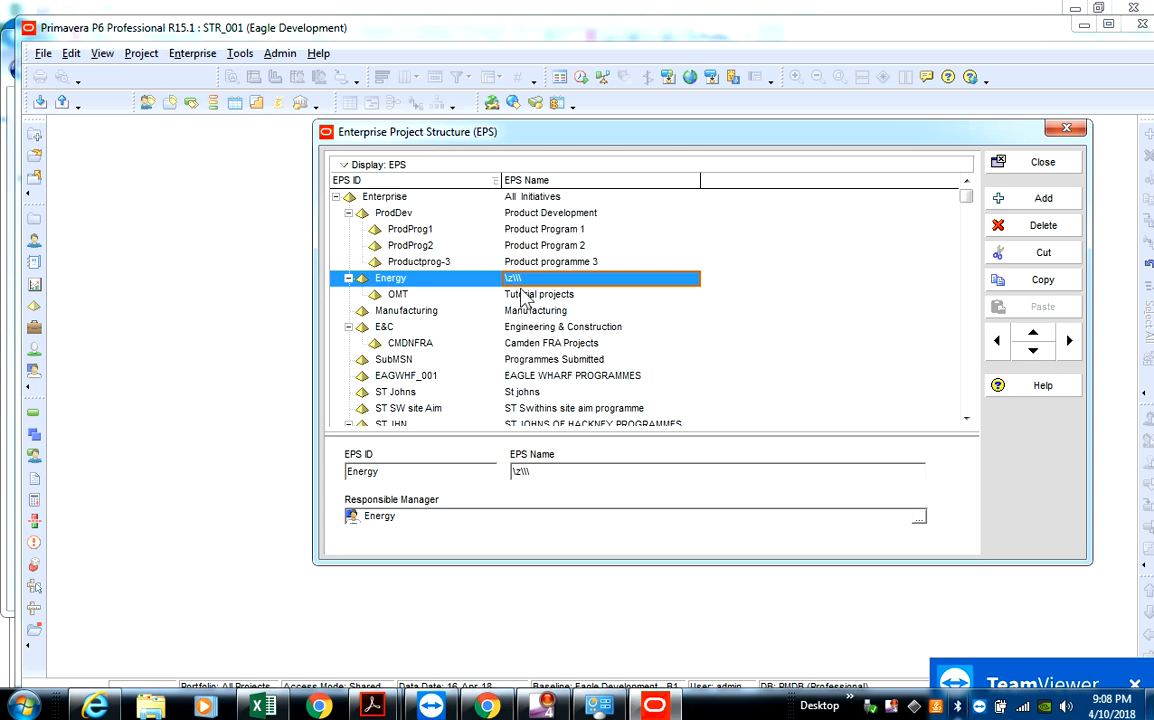
pyautogui.click(654, 706)
pyautogui.click(1035, 203)
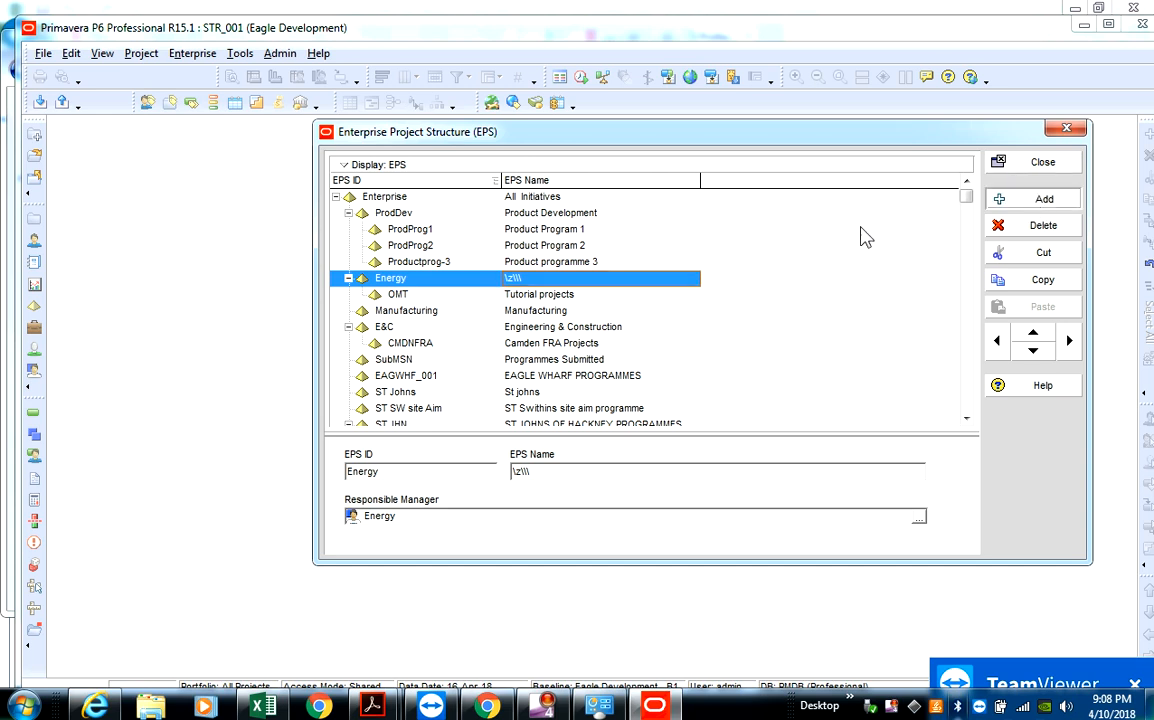
pyautogui.click(518, 197)
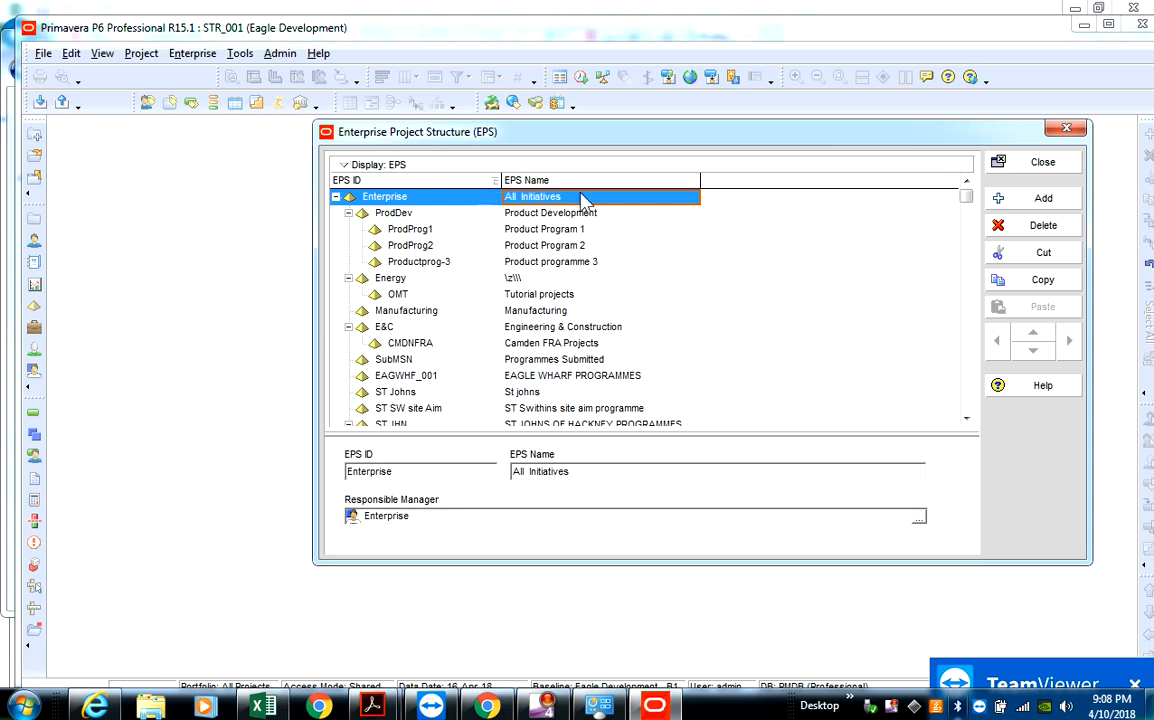
pyautogui.click(1040, 200)
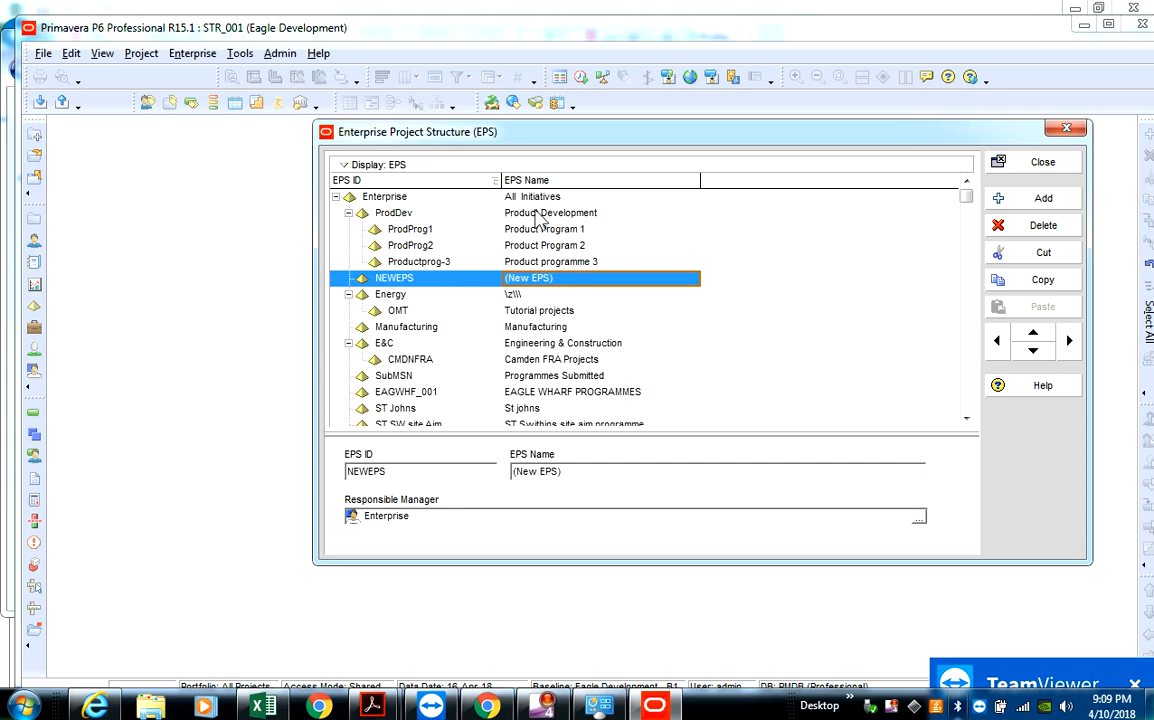
# - Set the new EPS element's ID to SSJ_001
pyautogui.click(463, 276)
pyautogui.press('BackSpace')
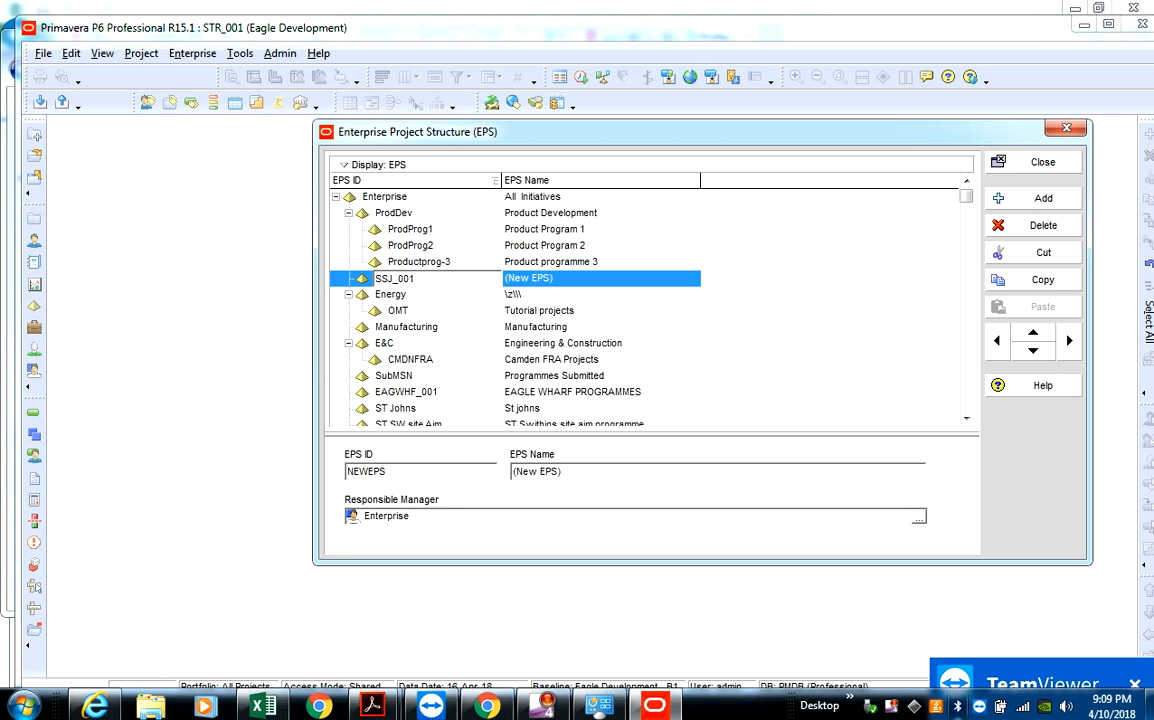
pyautogui.click(465, 284)
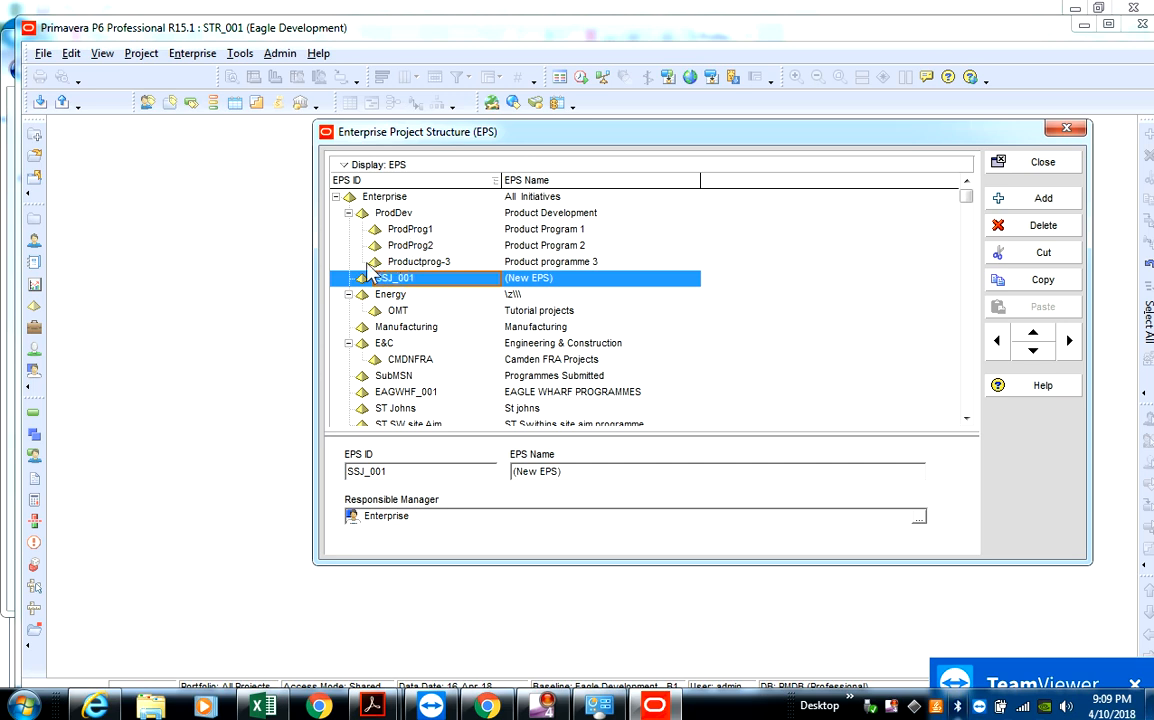
# - Name the SSJ_001 element Anti Money Laundering Projects and close the Enterprise Project Structure dialog
pyautogui.click(564, 281)
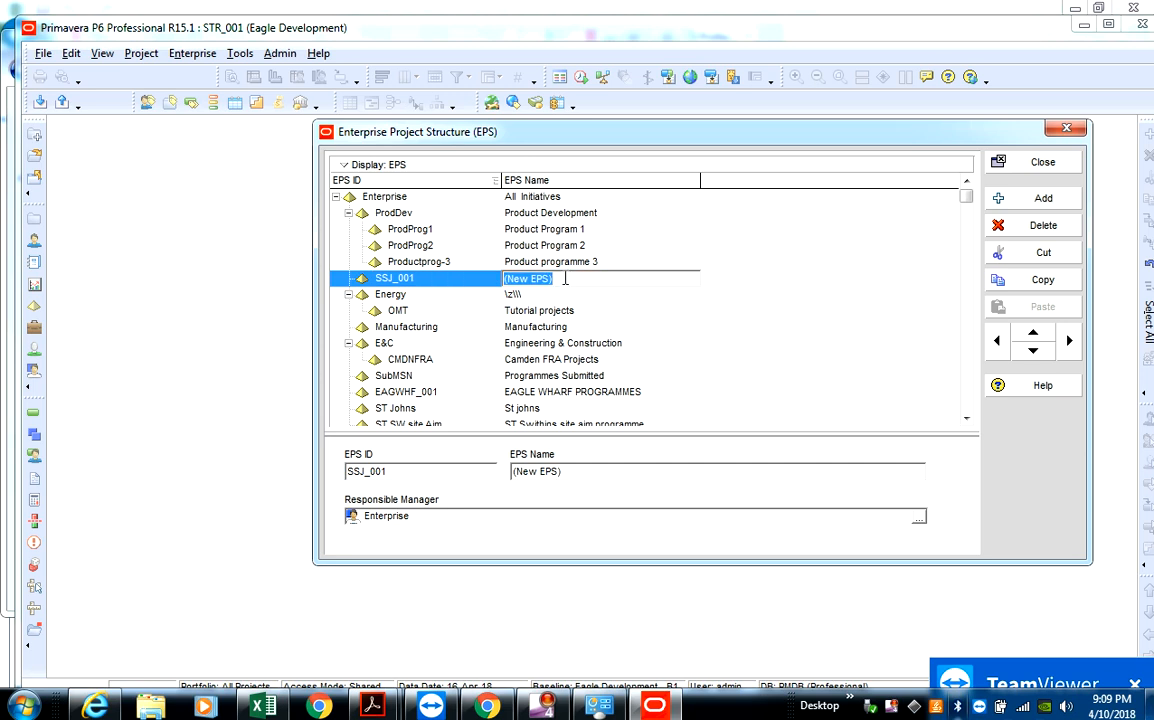
pyautogui.press('BackSpace')
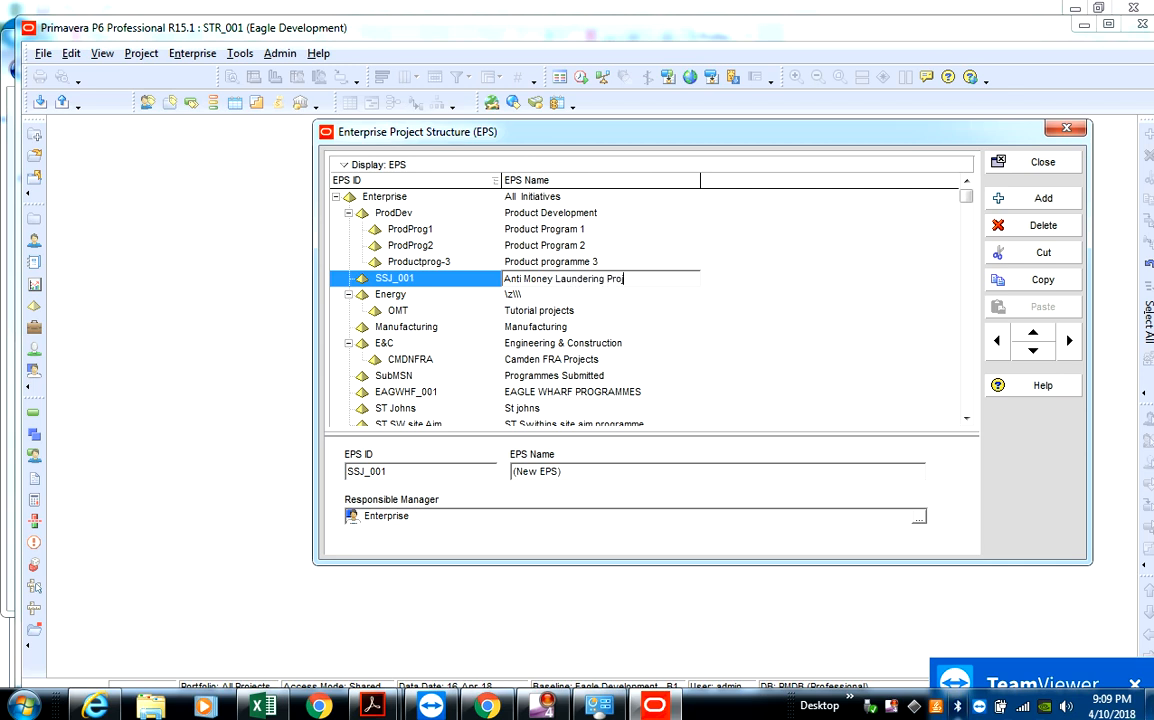
pyautogui.press('Return')
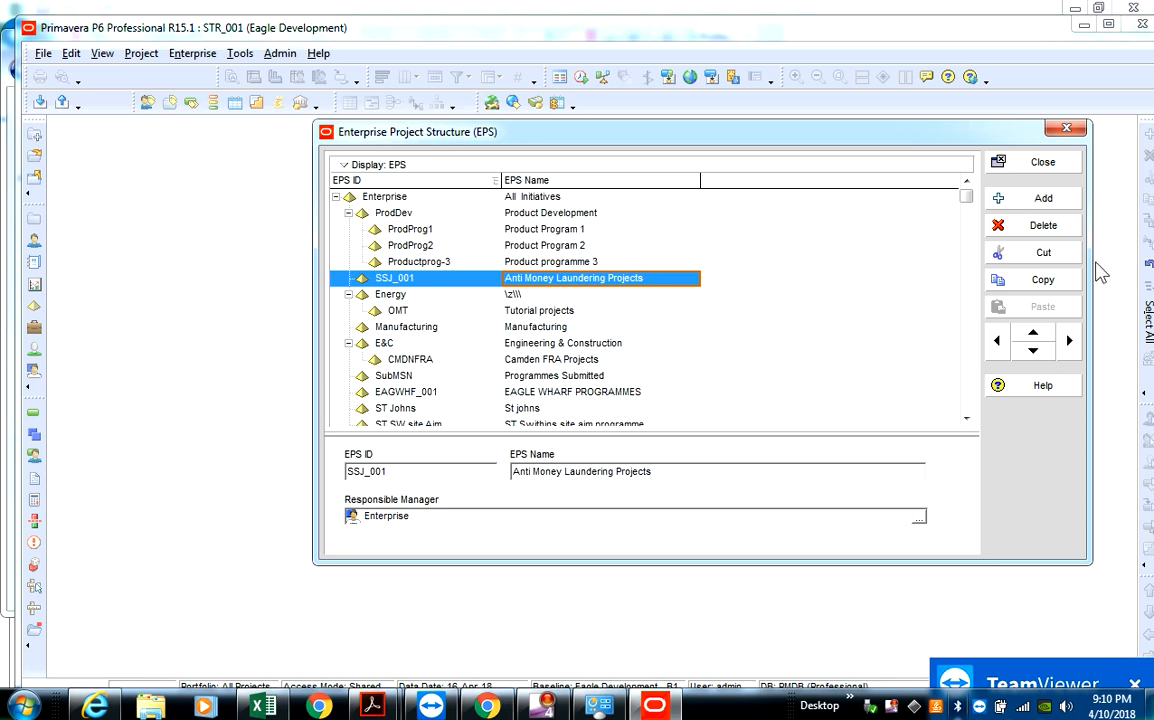
pyautogui.click(1031, 168)
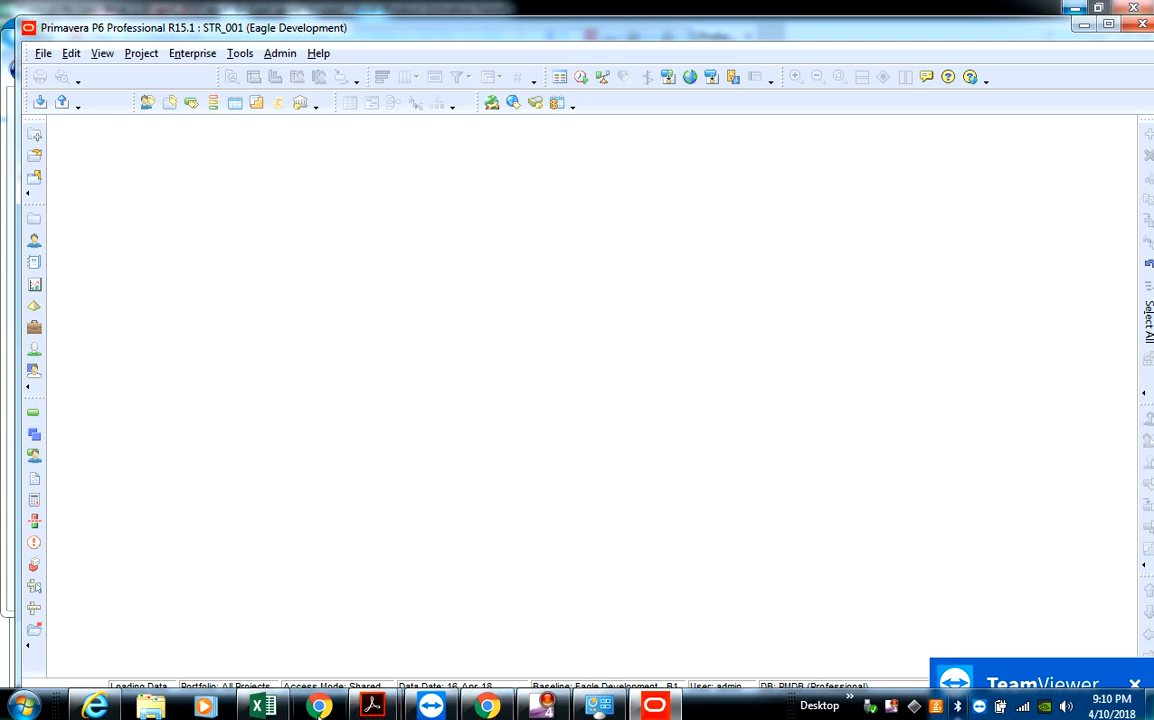
# - Close the Excel workbook window, choosing to restart the unresponsive program
pyautogui.rightClick(268, 707)
pyautogui.click(262, 664)
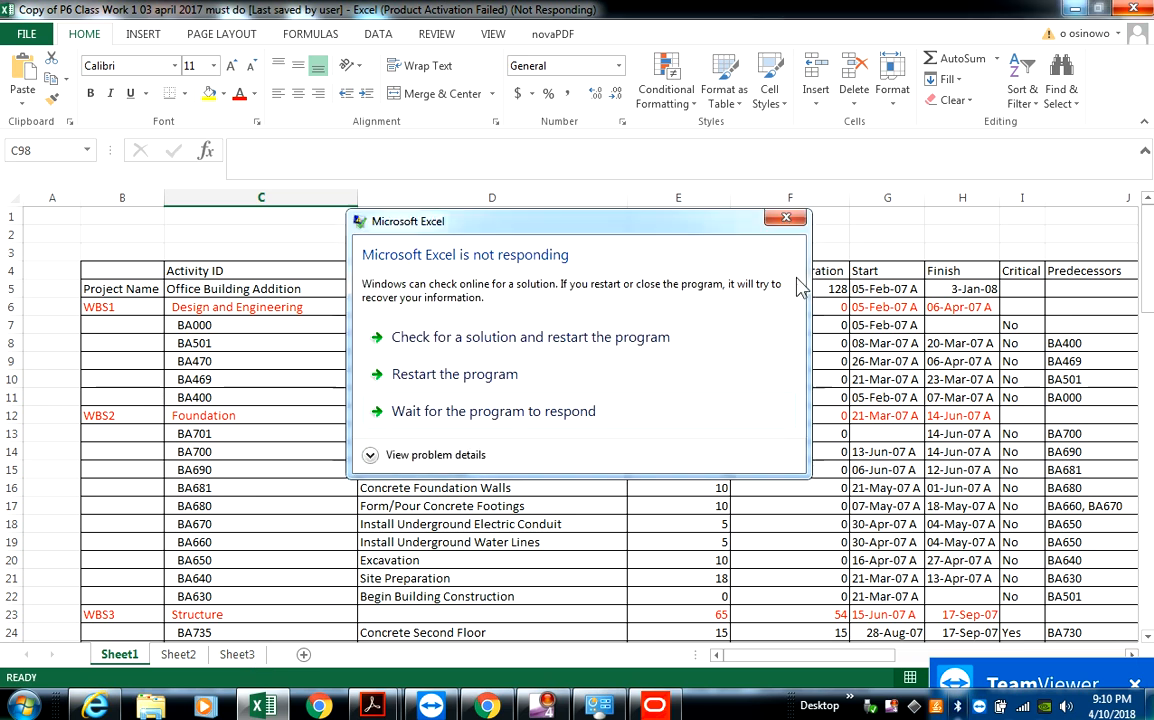
pyautogui.click(432, 376)
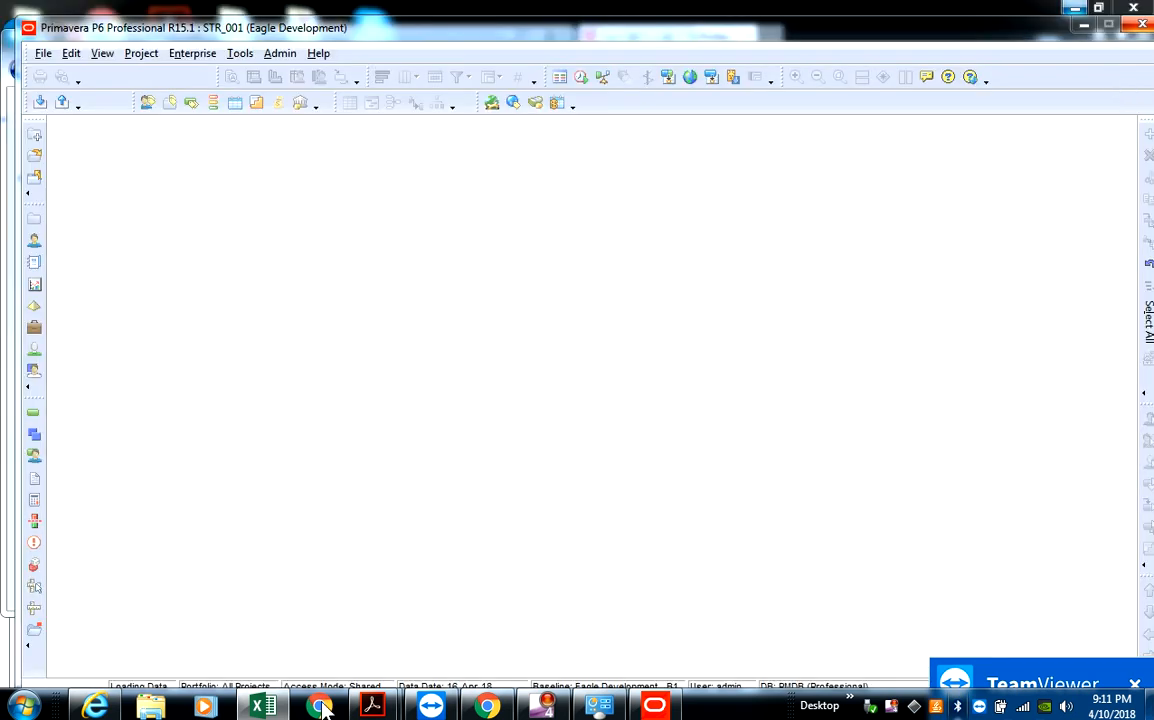
pyautogui.rightClick(265, 706)
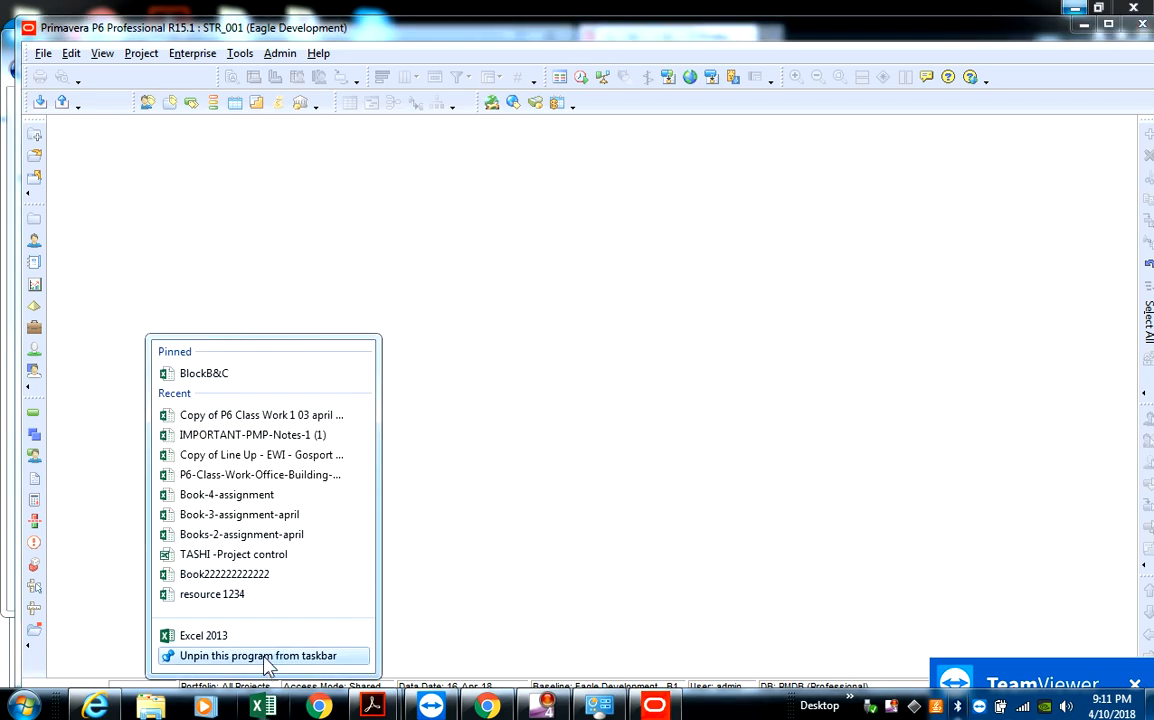
pyautogui.click(240, 636)
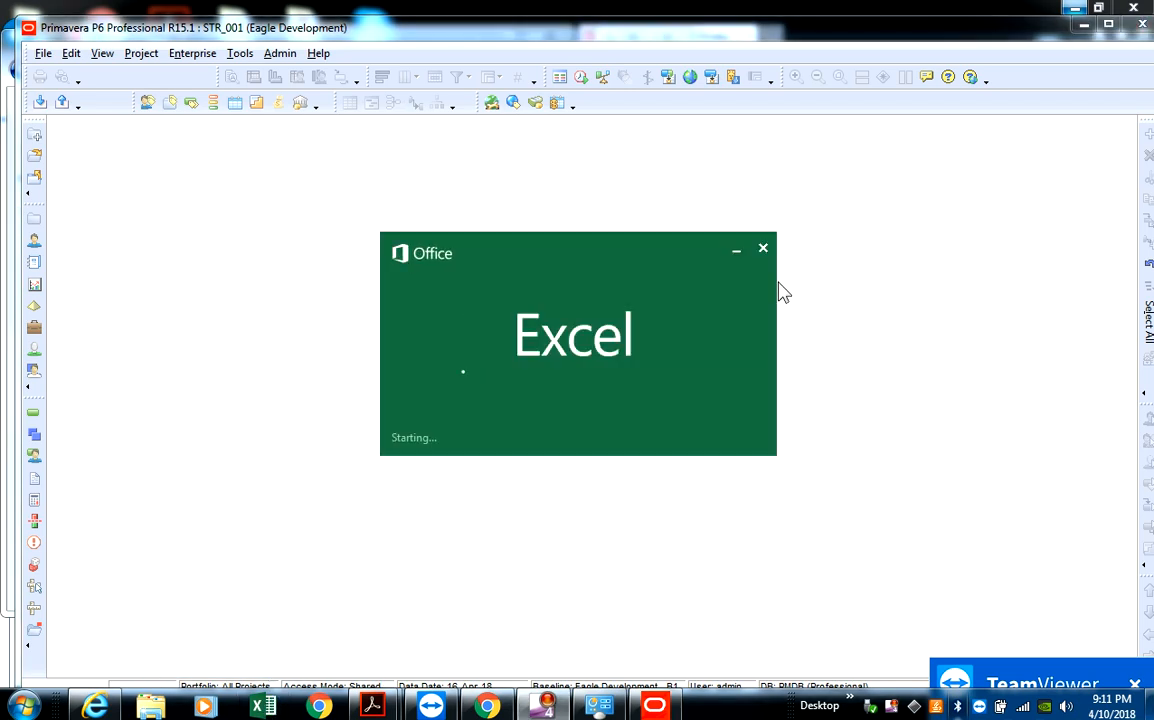
pyautogui.click(763, 249)
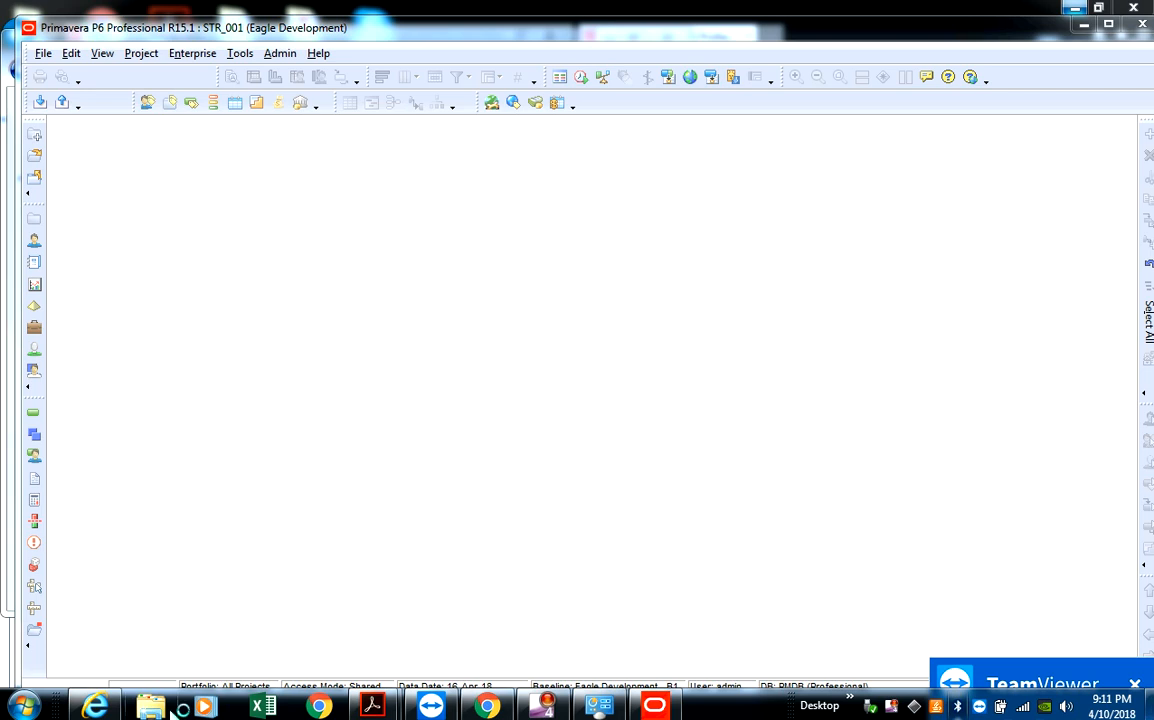
# - Close the Control Panel window running in the background
pyautogui.rightClick(598, 708)
pyautogui.click(607, 655)
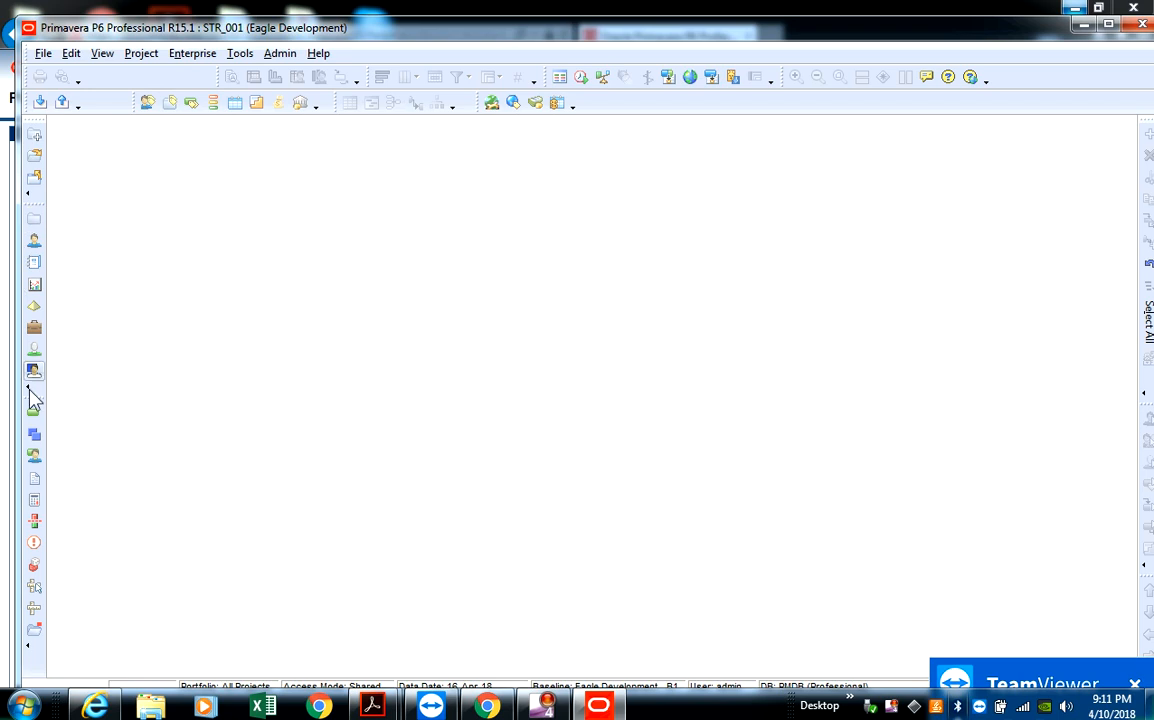
# - Examine which buttons can be added to or removed from the toolbar holding New, Open and Close All
pyautogui.click(36, 200)
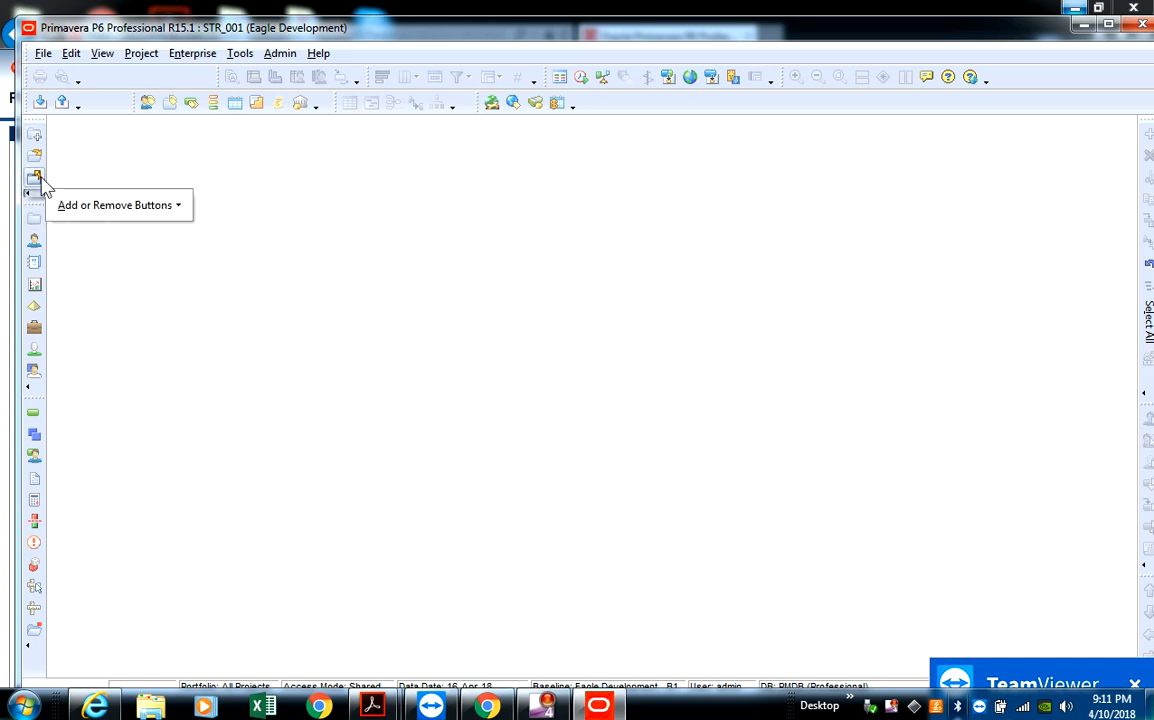
pyautogui.click(60, 234)
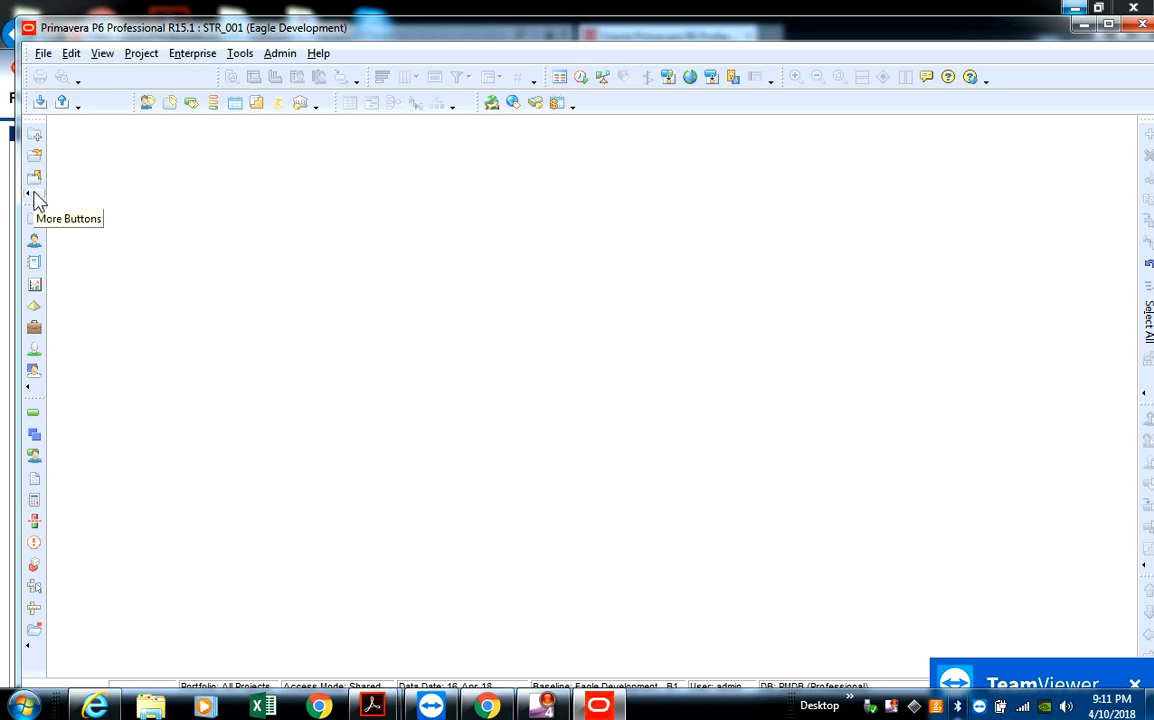
pyautogui.click(37, 200)
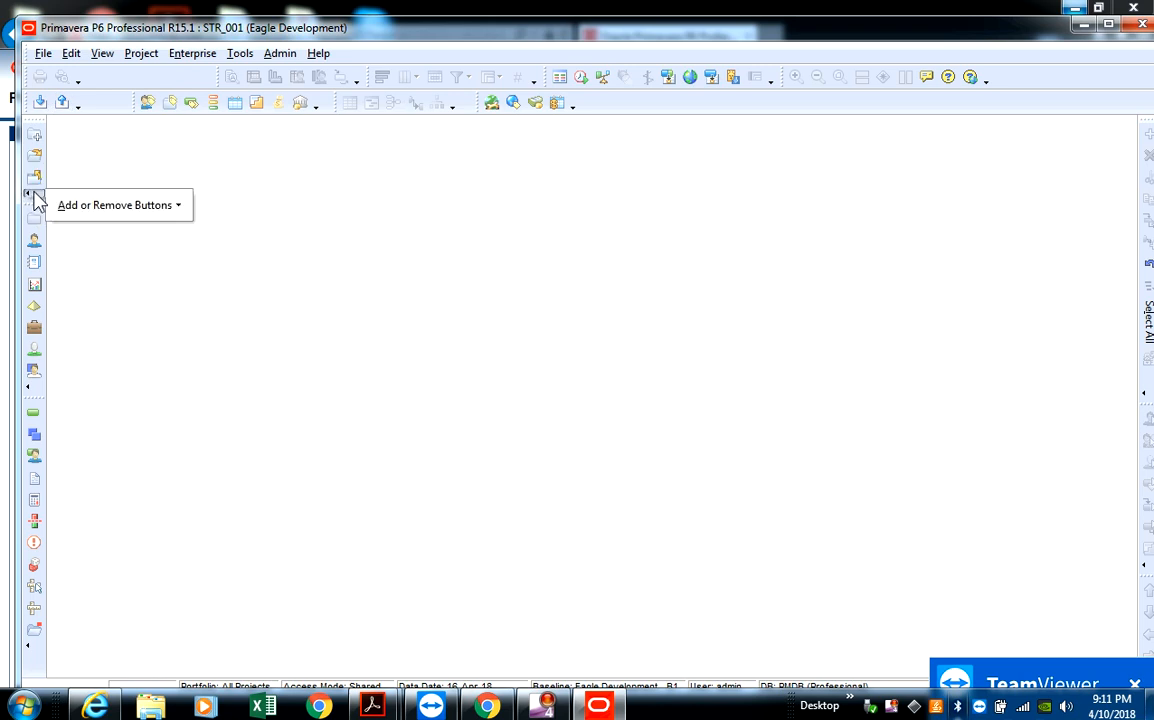
pyautogui.click(112, 208)
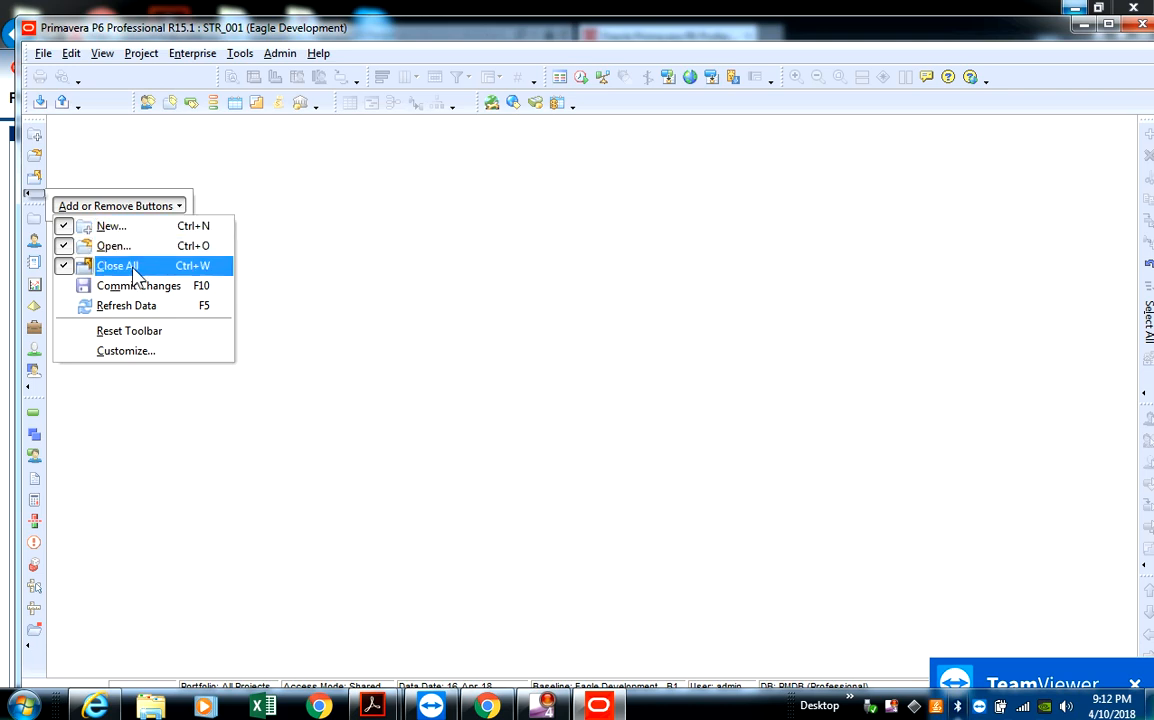
pyautogui.click(85, 170)
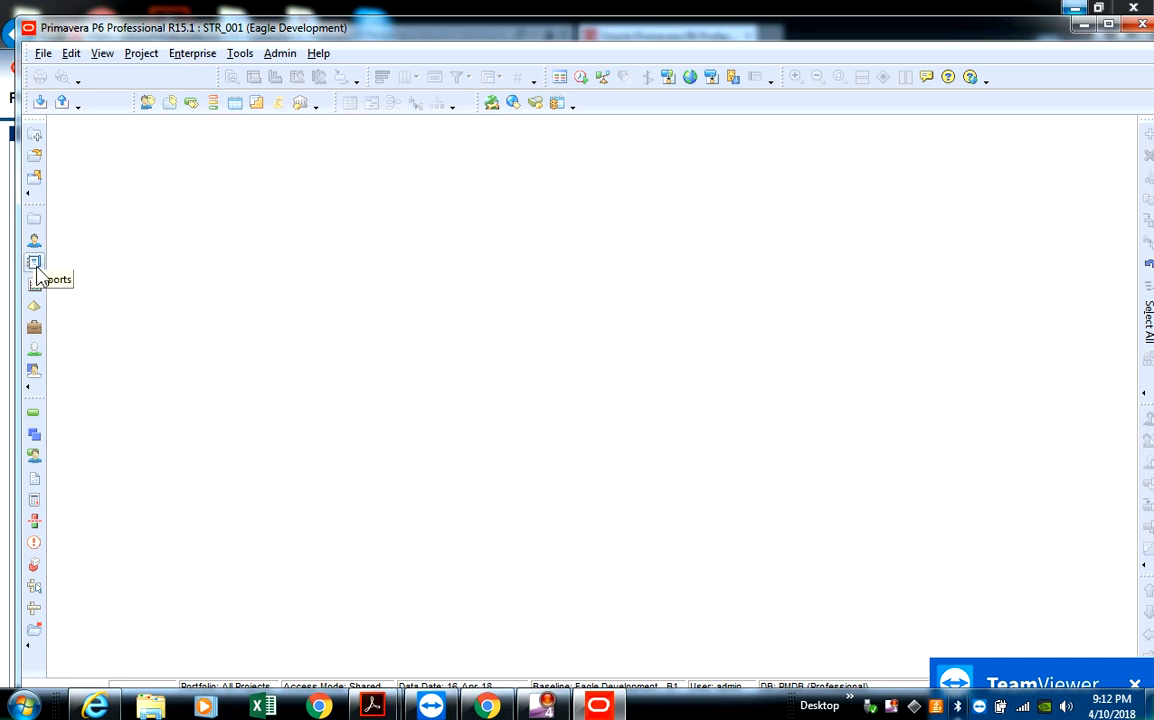
# - Open the Projects view, collapse the Enterprise node and narrow the Total Activities column
pyautogui.click(34, 222)
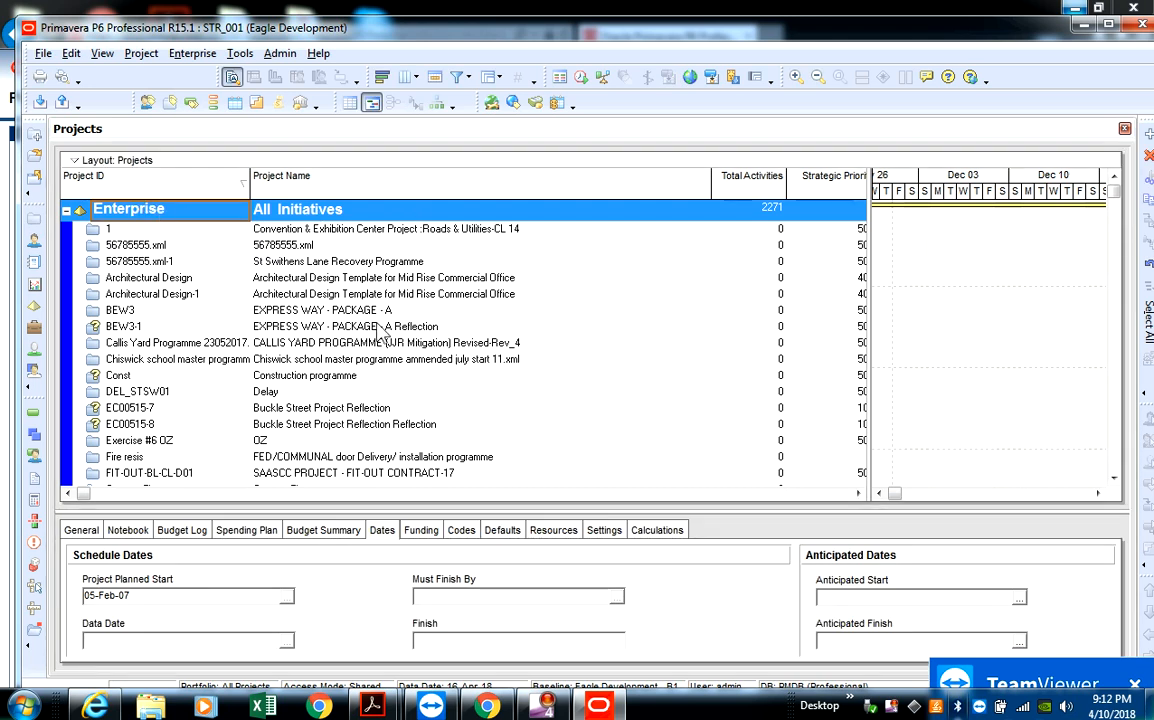
pyautogui.click(65, 211)
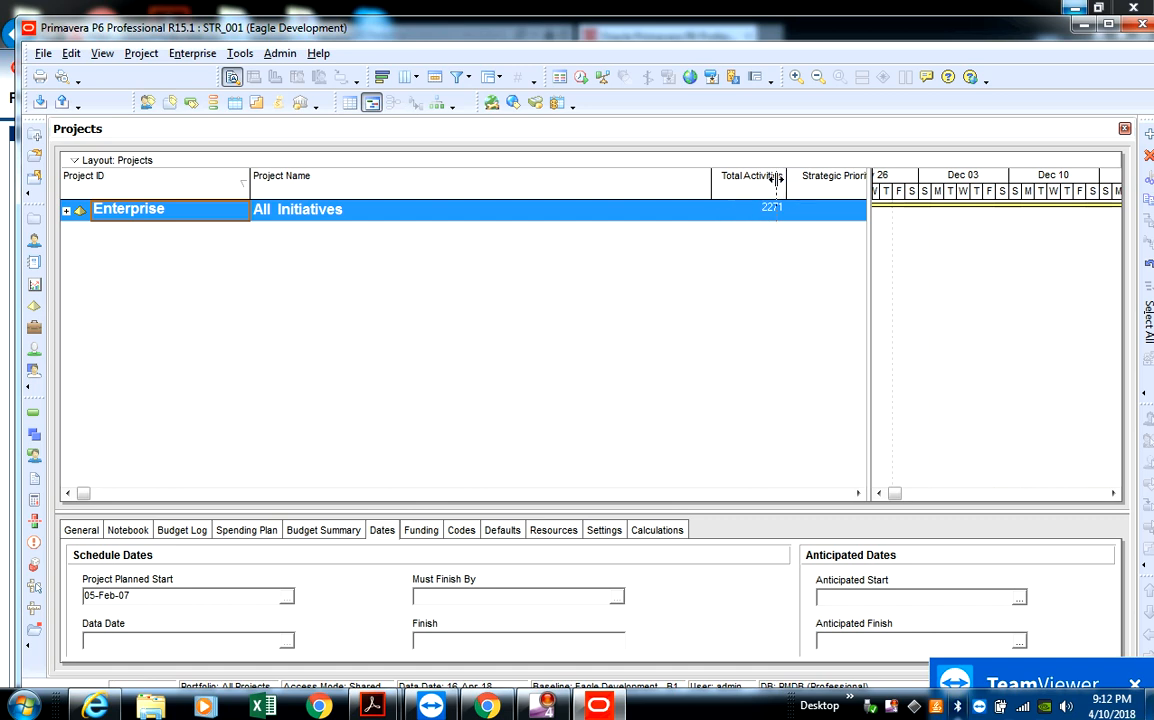
pyautogui.moveTo(776, 178); pyautogui.dragTo(763, 185)
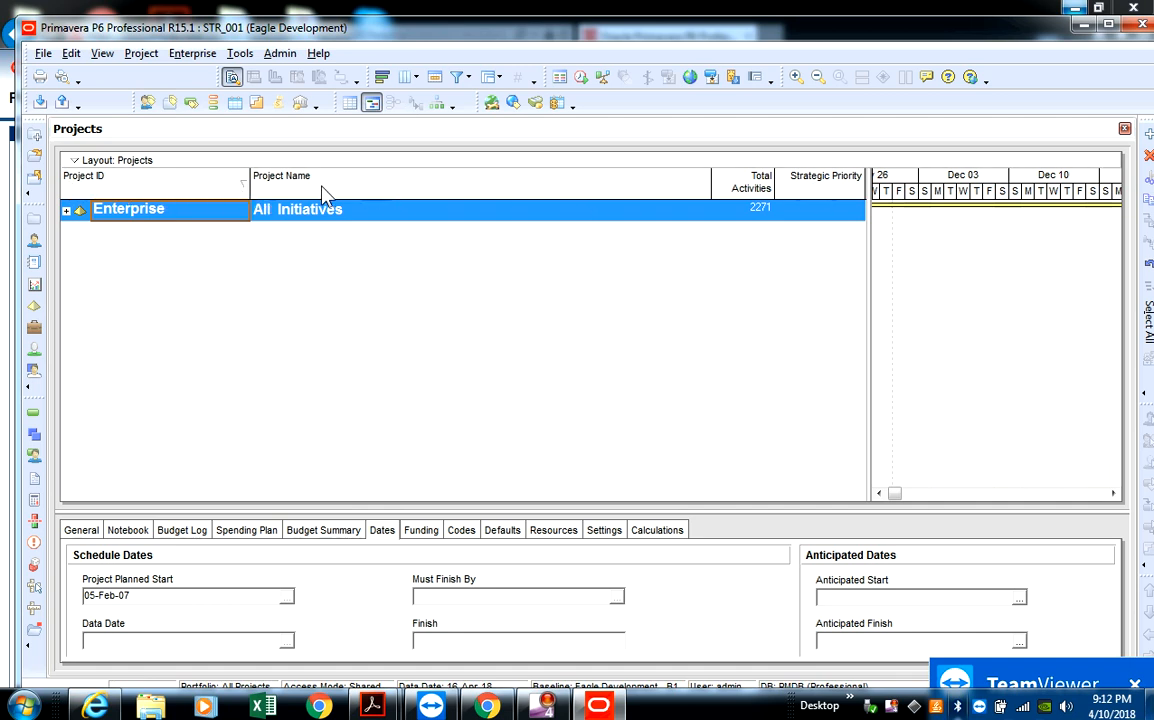
# - Open the column customization for the Projects table and move the Columns dialog clear of the project rows
pyautogui.rightClick(401, 200)
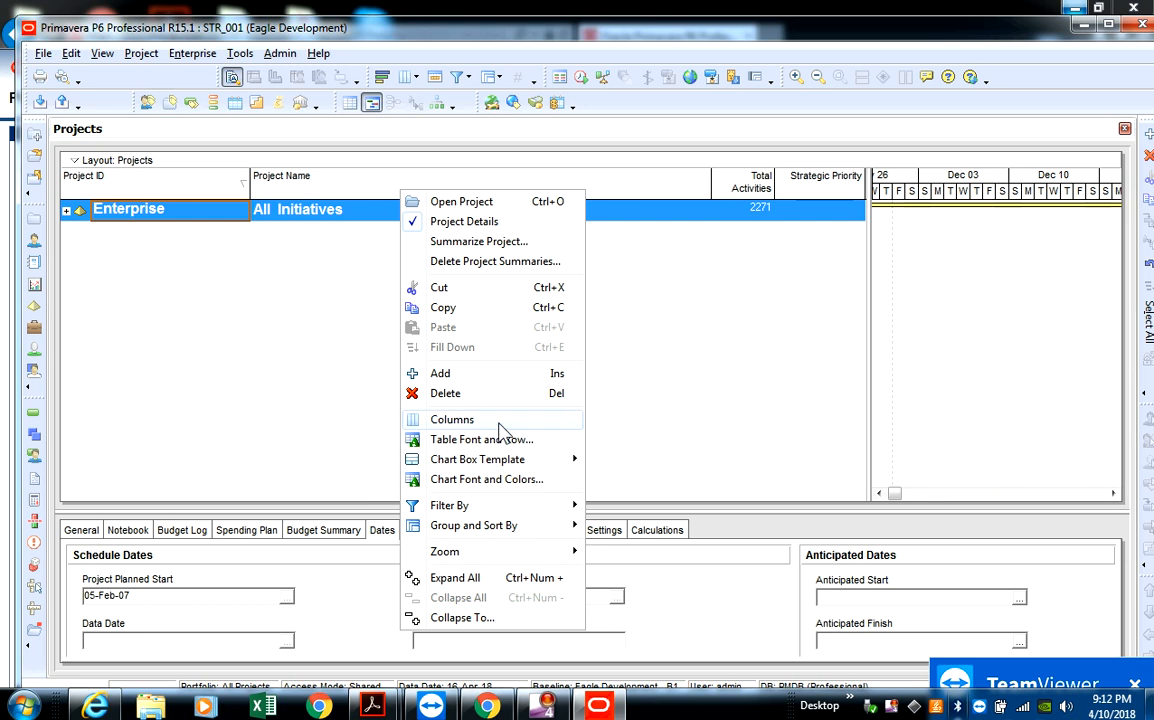
pyautogui.moveTo(505, 425)
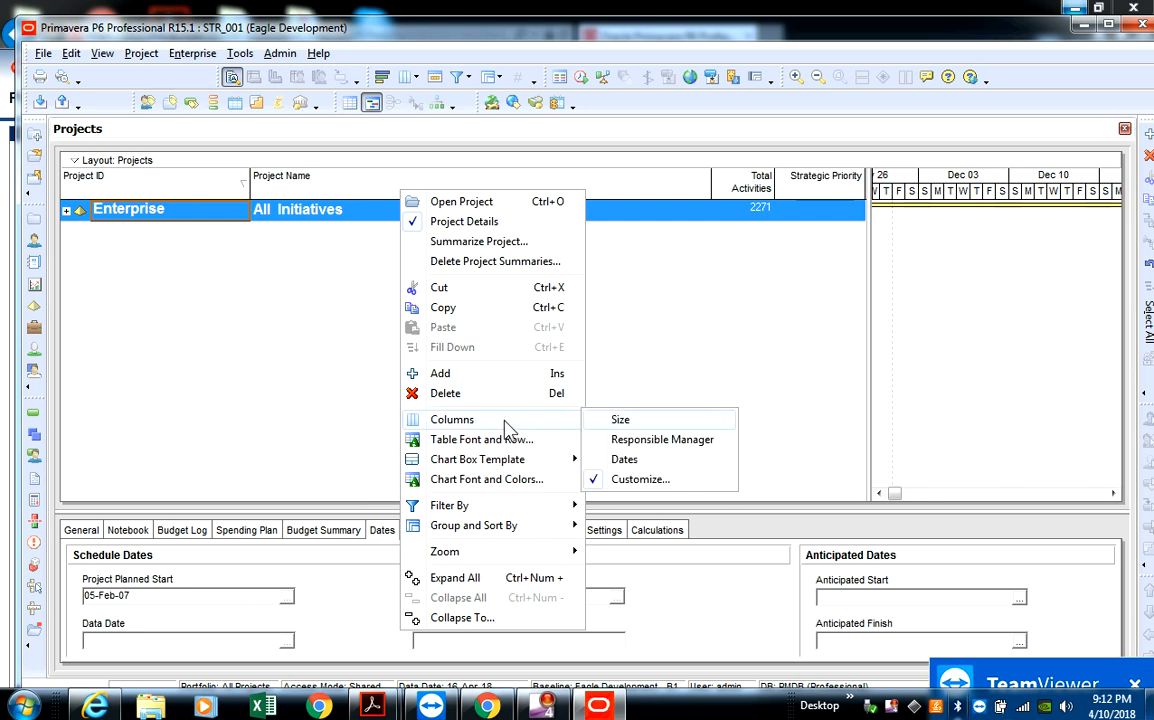
pyautogui.click(640, 480)
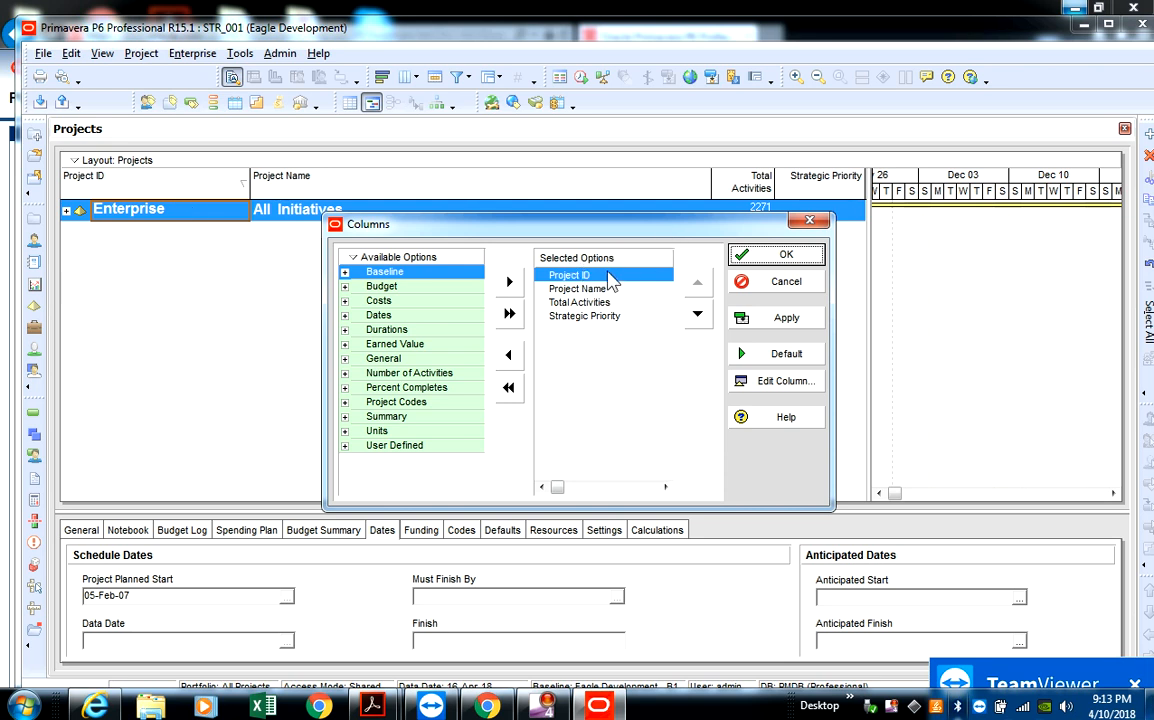
pyautogui.moveTo(555, 222); pyautogui.dragTo(408, 255)
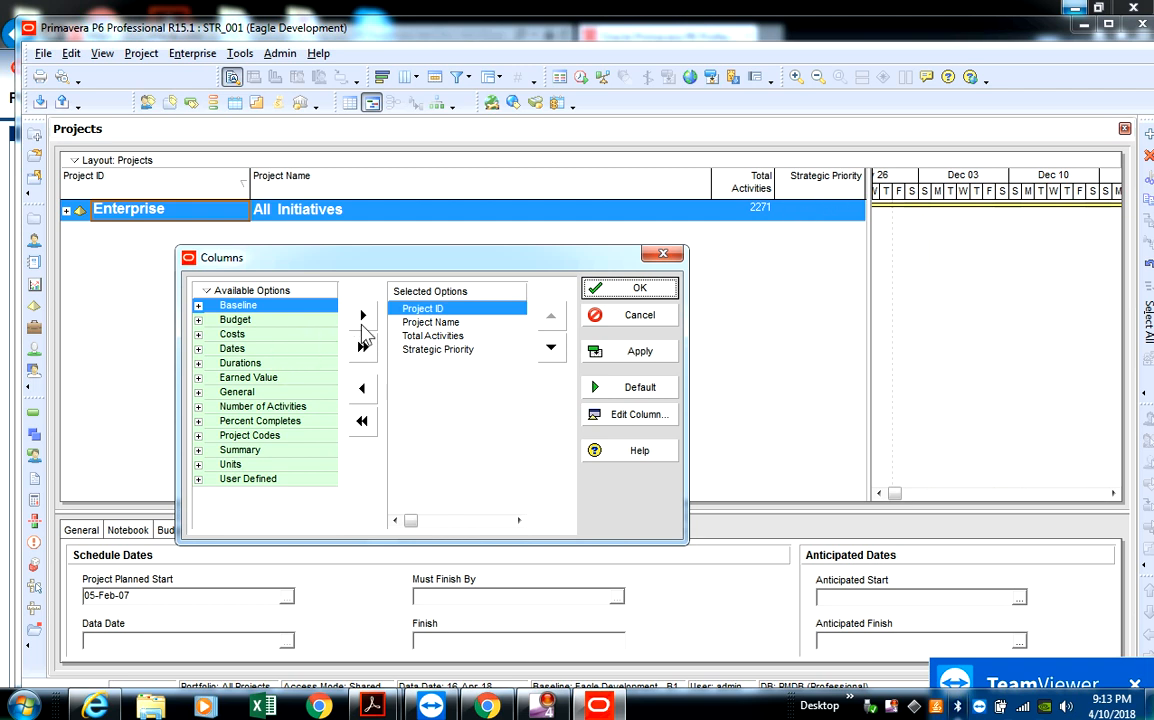
# - Group the available column options as a plain list instead of by category
pyautogui.rightClick(230, 303)
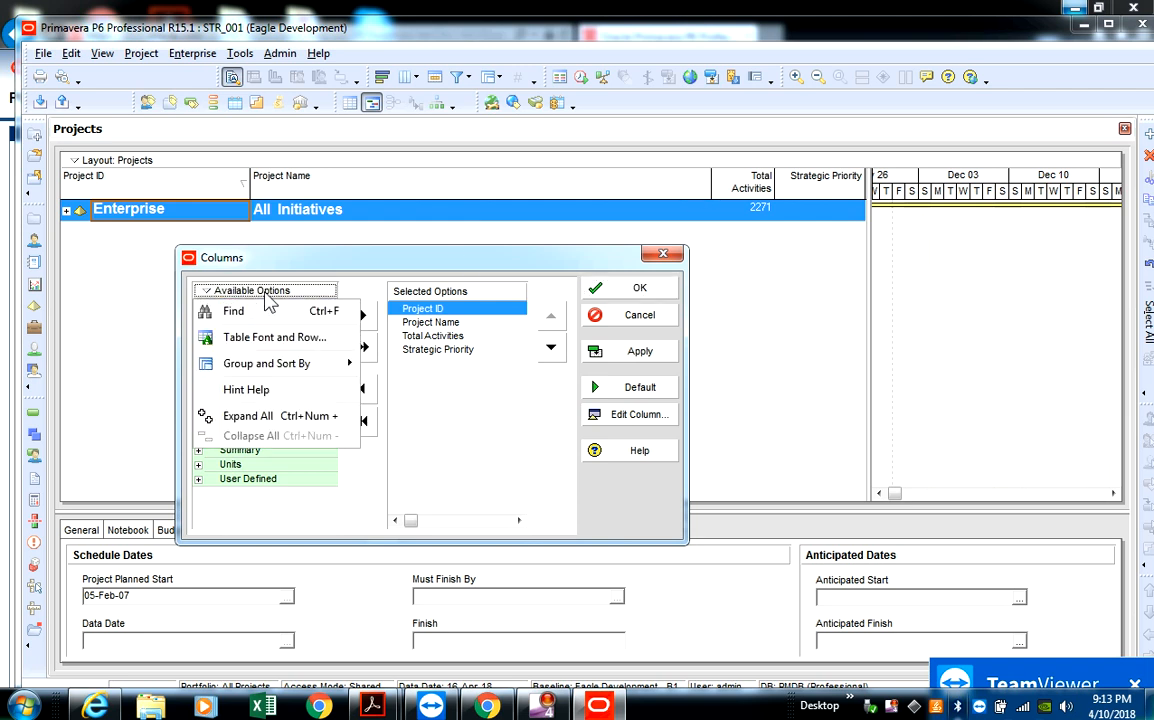
pyautogui.moveTo(312, 370)
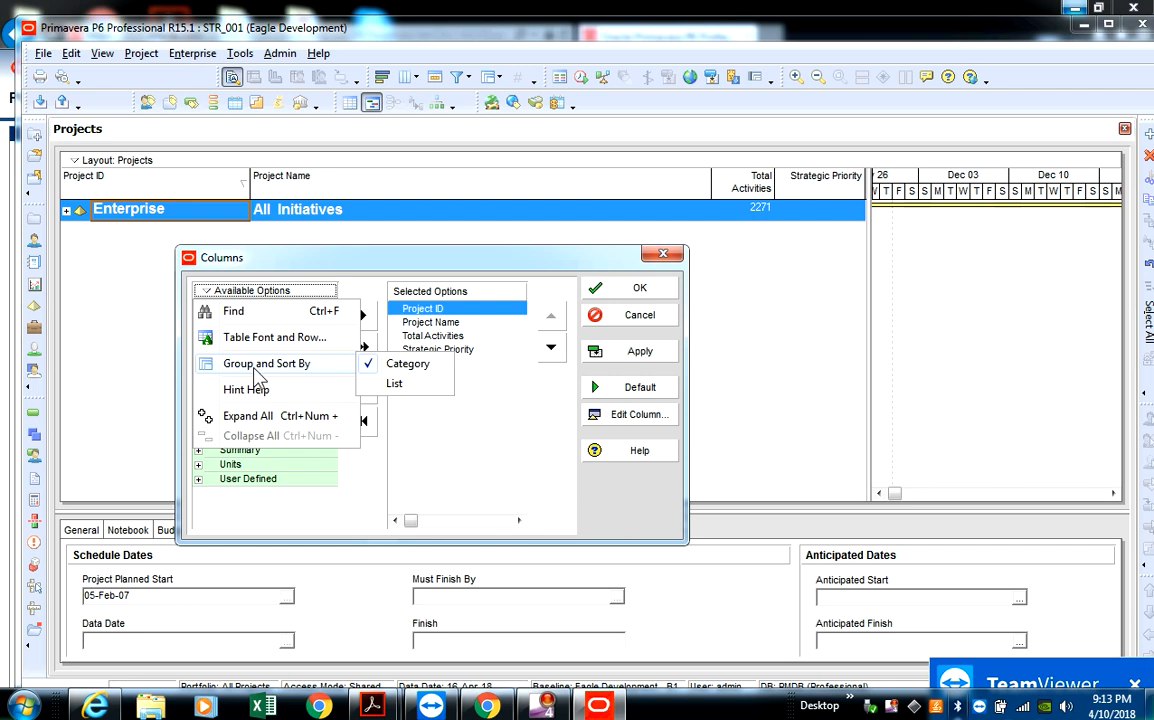
pyautogui.click(402, 388)
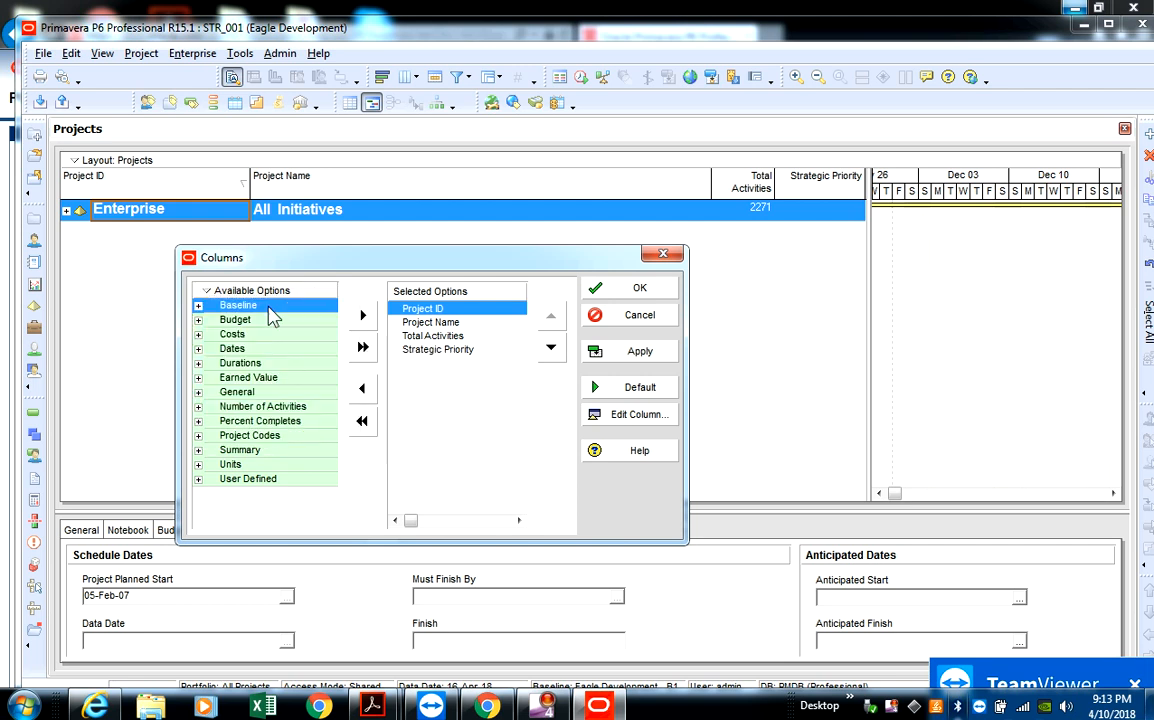
pyautogui.click(199, 307)
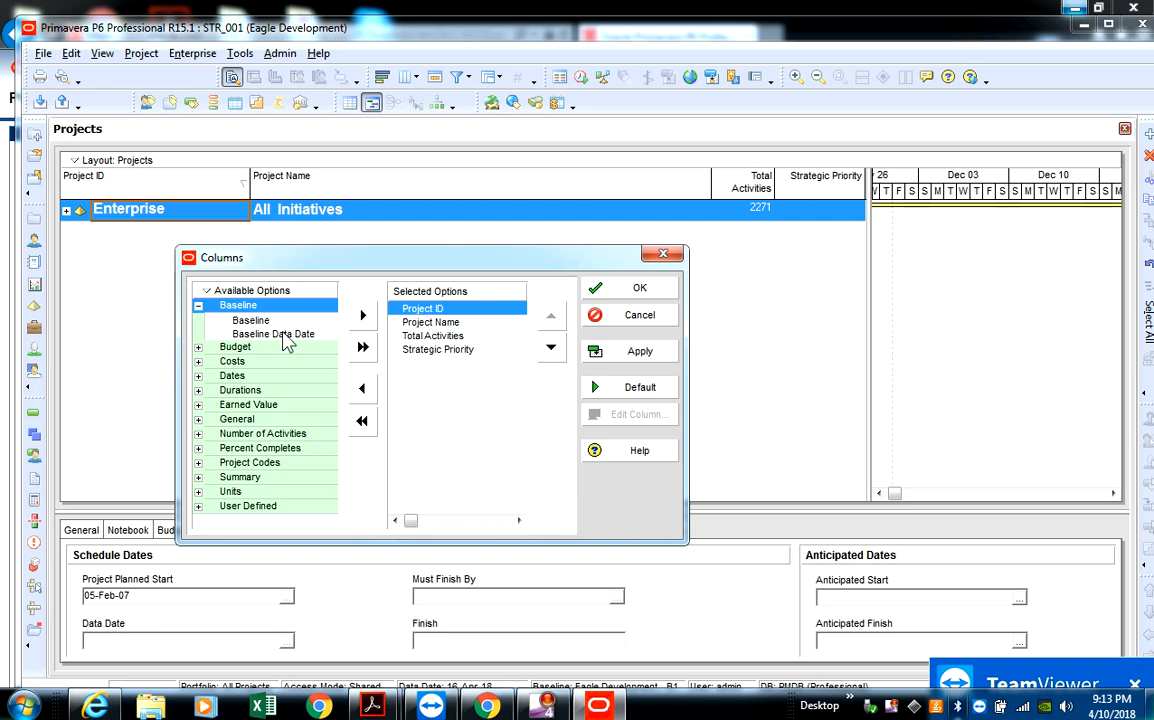
pyautogui.rightClick(232, 291)
pyautogui.moveTo(330, 366)
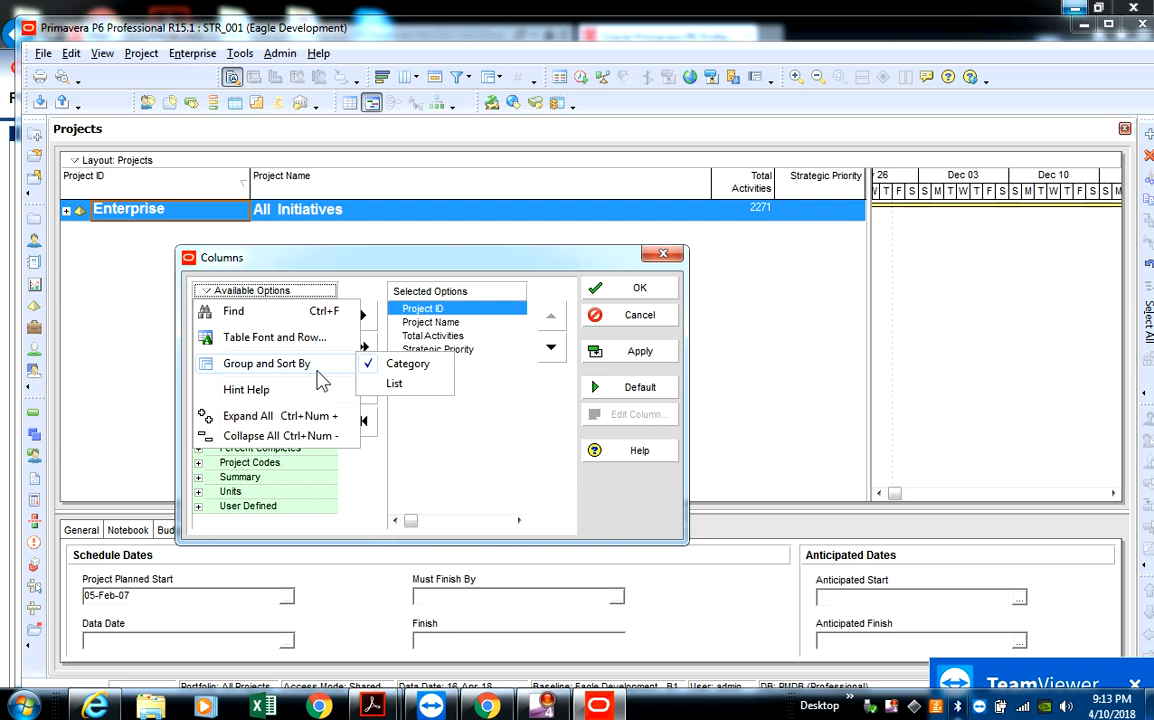
pyautogui.click(400, 385)
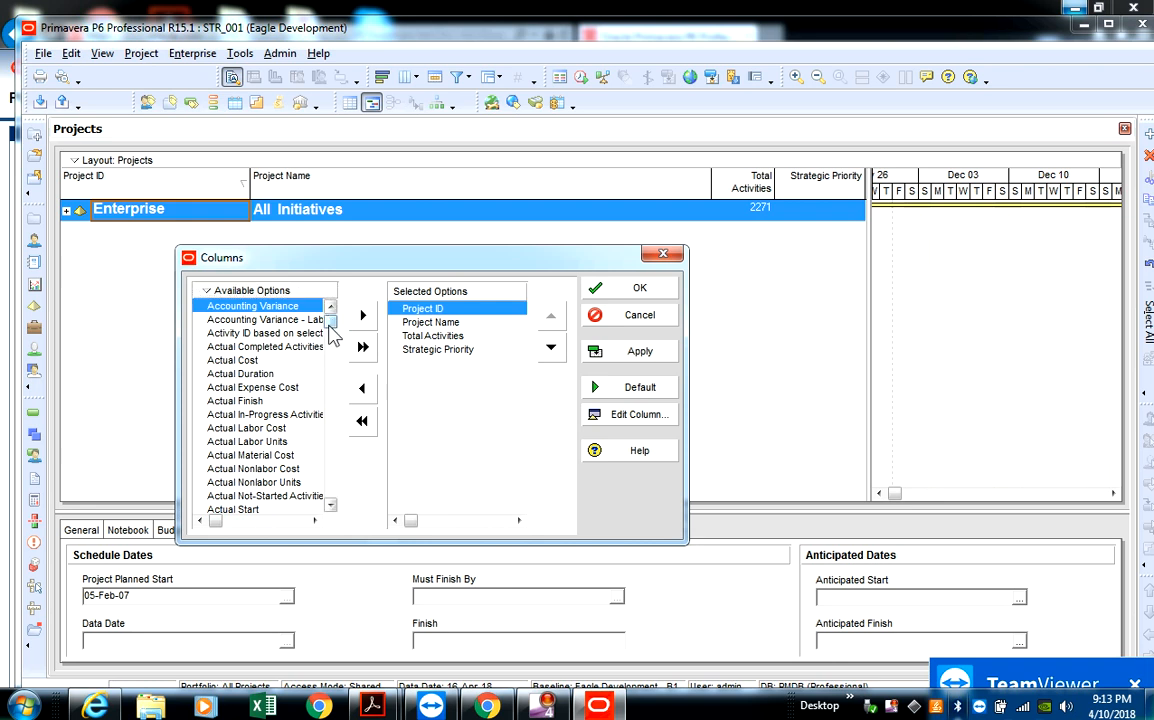
# - Add the Actual Start column right after Project ID and apply the new column set to the Projects table
pyautogui.moveTo(330, 330)
pyautogui.mouseDown()
pyautogui.moveTo(333, 378)
pyautogui.moveTo(310, 422)
pyautogui.moveTo(265, 420)
pyautogui.moveTo(265, 382)
pyautogui.moveTo(276, 495)
pyautogui.moveTo(270, 440)
pyautogui.moveTo(330, 408)
pyautogui.moveTo(328, 330)
pyautogui.mouseUp()
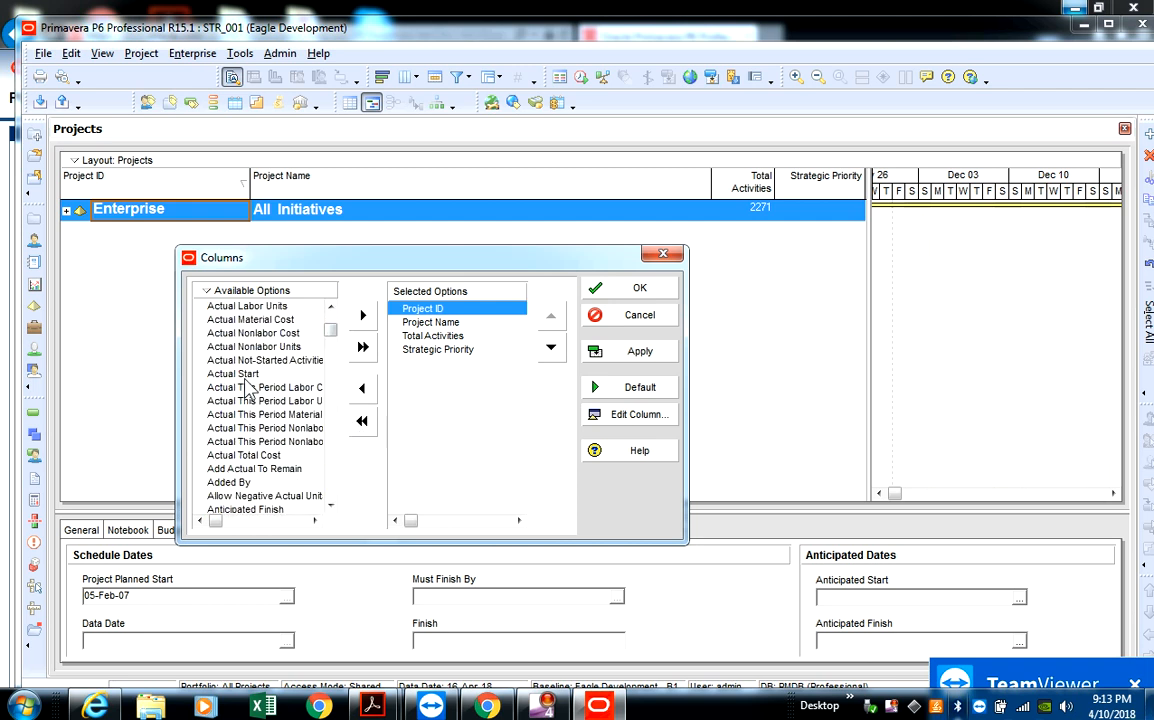
pyautogui.click(240, 373)
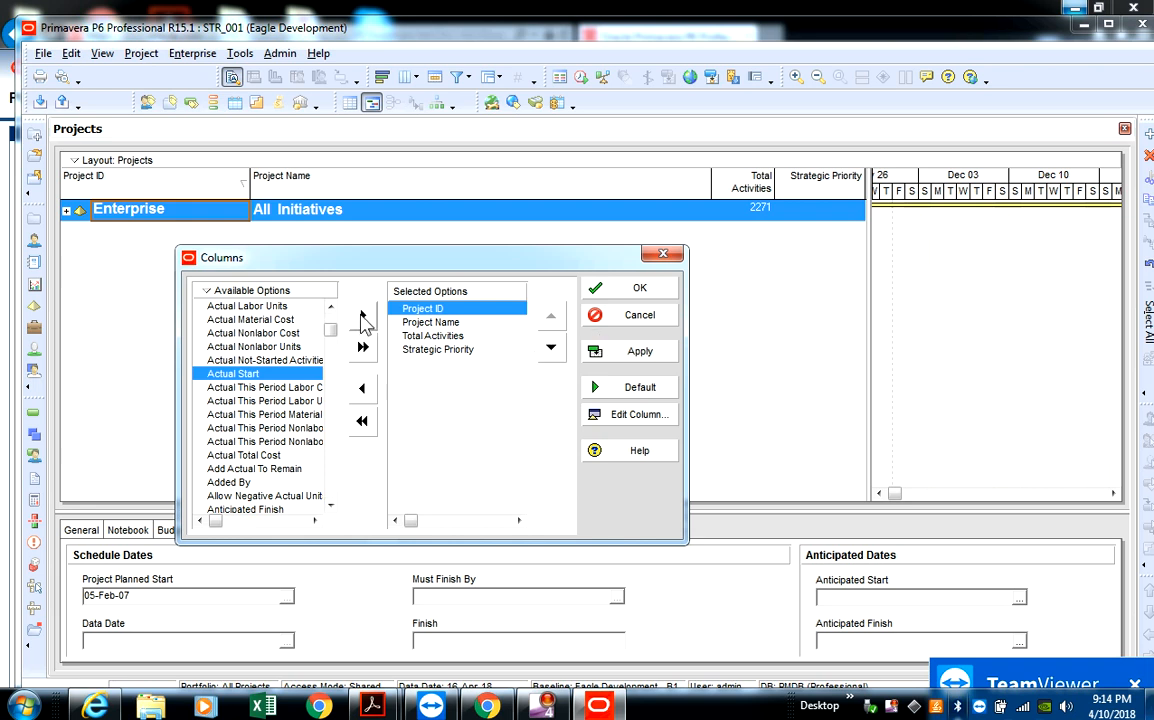
pyautogui.click(362, 316)
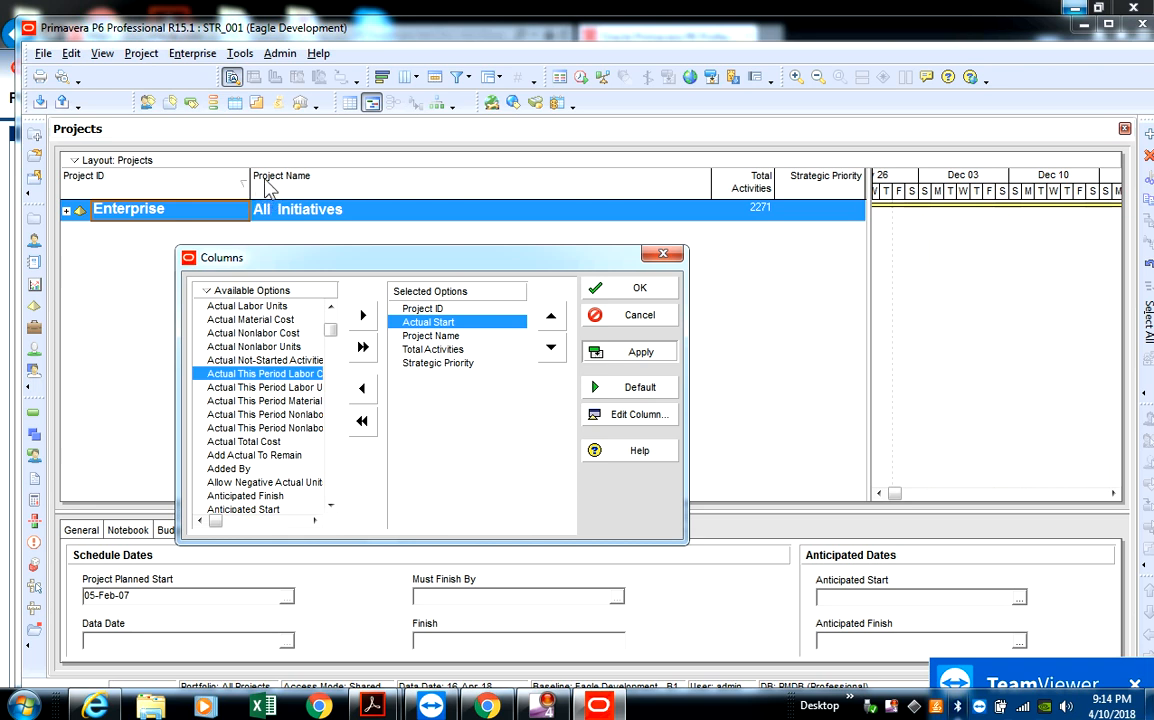
pyautogui.click(636, 350)
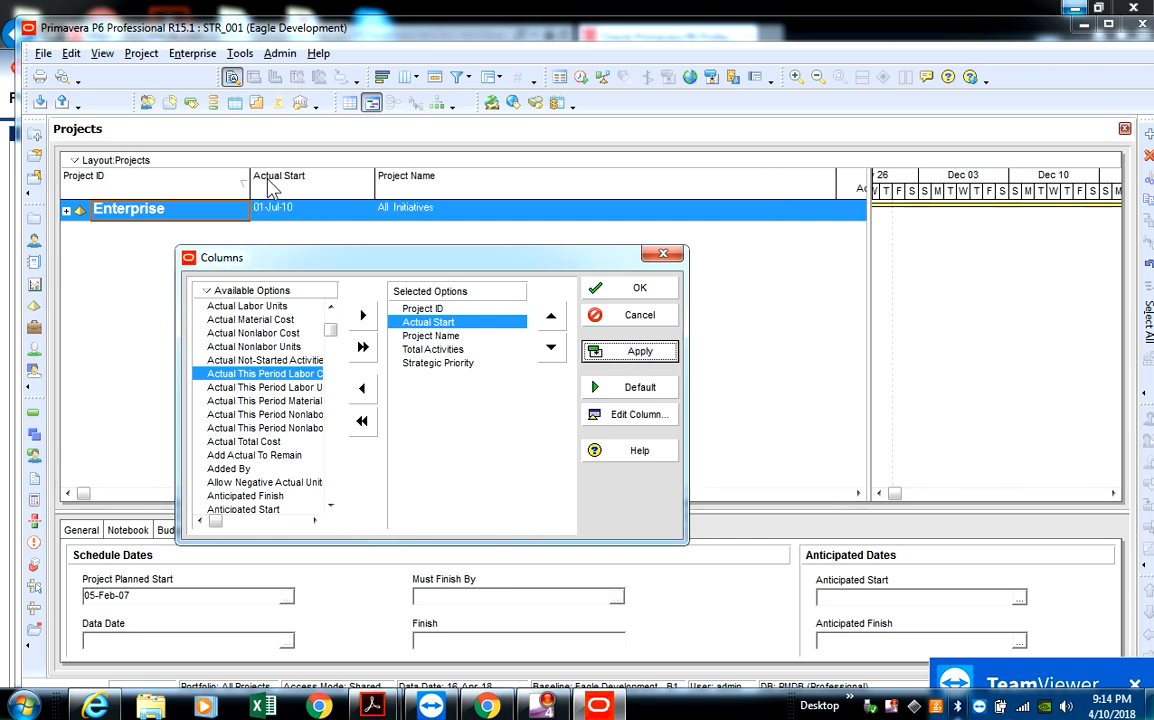
pyautogui.click(632, 289)
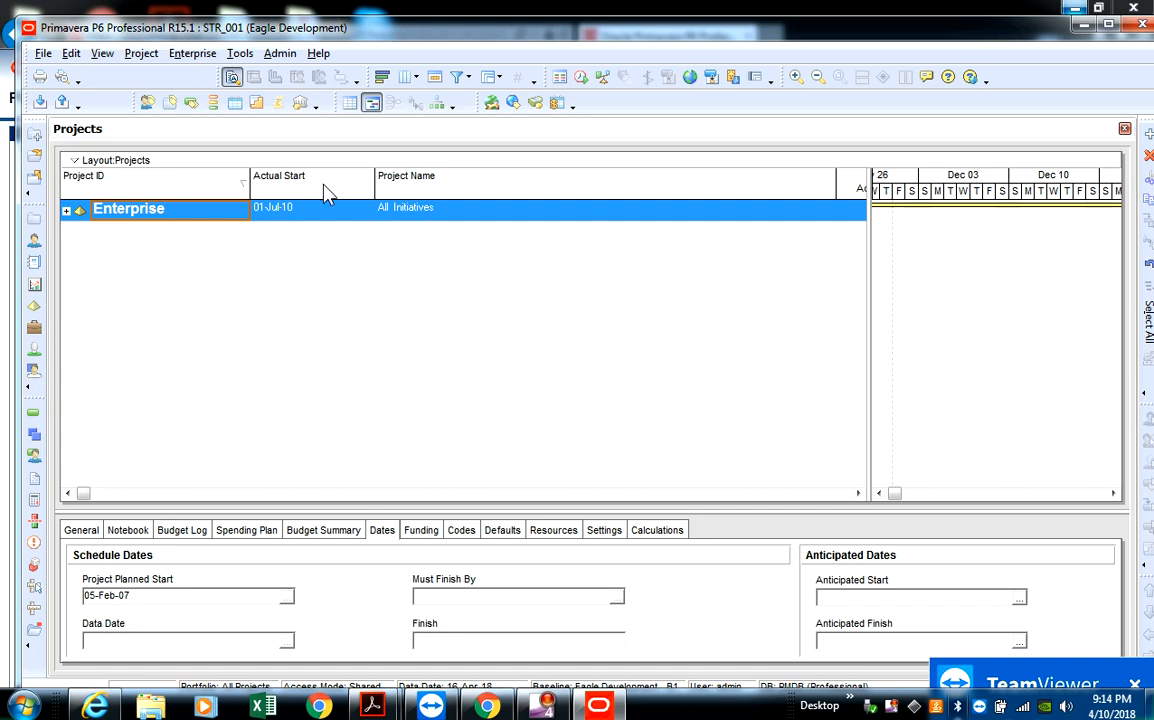
pyautogui.rightClick(430, 206)
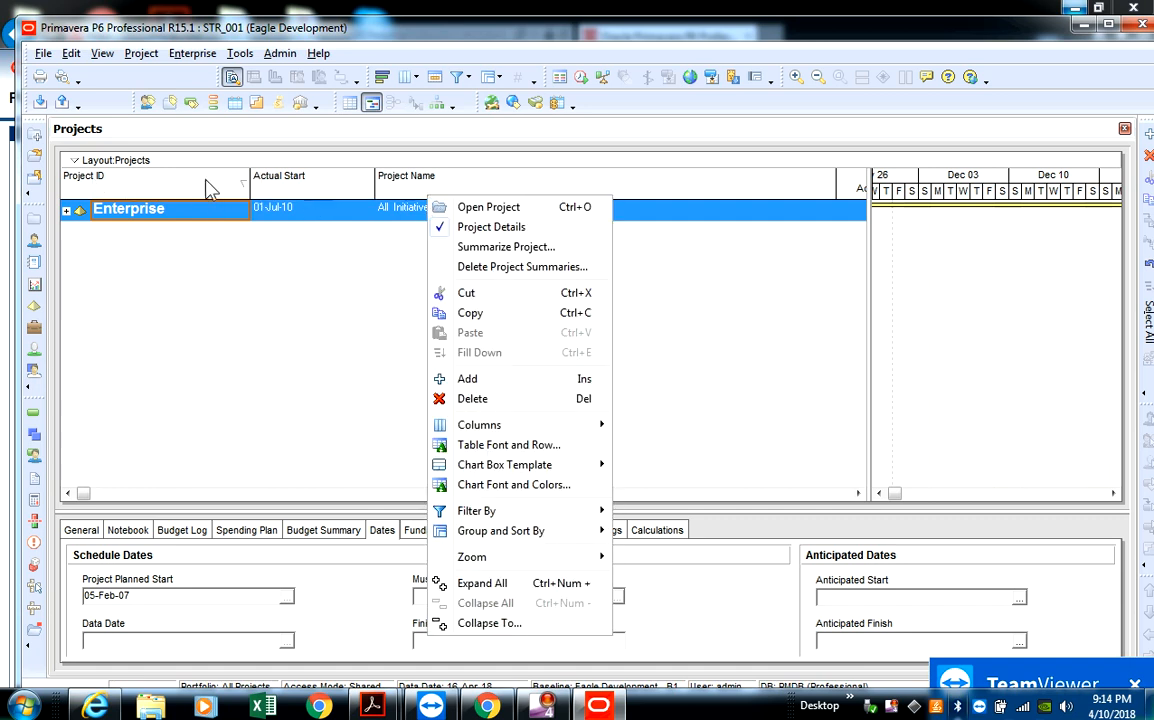
pyautogui.click(165, 190)
pyautogui.rightClick(165, 190)
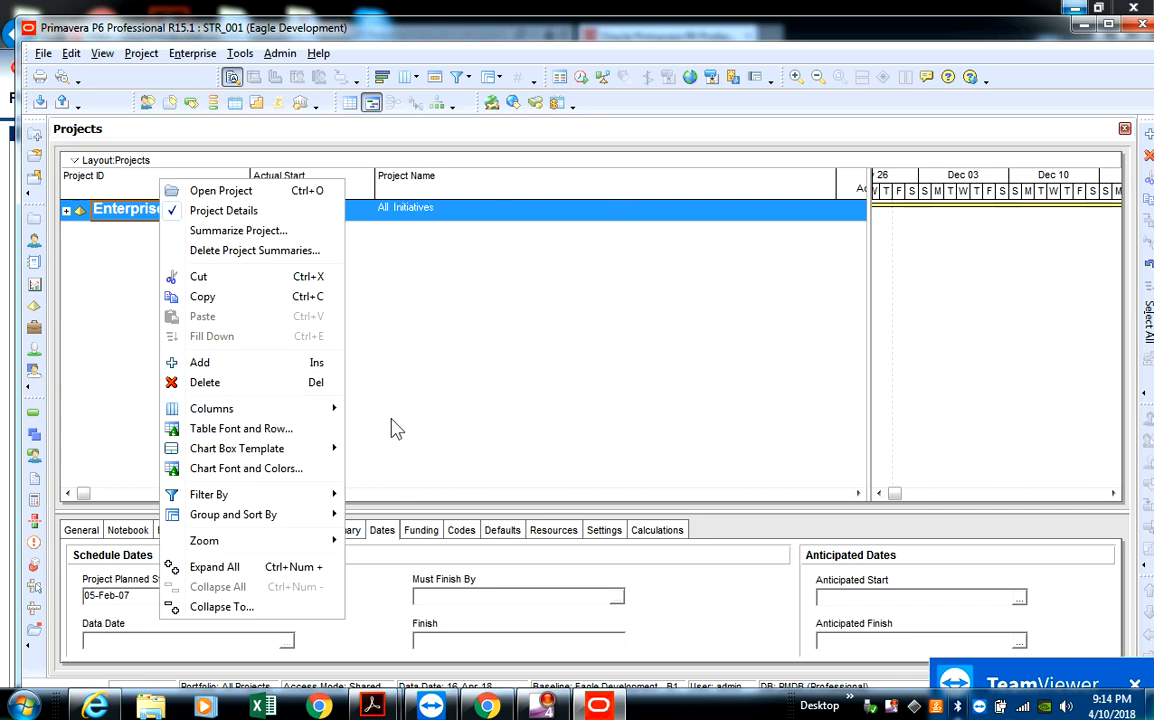
pyautogui.moveTo(340, 410)
pyautogui.click(425, 260)
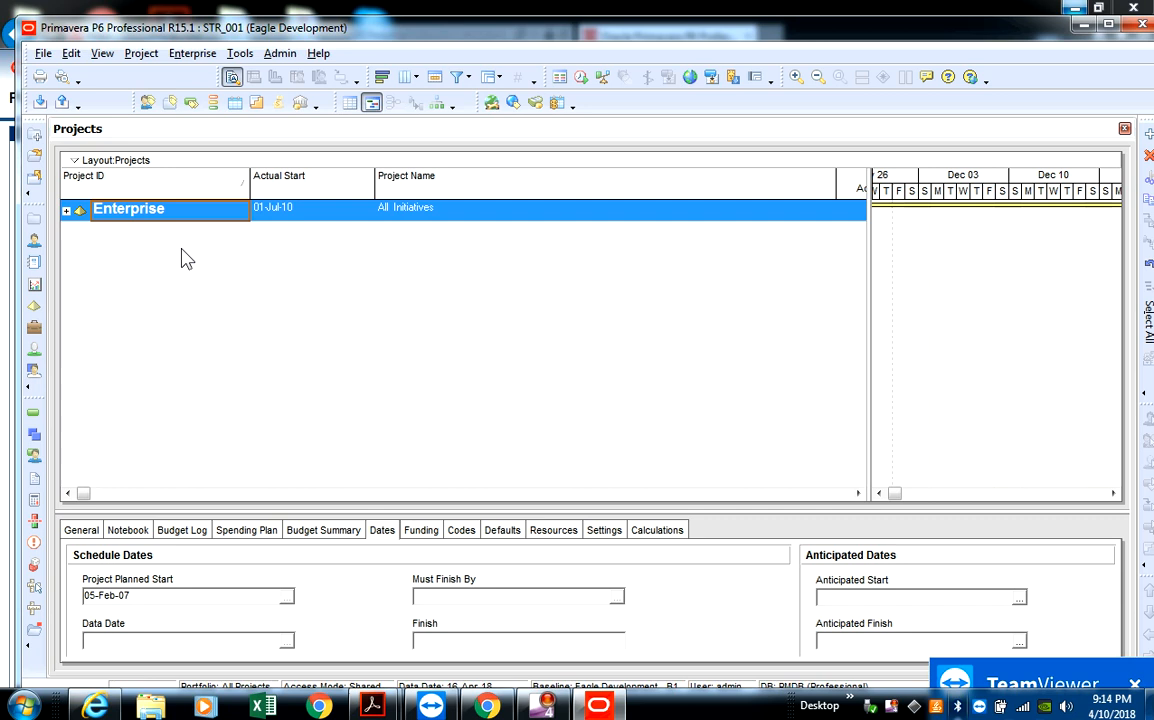
# - Expand the Enterprise node, reverse the Project ID sort order and select the Anti Money Laundering Projects EPS element
pyautogui.click(66, 211)
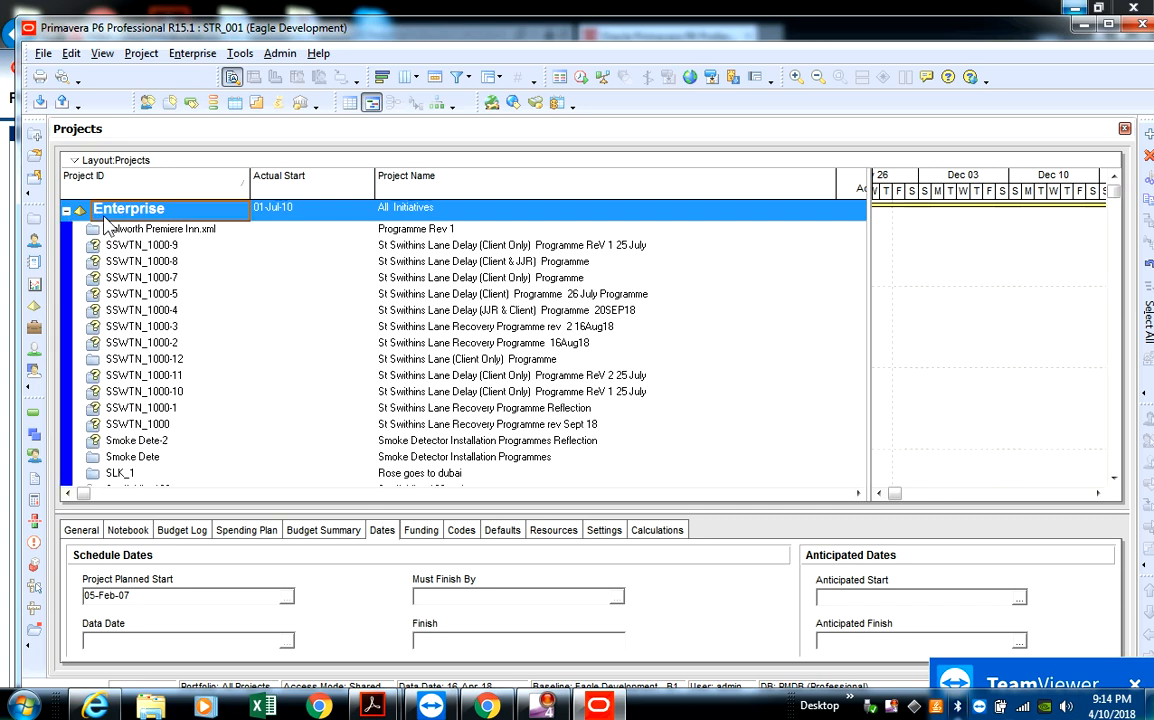
pyautogui.scroll(-2, 115, 320)
pyautogui.scroll(-5, 115, 320)
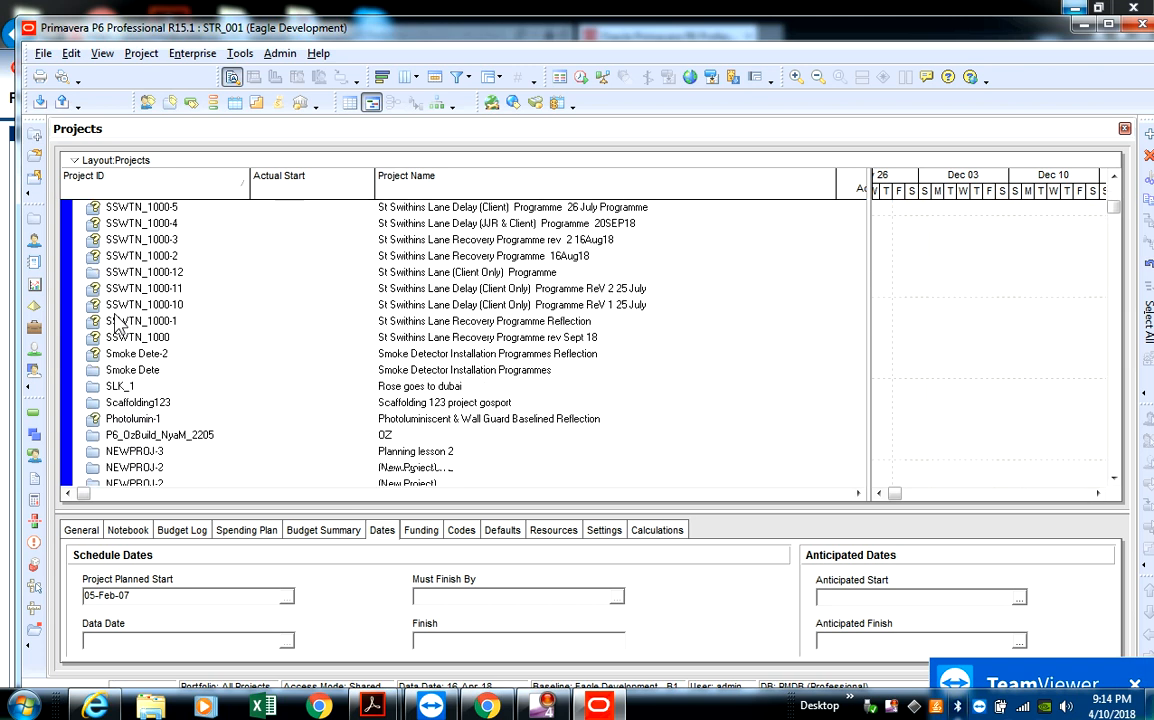
pyautogui.scroll(-2, 115, 323)
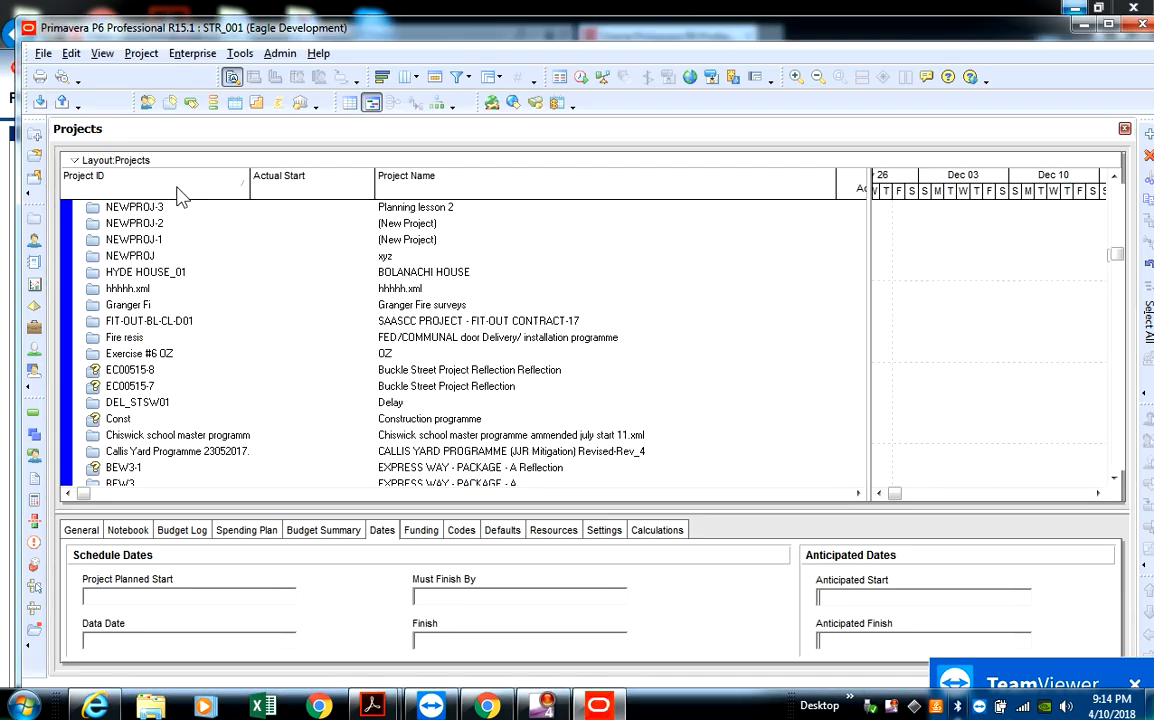
pyautogui.click(178, 190)
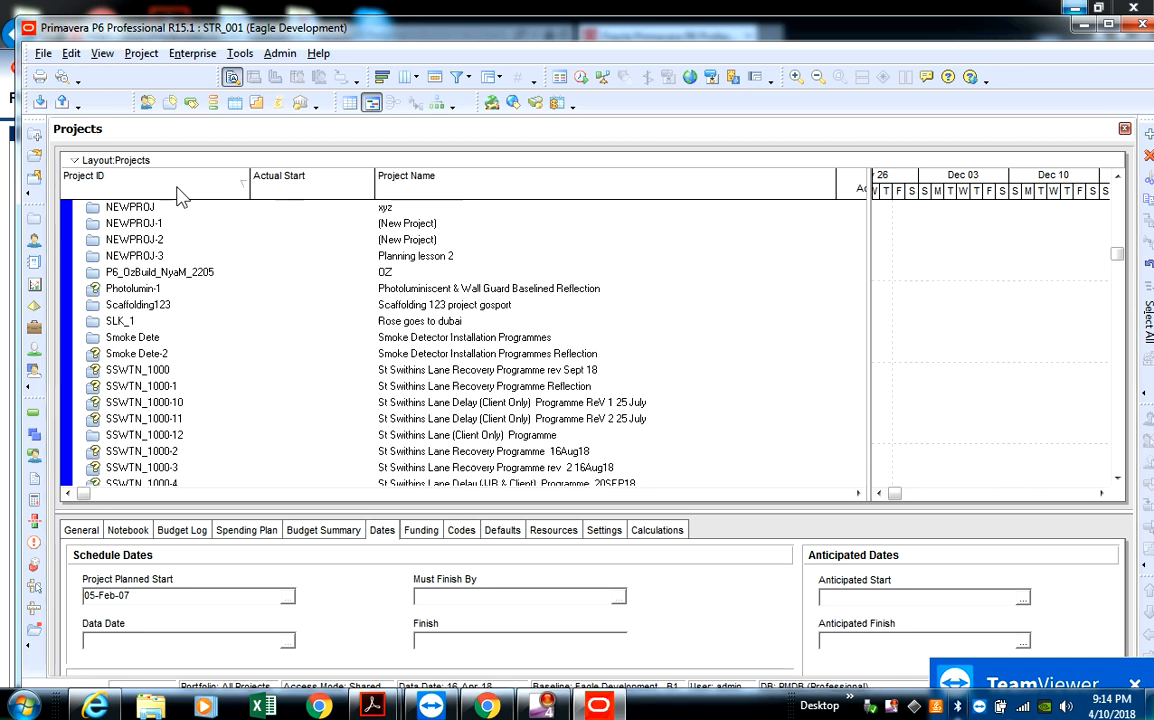
pyautogui.scroll(-4, 185, 300)
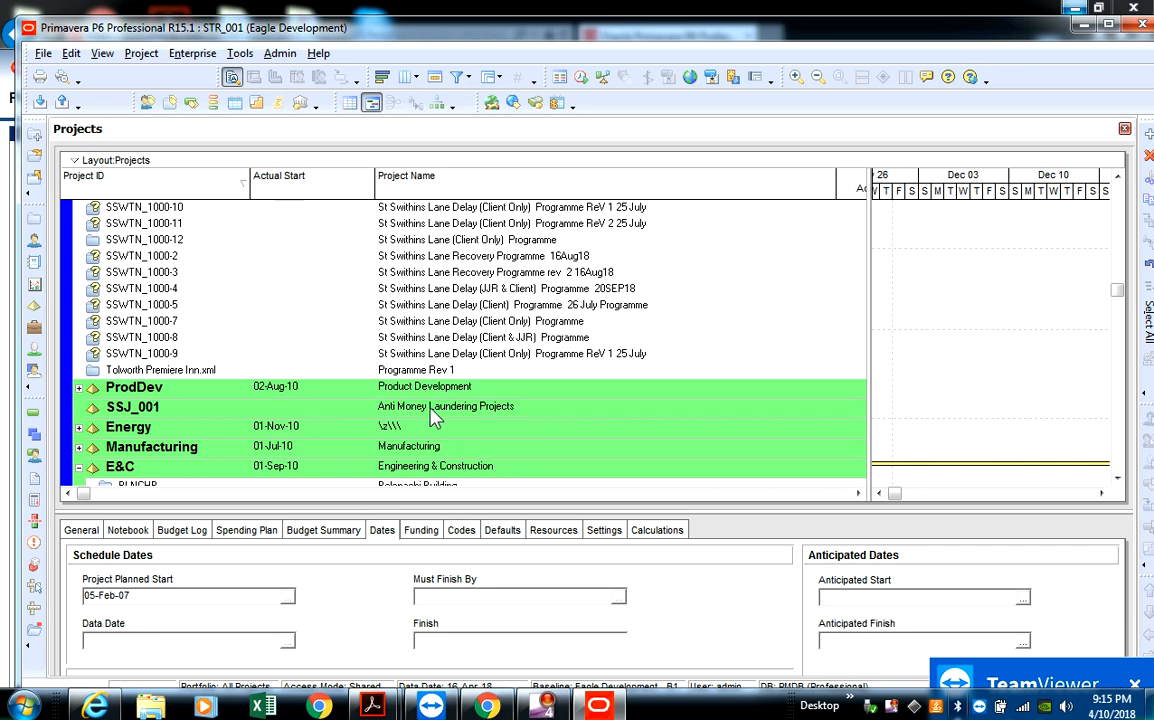
pyautogui.click(497, 412)
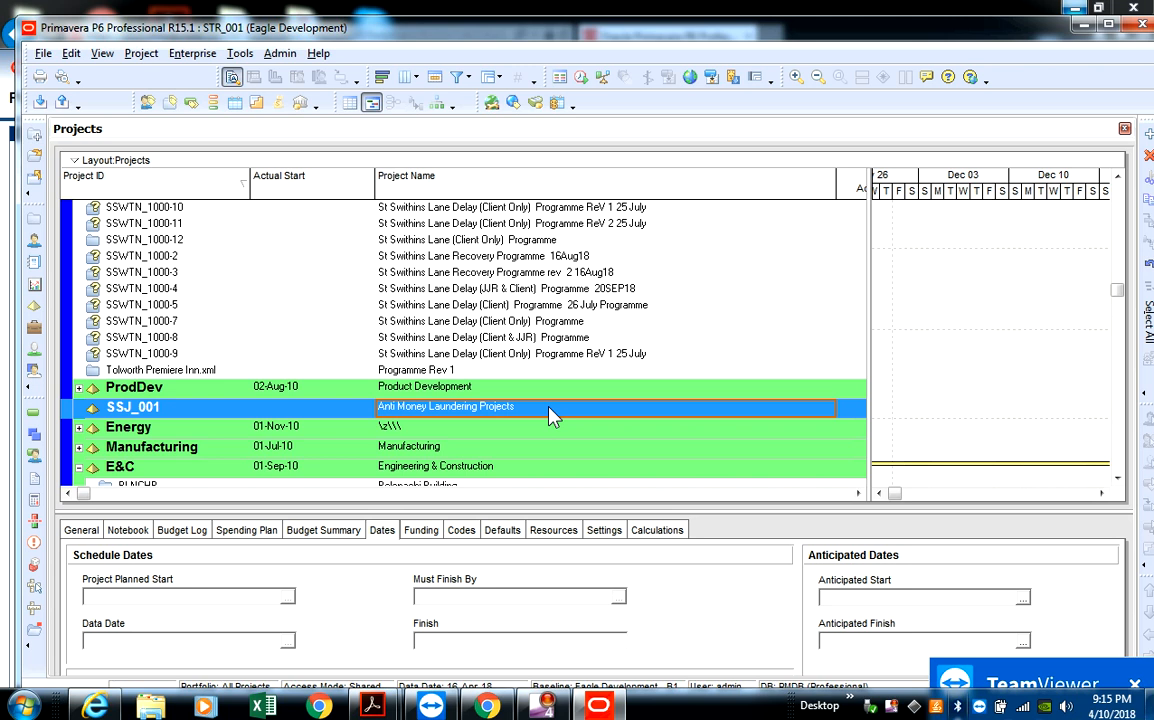
pyautogui.click(37, 140)
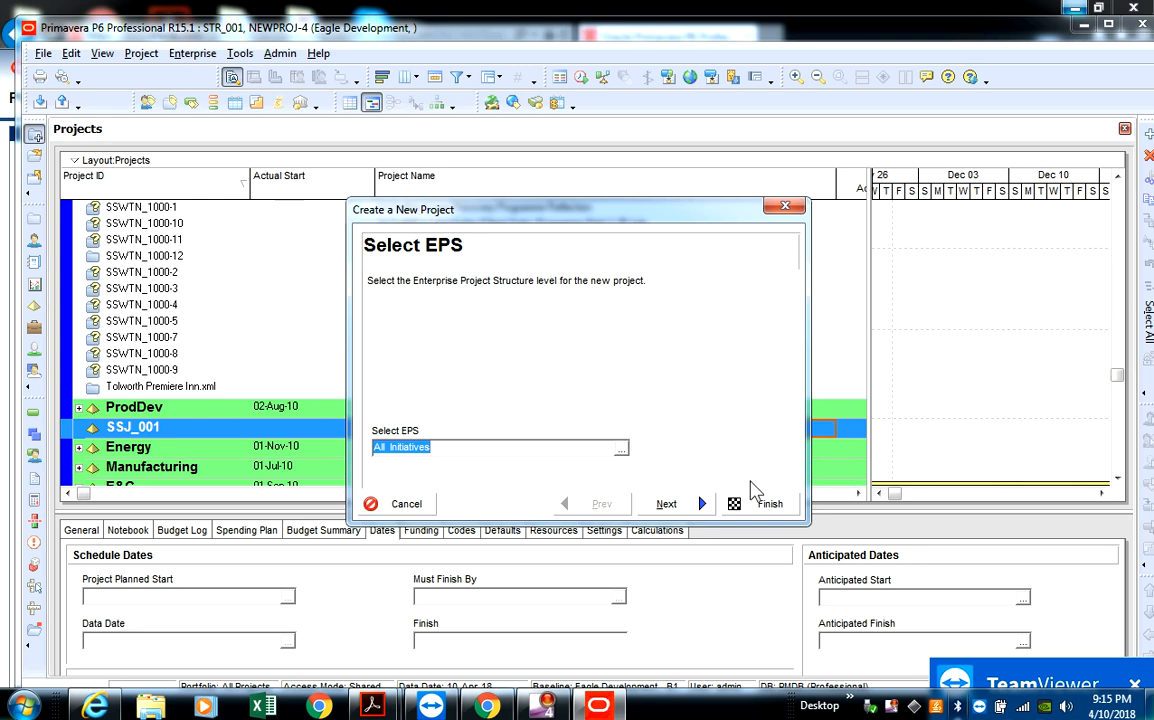
pyautogui.click(390, 504)
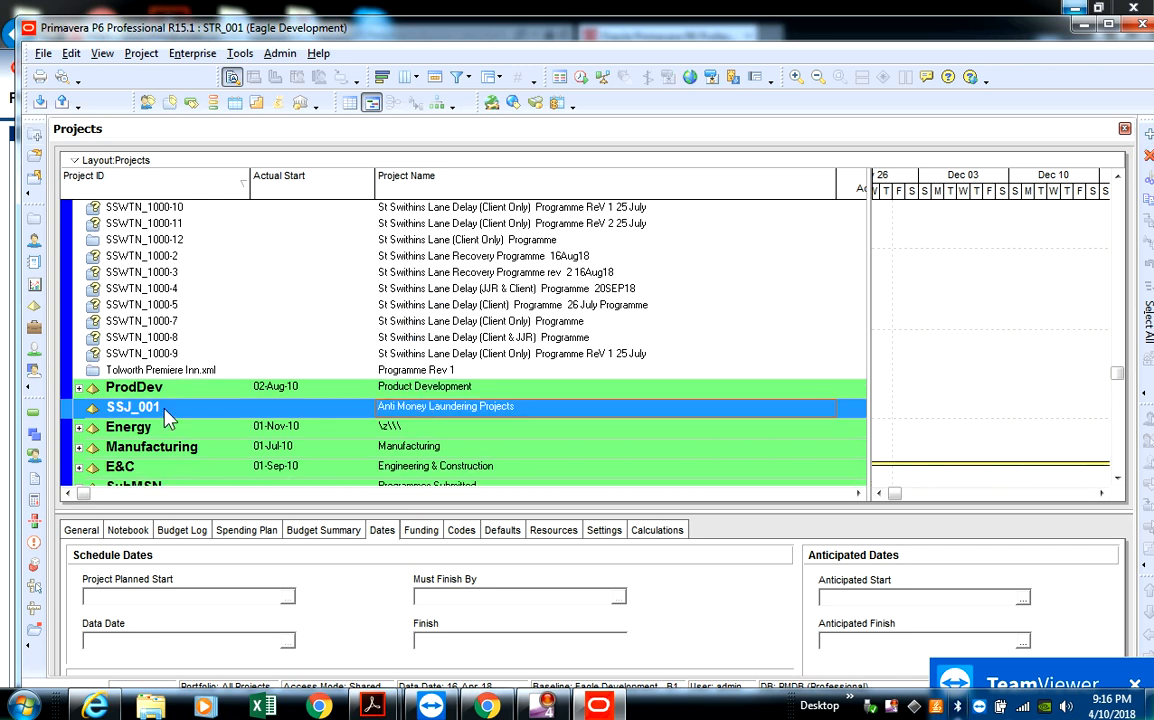
pyautogui.rightClick(465, 415)
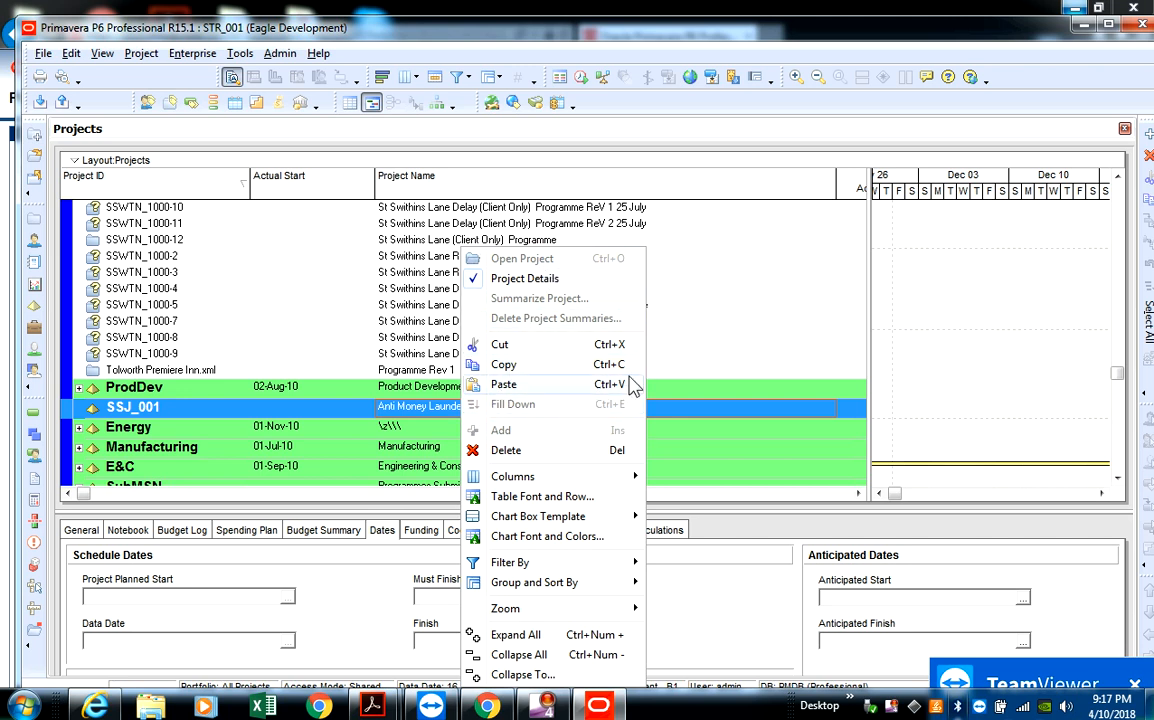
pyautogui.click(760, 415)
pyautogui.click(760, 415)
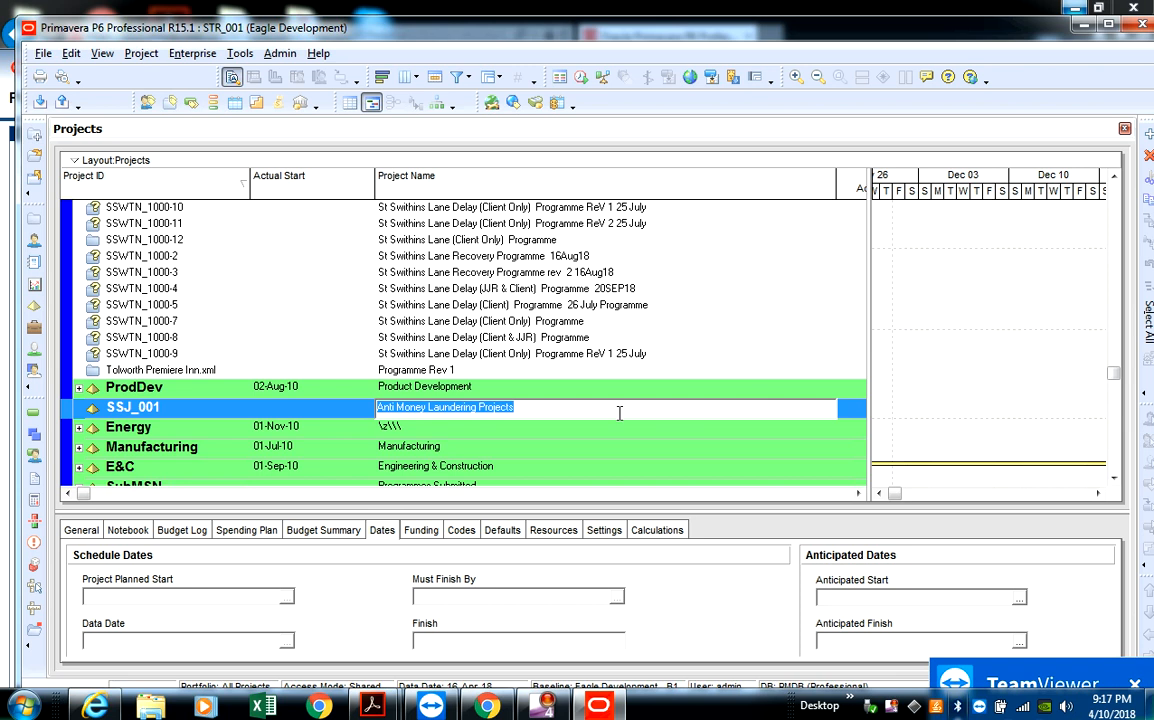
pyautogui.click(326, 410)
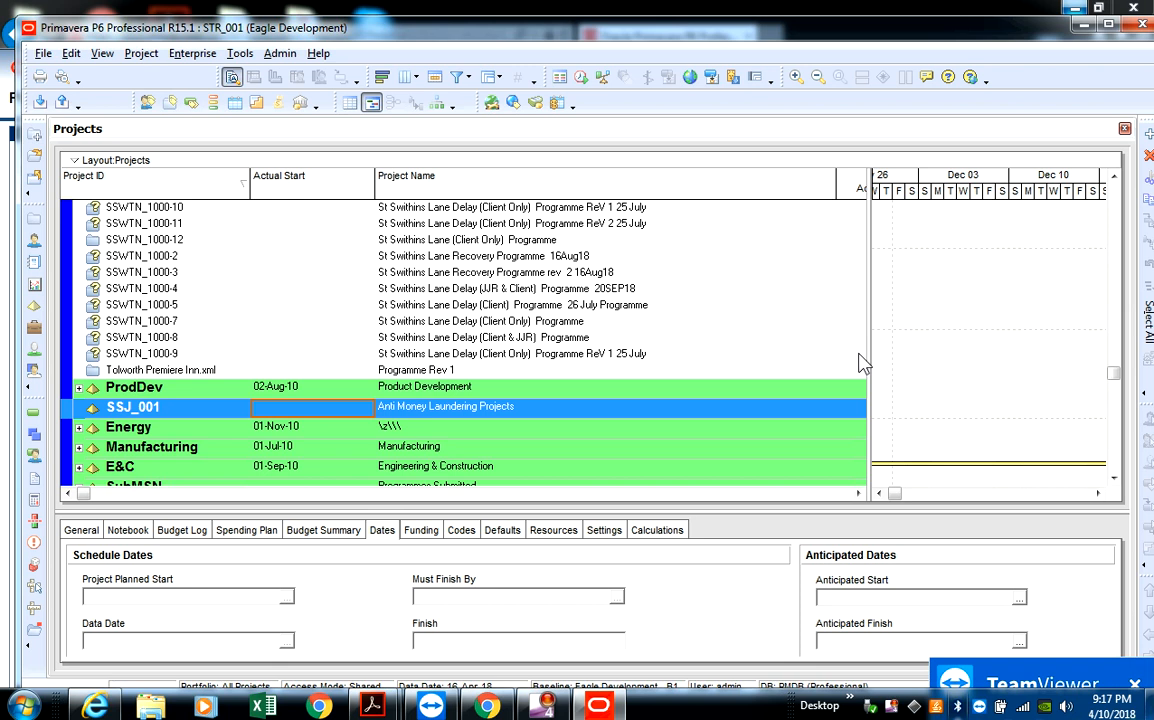
pyautogui.click(541, 711)
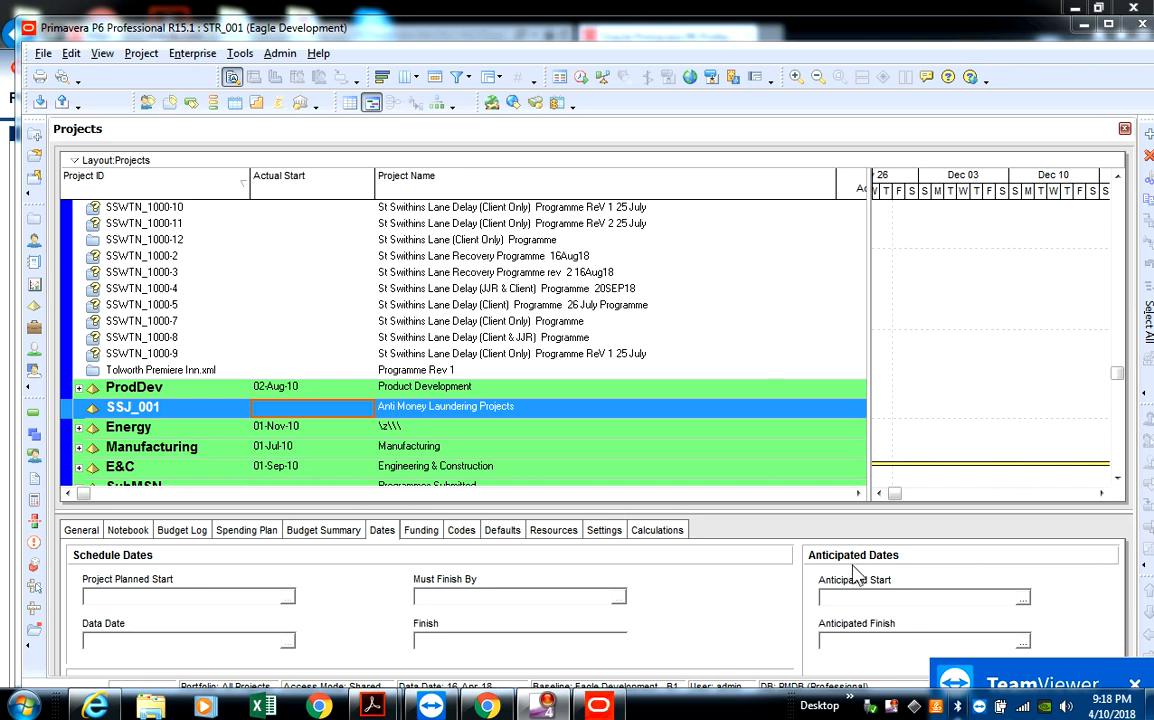
# - Start a new project and accept Anti Money Laundering Projects as its EPS level
pyautogui.click(1148, 137)
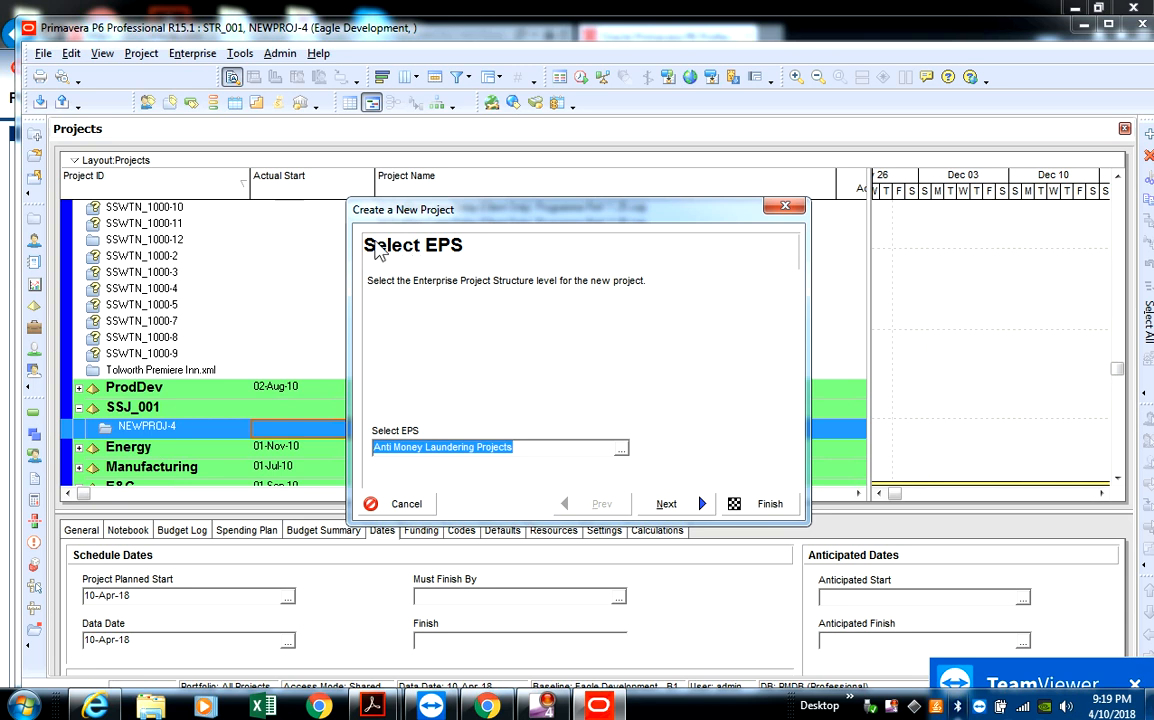
pyautogui.moveTo(441, 212); pyautogui.dragTo(402, 150)
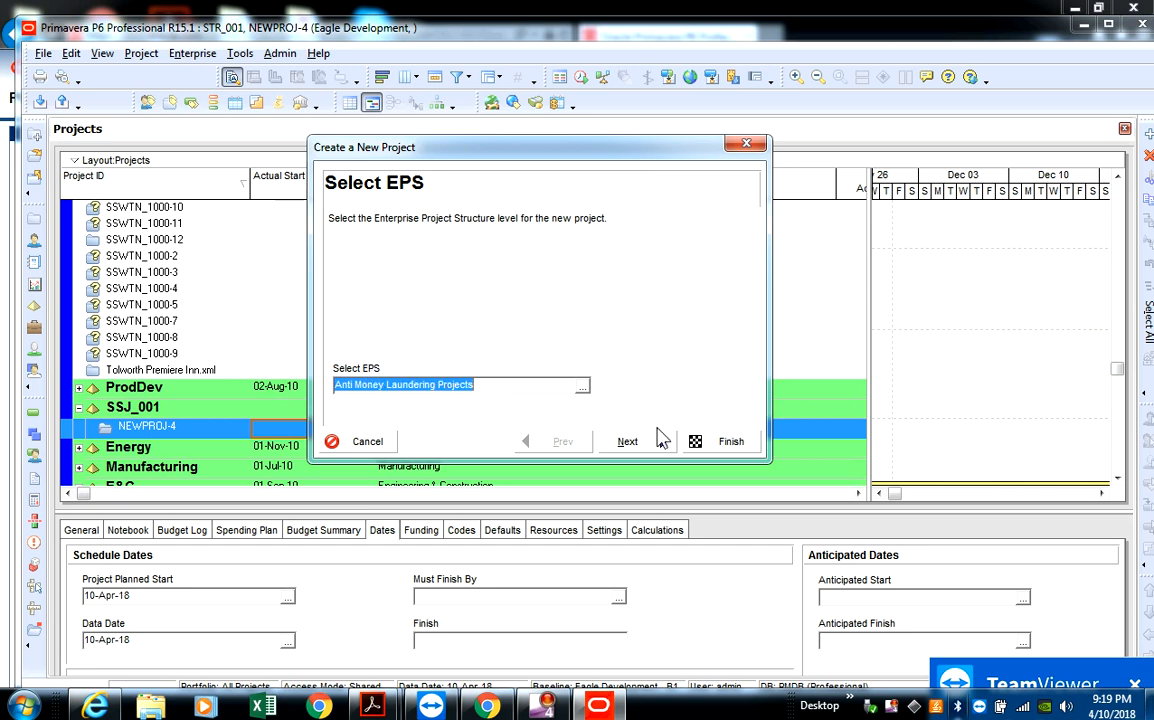
pyautogui.click(627, 442)
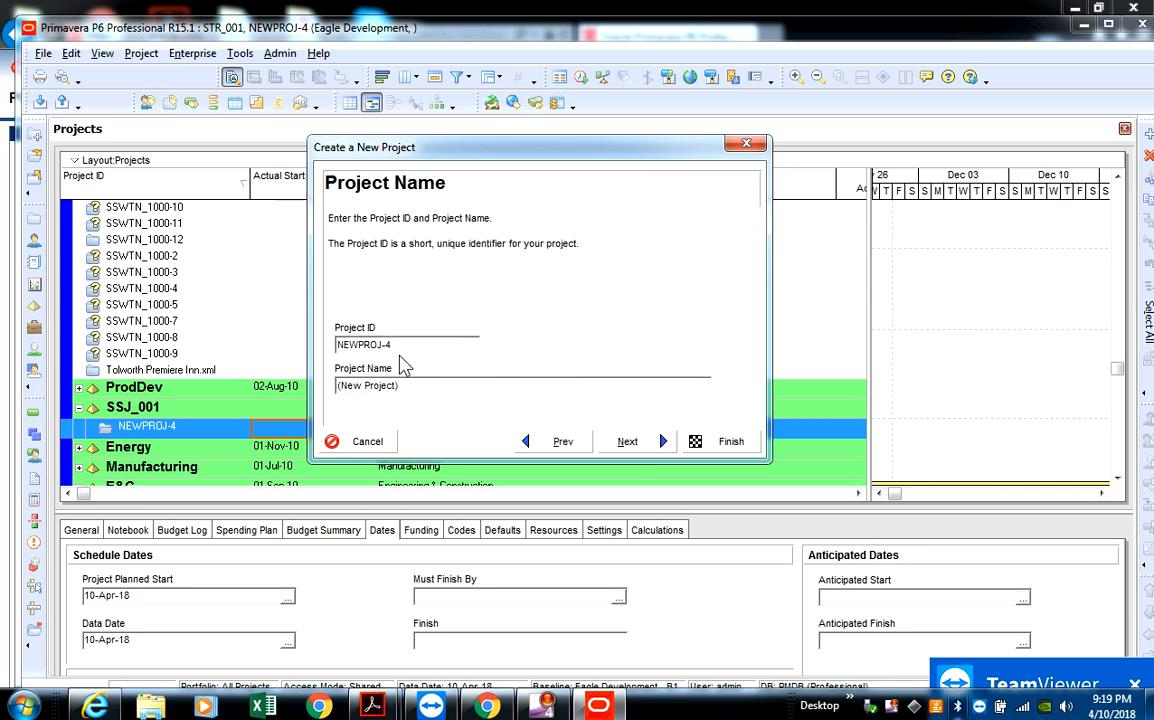
# - Set the new project's ID to FC_002 and its name to Implementation of REG_F76 processes
pyautogui.moveTo(394, 344); pyautogui.dragTo(326, 352)
pyautogui.write('FC_002')
pyautogui.moveTo(487, 381); pyautogui.dragTo(335, 386)
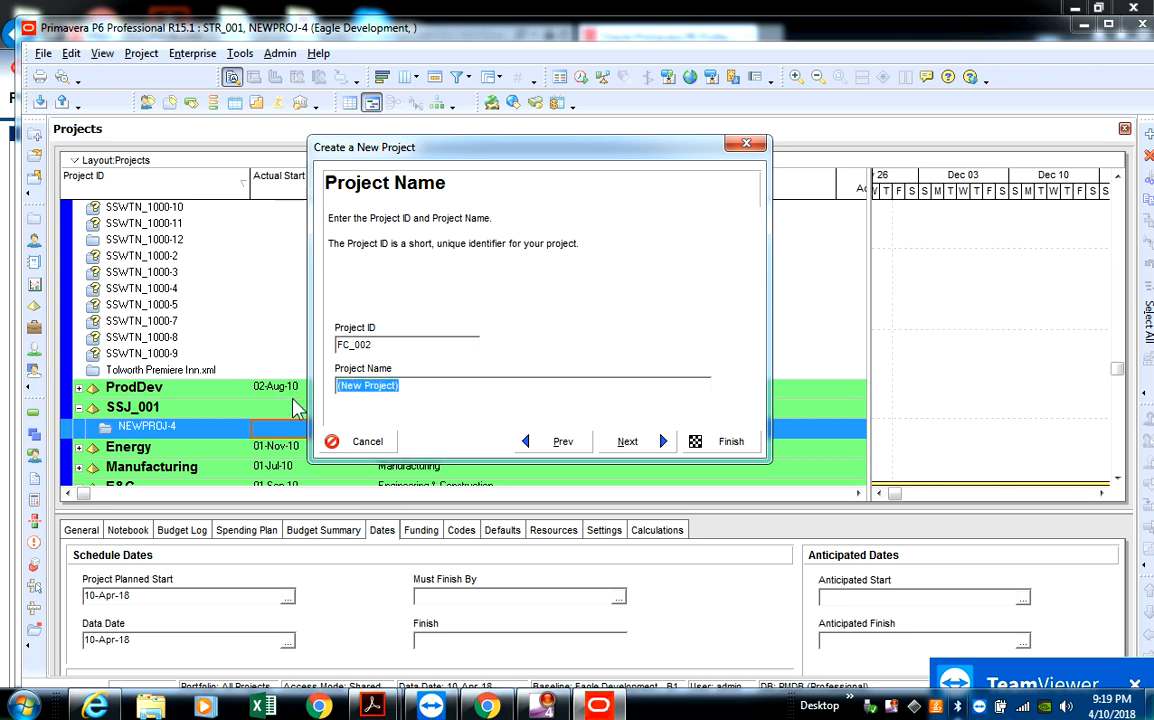
pyautogui.write('(')
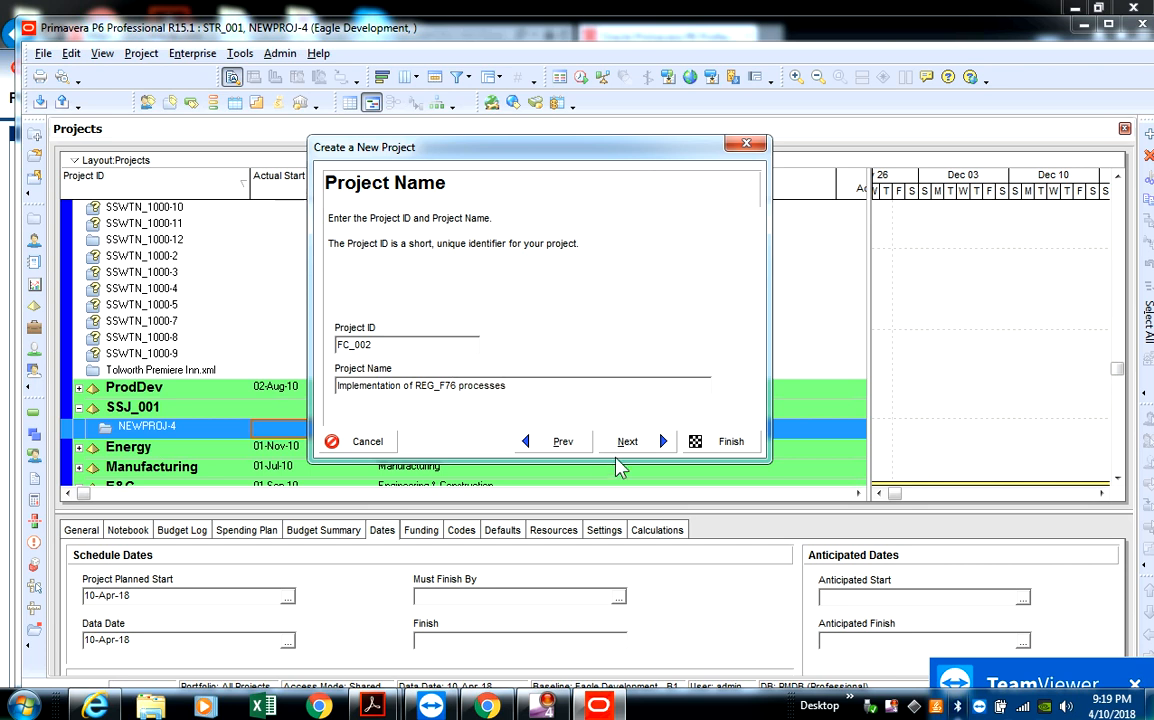
pyautogui.click(632, 445)
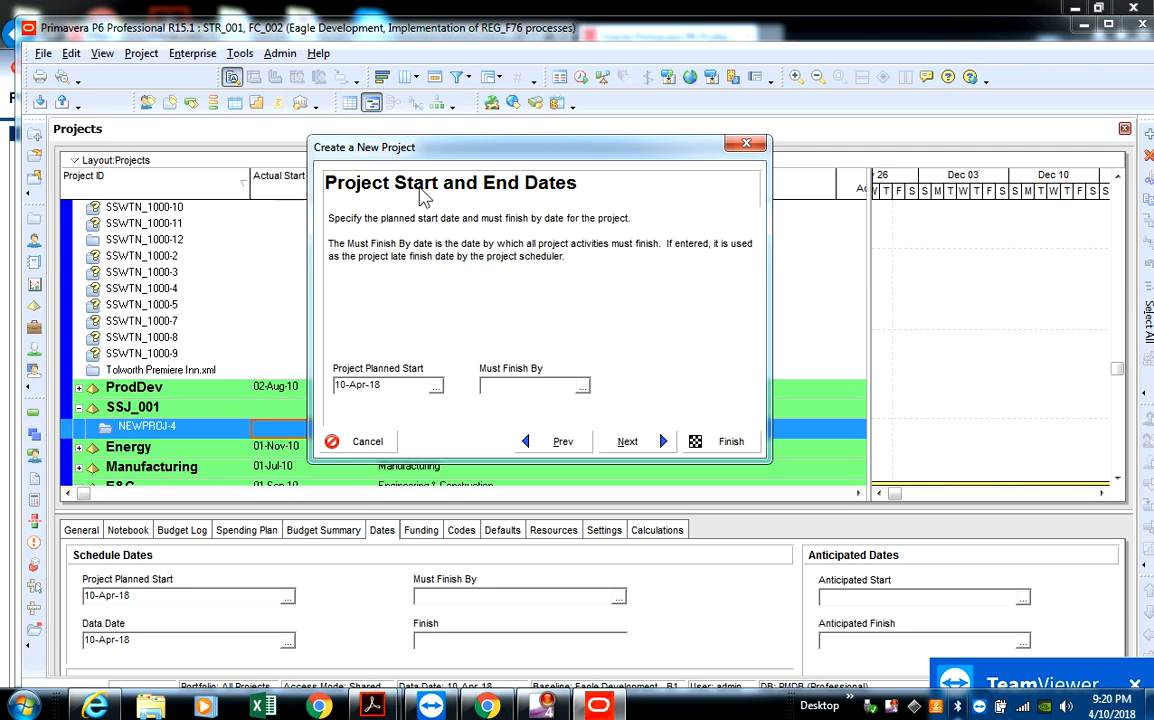
# - Set the new project's planned start date to 07-May-18, leaving the must-finish-by date blank
pyautogui.click(436, 386)
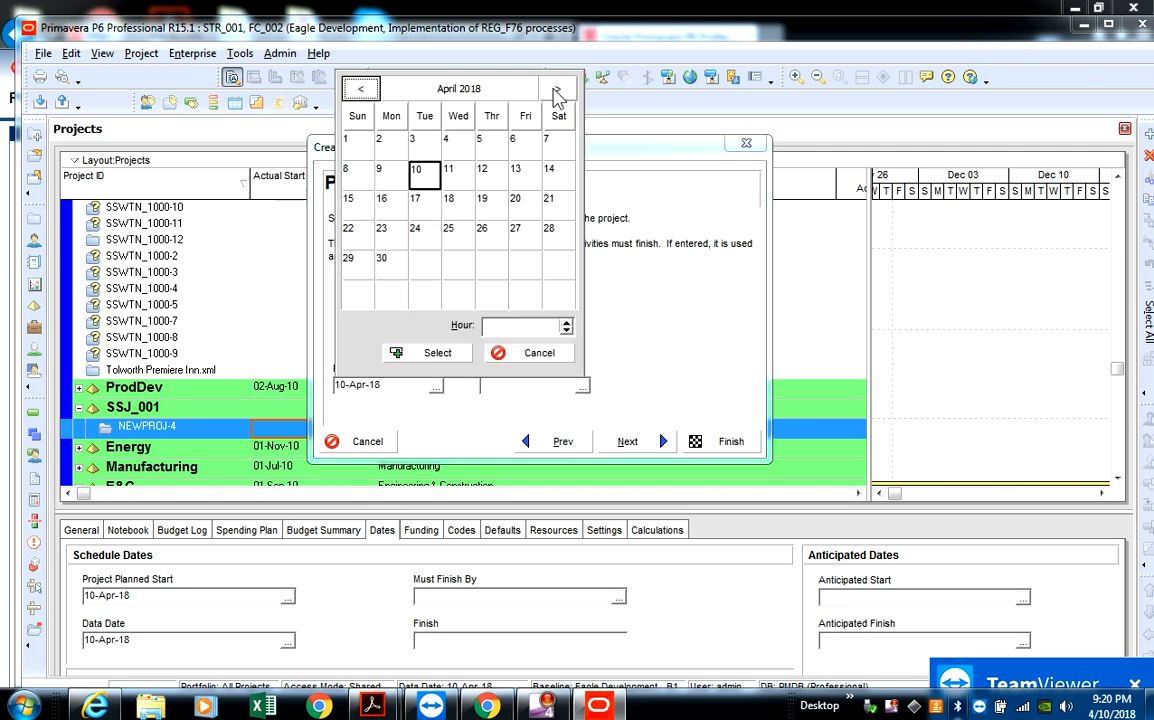
pyautogui.click(556, 90)
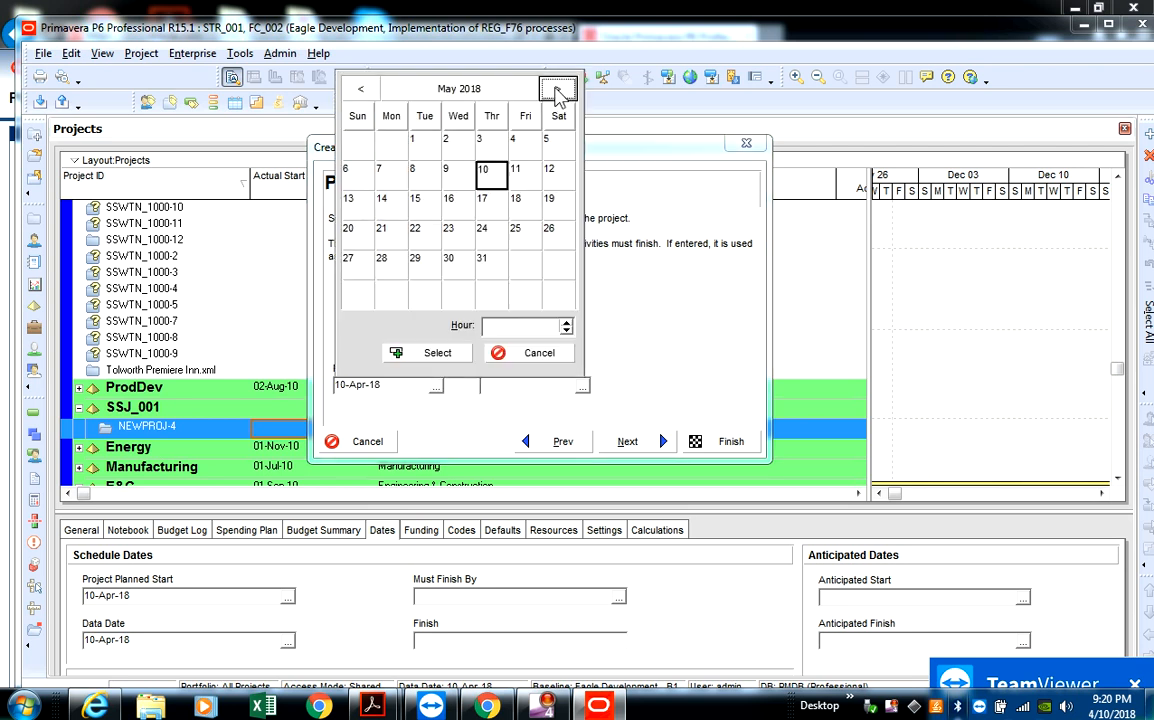
pyautogui.click(390, 175)
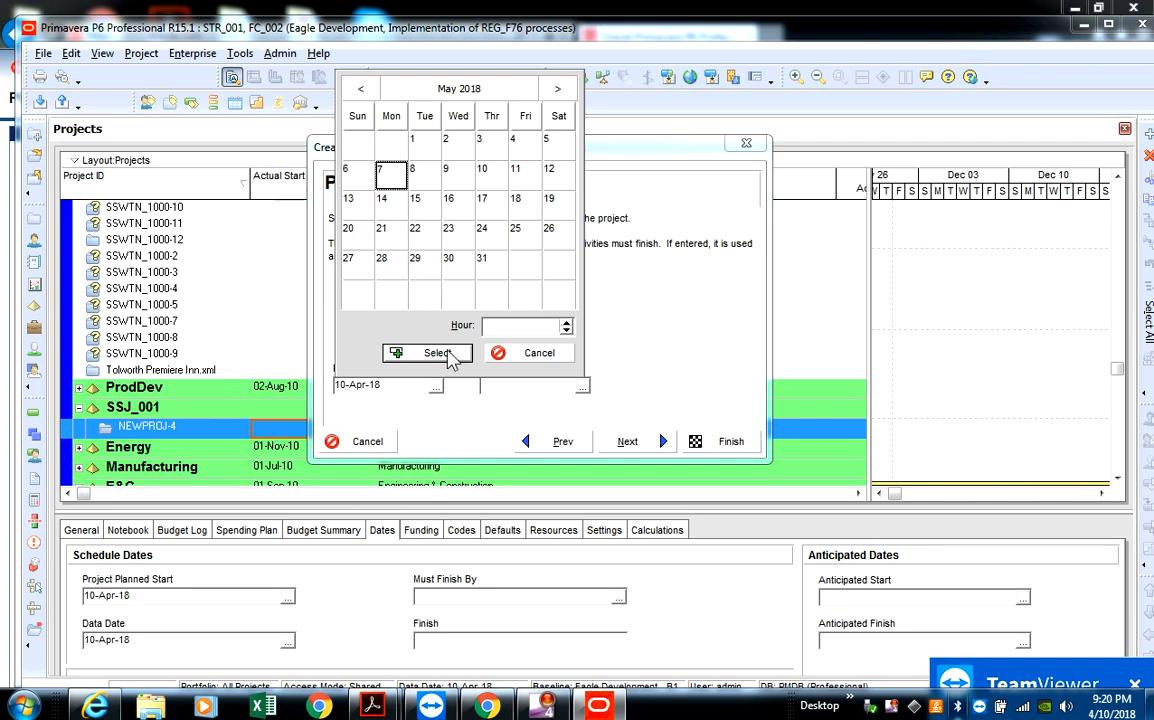
pyautogui.click(436, 353)
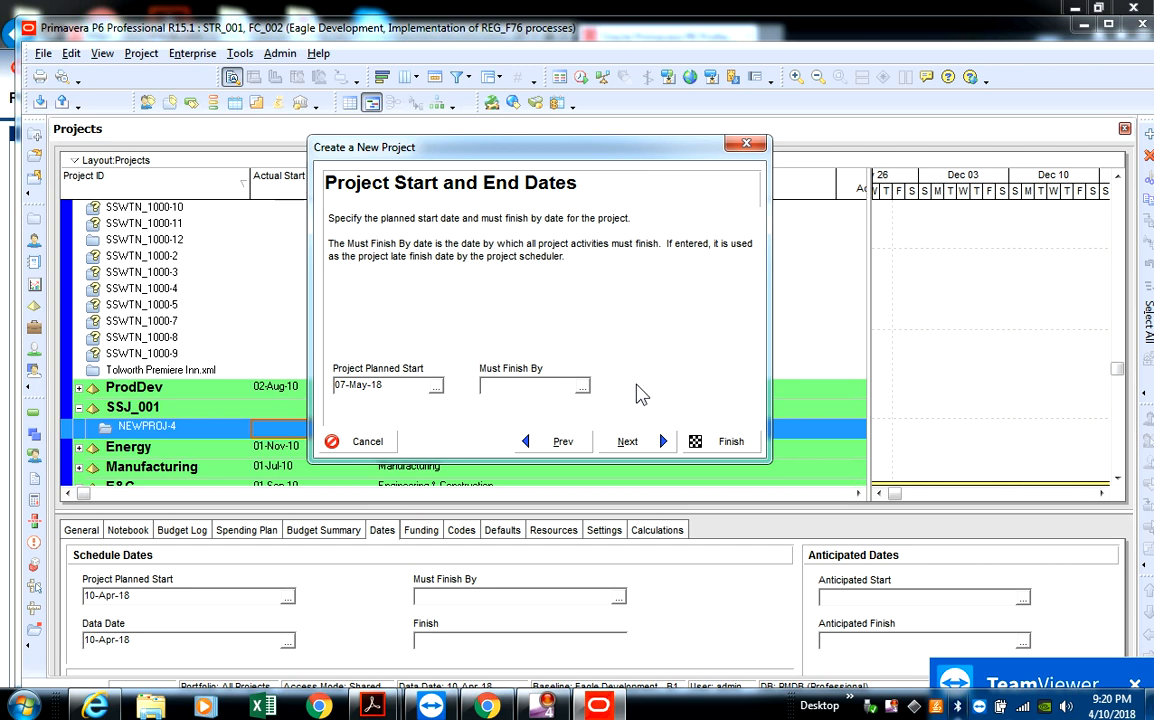
pyautogui.click(630, 443)
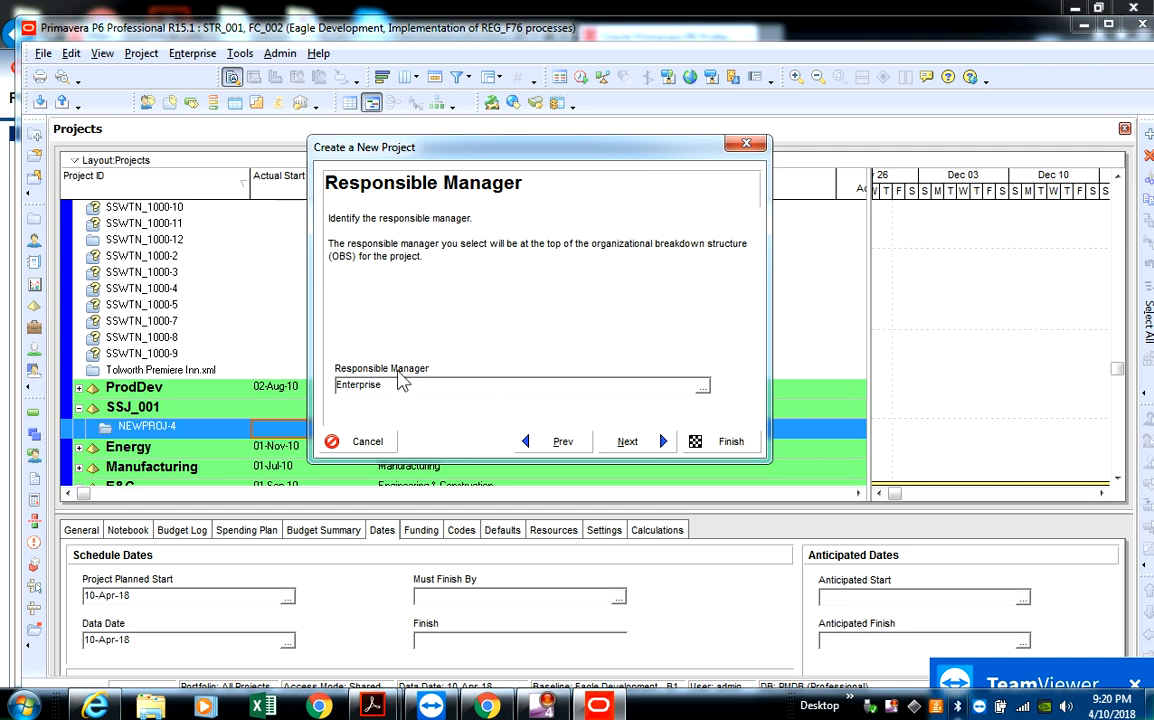
# - Display all OBS elements in the responsible manager selection and assign Enterprise as the project's responsible manager
pyautogui.click(703, 387)
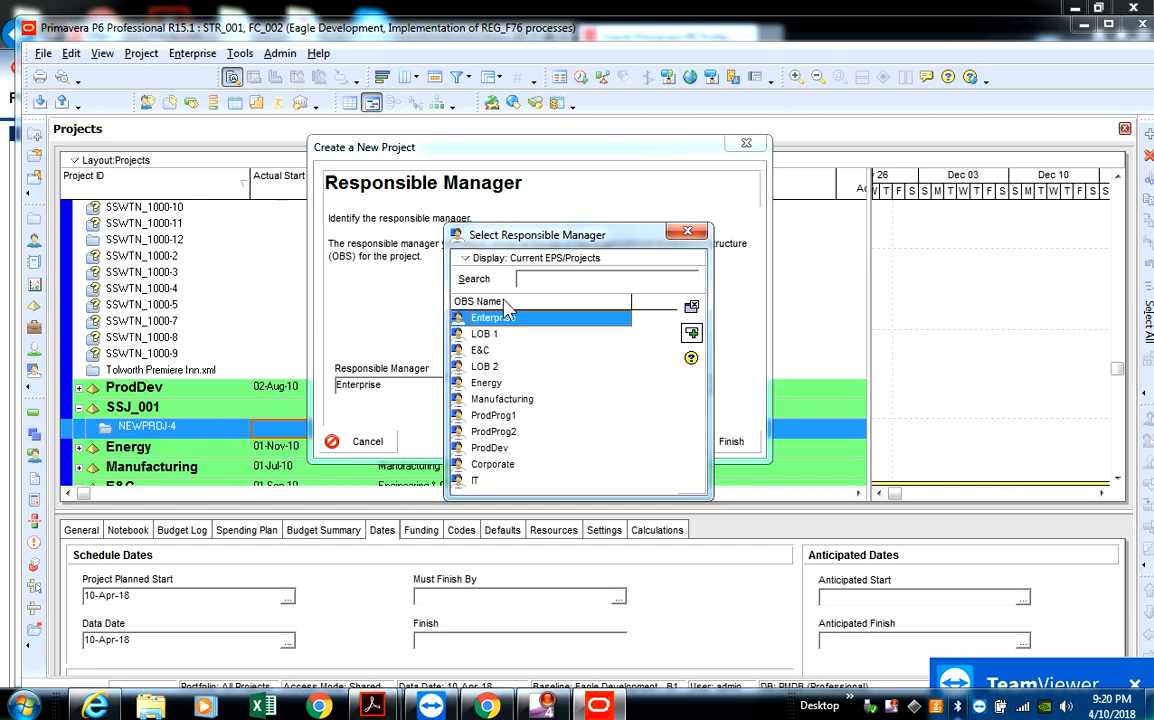
pyautogui.click(500, 466)
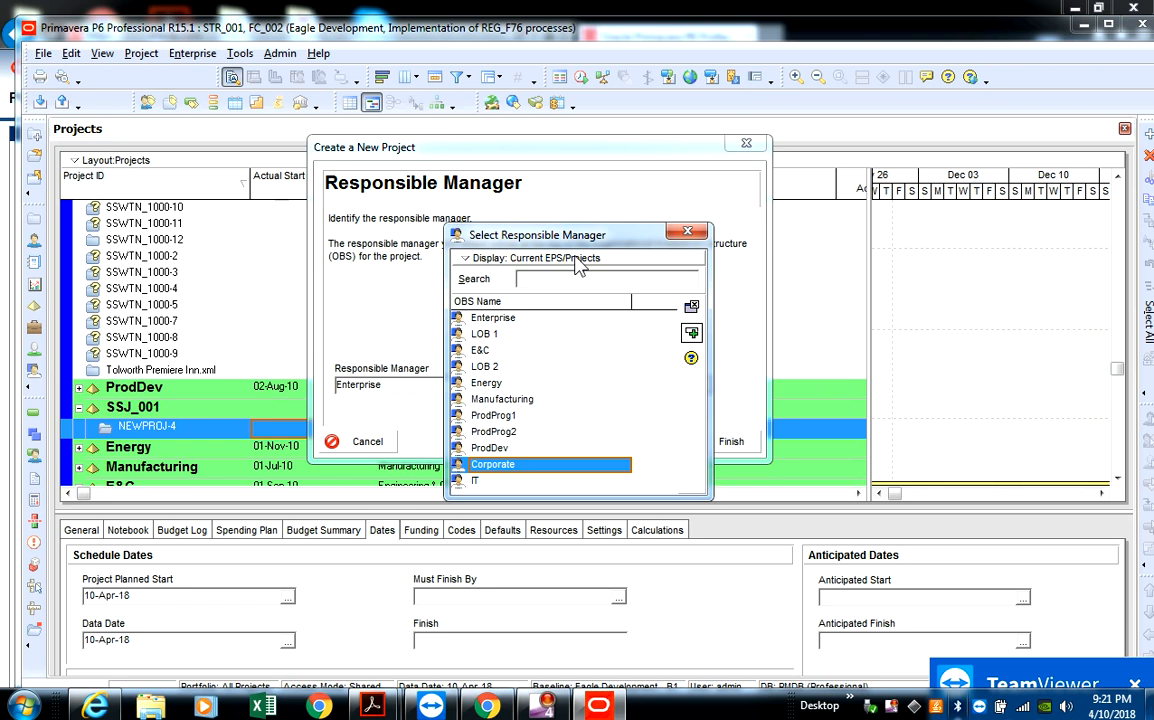
pyautogui.click(503, 260)
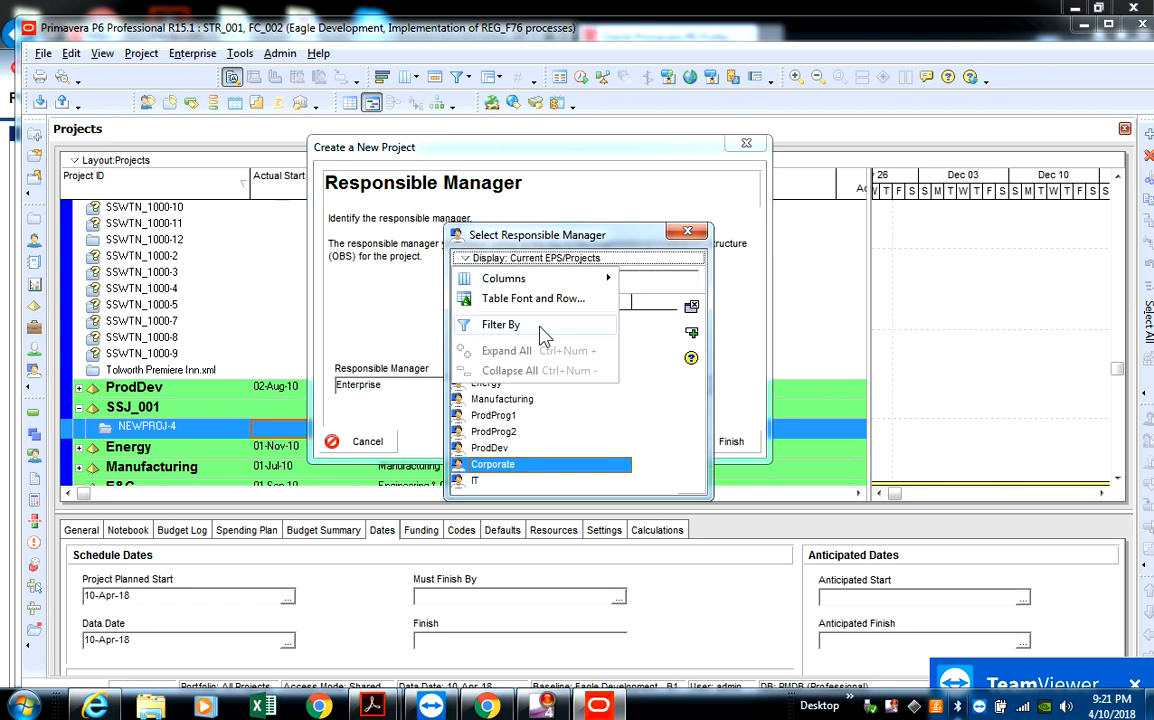
pyautogui.moveTo(560, 328)
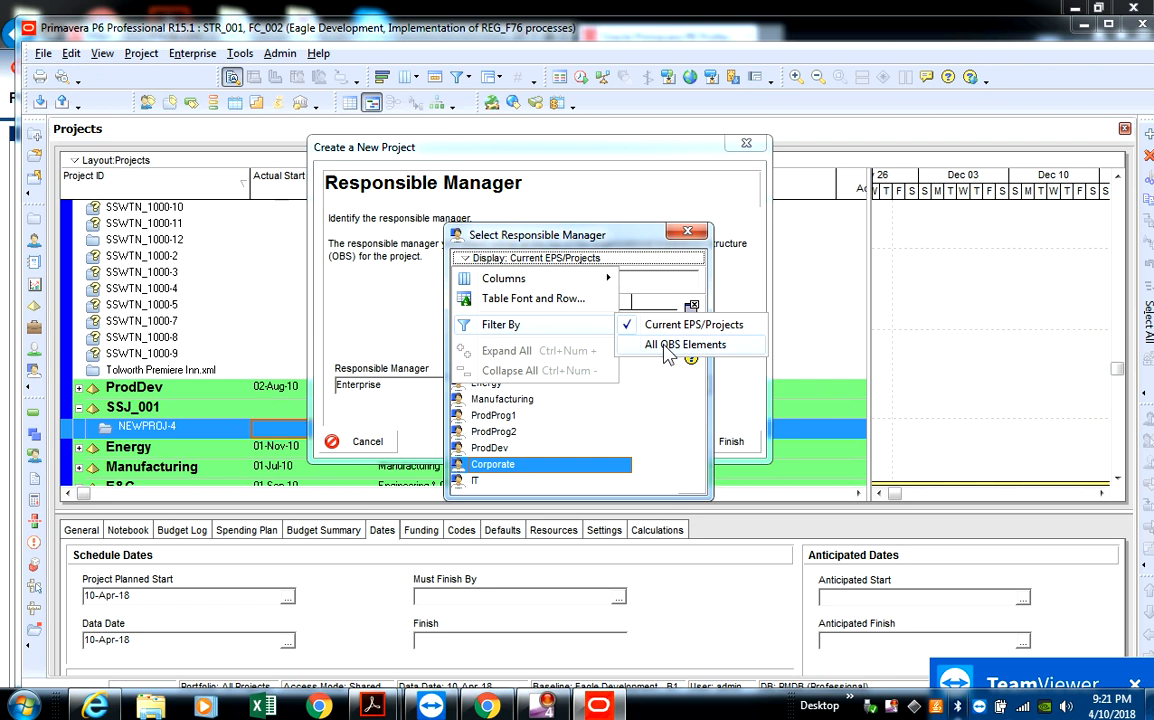
pyautogui.click(668, 348)
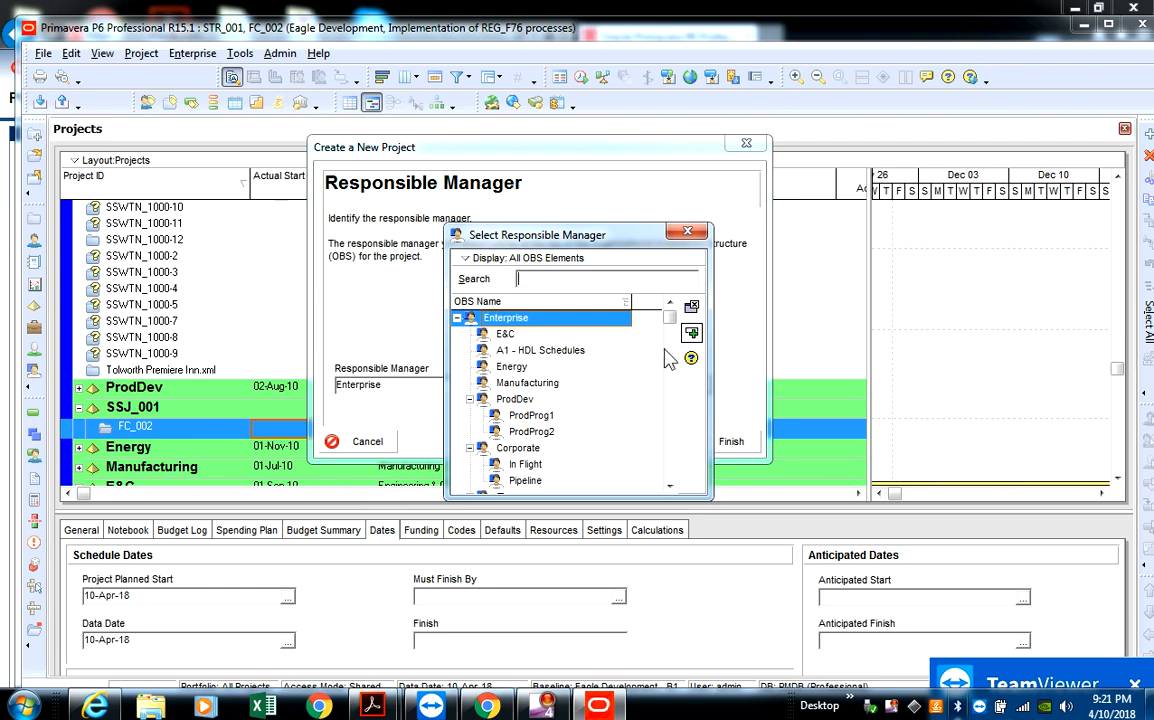
pyautogui.moveTo(675, 330)
pyautogui.mouseDown()
pyautogui.moveTo(686, 458)
pyautogui.moveTo(675, 472)
pyautogui.moveTo(671, 320)
pyautogui.moveTo(560, 359)
pyautogui.moveTo(669, 315)
pyautogui.mouseUp()
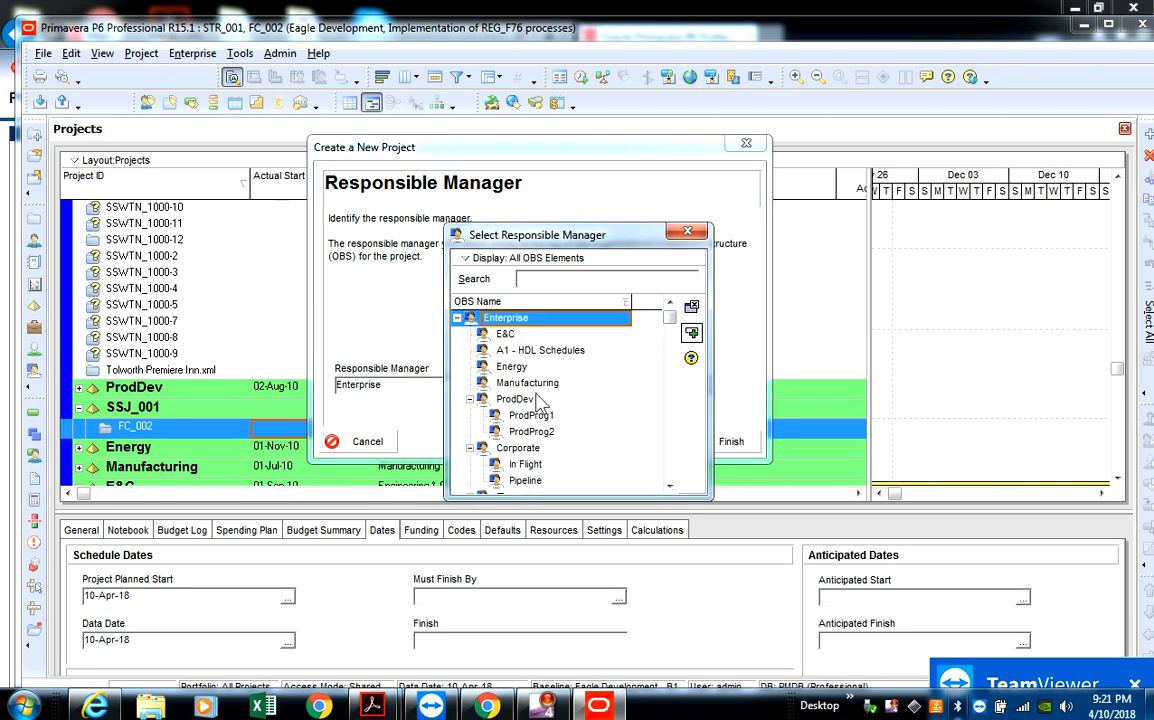
pyautogui.click(693, 336)
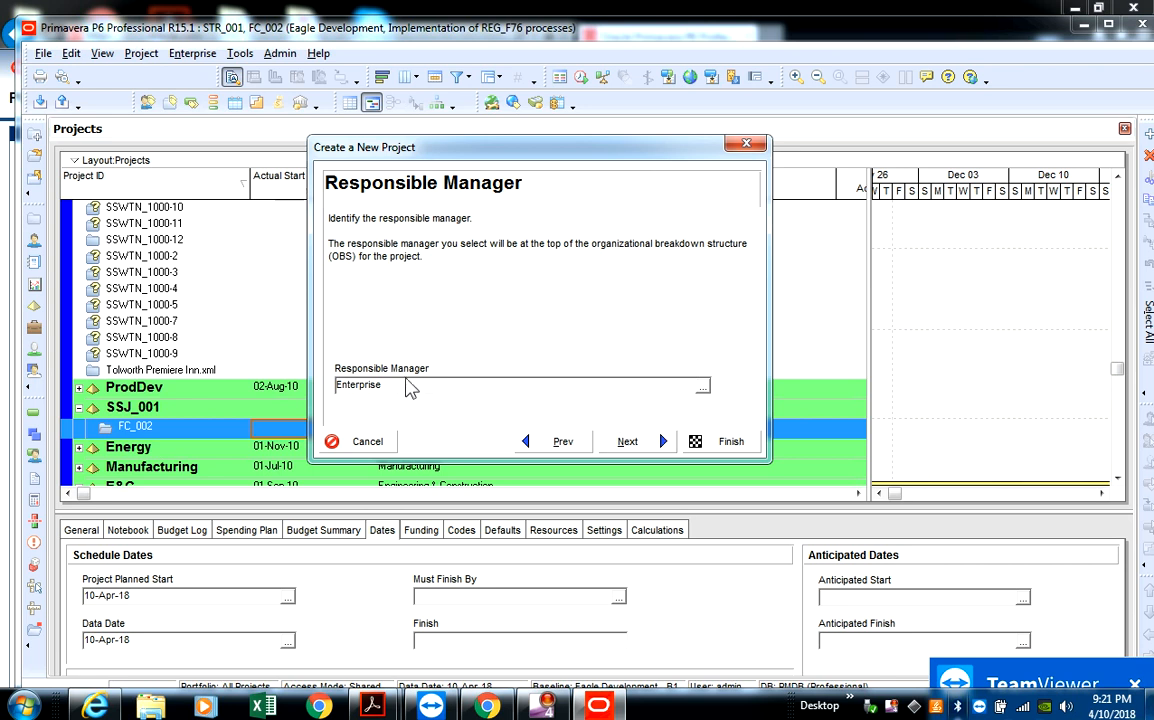
# - Keep Standard Rate as the default assignment rate type and finish creating the project
pyautogui.click(664, 443)
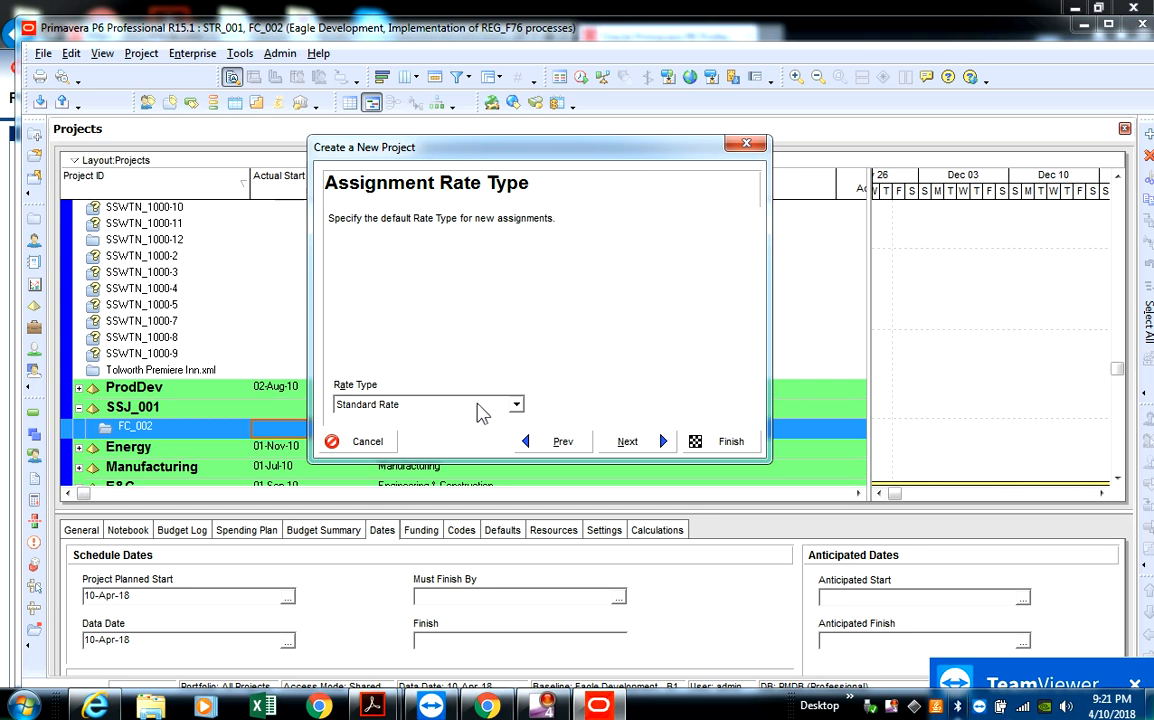
pyautogui.click(627, 441)
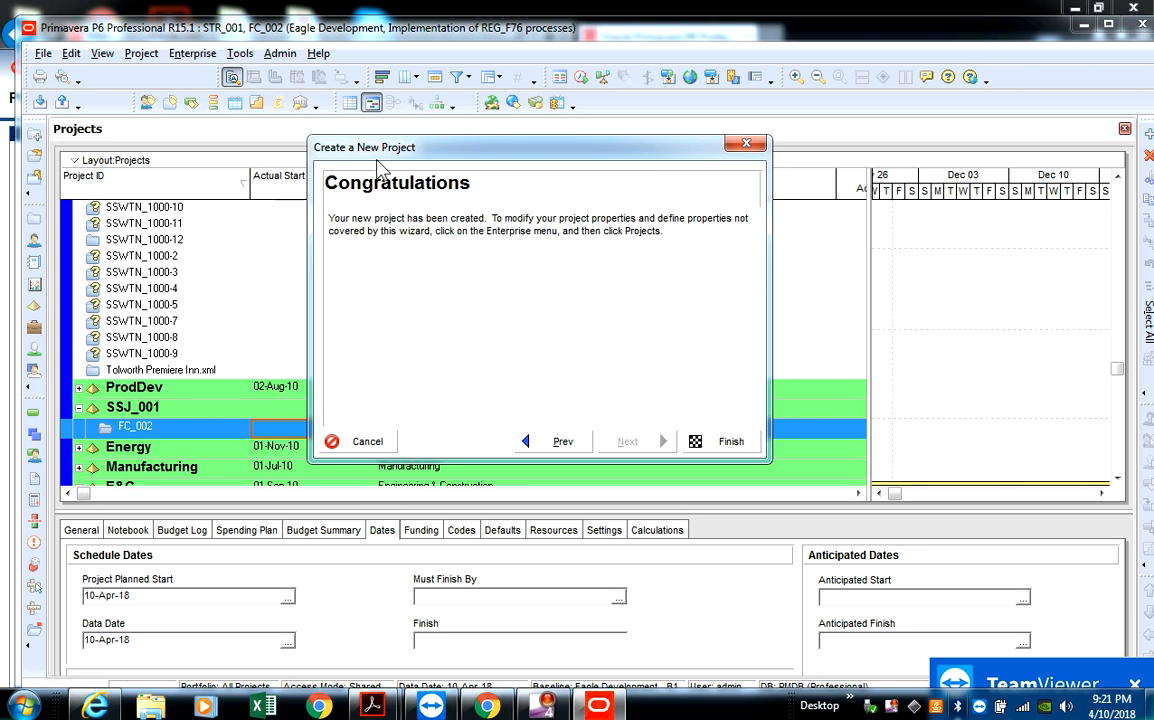
pyautogui.click(693, 442)
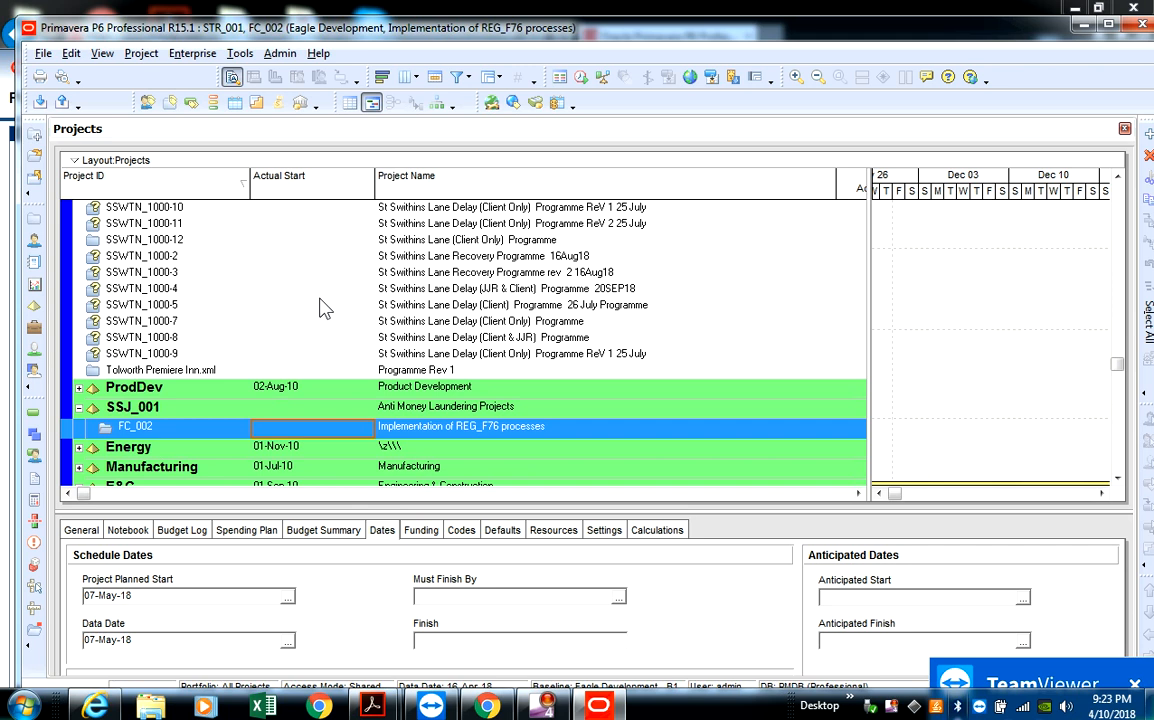
# - Open project FC_002 and show its work breakdown structure
pyautogui.rightClick(452, 432)
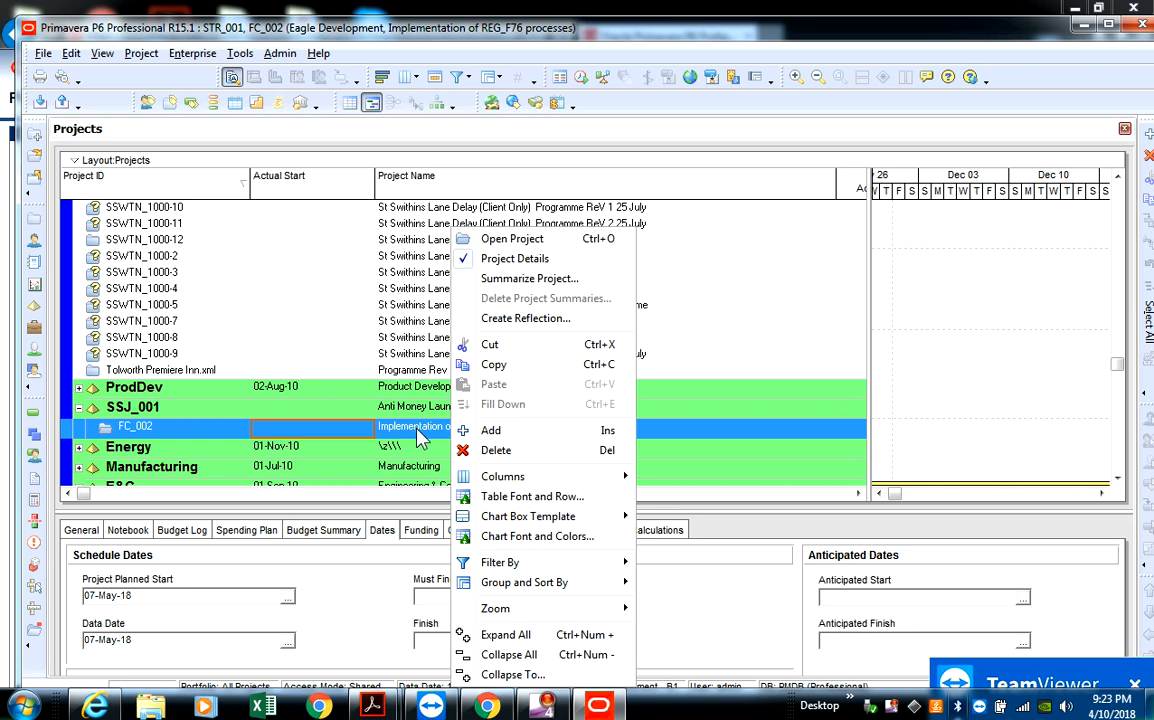
pyautogui.click(490, 239)
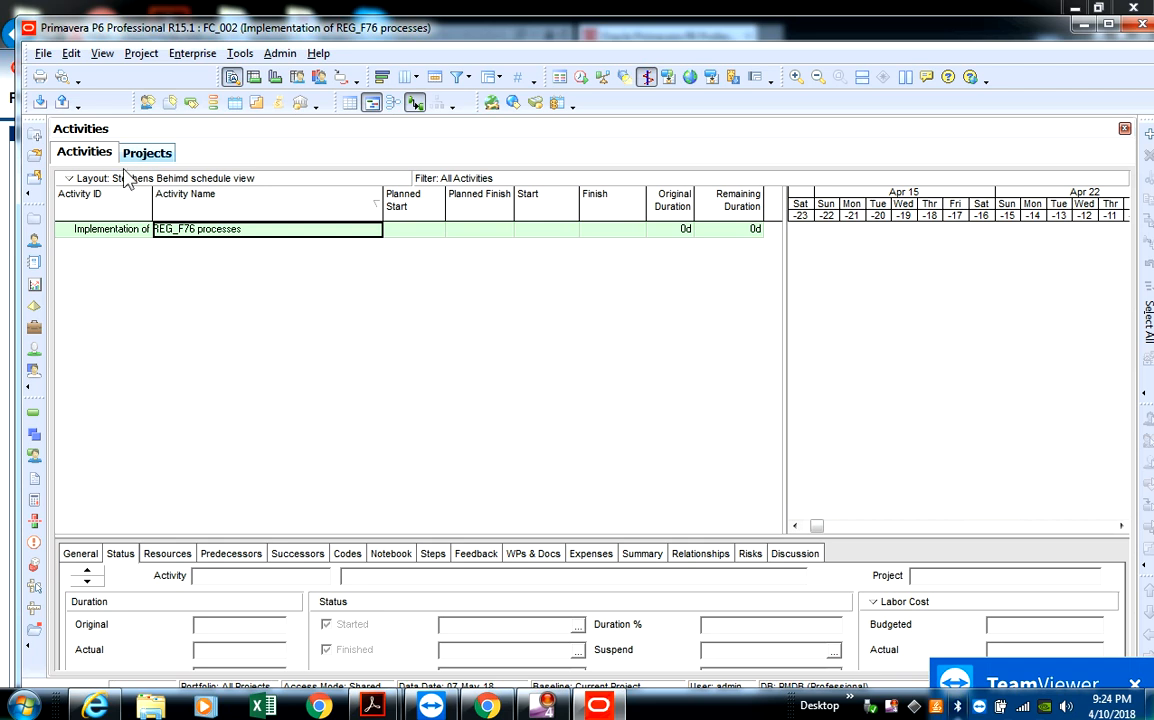
pyautogui.click(34, 436)
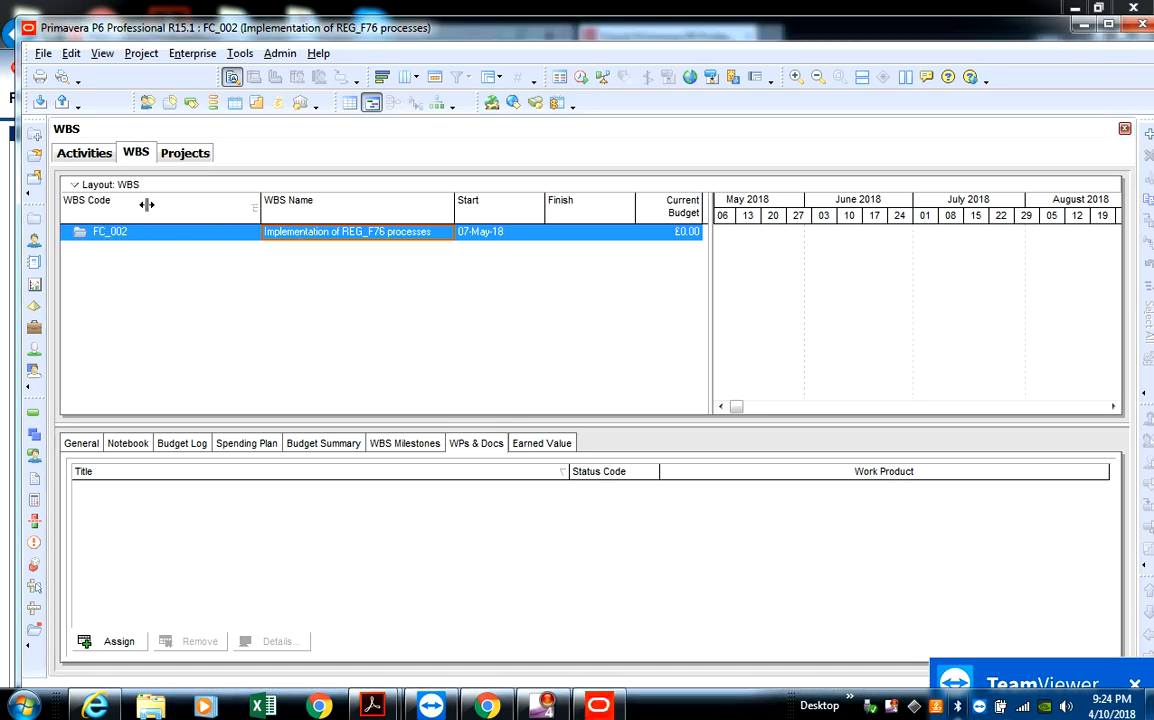
# - Narrow the WBS Code column and show the available column options as a flat list, keeping the currently selected WBS columns
pyautogui.moveTo(147, 204); pyautogui.dragTo(147, 205)
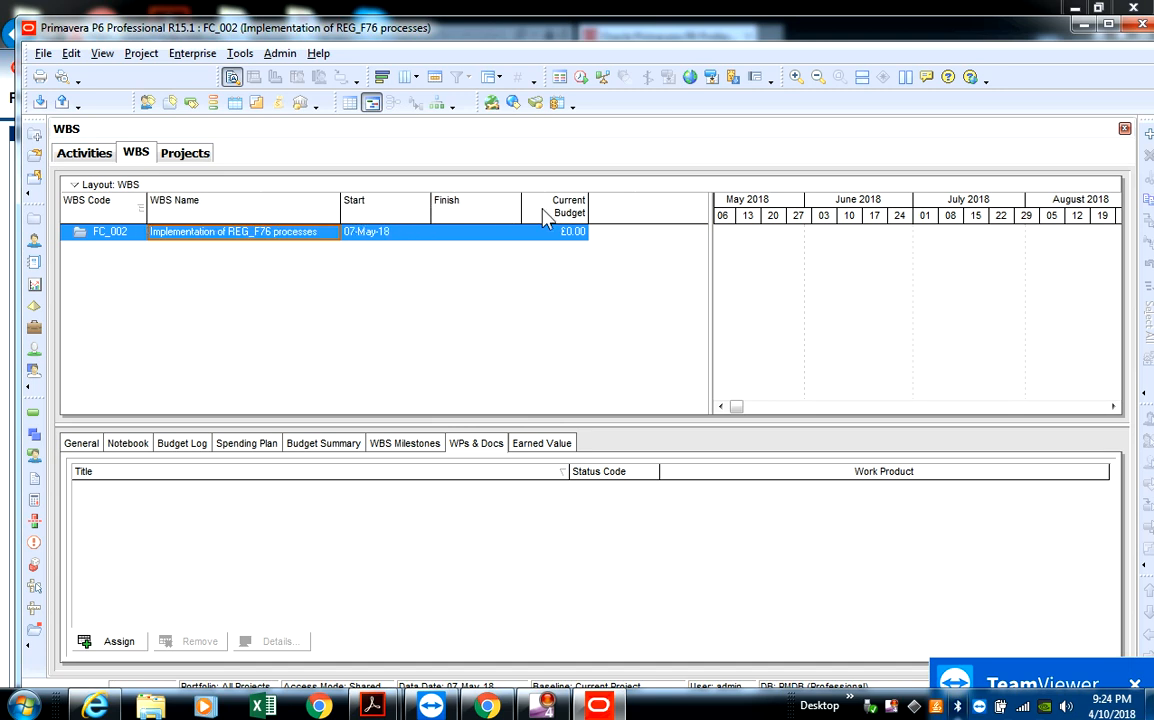
pyautogui.rightClick(617, 216)
pyautogui.moveTo(660, 376)
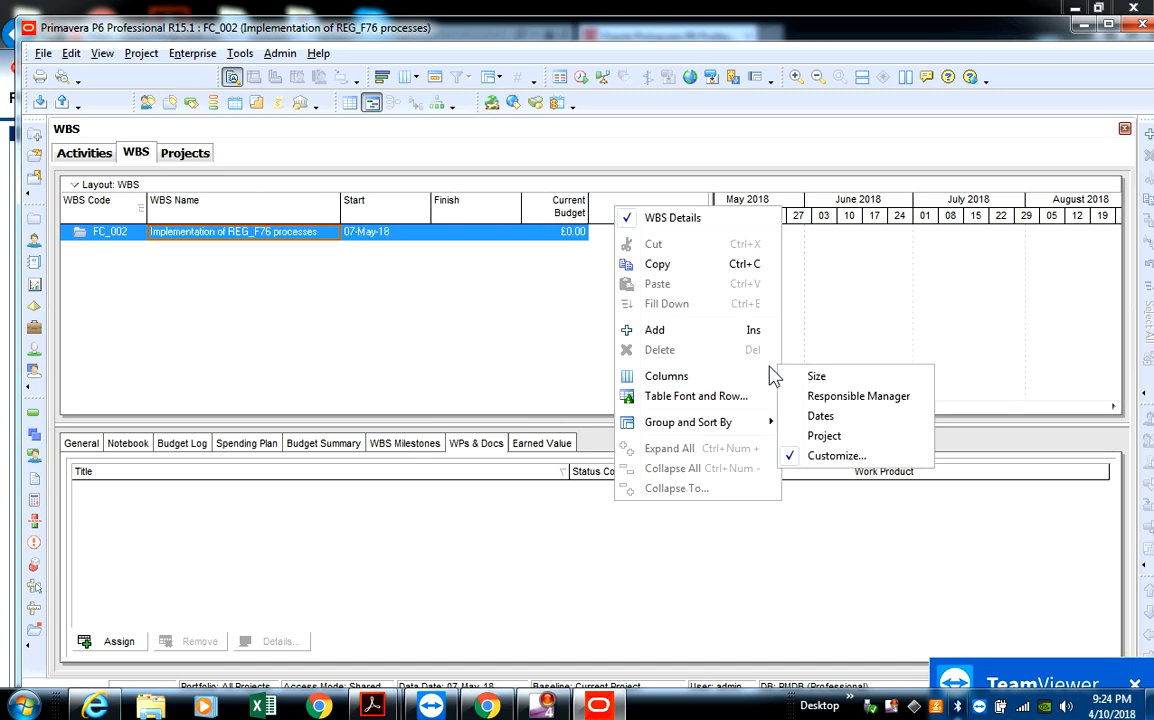
pyautogui.click(836, 456)
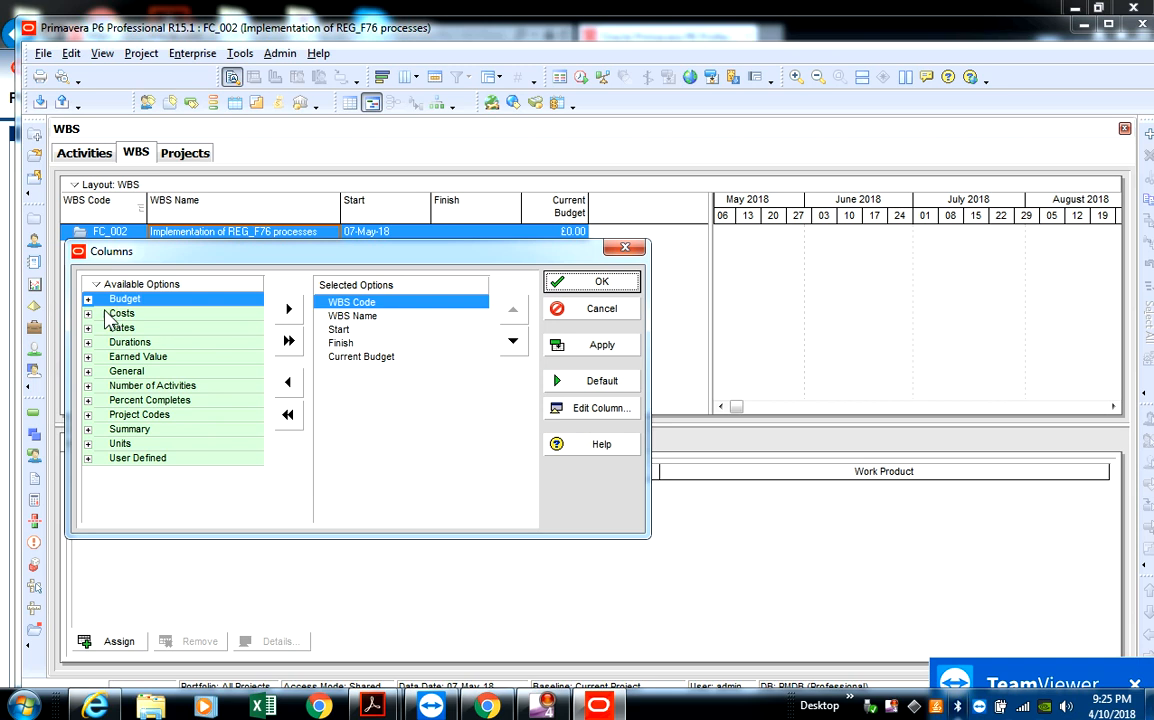
pyautogui.rightClick(140, 284)
pyautogui.moveTo(205, 357)
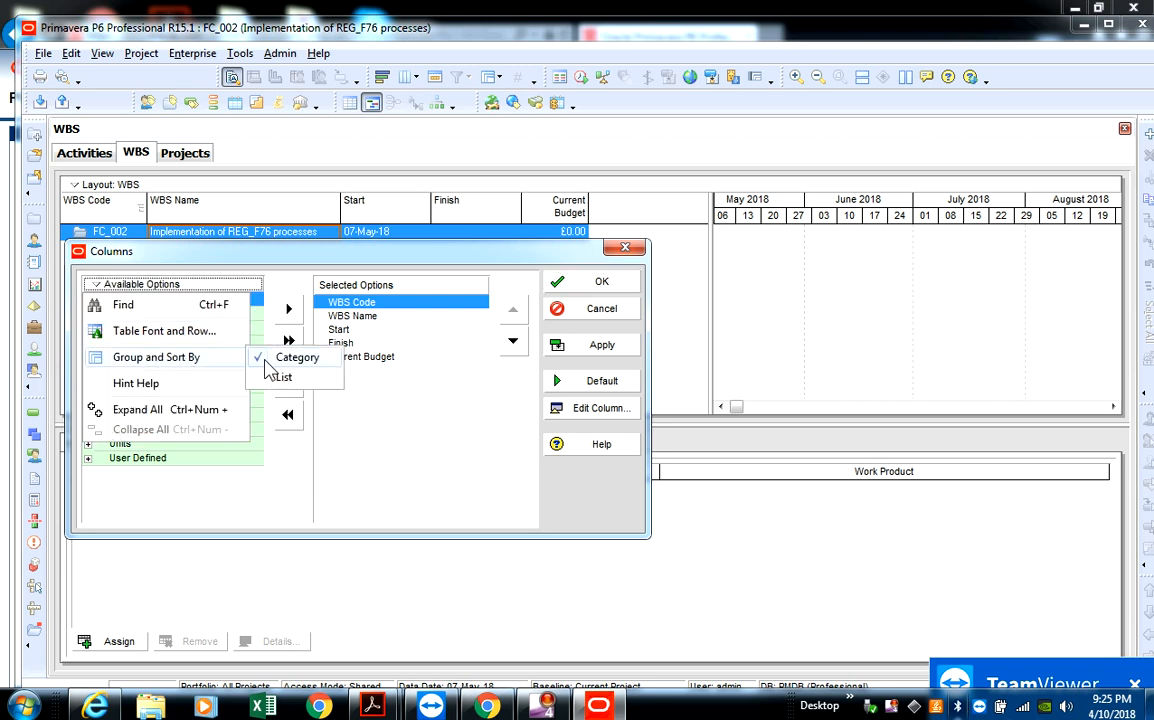
pyautogui.click(283, 378)
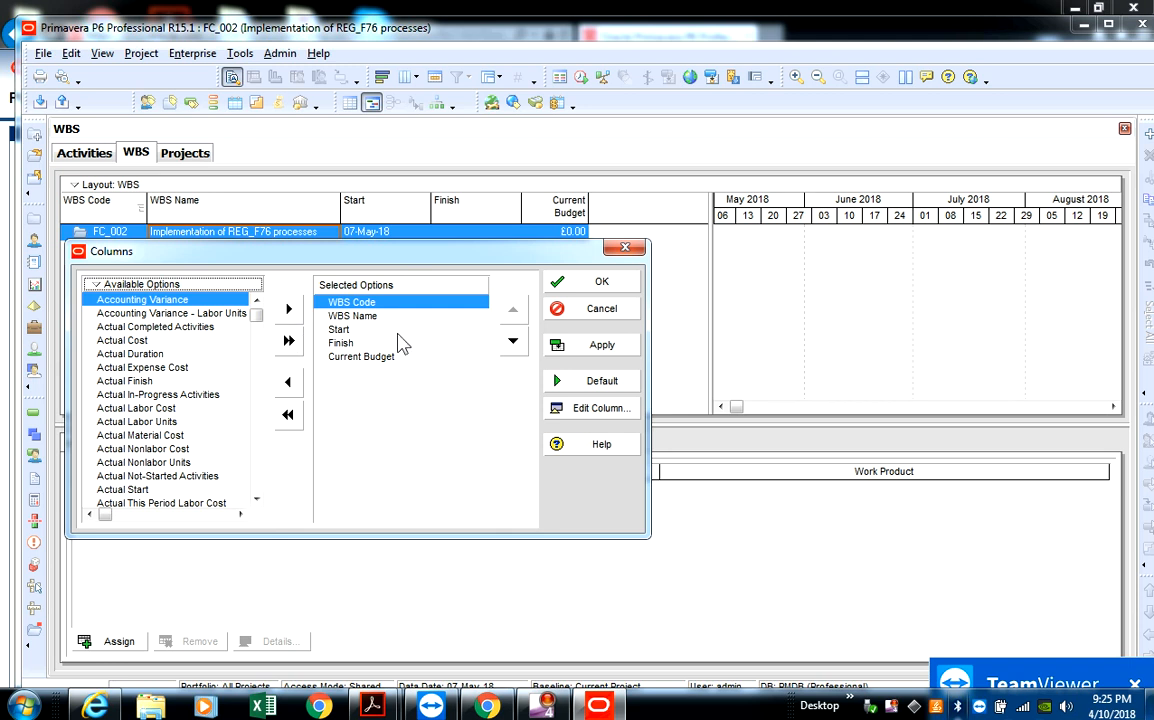
pyautogui.click(592, 346)
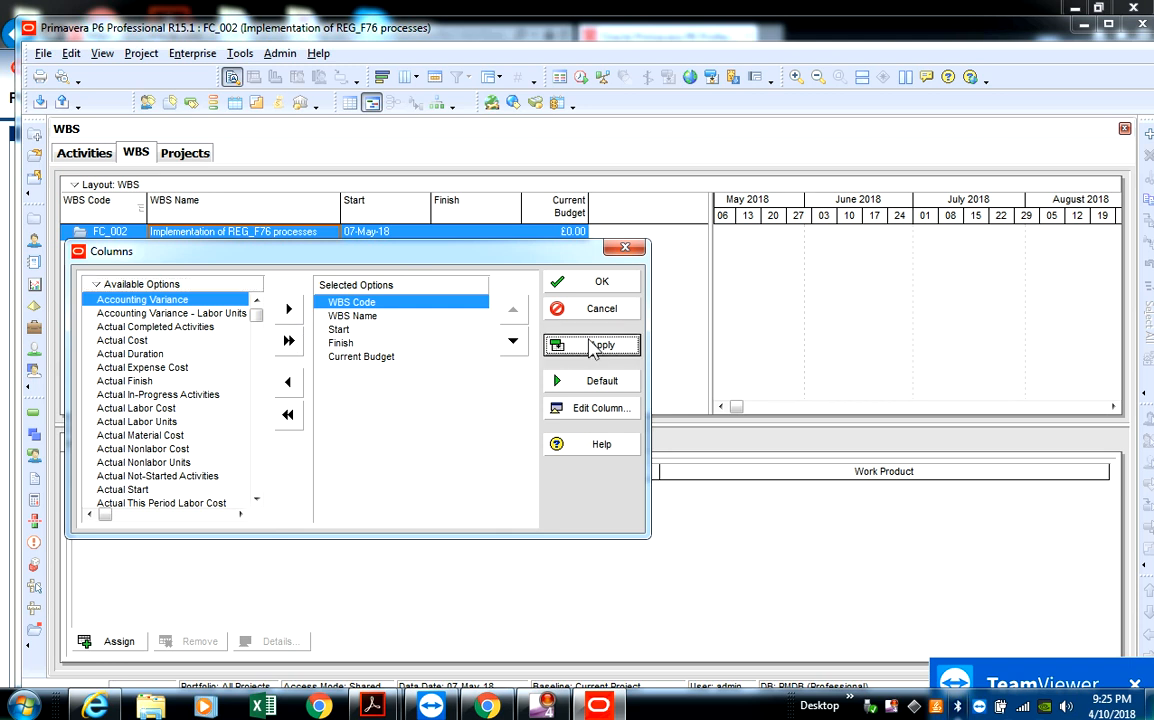
pyautogui.click(598, 284)
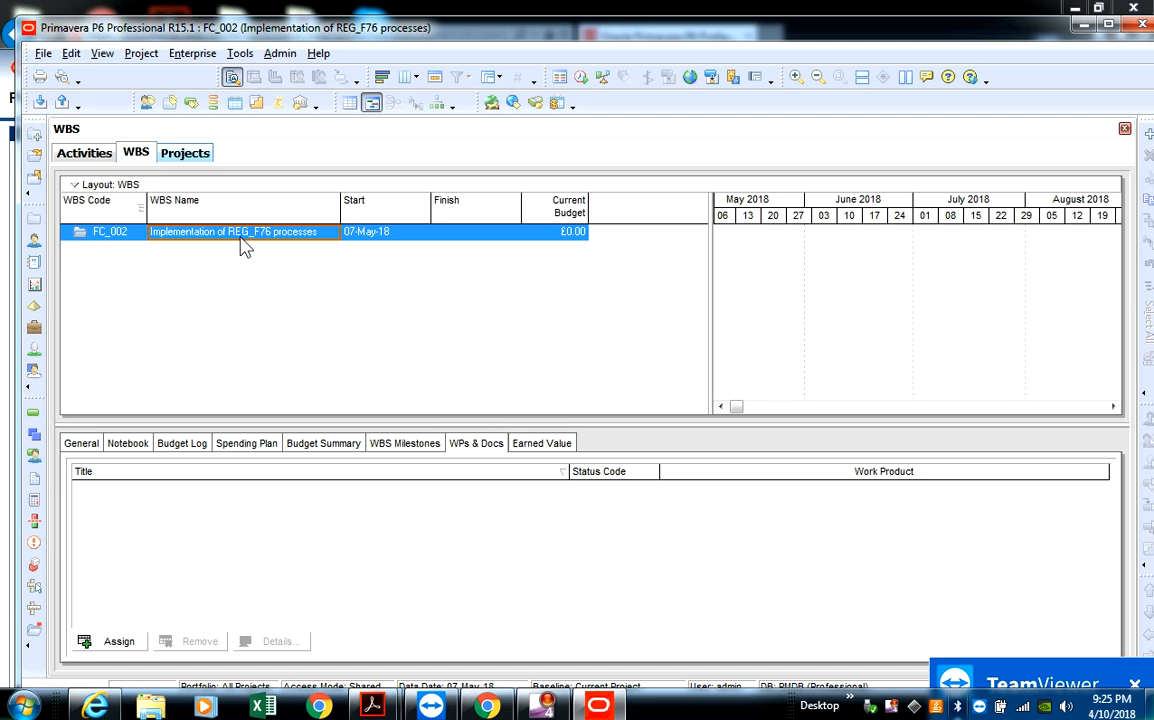
# - Add a first WBS element under FC_002 and widen the WBS Code column slightly to fit its code
pyautogui.rightClick(233, 235)
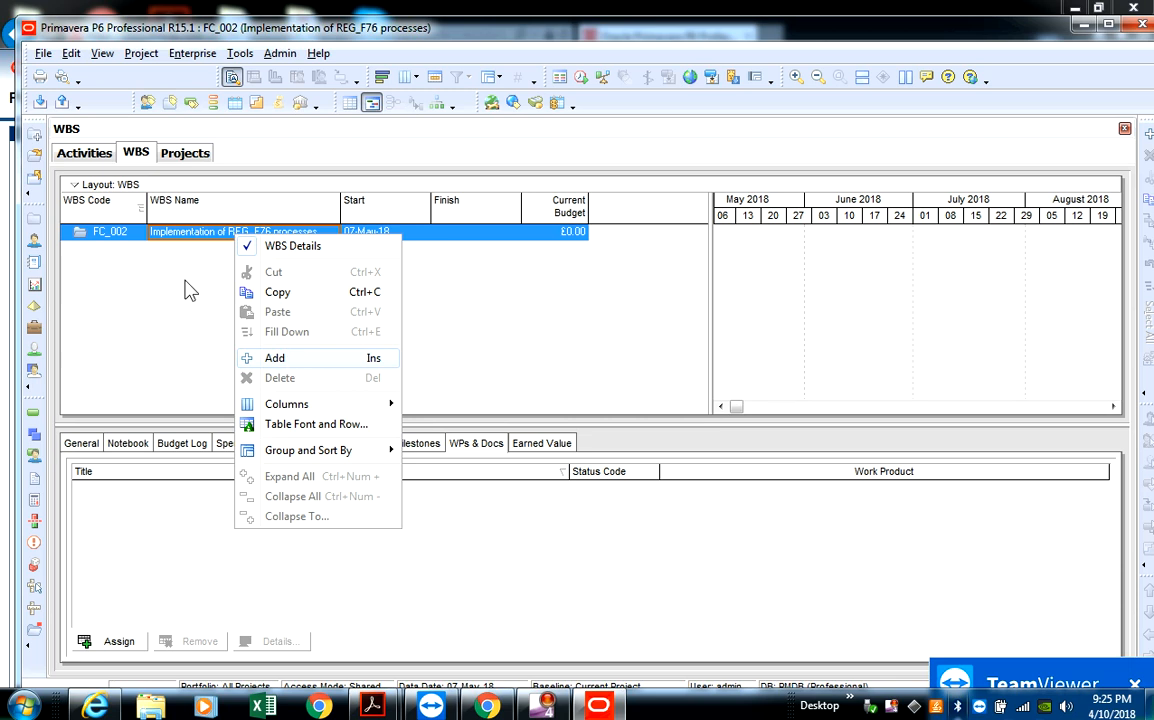
pyautogui.click(298, 360)
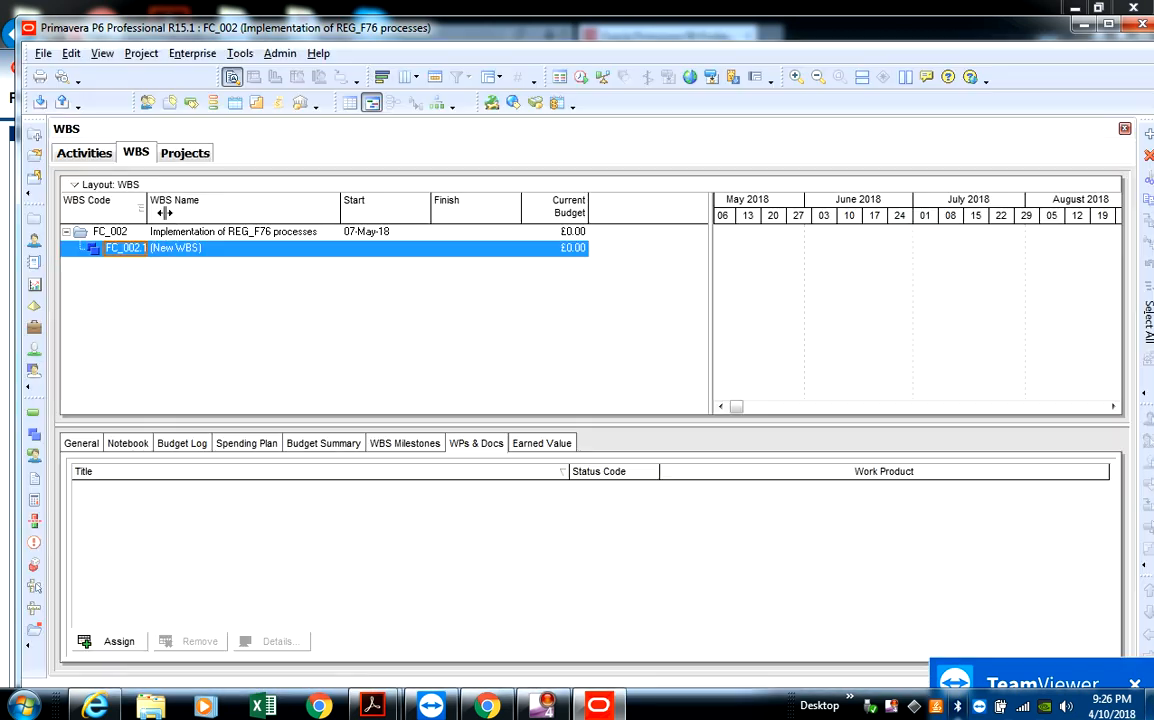
pyautogui.moveTo(148, 205); pyautogui.dragTo(166, 208)
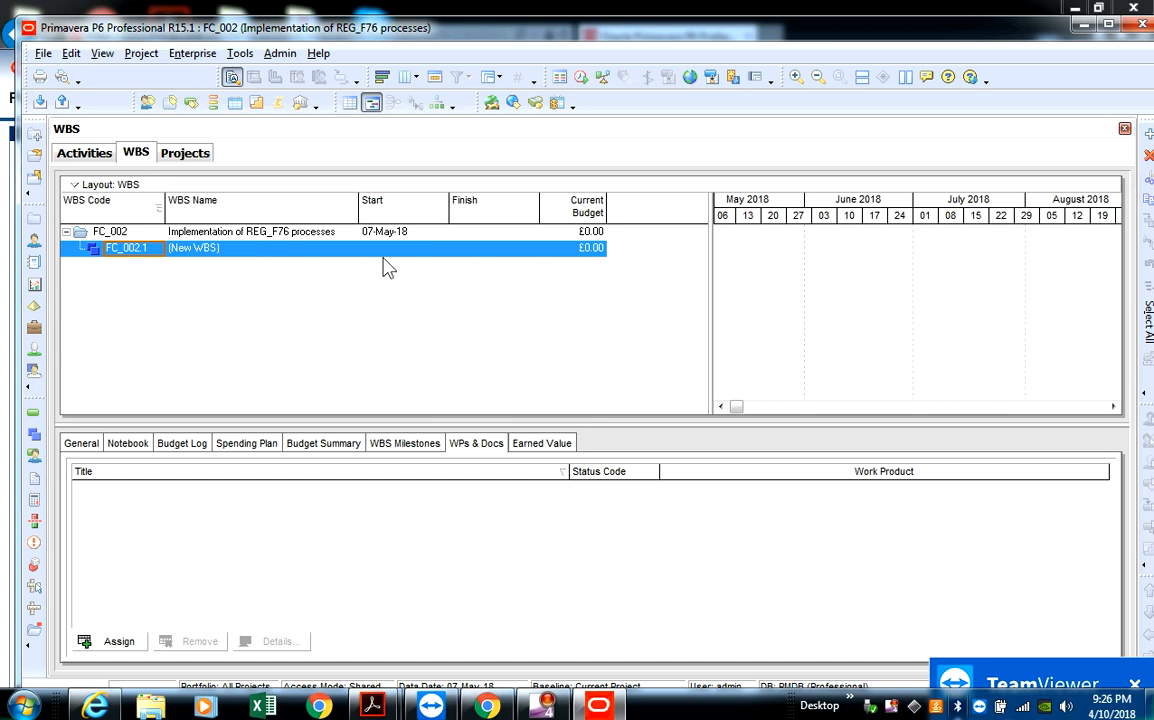
# - Add four more WBS elements directly under the FC_002 project node, then select element FC_002.1
pyautogui.click(238, 233)
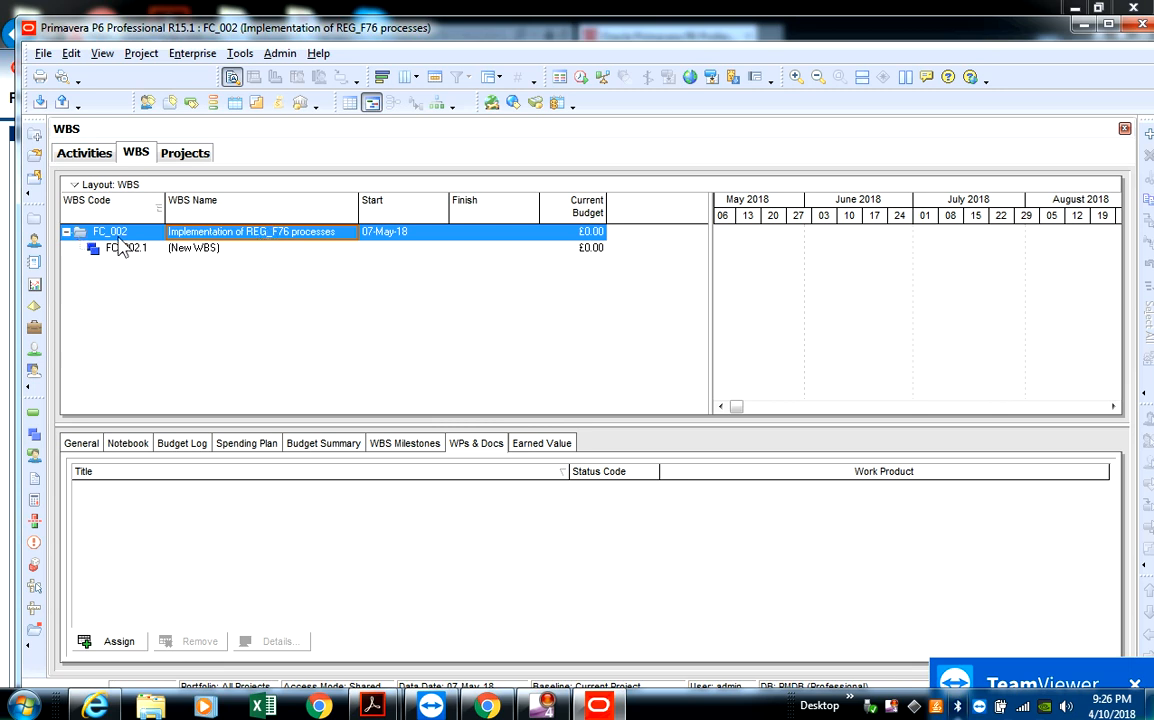
pyautogui.rightClick(211, 232)
pyautogui.click(270, 356)
pyautogui.click(258, 233)
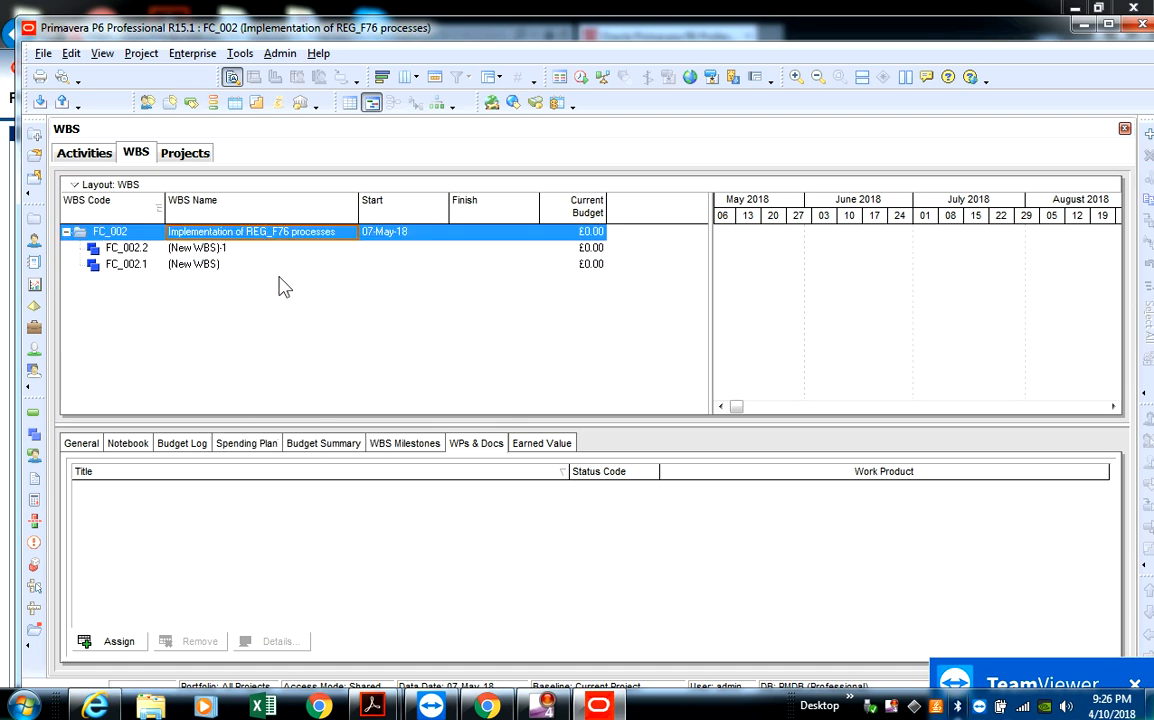
pyautogui.rightClick(252, 232)
pyautogui.click(306, 352)
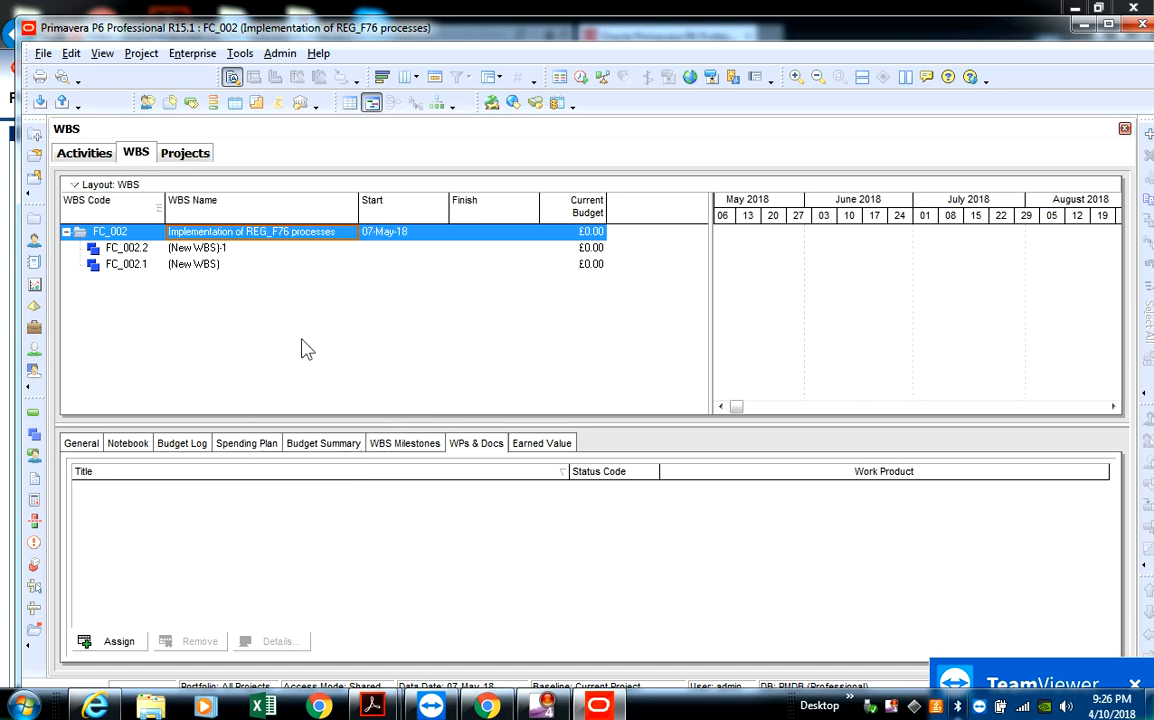
pyautogui.click(267, 236)
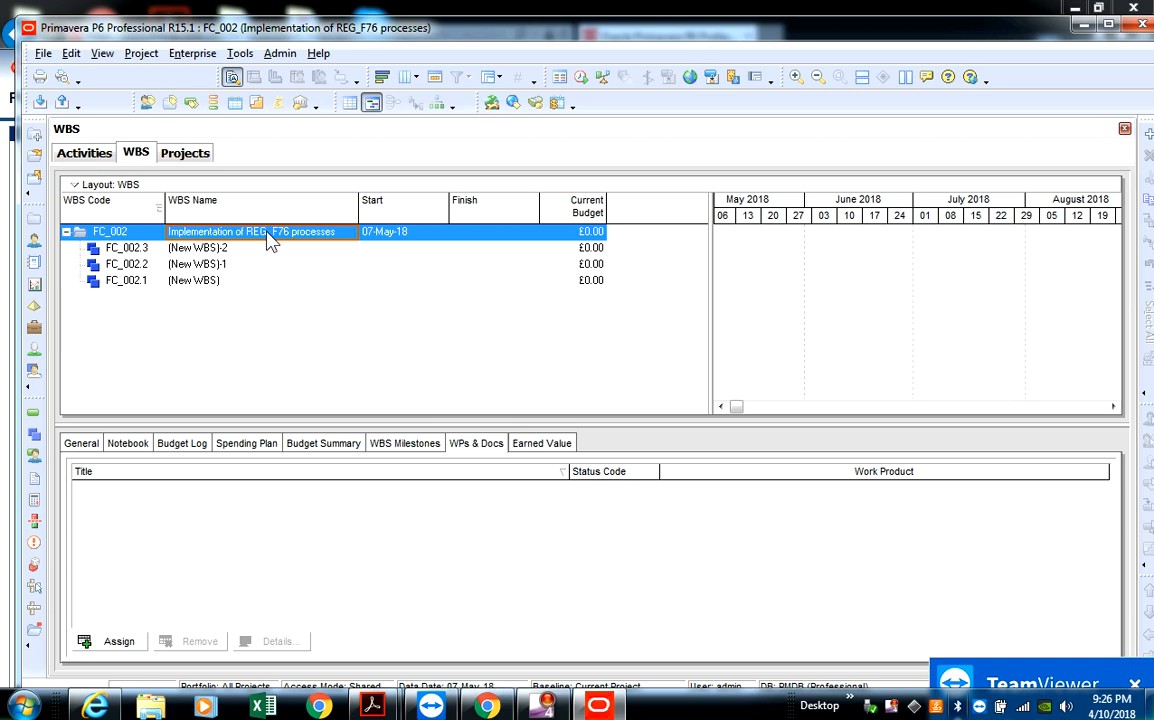
pyautogui.rightClick(268, 240)
pyautogui.click(306, 356)
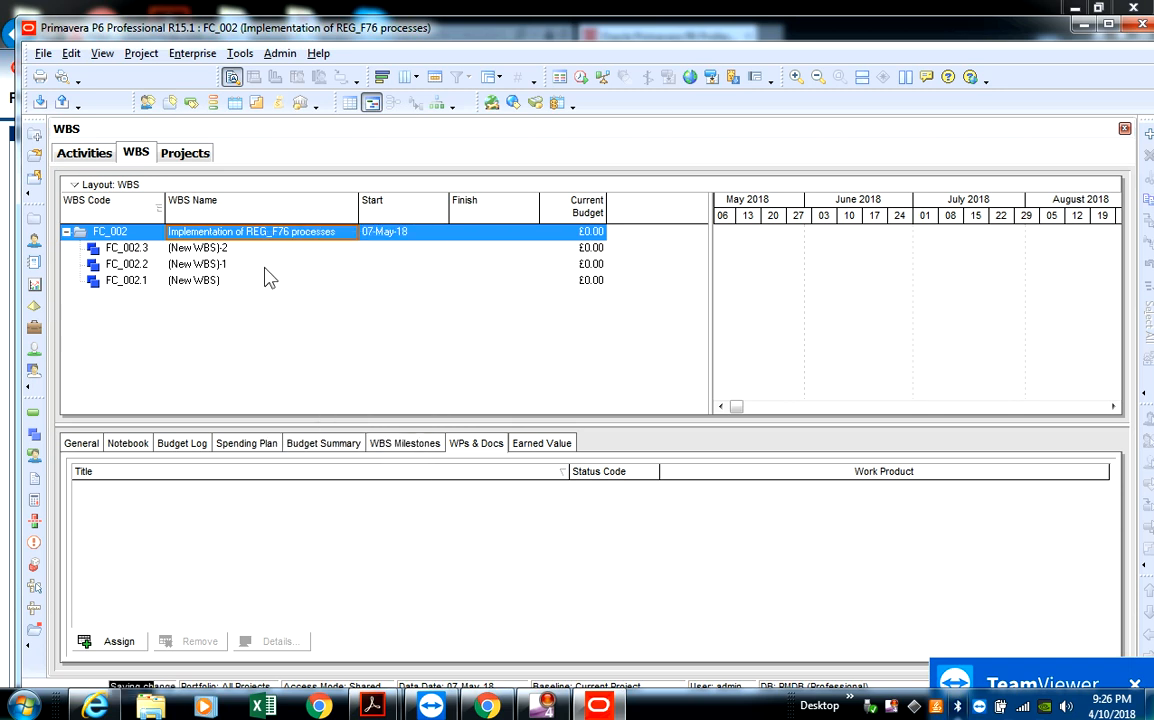
pyautogui.click(278, 238)
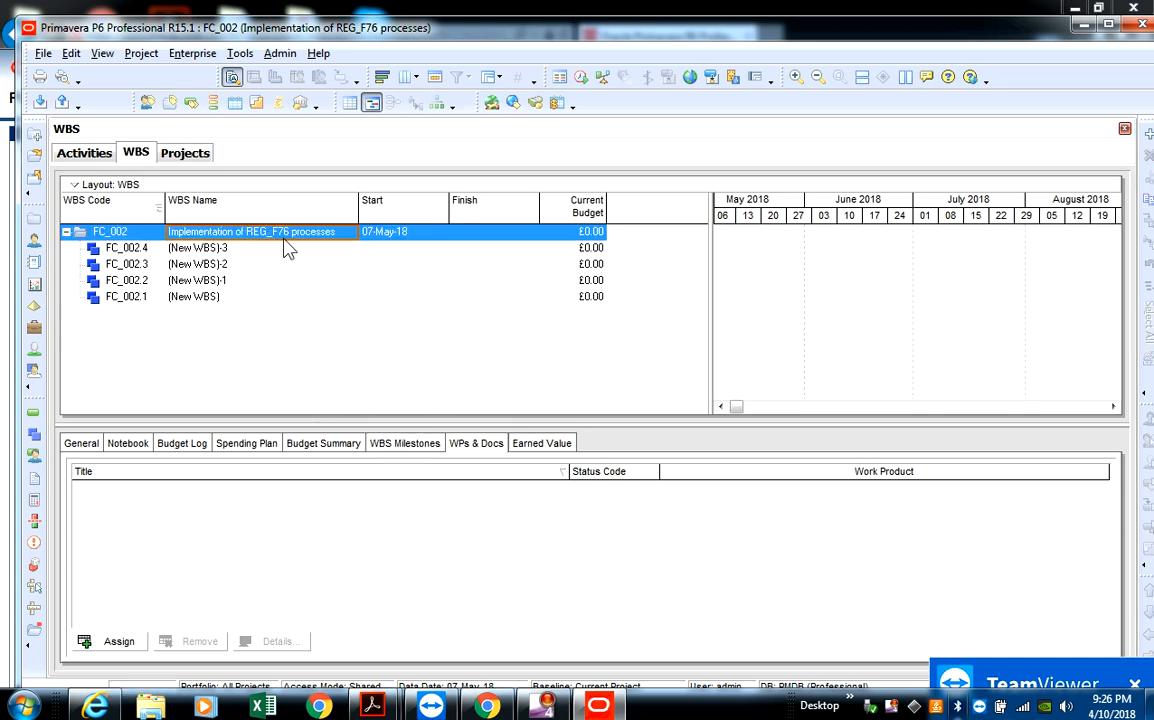
pyautogui.rightClick(287, 249)
pyautogui.click(325, 352)
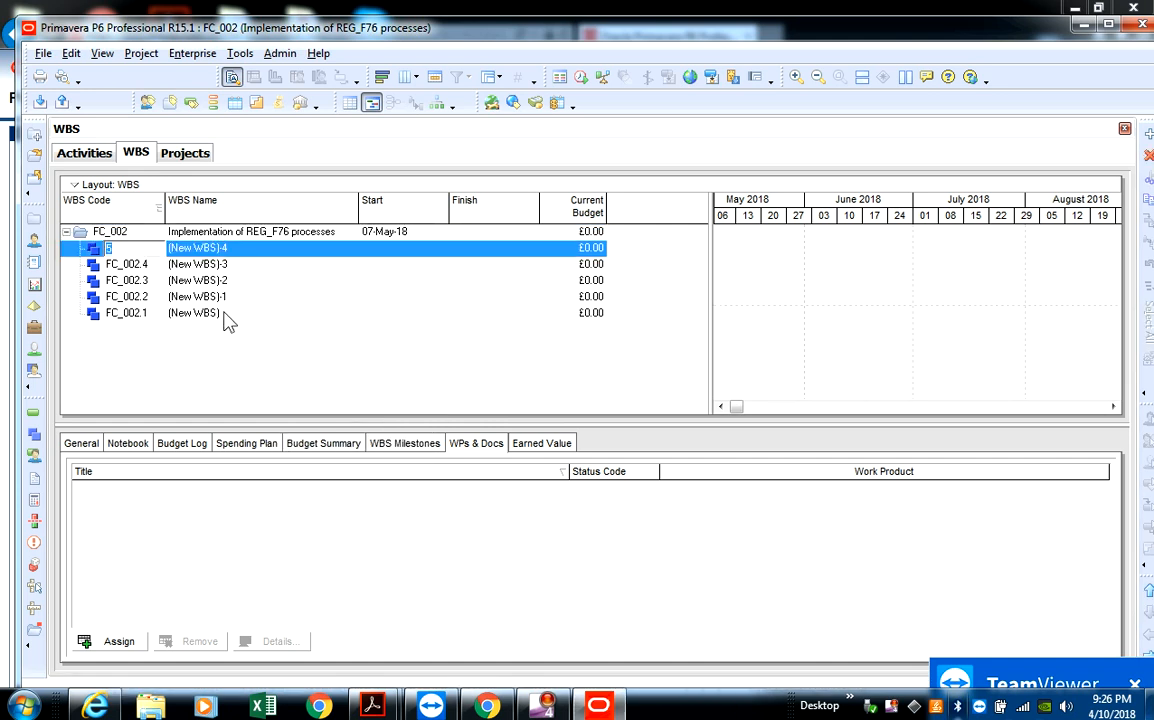
pyautogui.click(224, 315)
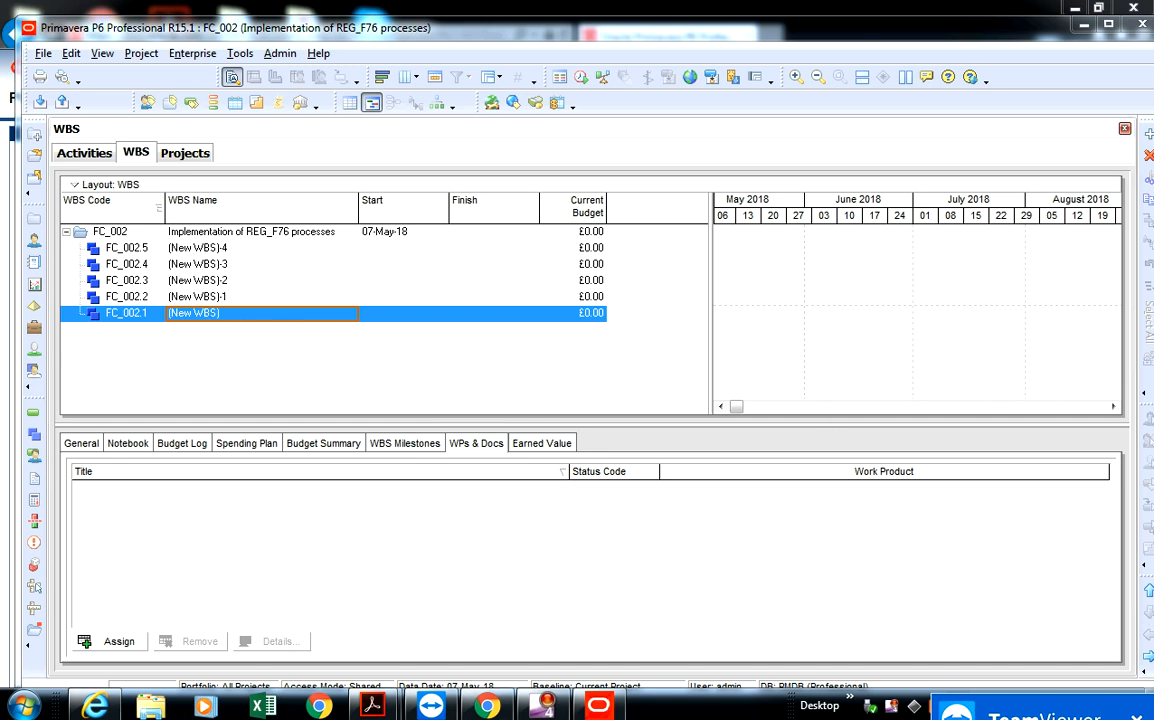
# - Move WBS element FC_002.1 to first place under the project node and FC_002.2 directly beneath it
pyautogui.click(1149, 593)
pyautogui.click(1149, 593)
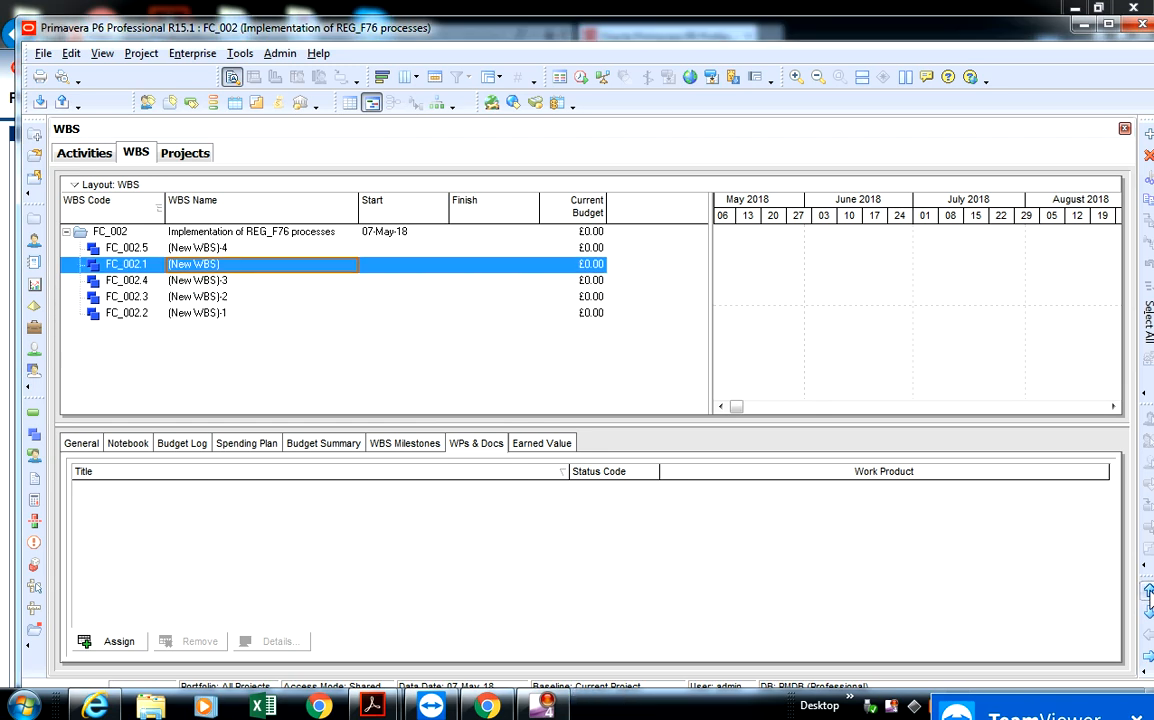
pyautogui.click(1149, 593)
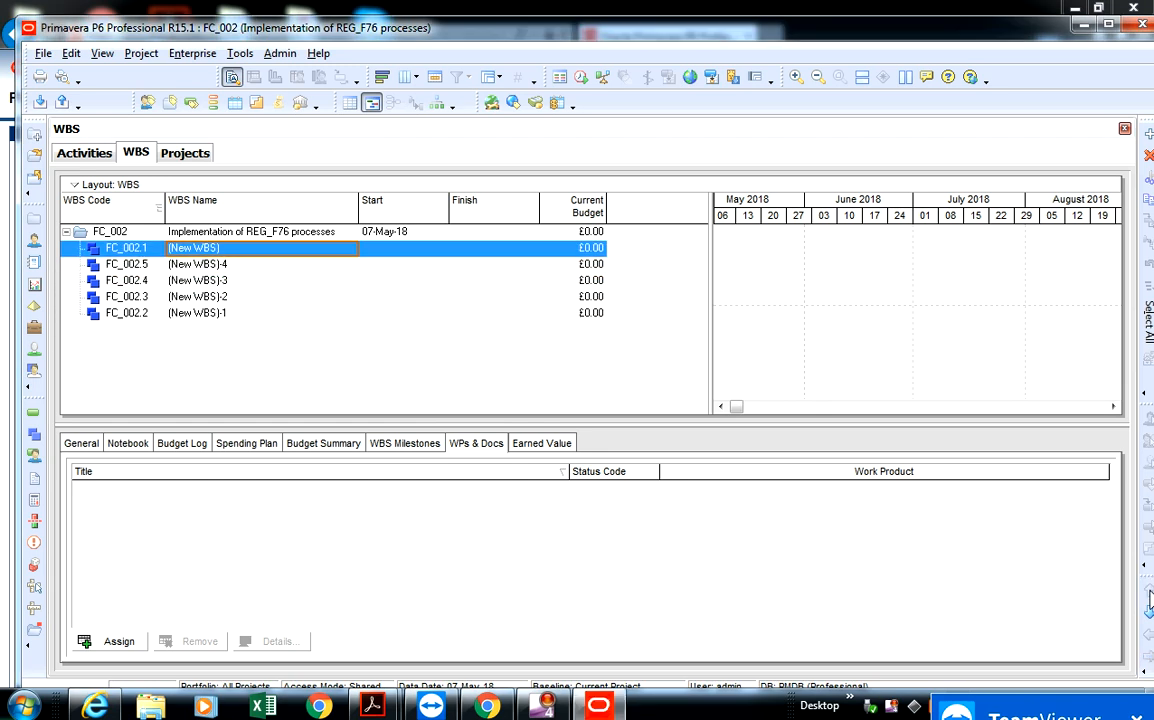
pyautogui.click(196, 314)
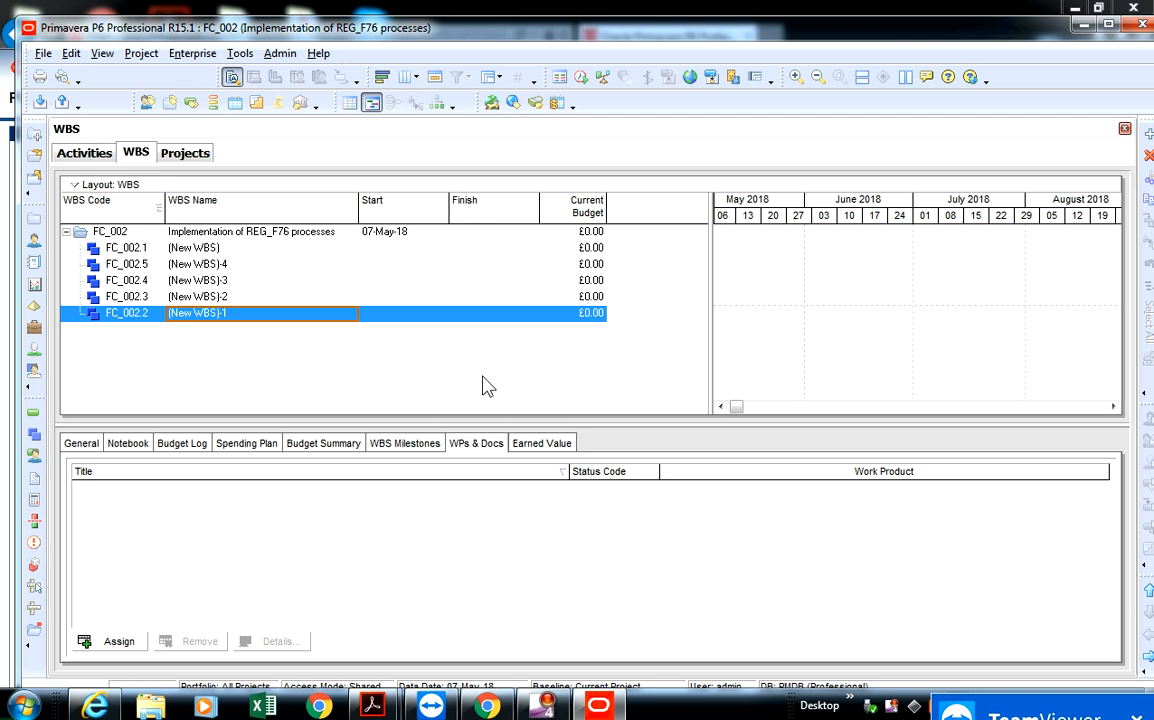
pyautogui.click(1149, 593)
pyautogui.click(1149, 593)
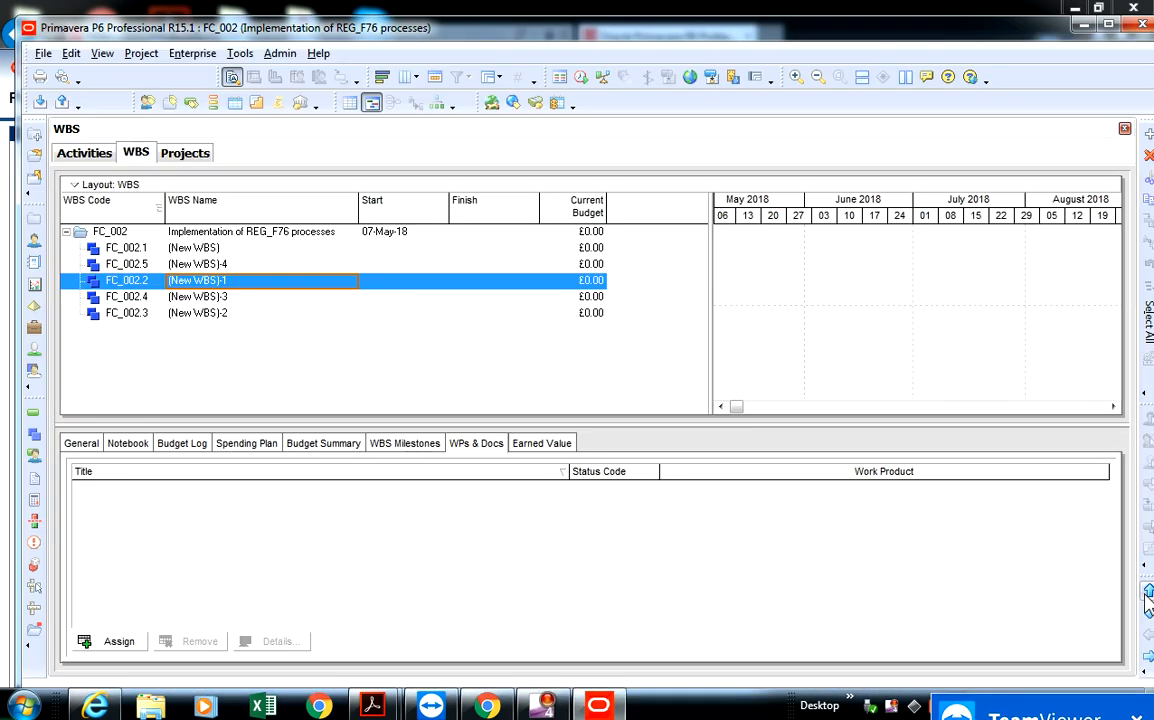
pyautogui.click(1149, 593)
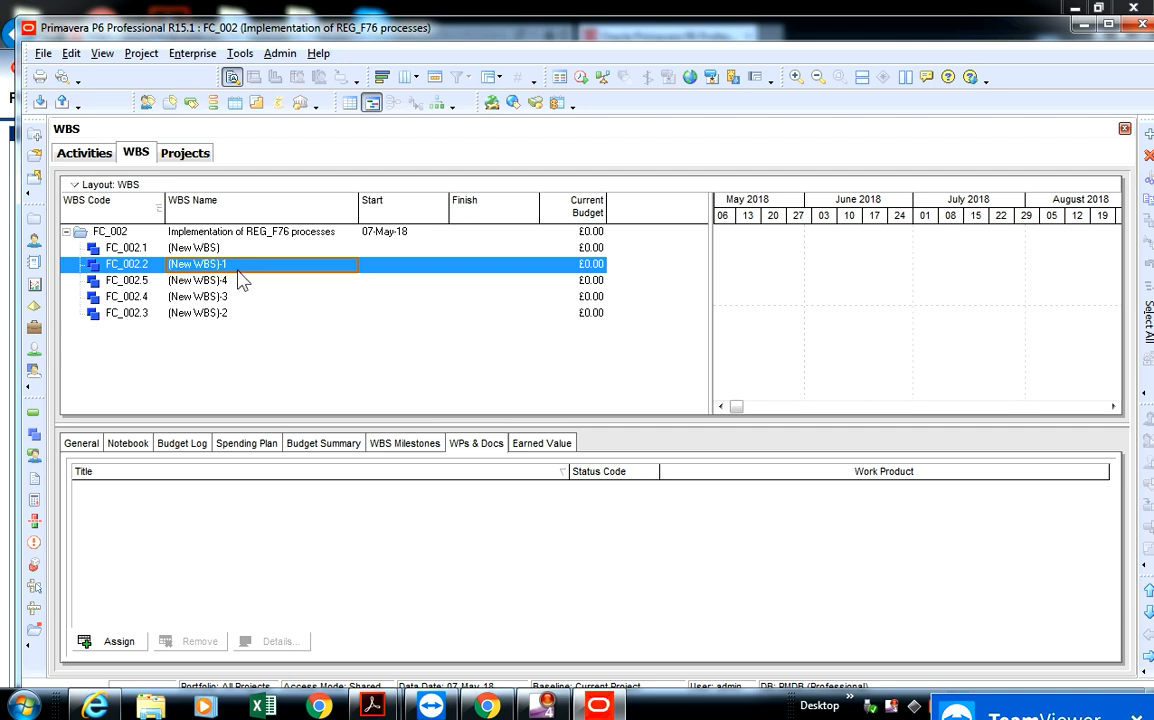
# - Move WBS element FC_002.3 directly below FC_002.2, and FC_002.4 directly above FC_002.5
pyautogui.click(262, 313)
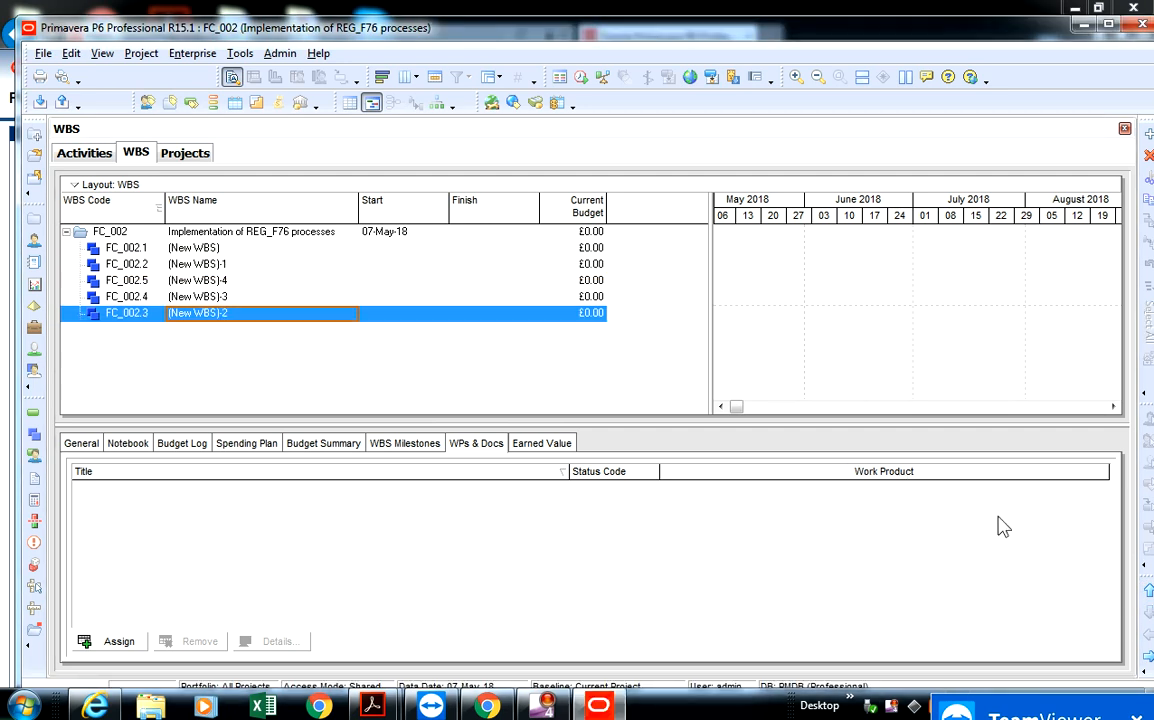
pyautogui.click(1148, 591)
pyautogui.click(1148, 591)
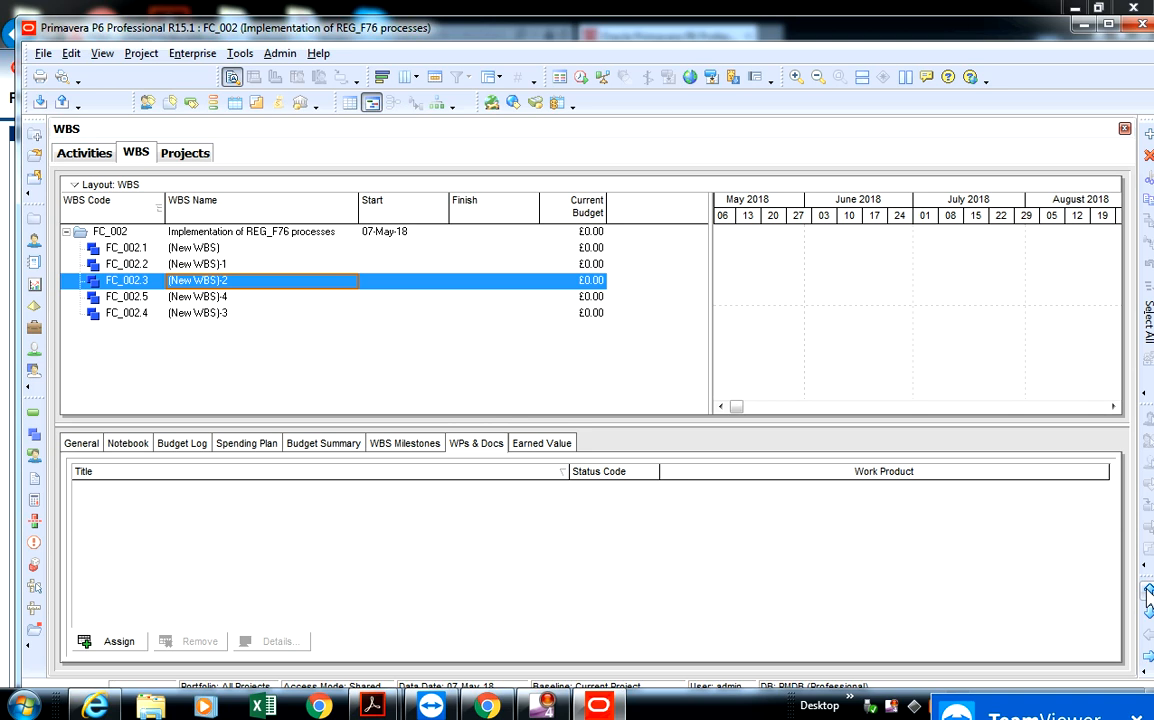
pyautogui.click(1149, 593)
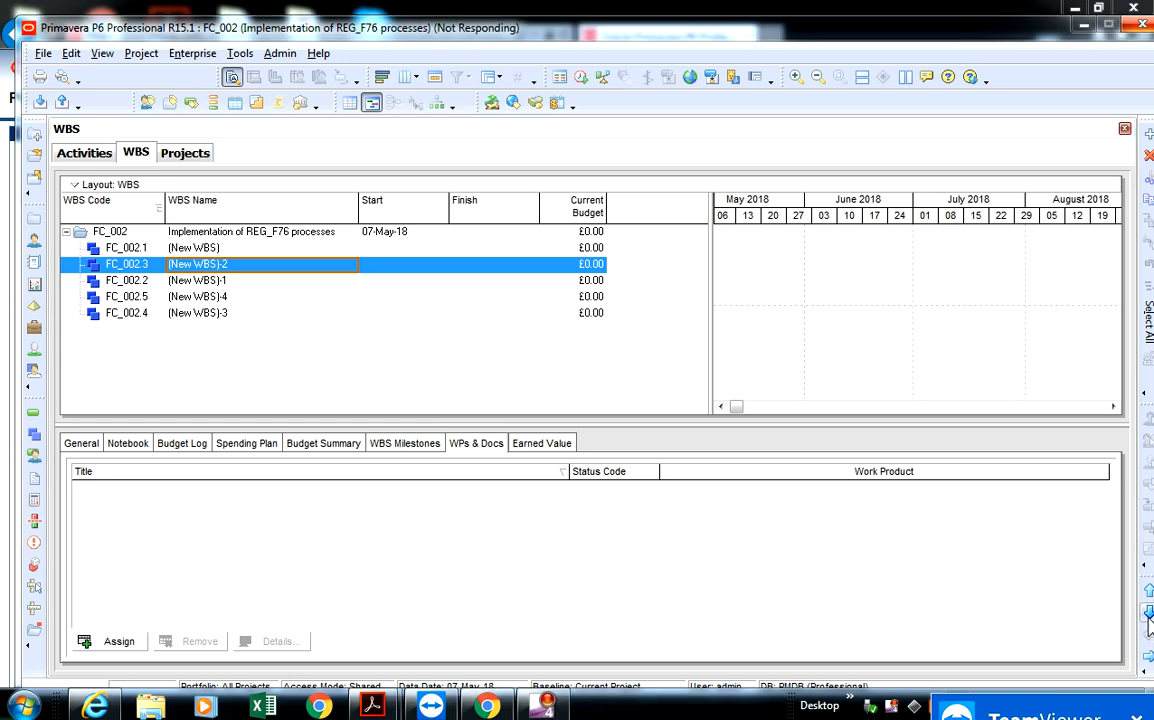
pyautogui.click(1149, 613)
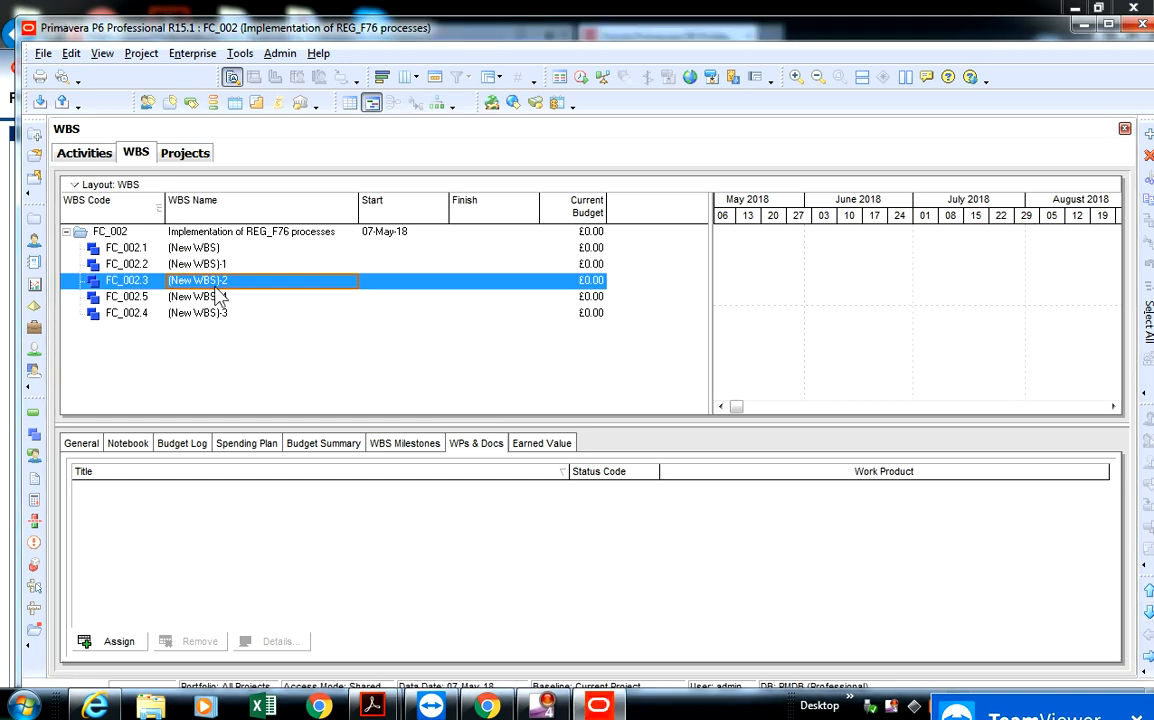
pyautogui.click(225, 318)
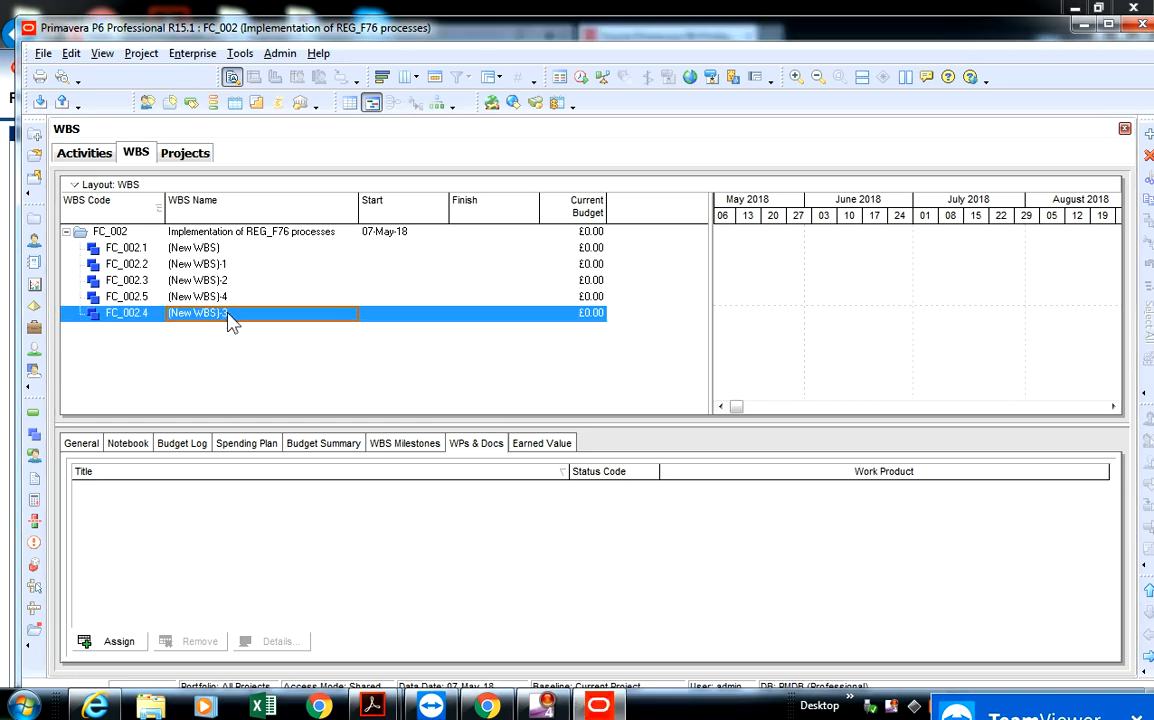
pyautogui.click(1149, 592)
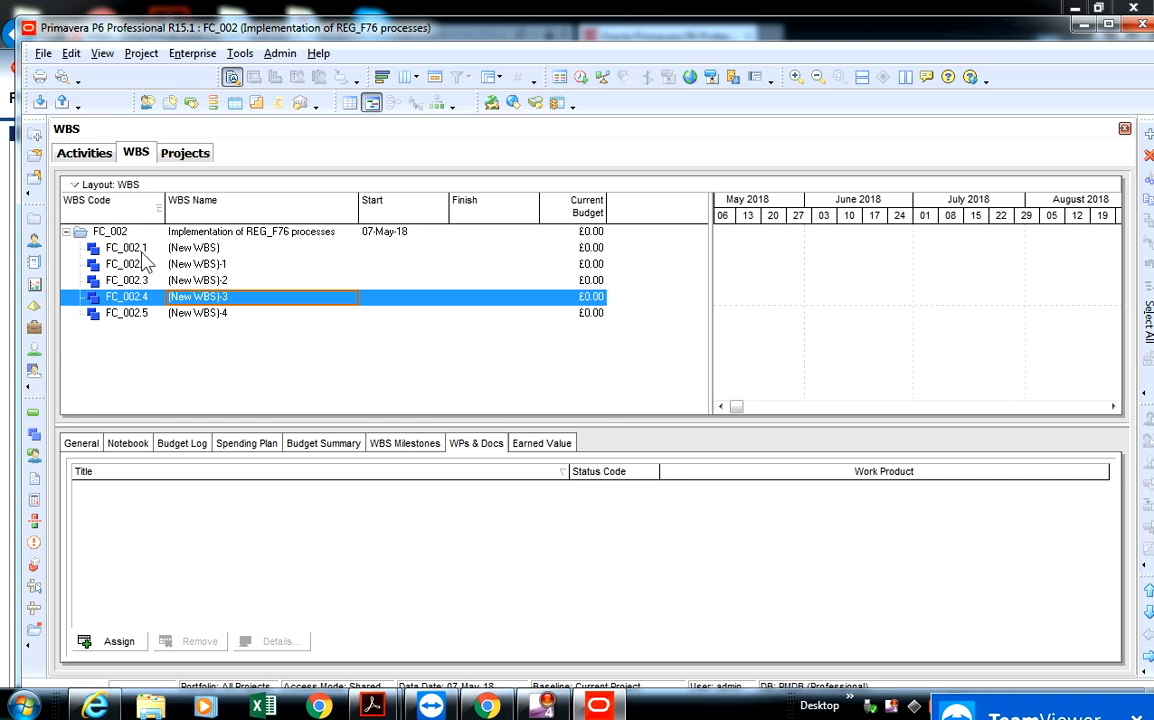
# - Rename WBS element FC_002.1 as "Concept & Feasibility"
pyautogui.click(224, 250)
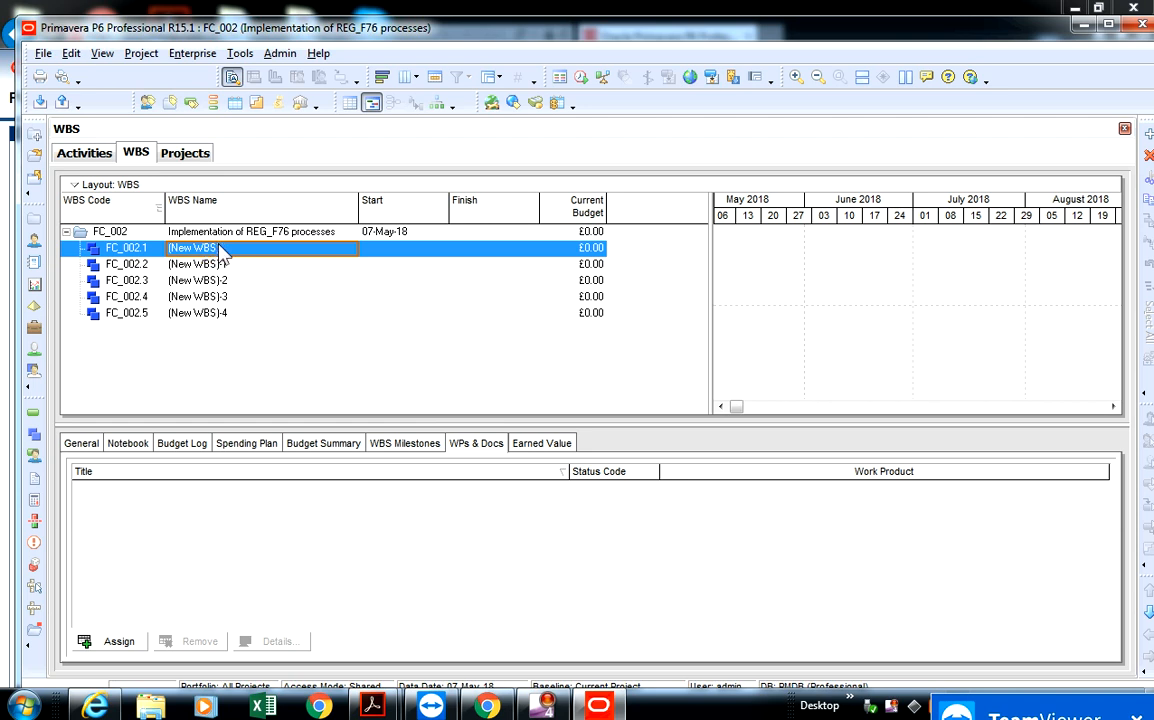
pyautogui.click(228, 247)
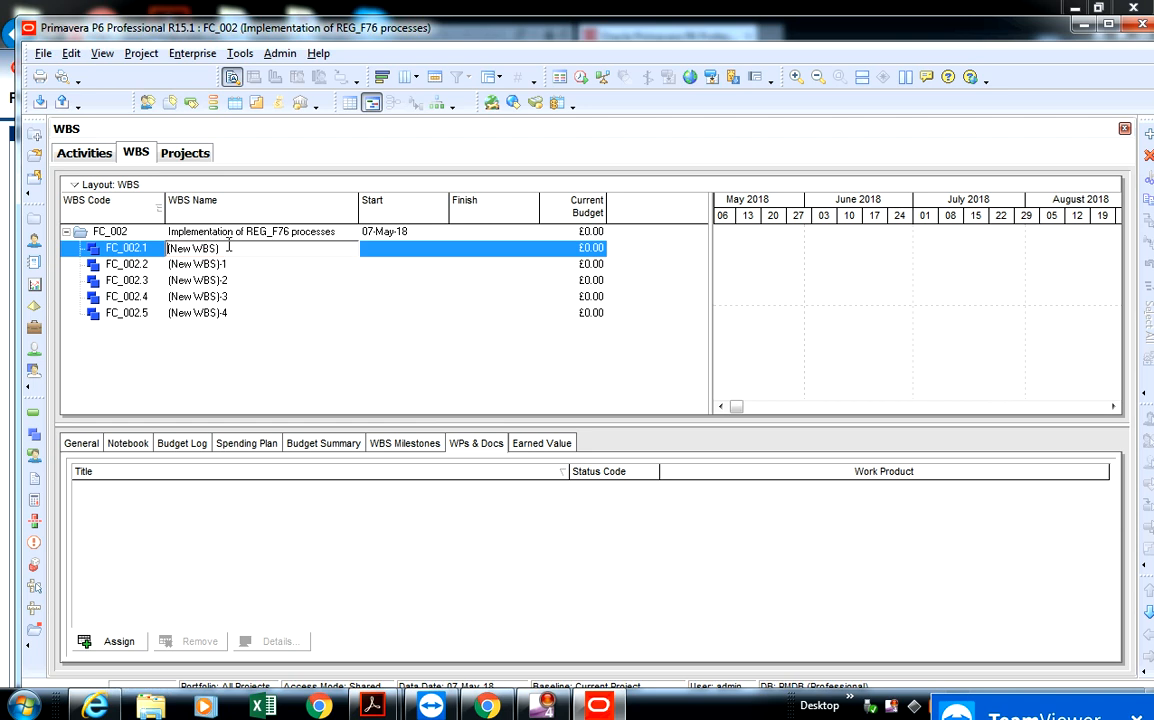
pyautogui.moveTo(228, 247); pyautogui.dragTo(163, 252)
pyautogui.press('BackSpace')
pyautogui.write('Concept & Feasibility')
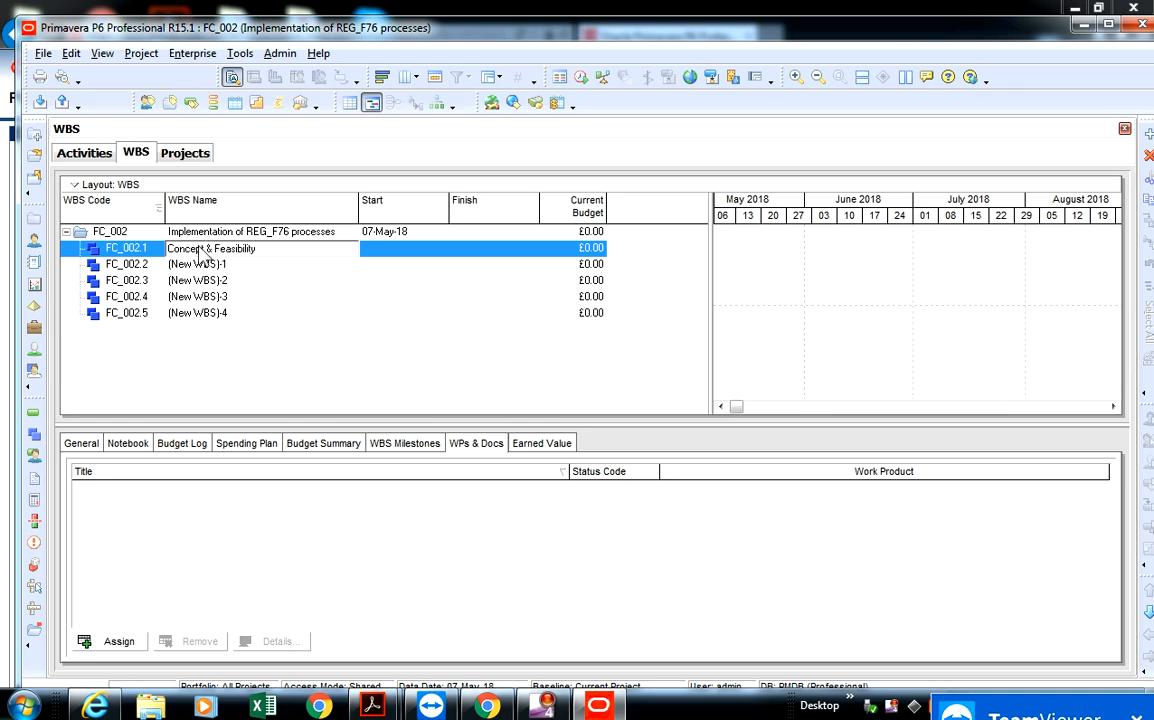
pyautogui.press('Return')
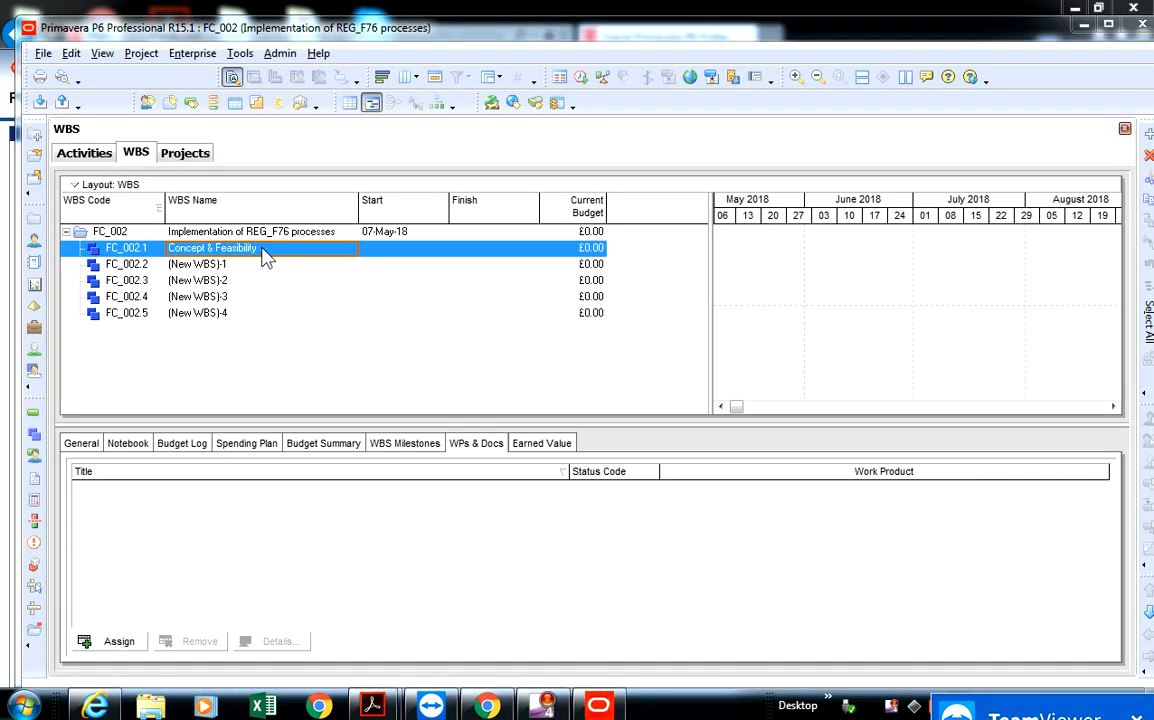
# - Change the name of WBS element FC_002.1 to "Business case"
pyautogui.click(304, 250)
pyautogui.moveTo(304, 250); pyautogui.dragTo(151, 212)
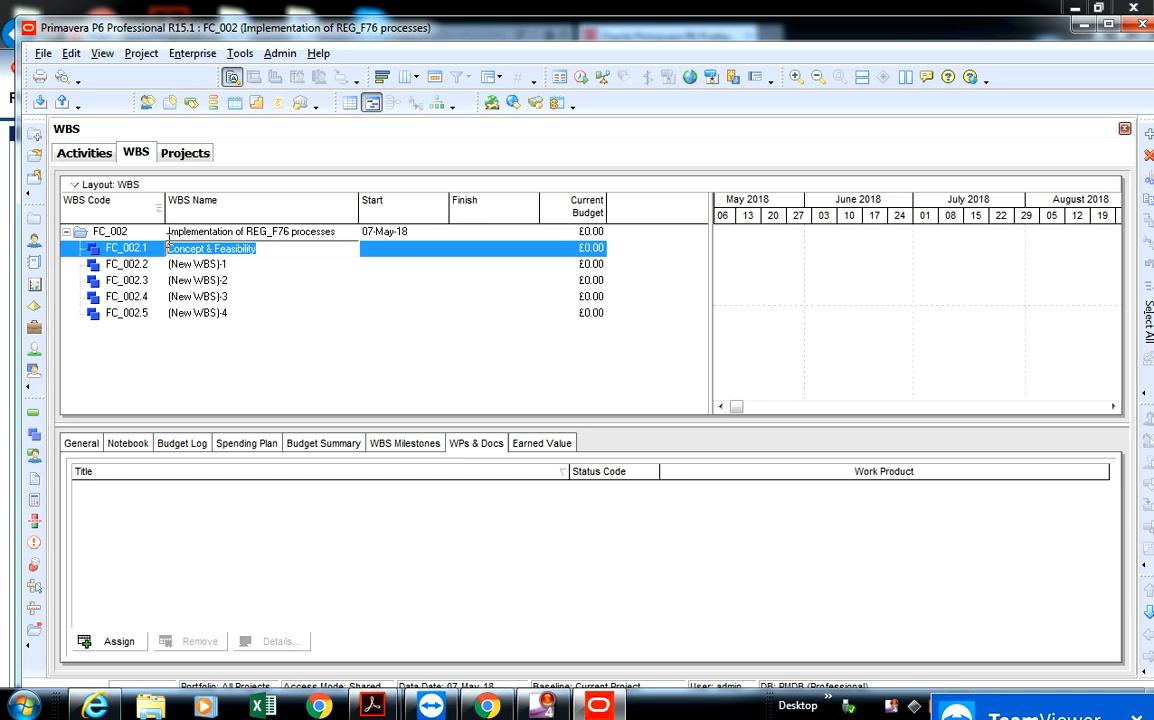
pyautogui.write('Busine')
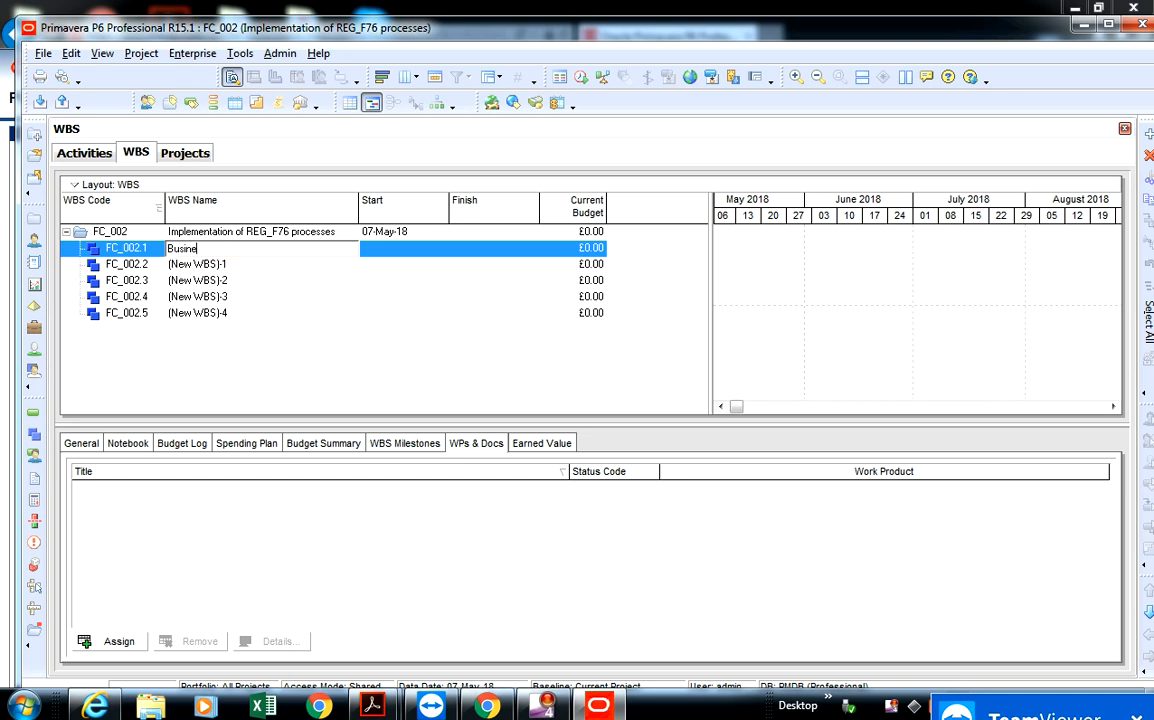
pyautogui.write('ss case')
pyautogui.press('Return')
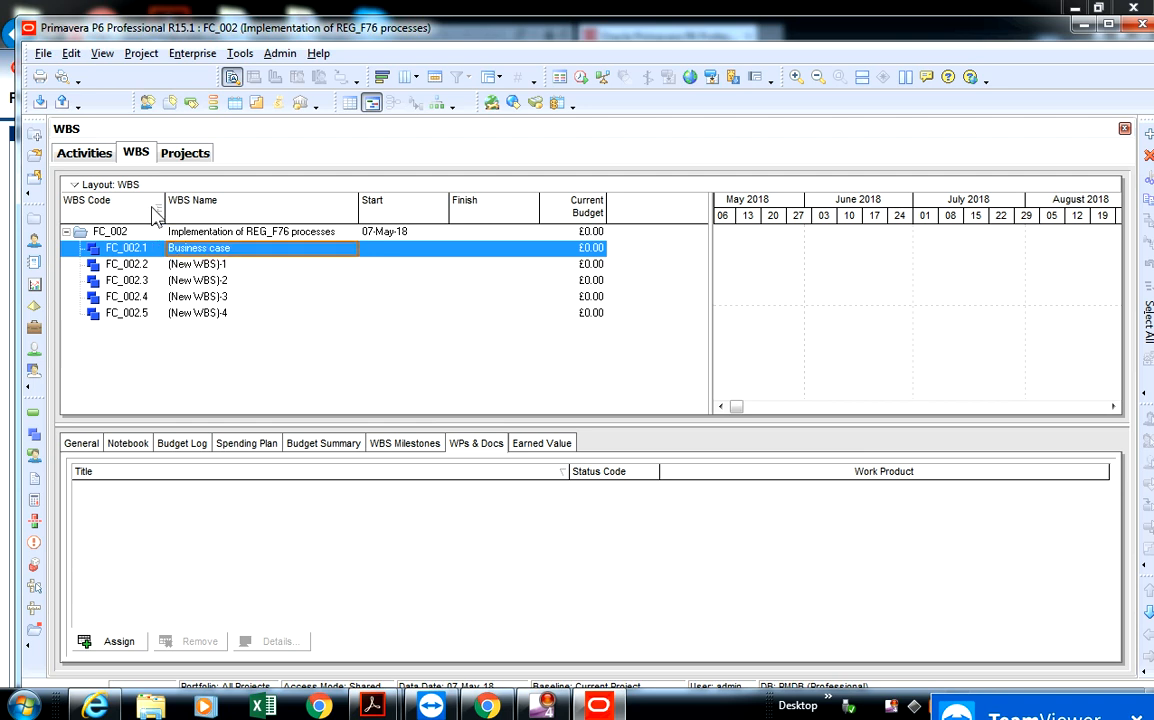
# - Rename WBS element FC_002.2 as "Concept & Feasibility"
pyautogui.click(237, 266)
pyautogui.click(235, 265)
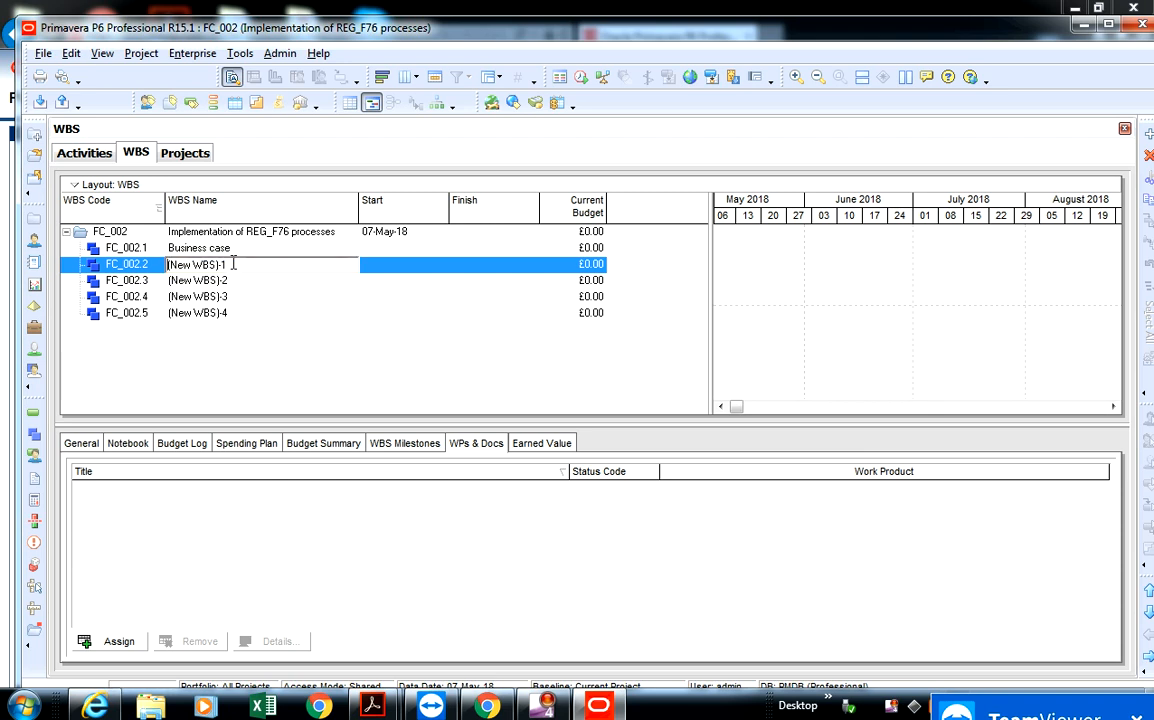
pyautogui.moveTo(234, 264); pyautogui.dragTo(190, 267)
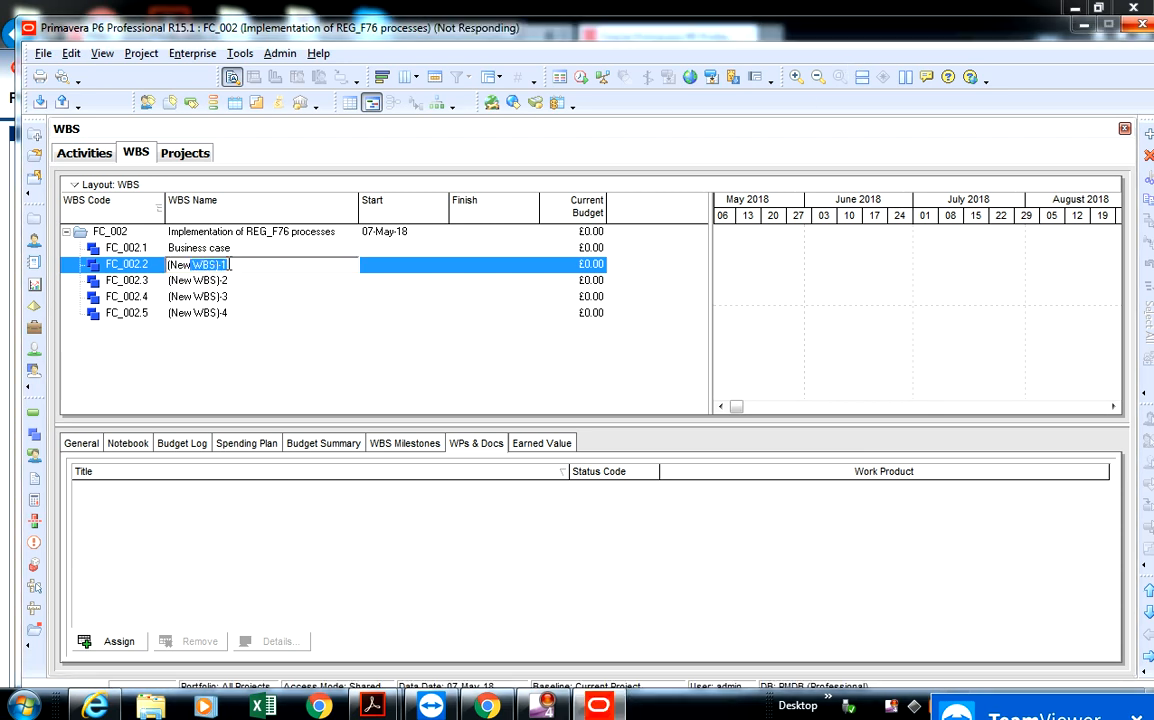
pyautogui.moveTo(230, 264); pyautogui.dragTo(167, 262)
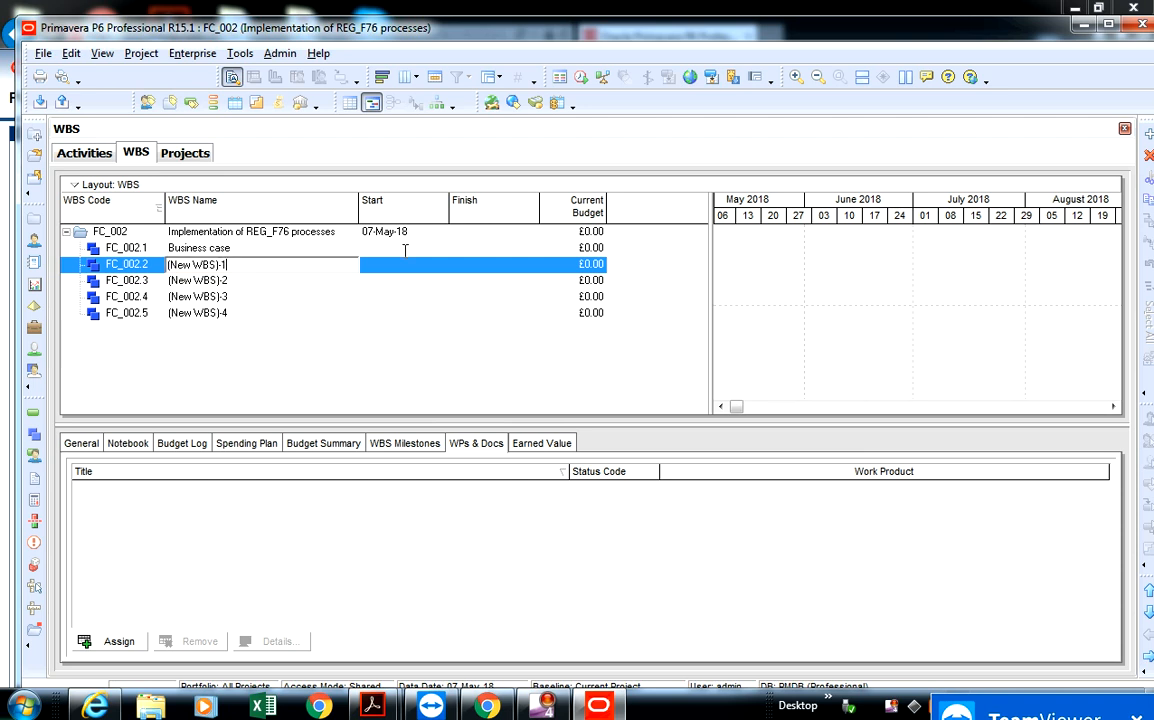
pyautogui.click(240, 266)
pyautogui.press('BackSpace')
pyautogui.press('BackSpace')
pyautogui.press('BackSpace')
pyautogui.press('BackSpace')
pyautogui.press('BackSpace')
pyautogui.press('BackSpace')
pyautogui.press('BackSpace')
pyautogui.press('BackSpace')
pyautogui.press('BackSpace')
pyautogui.press('BackSpace')
pyautogui.press('BackSpace')
pyautogui.write('Concept & Feasibility')
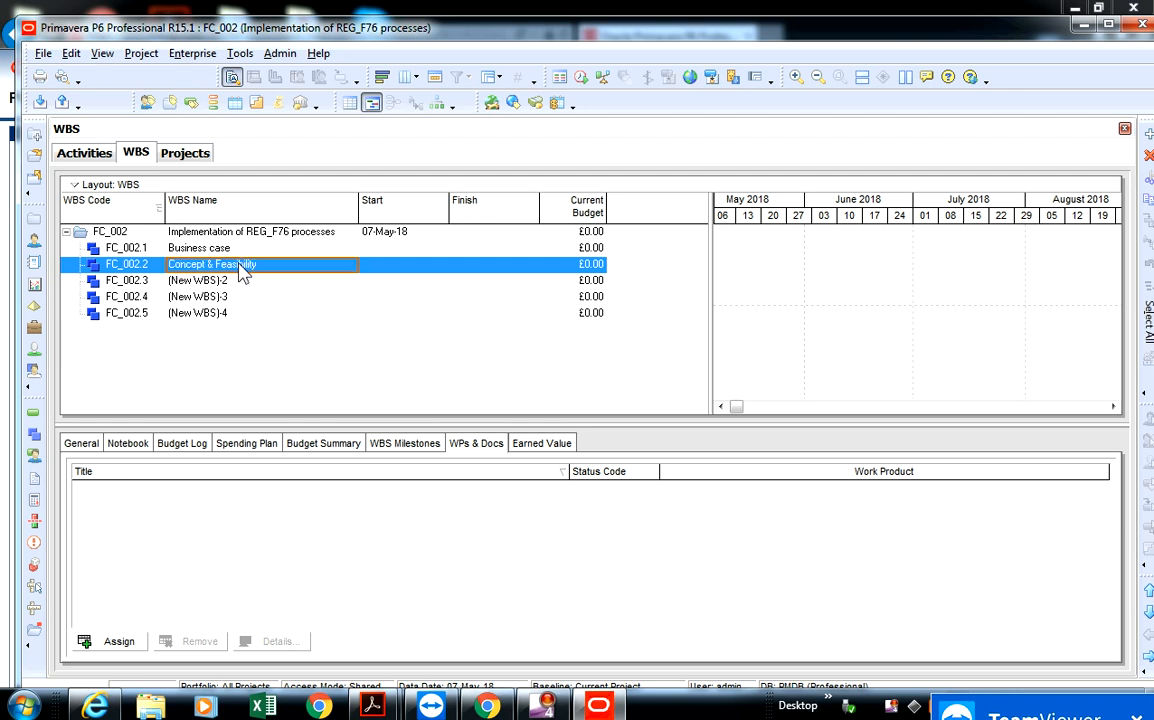
# - Rename WBS element FC_002.3 as "Stakeholder analysis"
pyautogui.click(231, 283)
pyautogui.click(236, 282)
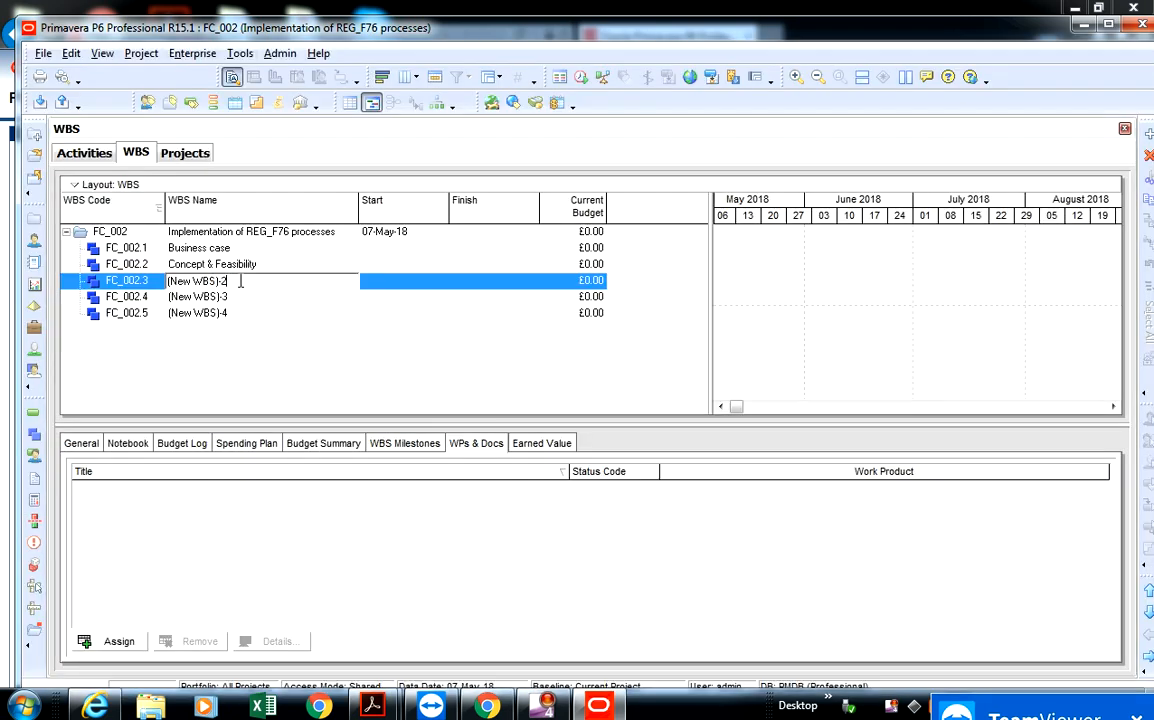
pyautogui.moveTo(240, 281); pyautogui.dragTo(167, 291)
pyautogui.press('BackSpace')
pyautogui.write('Initiat')
pyautogui.write('P')
pyautogui.press('BackSpace')
pyautogui.press('BackSpace')
pyautogui.press('BackSpace')
pyautogui.press('BackSpace')
pyautogui.press('BackSpace')
pyautogui.press('BackSpace')
pyautogui.write('Stakeholder analysis')
# - Rename WBS element FC_002.4 as "Policy development"
pyautogui.click(247, 300)
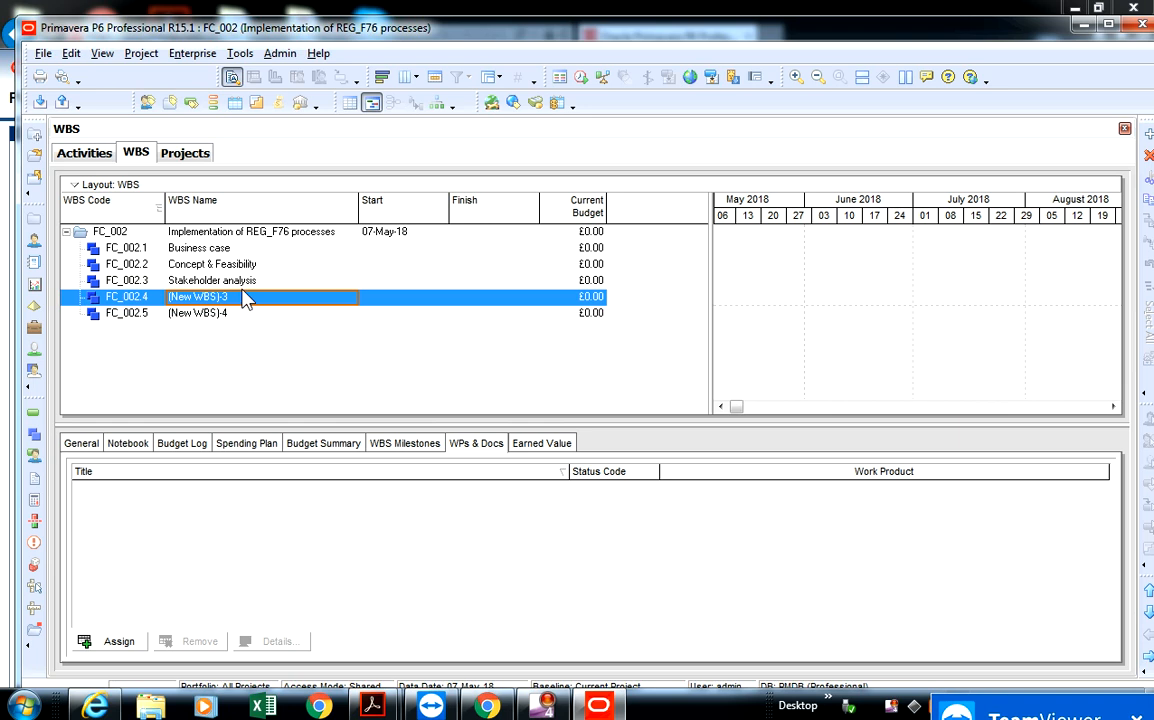
pyautogui.press('Up')
pyautogui.click(241, 295)
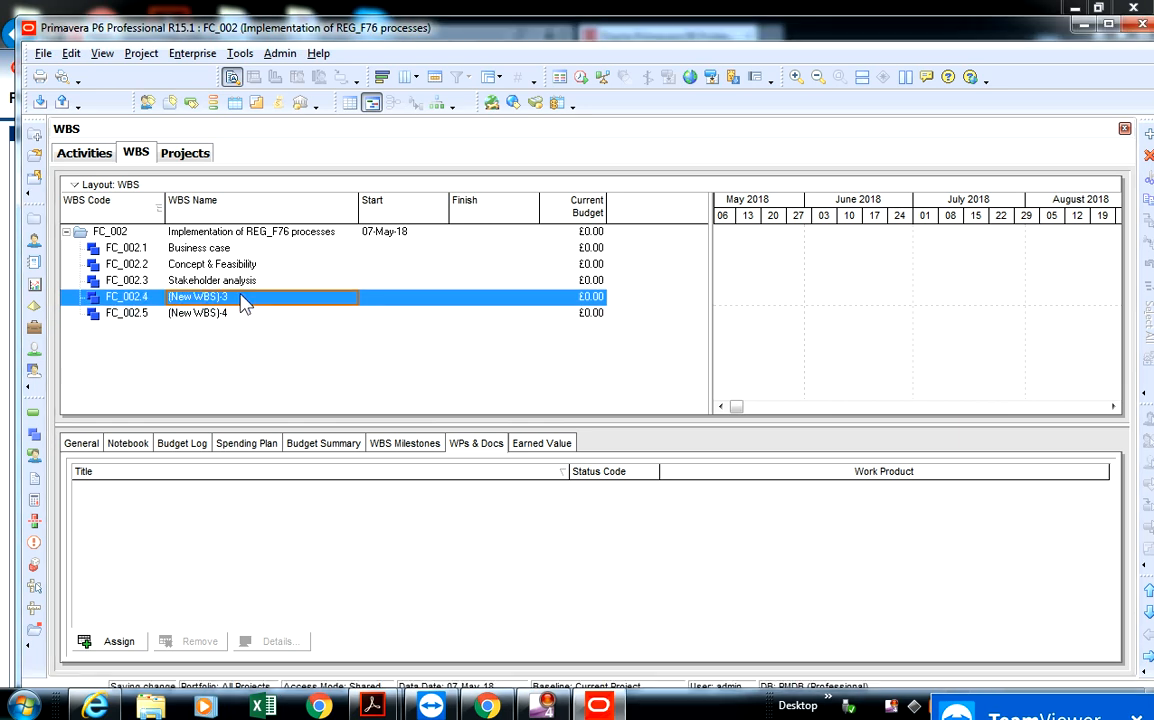
pyautogui.click(241, 296)
pyautogui.press('BackSpace')
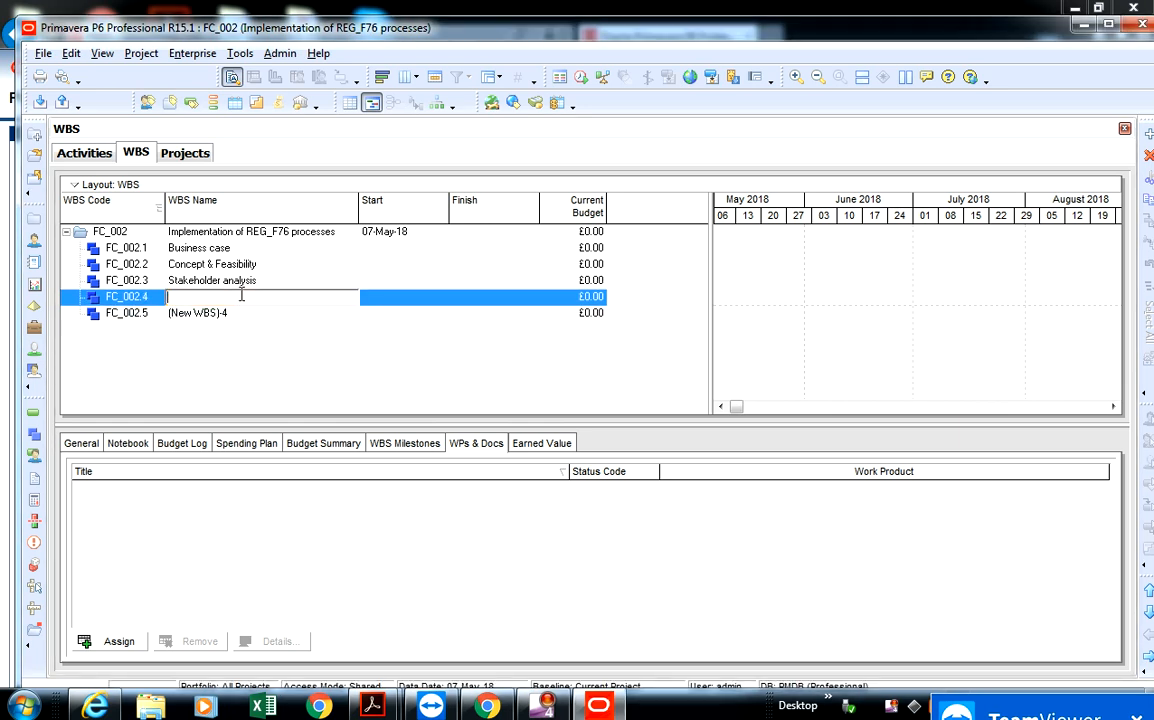
pyautogui.write('Policy development')
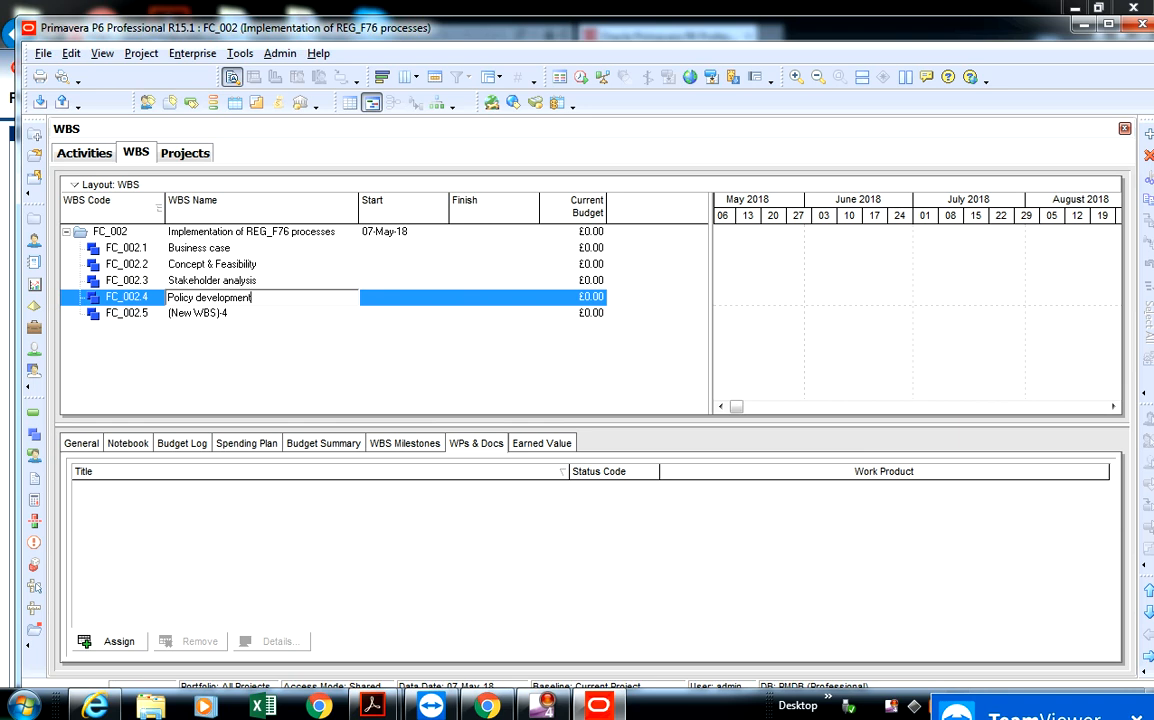
# - Rename WBS element FC_002.5 as "Verification of external governance"
pyautogui.click(245, 318)
pyautogui.click(243, 316)
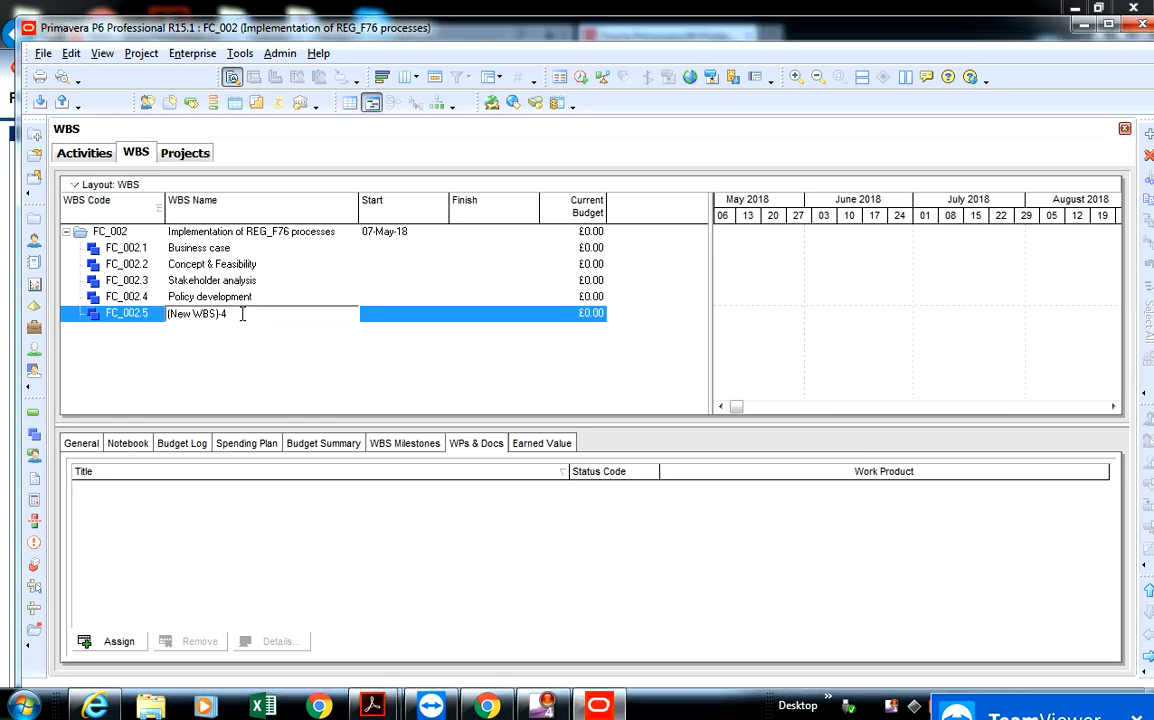
pyautogui.press('BackSpace')
pyautogui.press('BackSpace')
pyautogui.press('BackSpace')
pyautogui.press('BackSpace')
pyautogui.press('BackSpace')
pyautogui.press('BackSpace')
pyautogui.press('BackSpace')
pyautogui.press('BackSpace')
pyautogui.press('BackSpace')
pyautogui.press('BackSpace')
pyautogui.press('BackSpace')
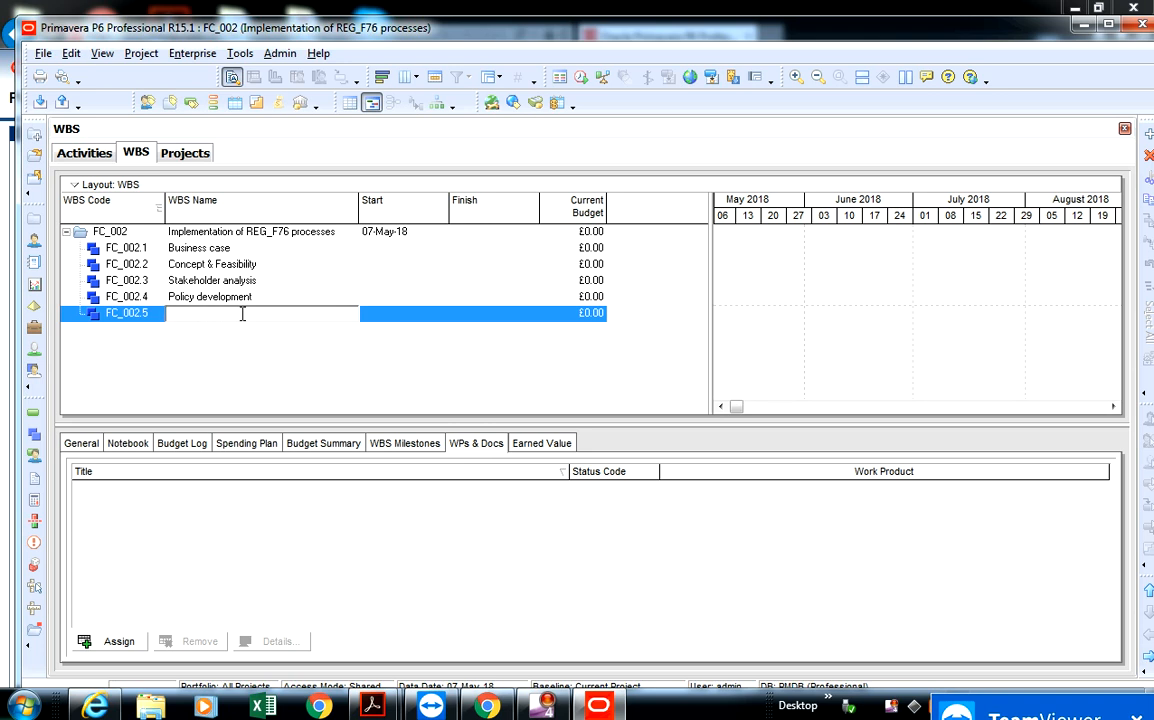
pyautogui.write('Verification of external governance')
pyautogui.press('Return')
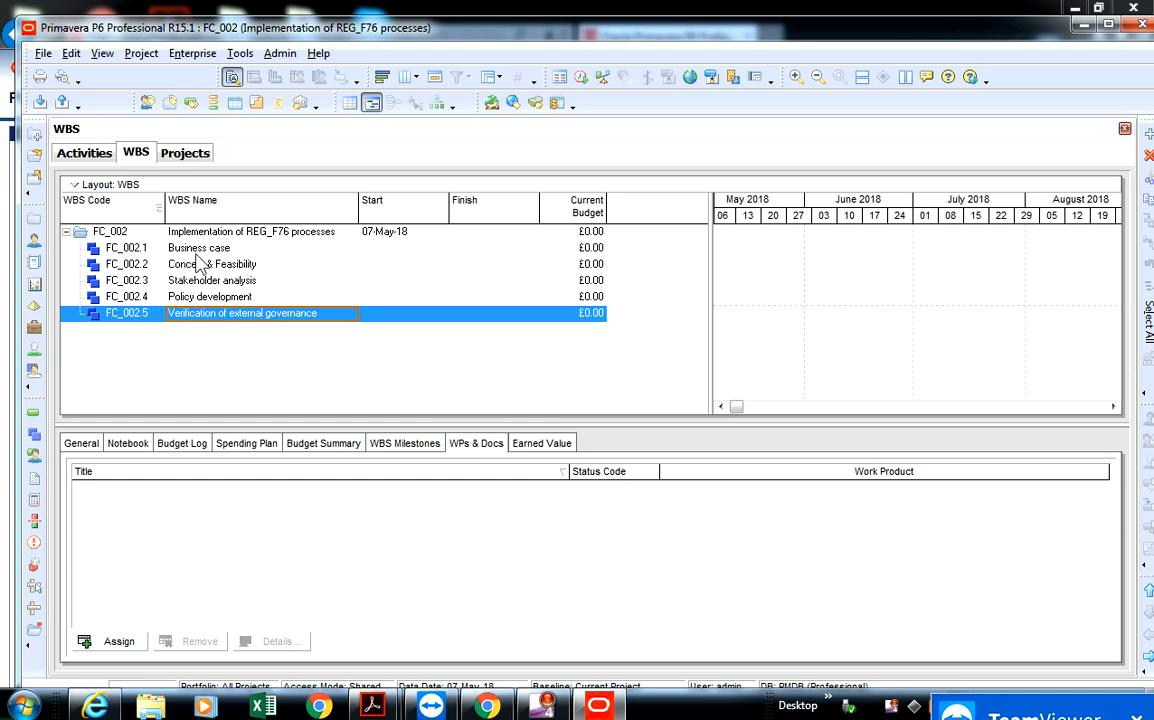
# - Add a child WBS element under Business case, keeping its default code, and widen the WBS Code column to fit the full code
pyautogui.click(204, 250)
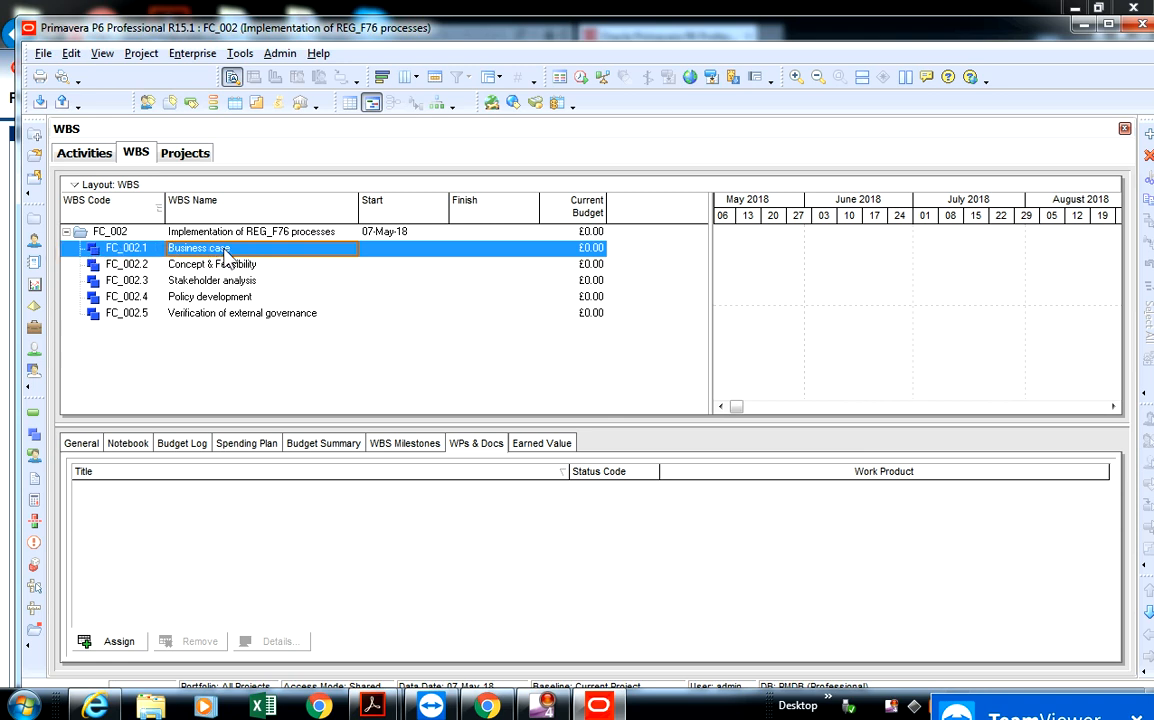
pyautogui.rightClick(225, 251)
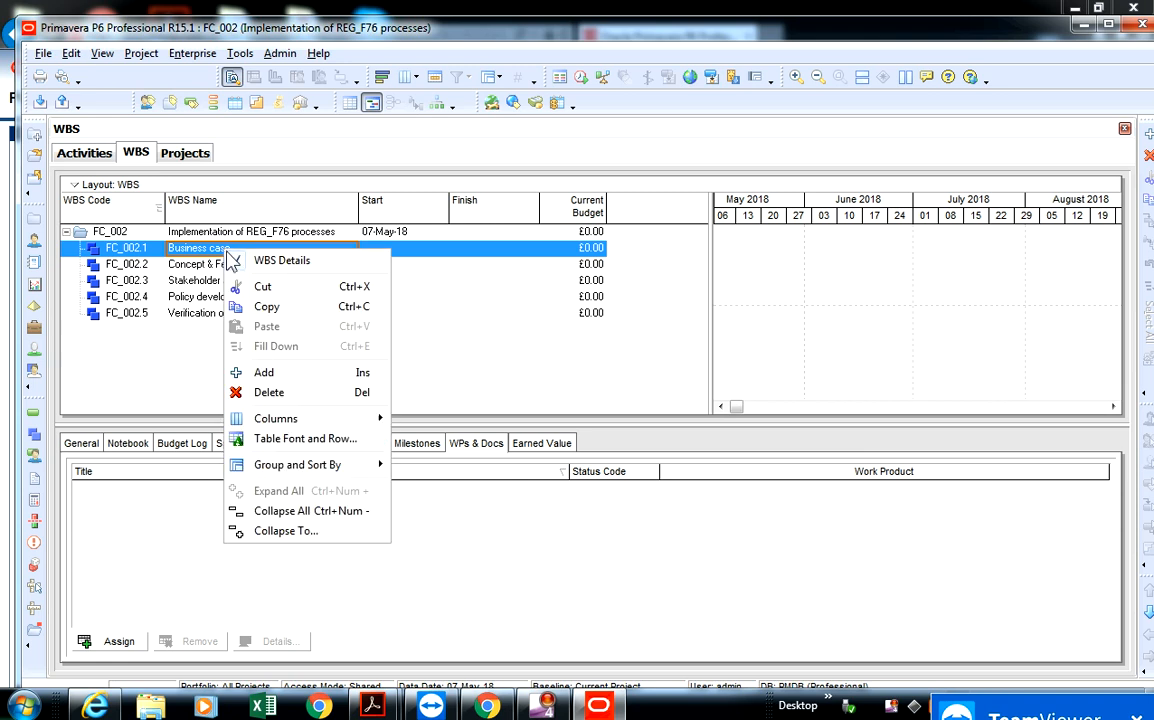
pyautogui.click(292, 374)
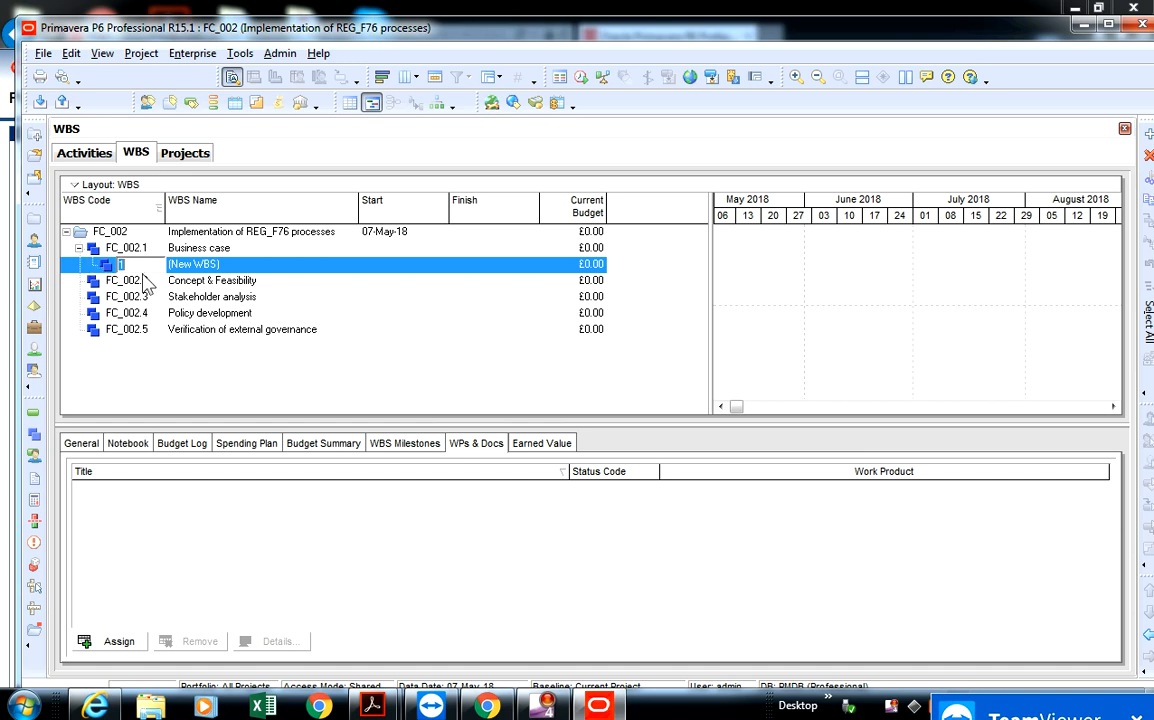
pyautogui.click(140, 281)
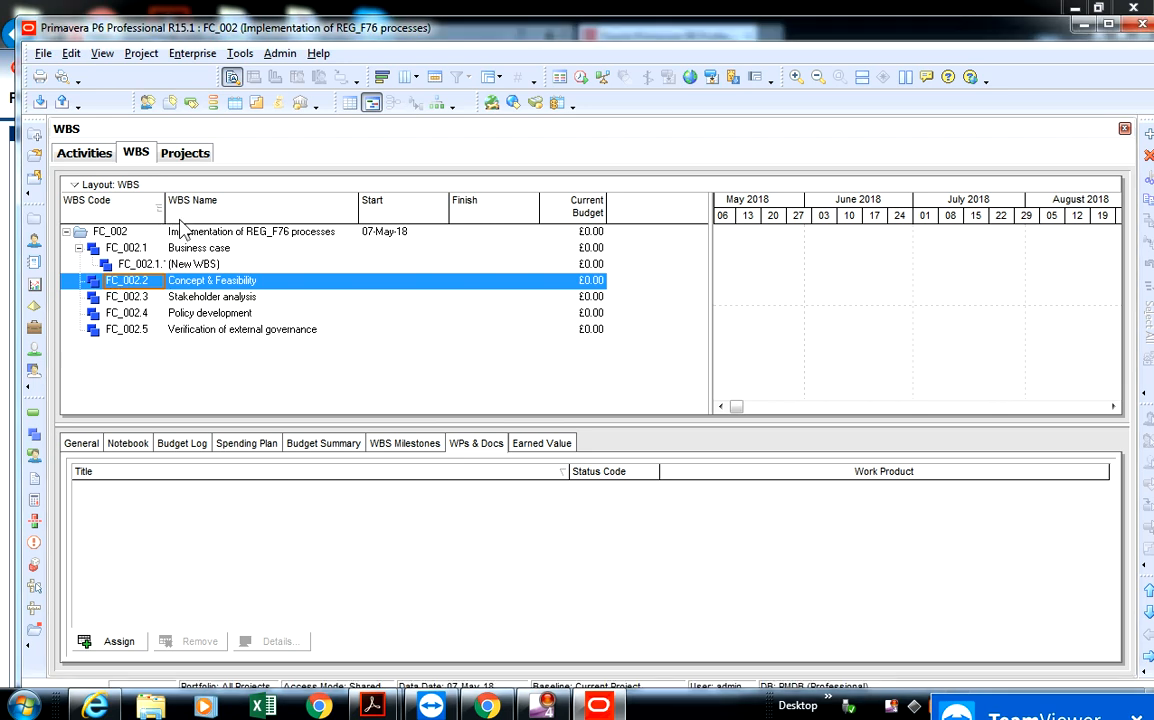
pyautogui.moveTo(166, 228); pyautogui.dragTo(198, 220)
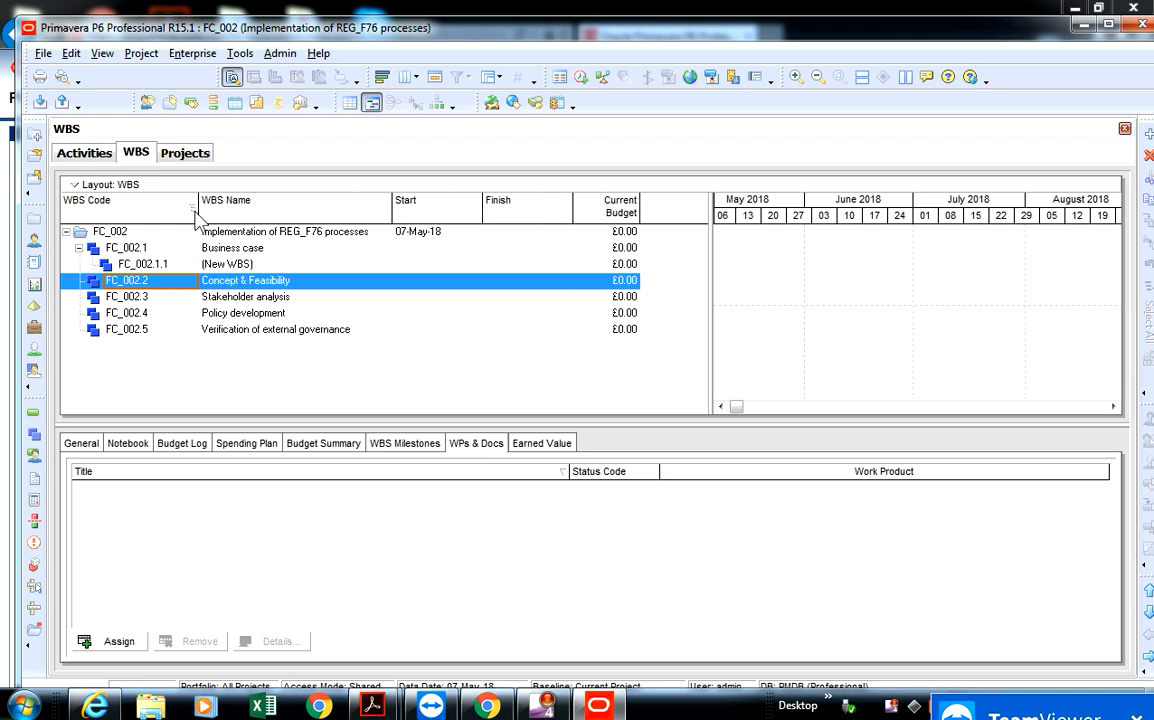
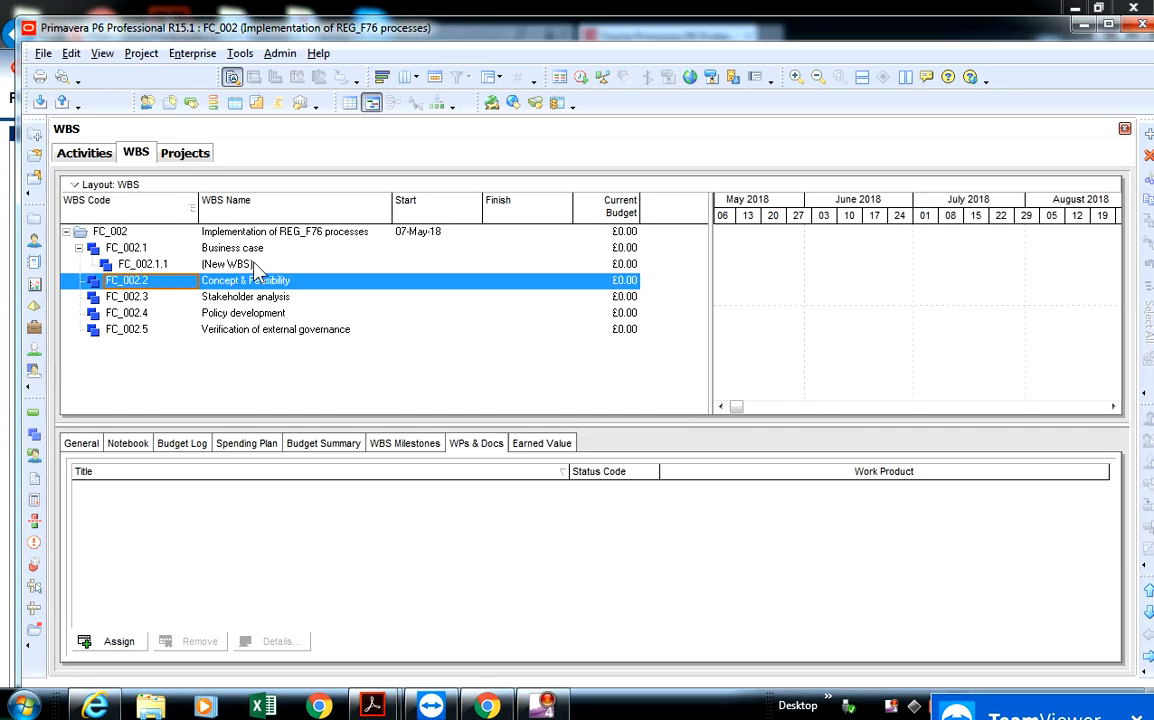
# - Rename the new sub-element FC_002.1.1 under Business case as "Policy justification"
pyautogui.click(262, 265)
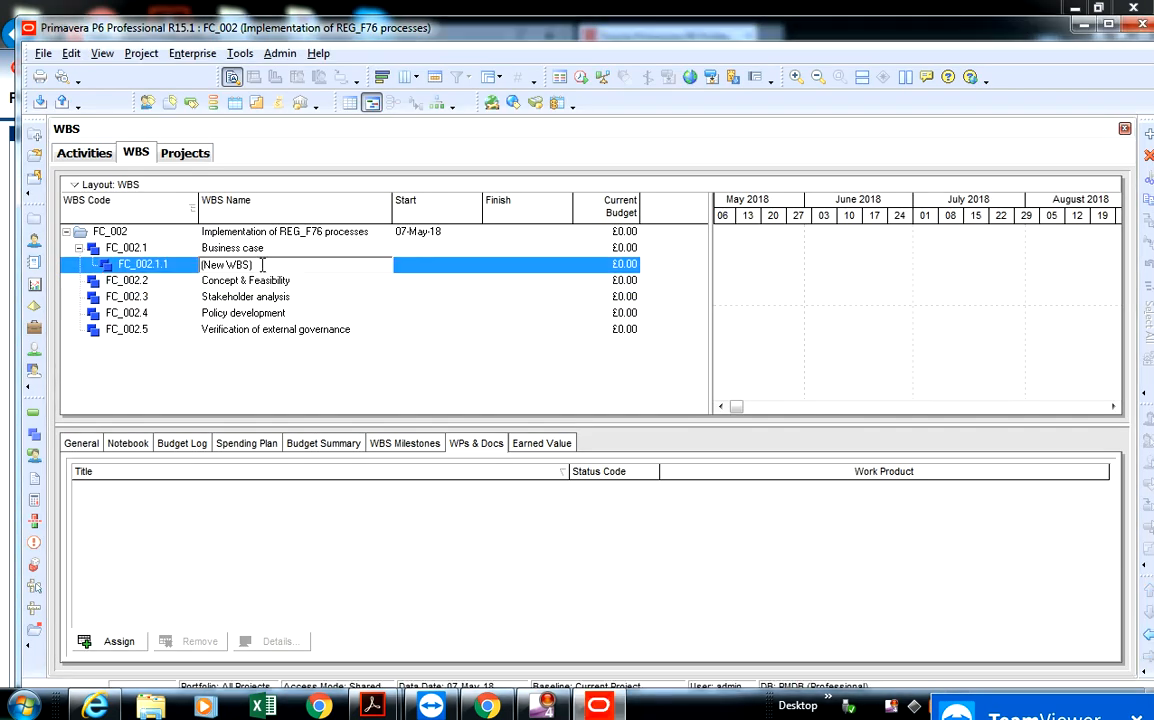
pyautogui.press('BackSpace')
pyautogui.press('BackSpace')
pyautogui.press('BackSpace')
pyautogui.press('BackSpace')
pyautogui.press('BackSpace')
pyautogui.press('BackSpace')
pyautogui.press('BackSpace')
pyautogui.press('BackSpace')
pyautogui.press('BackSpace')
pyautogui.write('Policy justification')
pyautogui.press('Return')
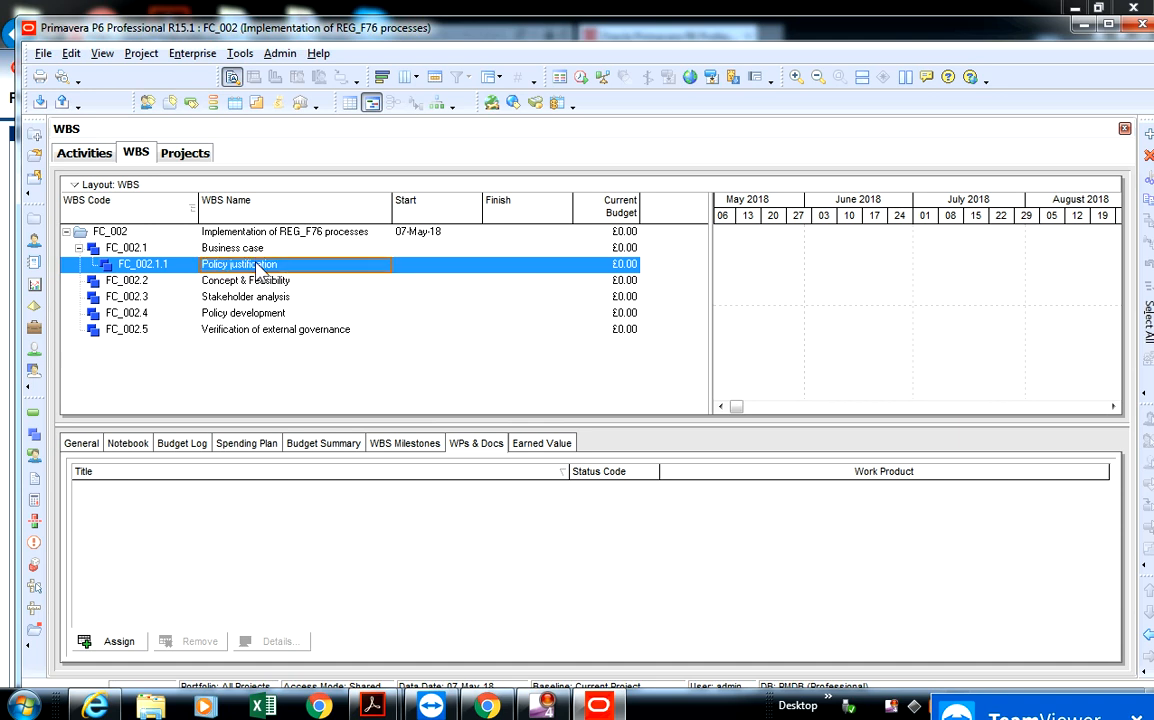
# - Rename WBS sub-element FC_002.1.1 under Business case as "Innovation of policy"
pyautogui.click(256, 252)
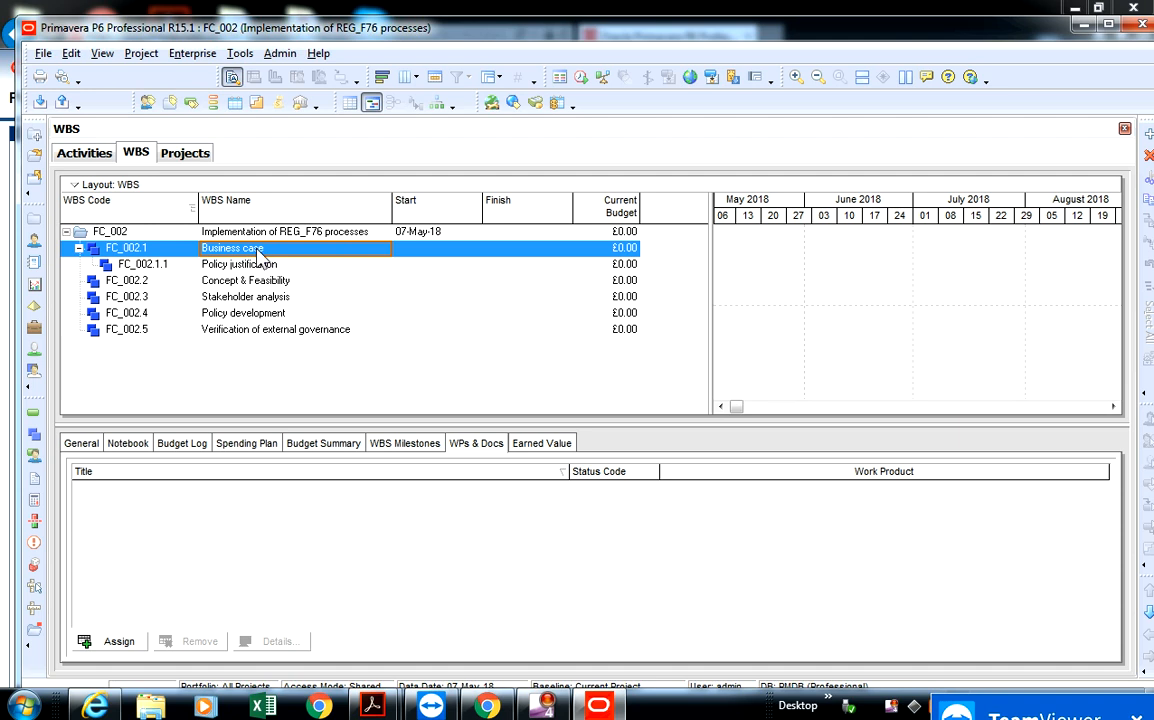
pyautogui.click(286, 266)
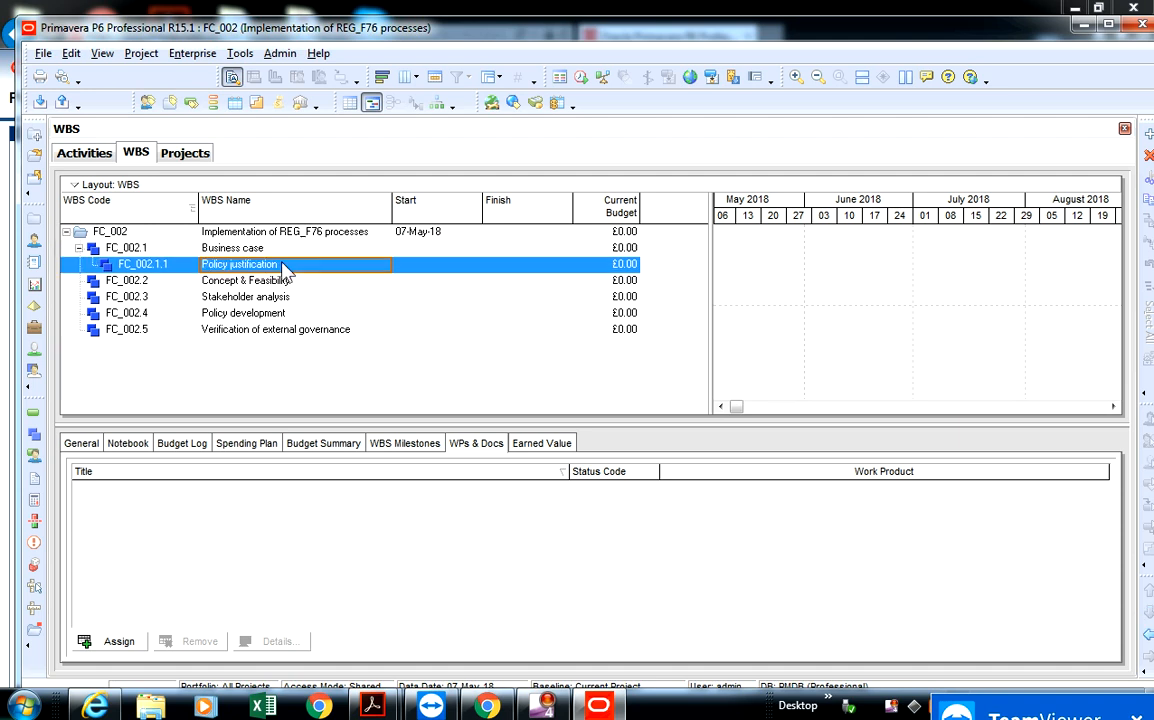
pyautogui.press('BackSpace')
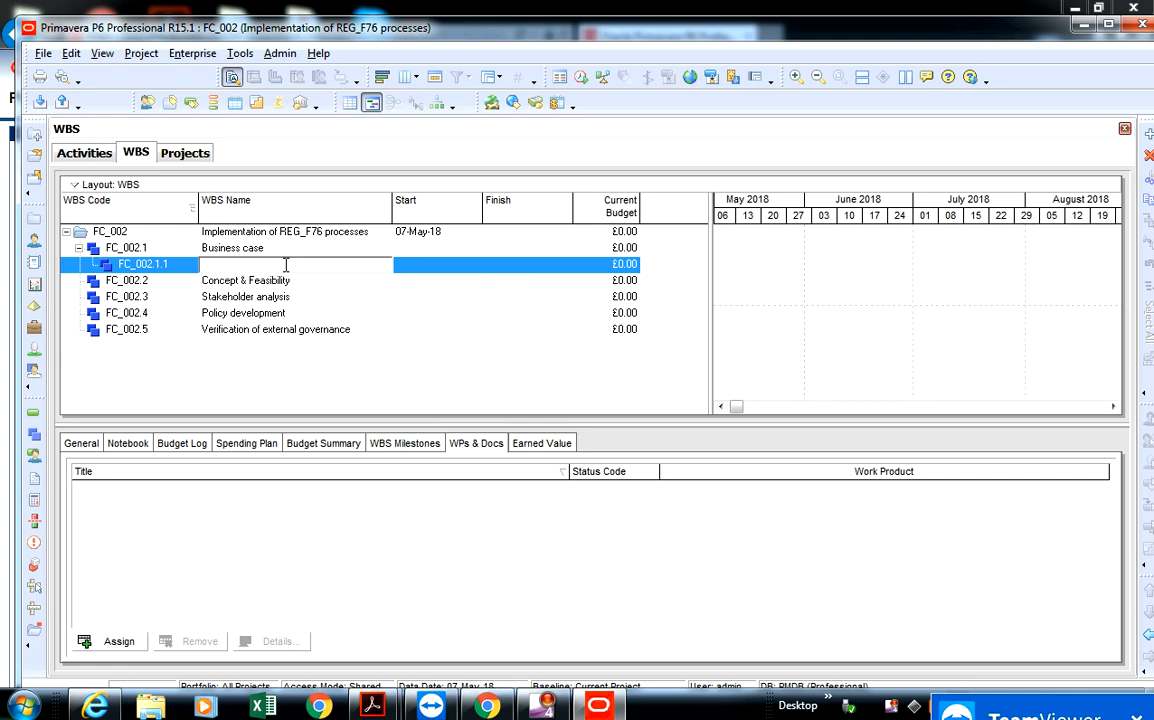
pyautogui.write('In')
pyautogui.press('BackSpace')
pyautogui.write('novation of policy')
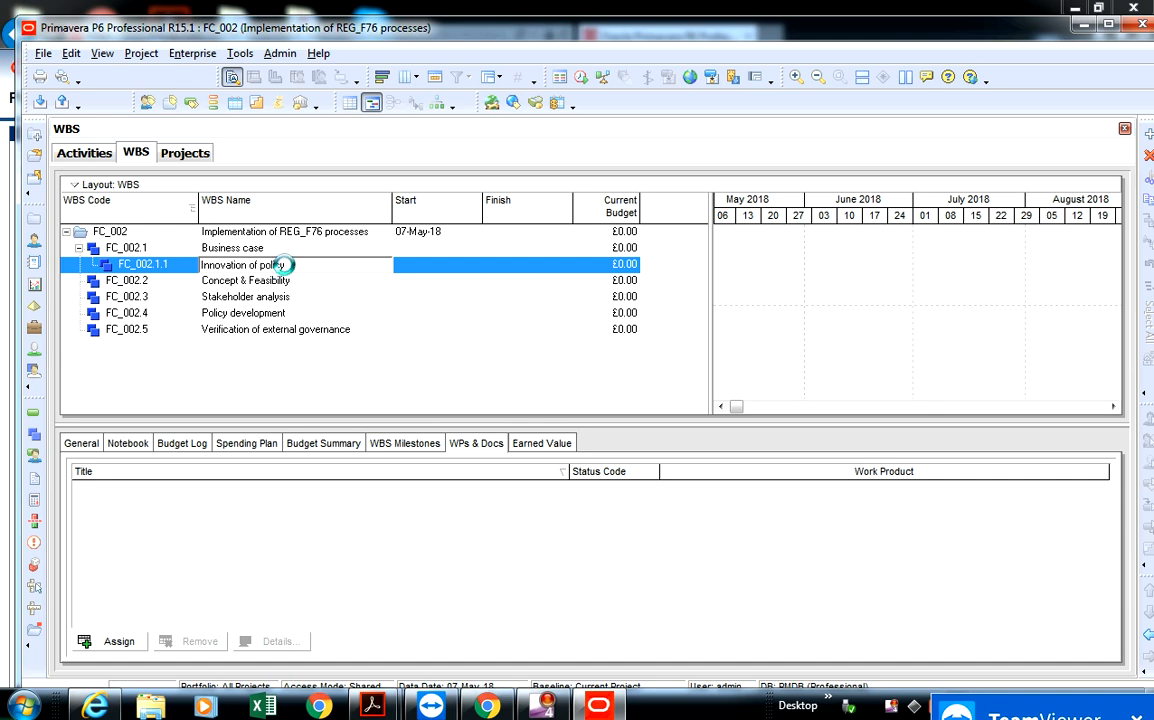
pyautogui.press('Return')
# - Add a second child WBS element under Business case
pyautogui.click(246, 249)
pyautogui.rightClick(246, 250)
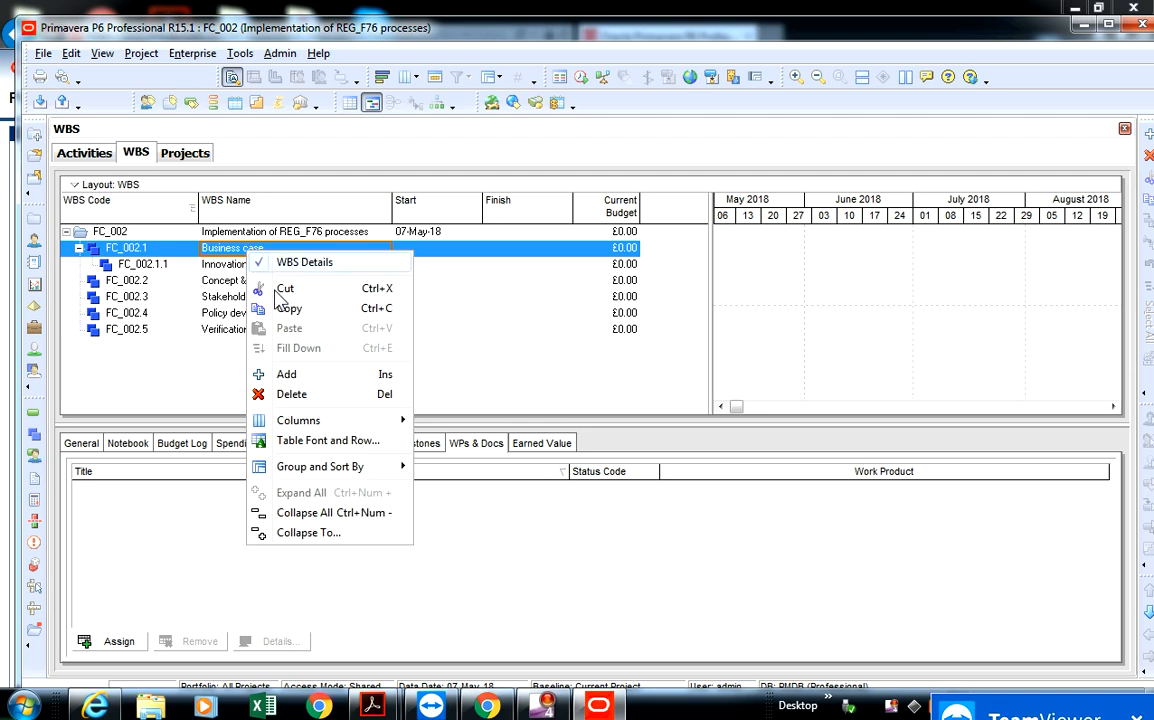
pyautogui.click(312, 379)
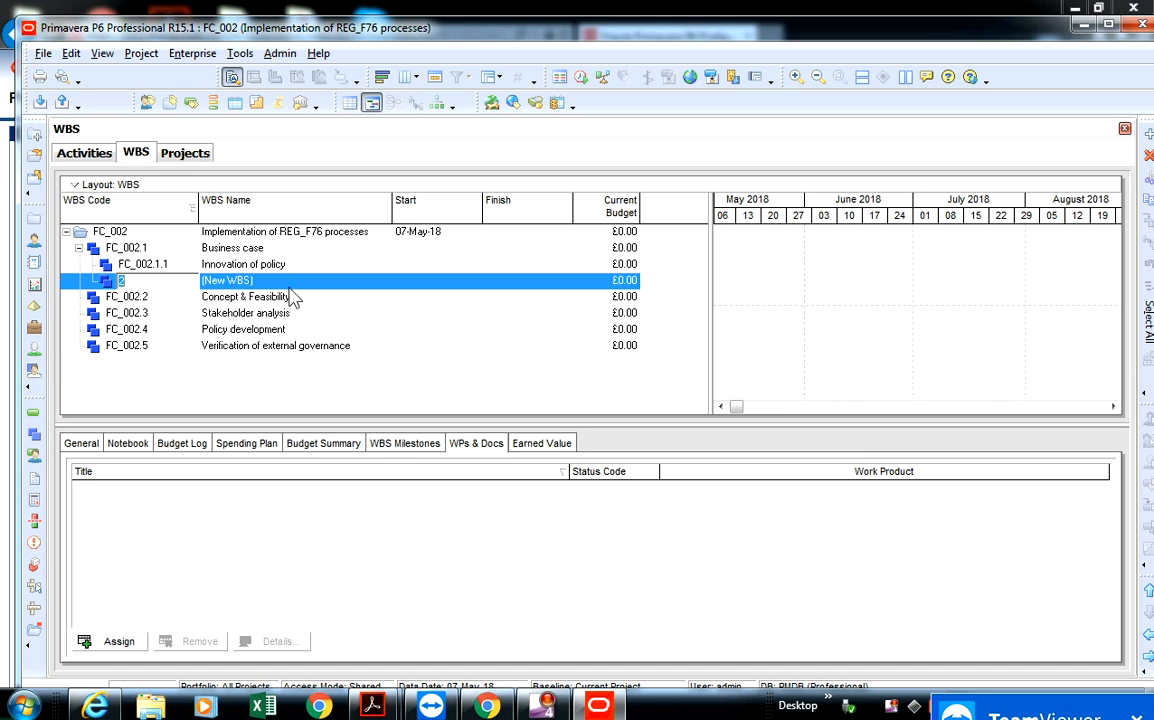
# - Keep the default code of the second Business case sub-element and name it "Policy Justification"
pyautogui.click(284, 283)
pyautogui.click(284, 285)
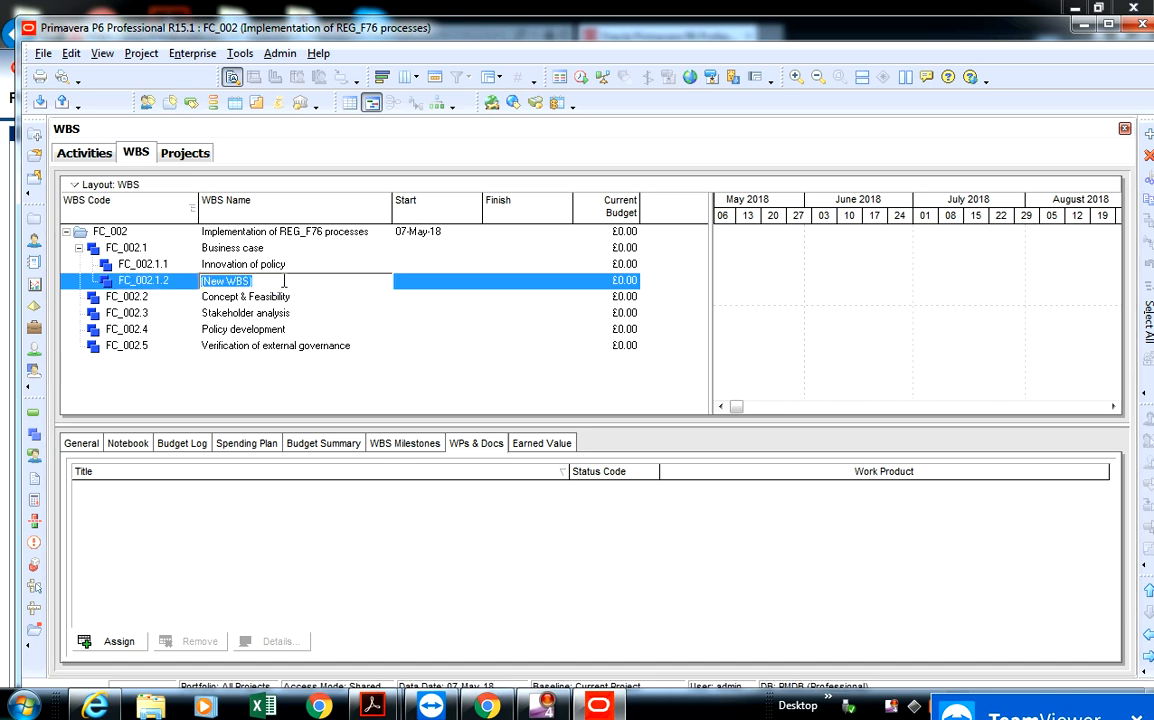
pyautogui.press('BackSpace')
pyautogui.write('Ass')
pyautogui.press('BackSpace')
pyautogui.press('BackSpace')
pyautogui.press('BackSpace')
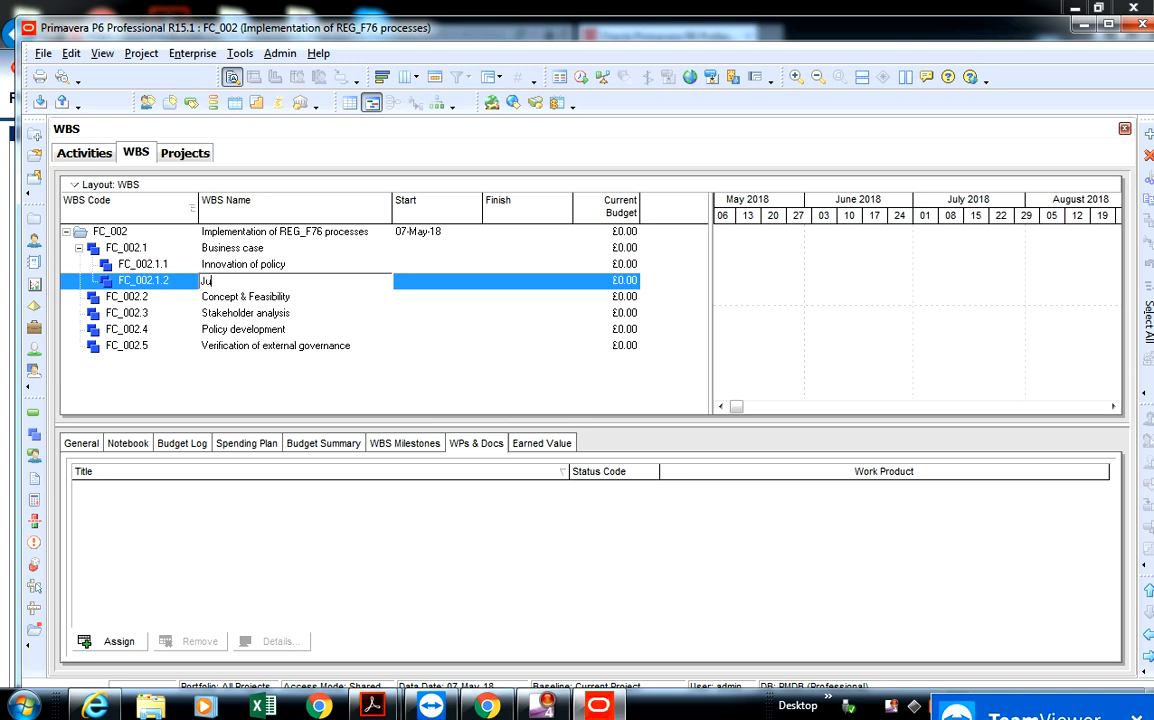
pyautogui.write('Policy Justification')
pyautogui.press('Return')
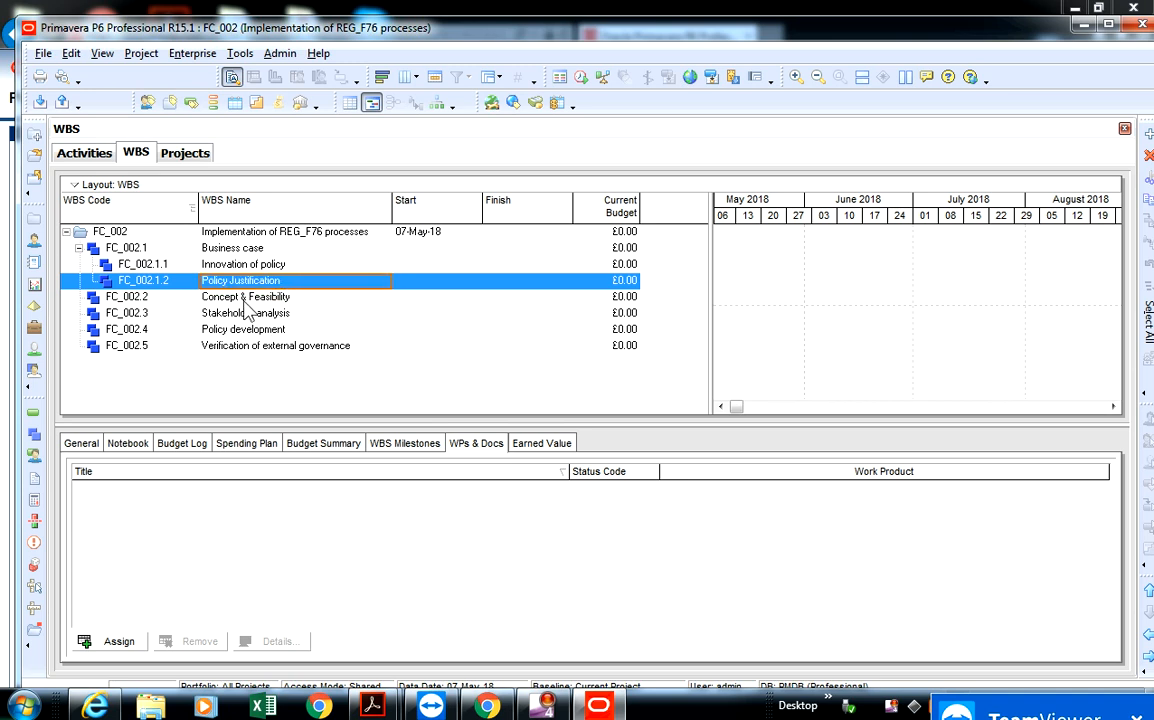
# - Add a child WBS element under Concept & Feasibility, keeping its default code, and name it "Governance surveys"
pyautogui.click(255, 299)
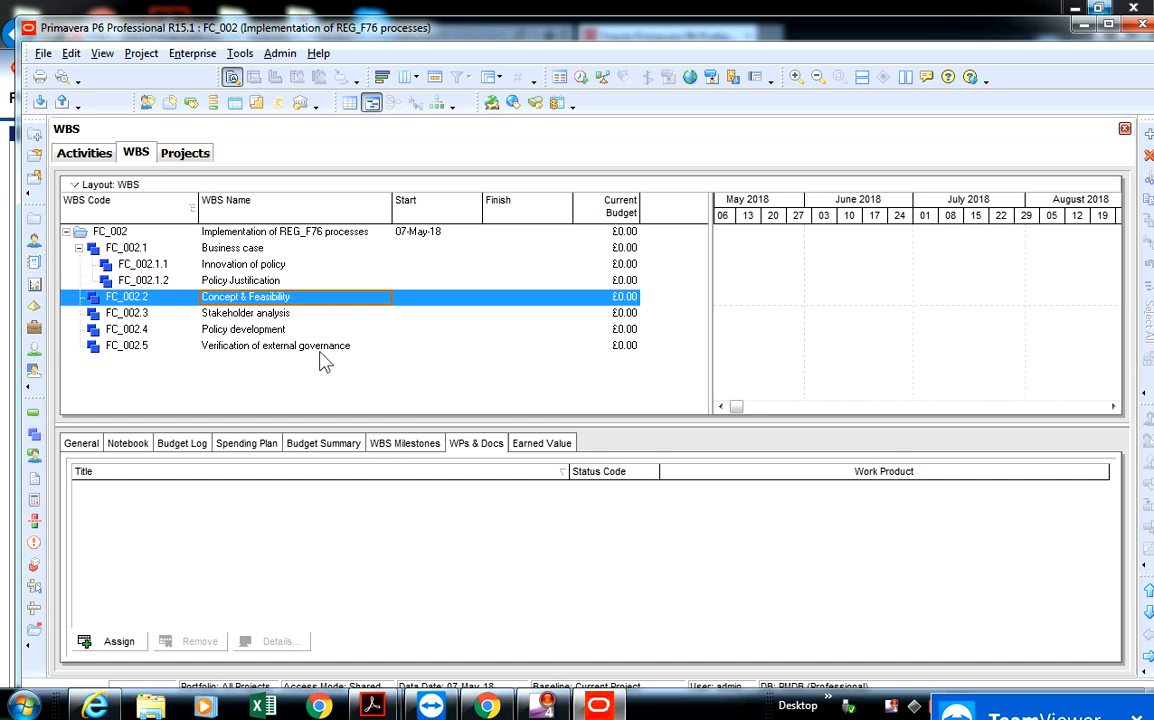
pyautogui.rightClick(303, 298)
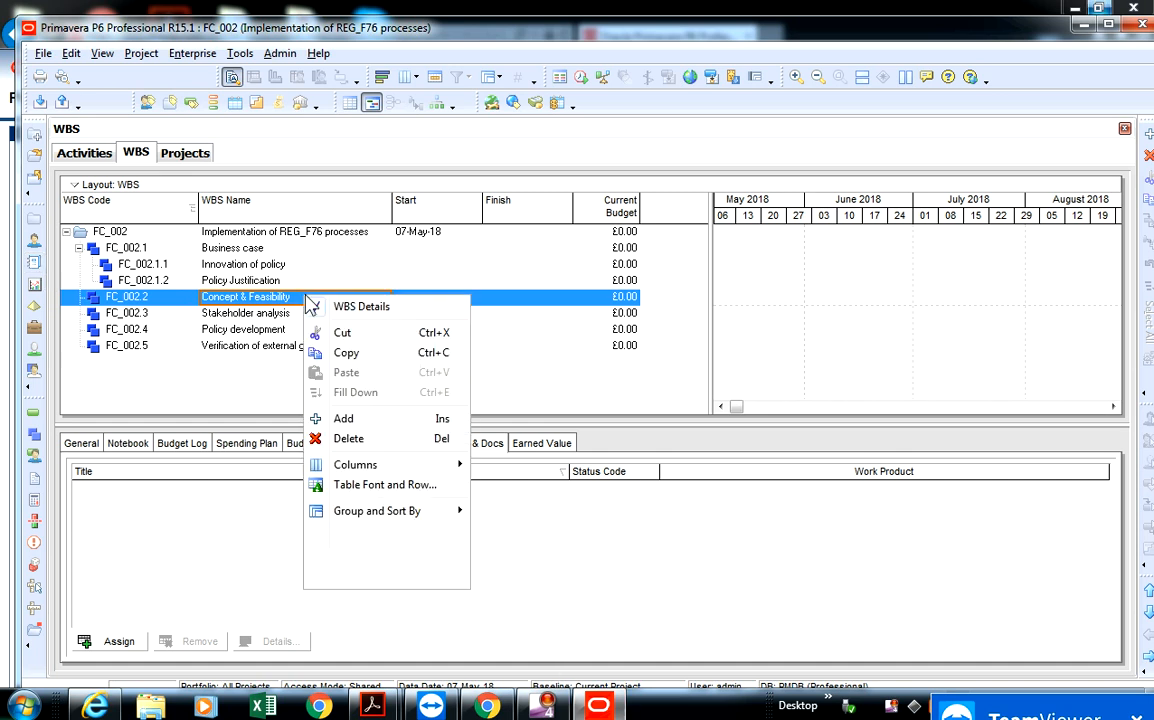
pyautogui.click(354, 420)
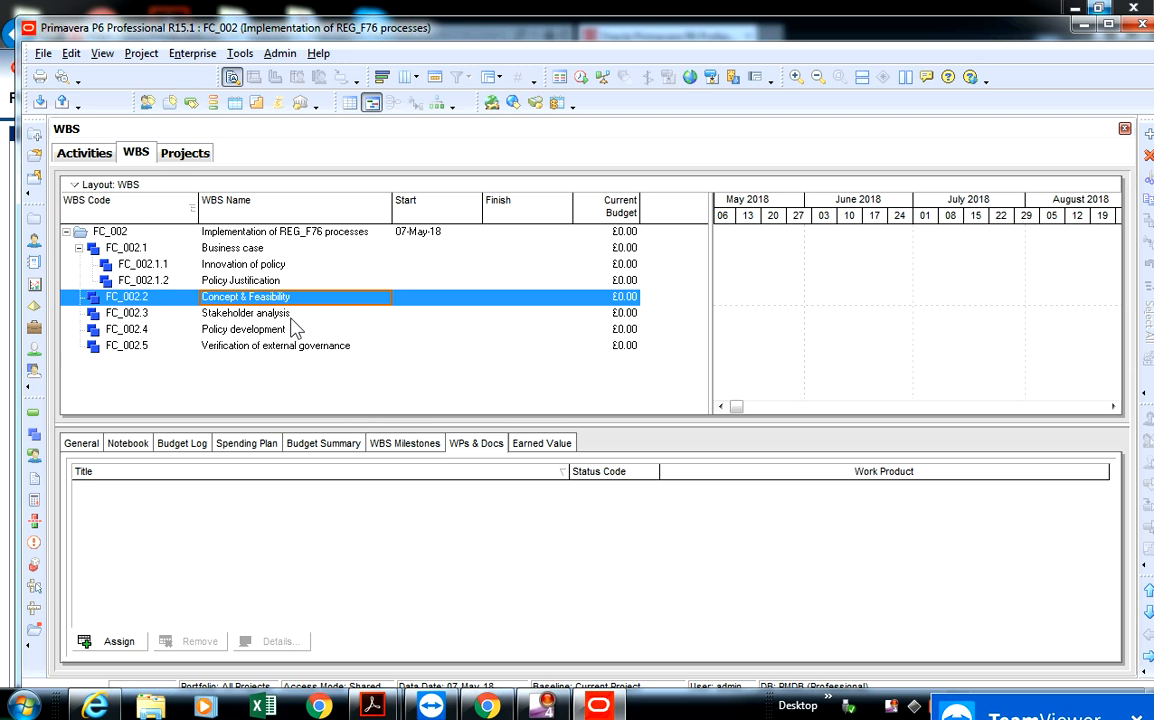
pyautogui.click(290, 315)
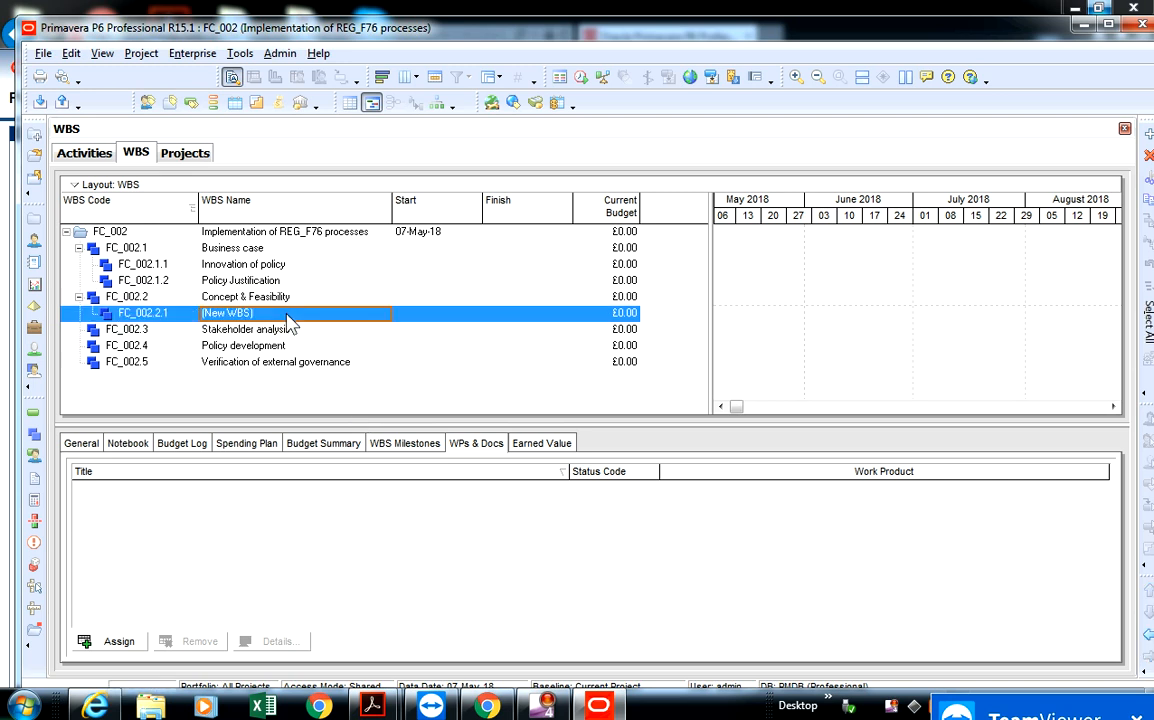
pyautogui.press('BackSpace')
pyautogui.write('G')
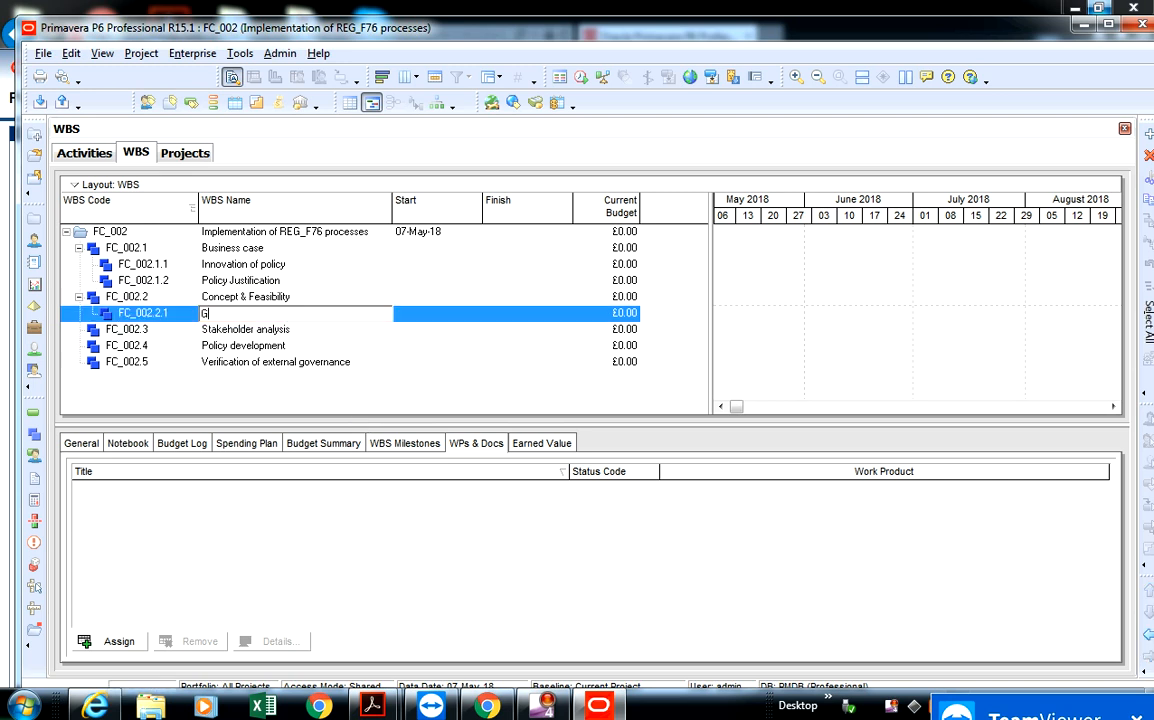
pyautogui.write('overnance surveys')
pyautogui.click(287, 316)
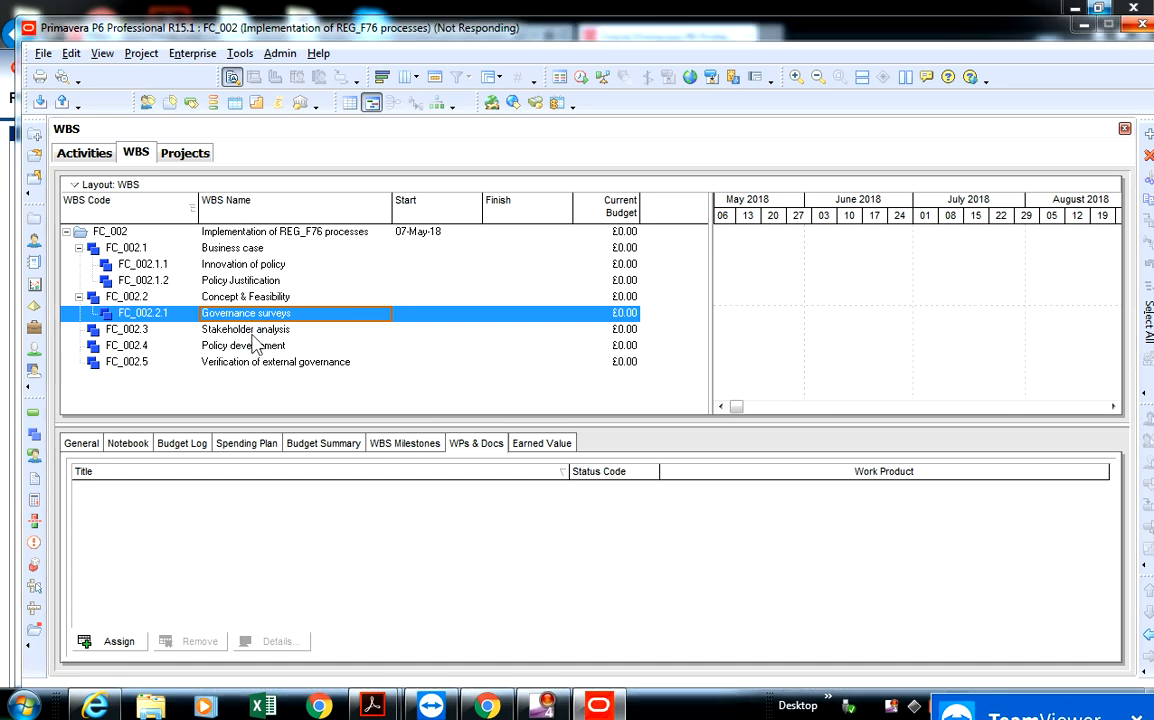
pyautogui.press('Down')
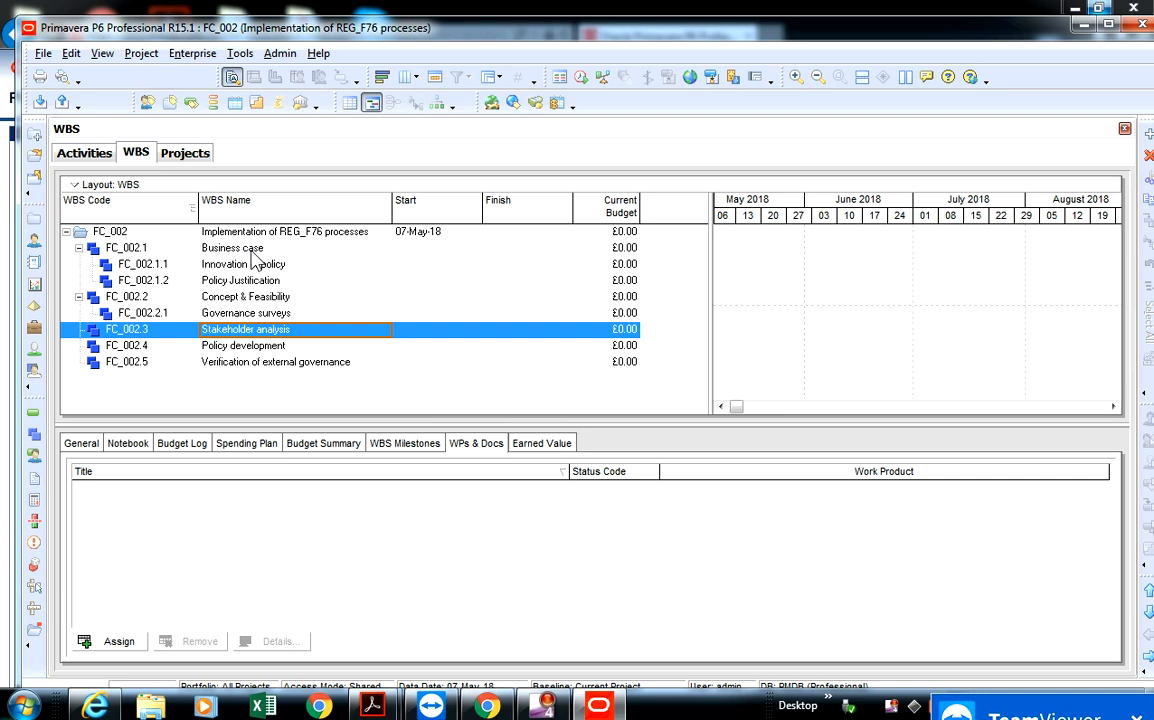
pyautogui.click(238, 248)
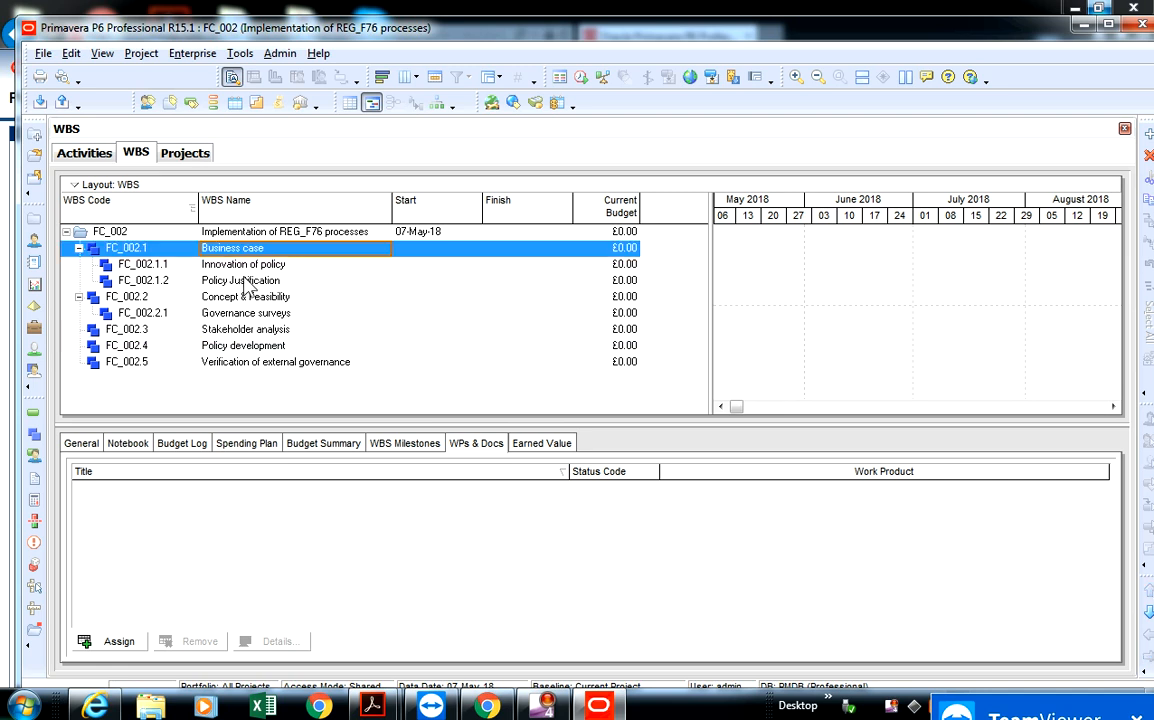
pyautogui.click(242, 266)
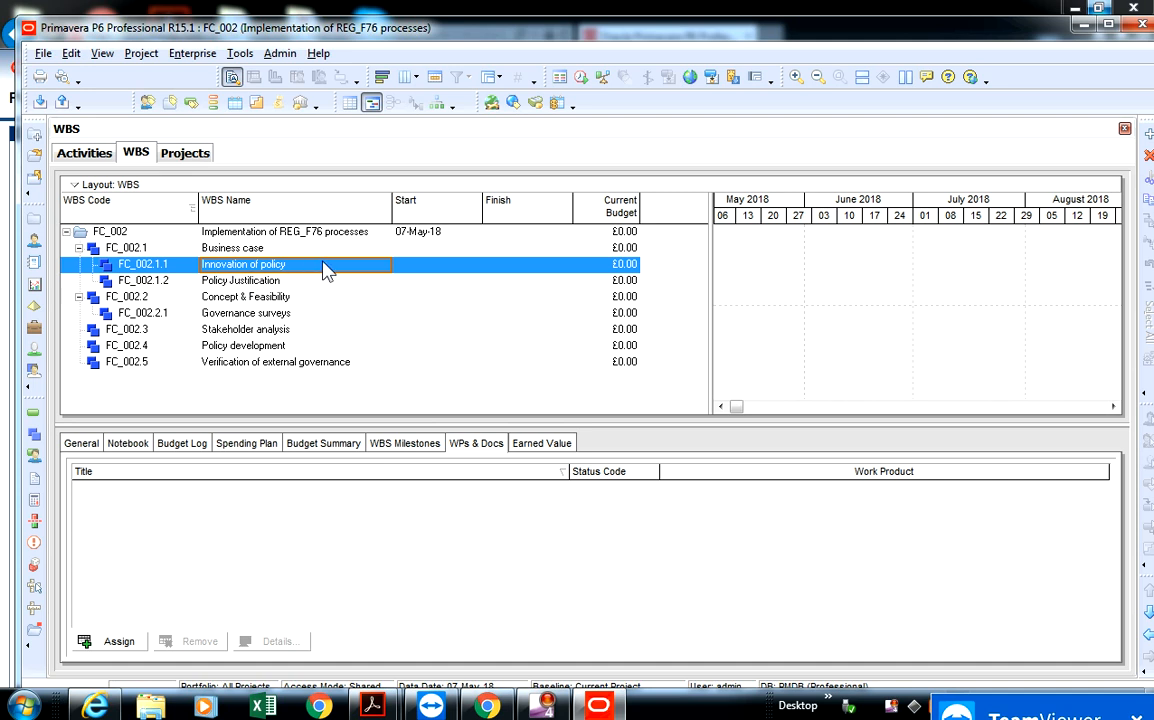
pyautogui.write('of')
# - Switch to the project's activities view and expand "Implementation of REG_F76 processes" to its WBS elements
pyautogui.click(66, 153)
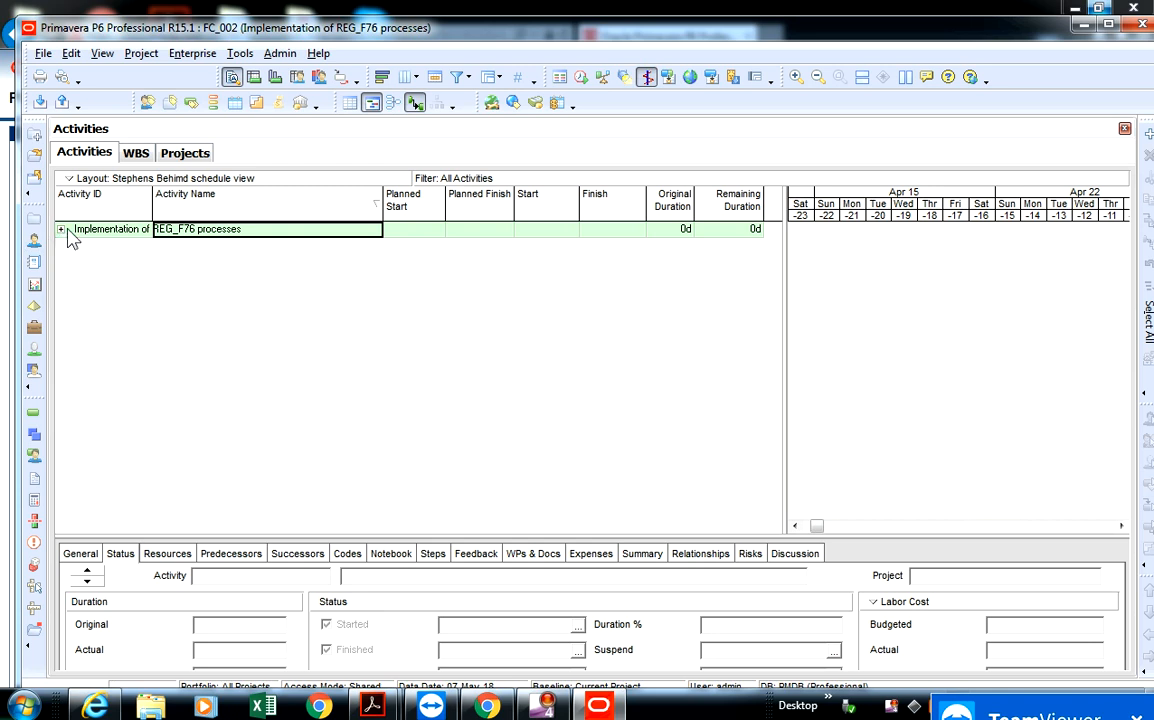
pyautogui.click(142, 158)
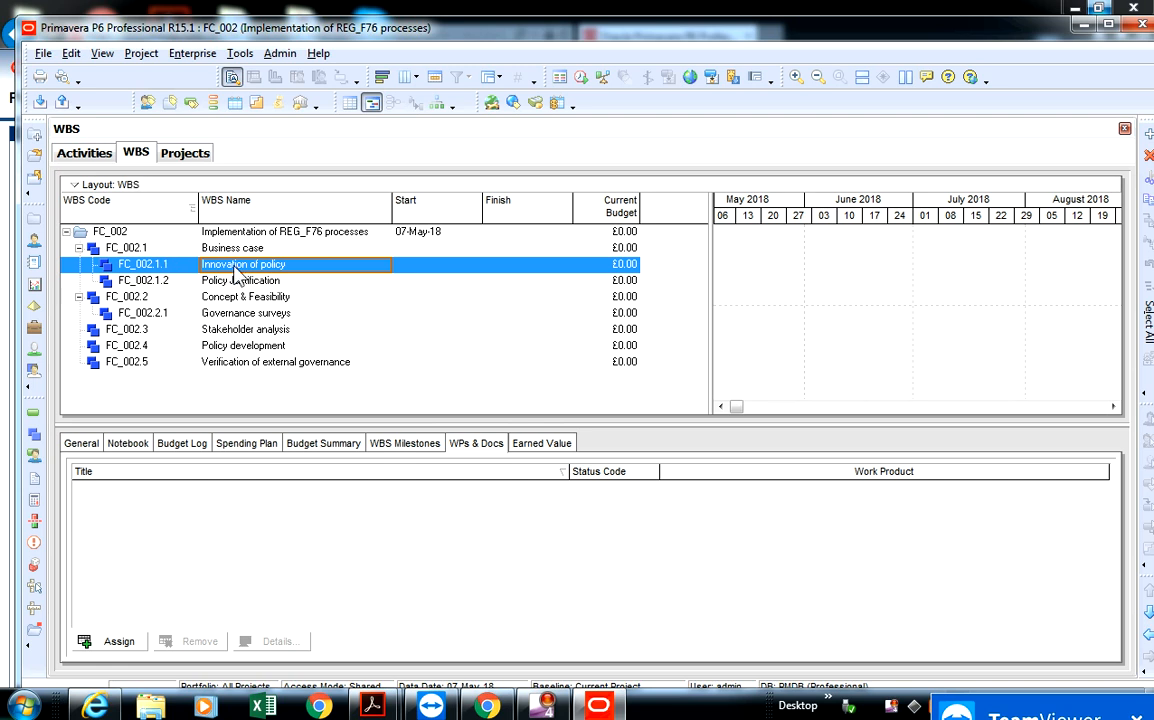
pyautogui.click(85, 153)
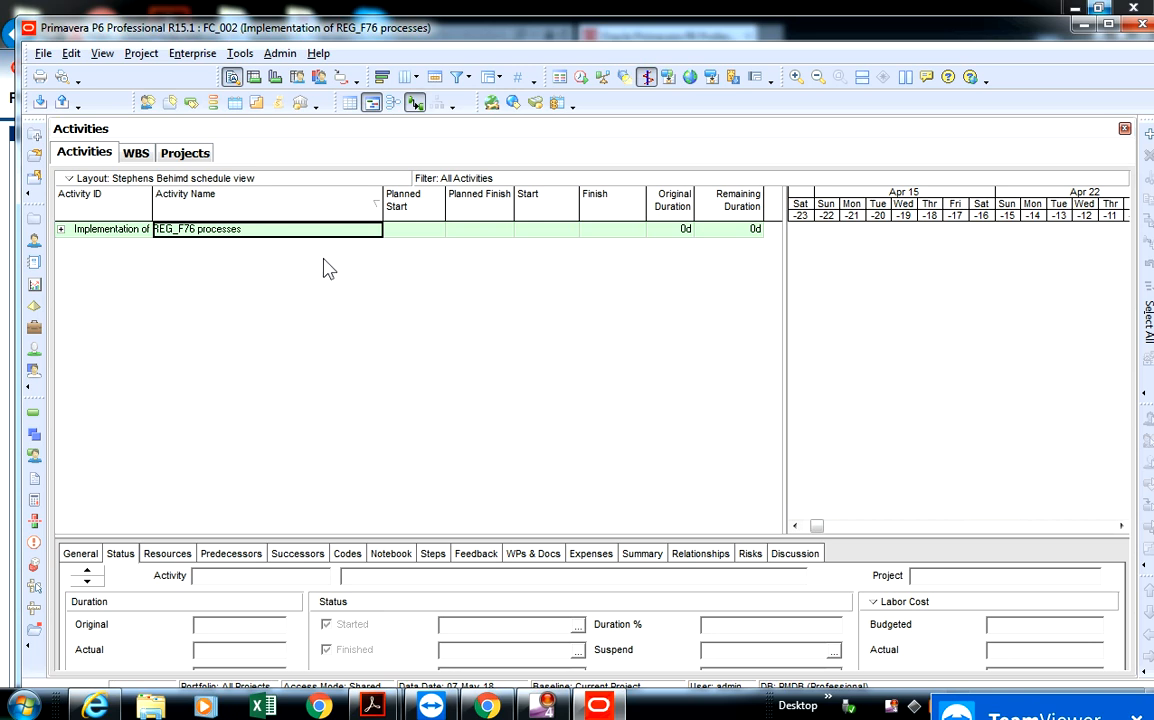
pyautogui.click(60, 230)
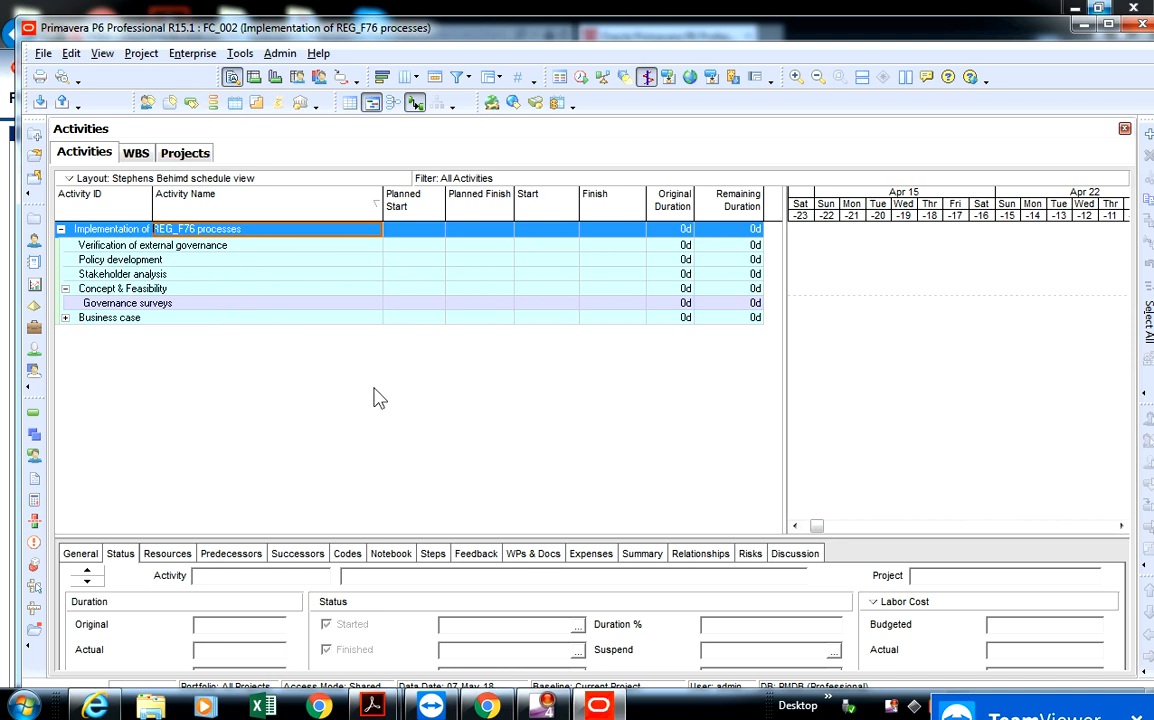
# - Start a new activity under Verification of external governance with the default ID A1000, named "Develop change management policies"
pyautogui.click(268, 249)
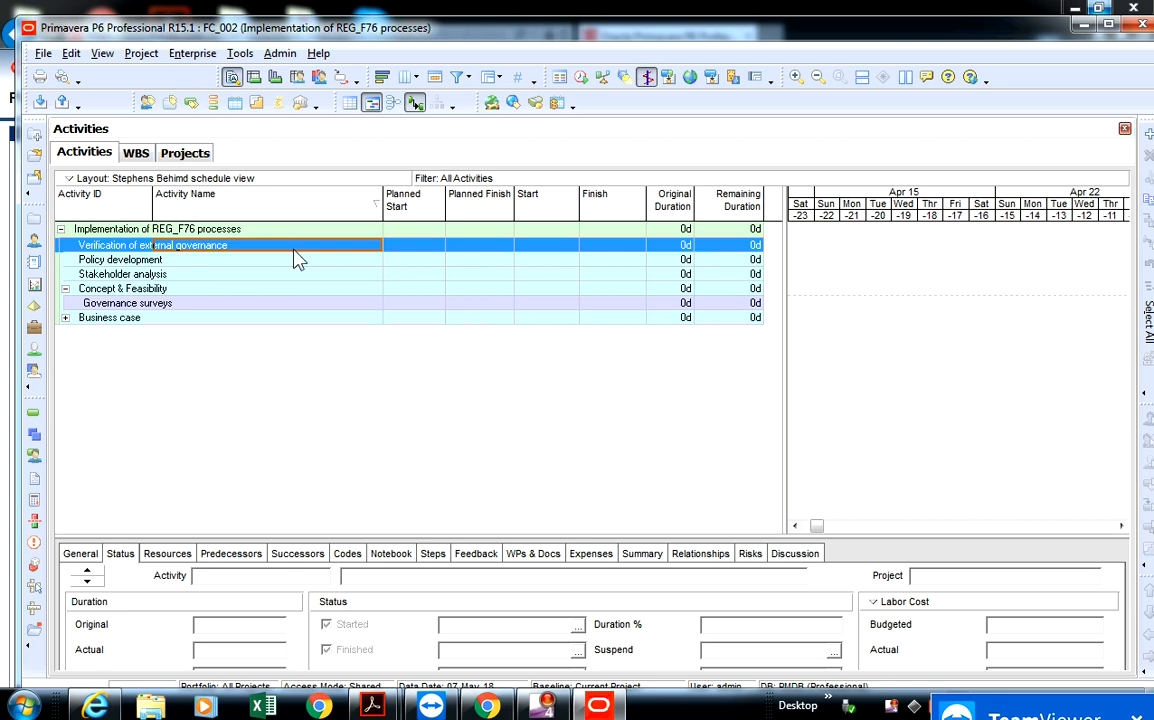
pyautogui.rightClick(231, 251)
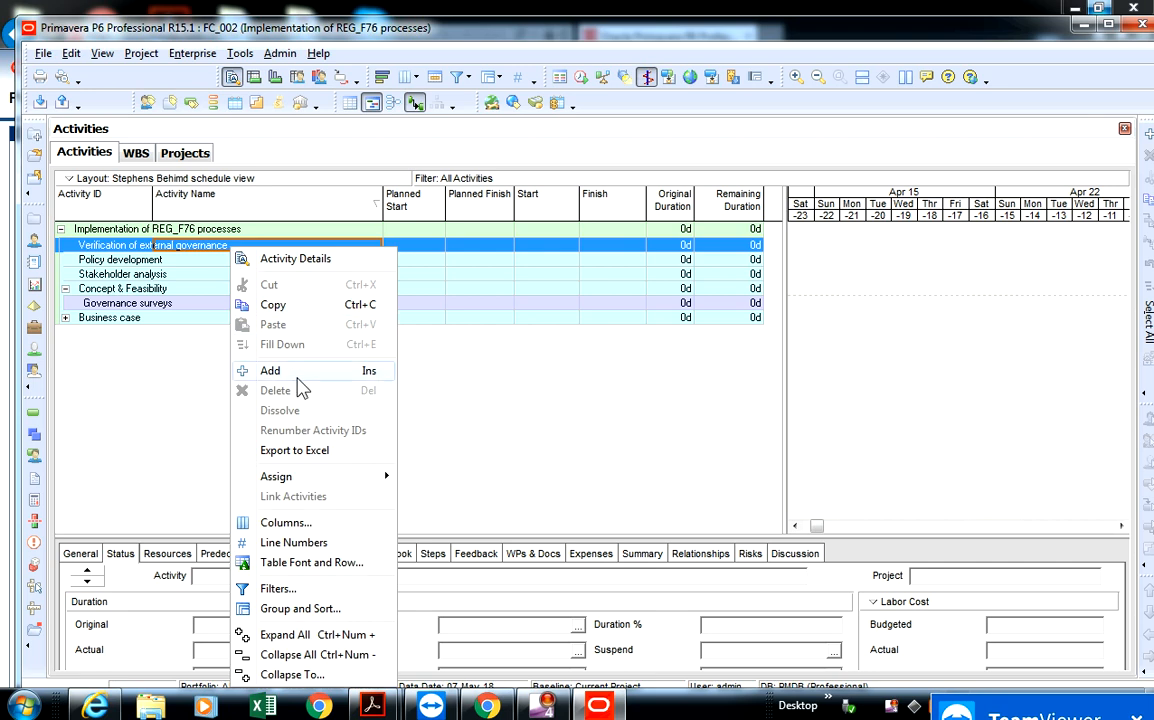
pyautogui.click(445, 346)
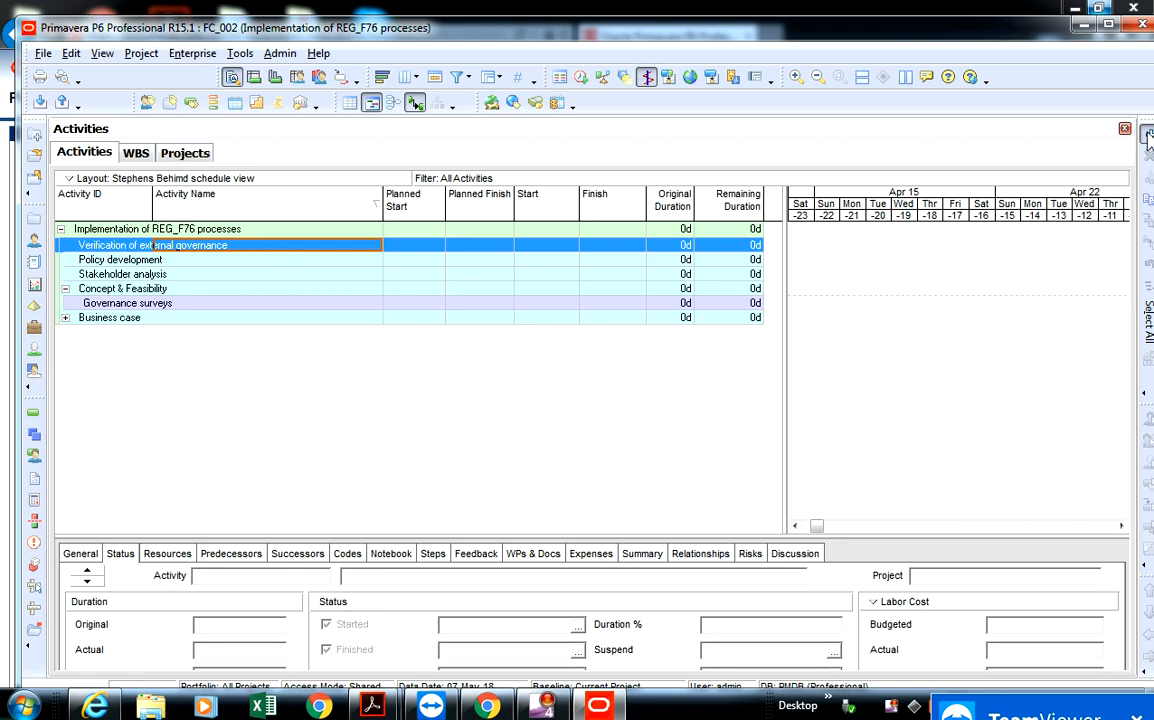
pyautogui.press('Insert')
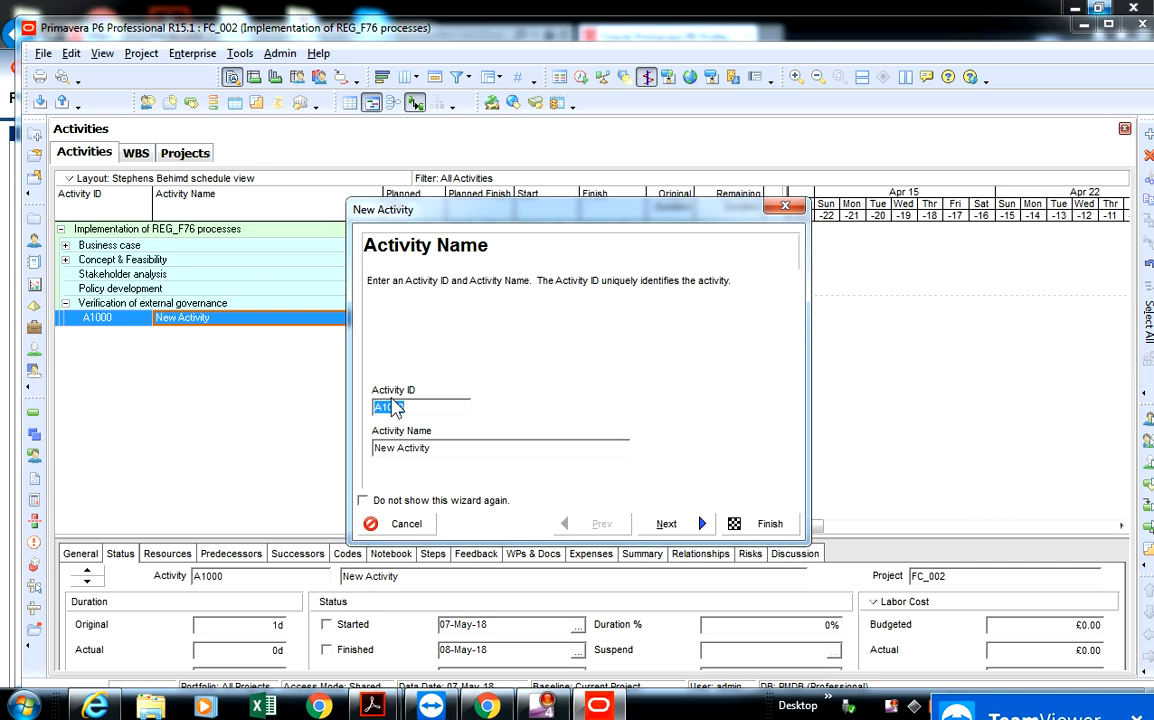
pyautogui.moveTo(440, 448); pyautogui.dragTo(363, 454)
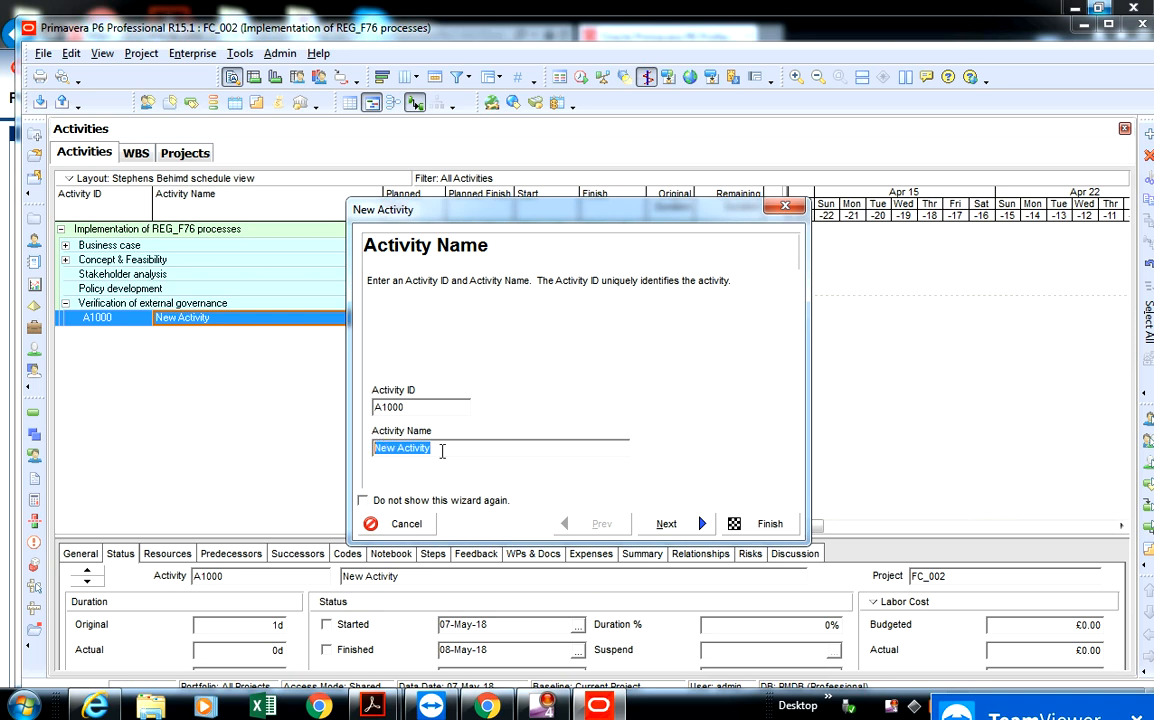
pyautogui.press('BackSpace')
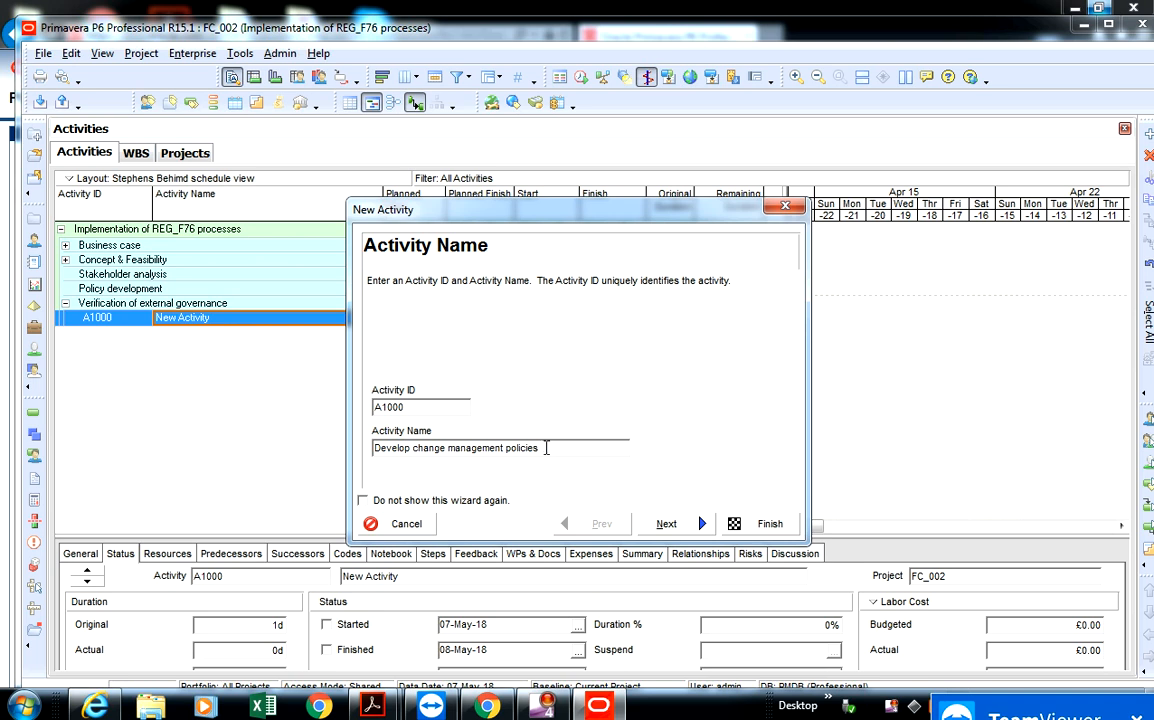
pyautogui.click(670, 526)
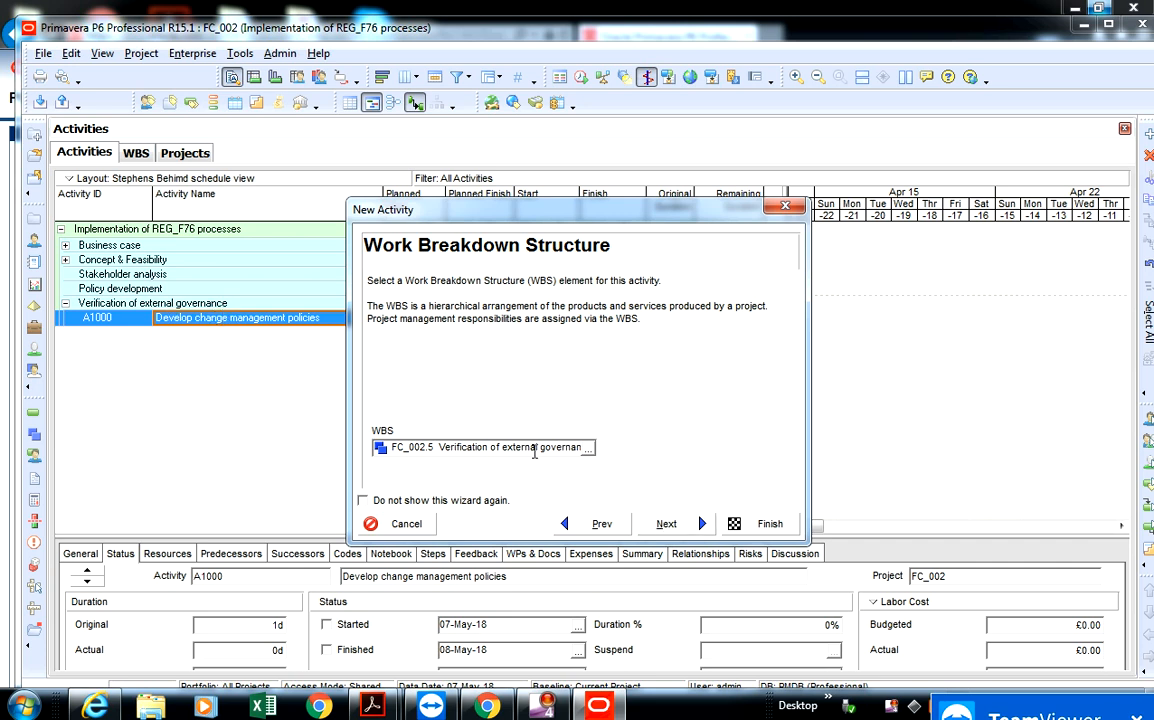
# - Keep FC_002.5 as the new activity's WBS element and choose Task Dependent as its activity type
pyautogui.click(668, 523)
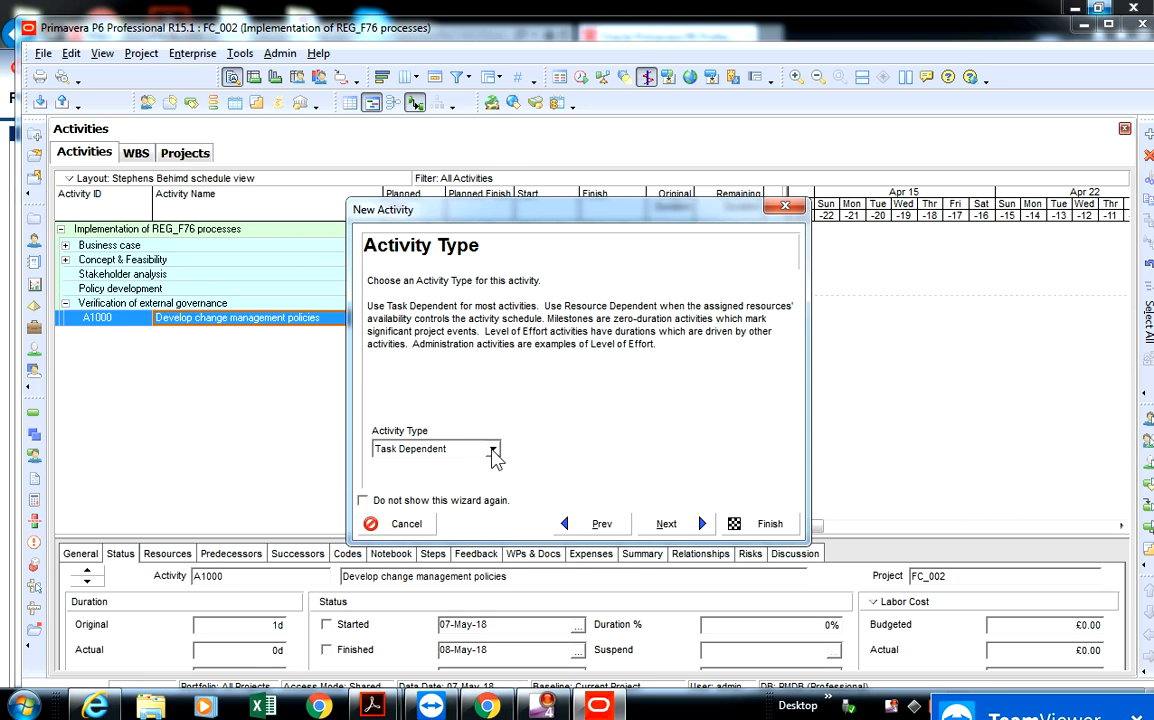
pyautogui.click(493, 450)
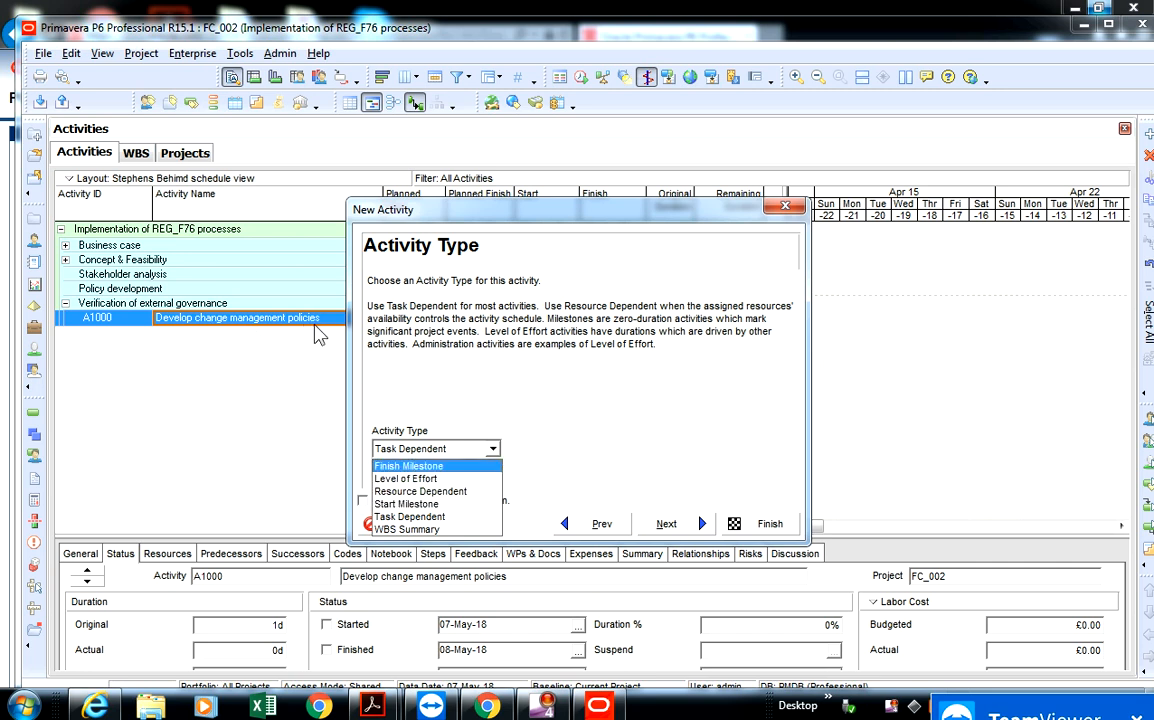
pyautogui.click(438, 517)
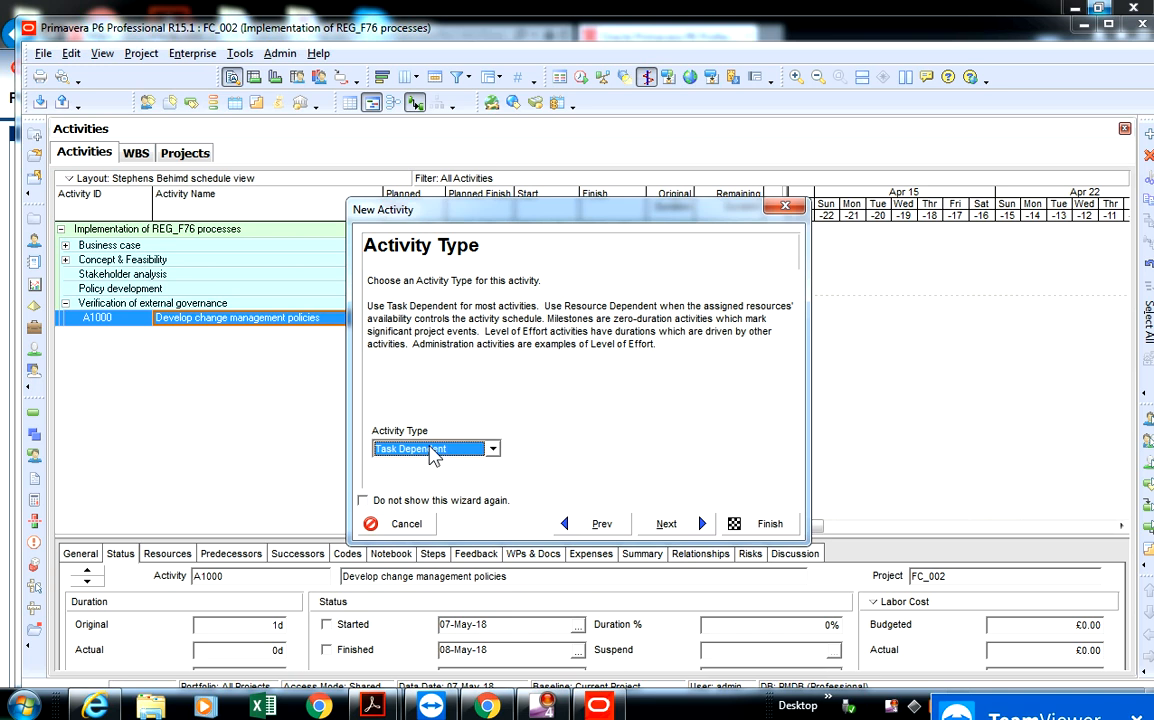
pyautogui.click(664, 523)
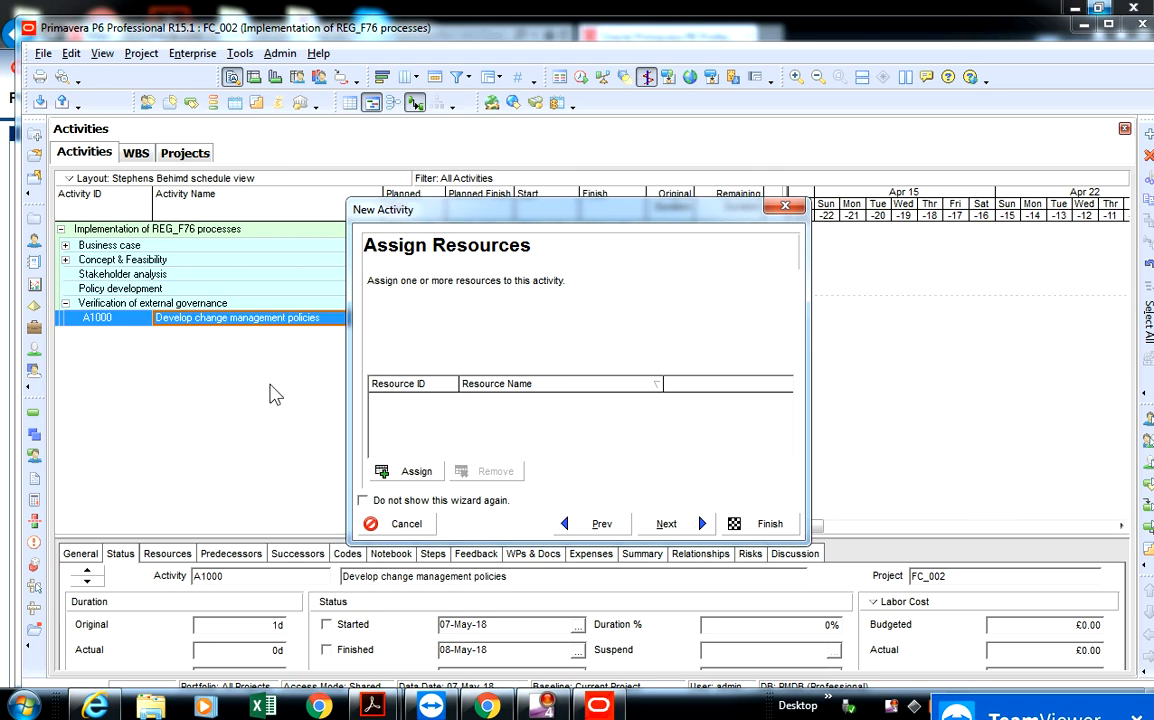
# - Skip resource assignment for the new activity and choose Fixed Duration & Units as its duration type
pyautogui.click(665, 525)
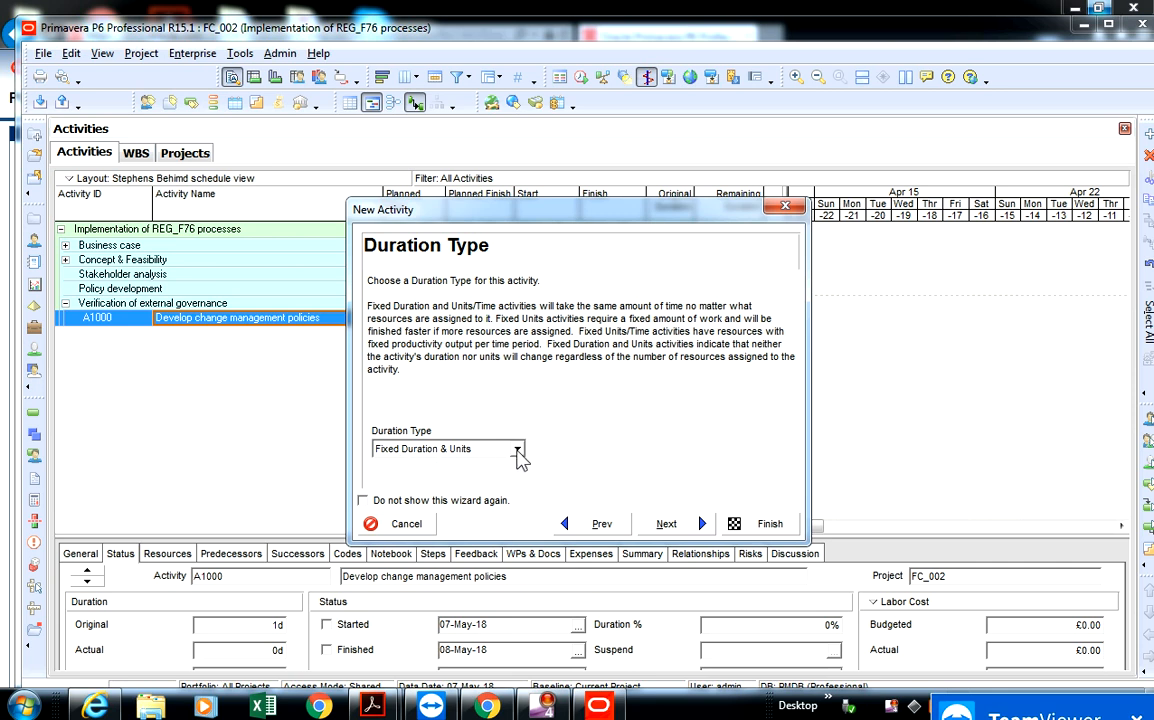
pyautogui.click(517, 451)
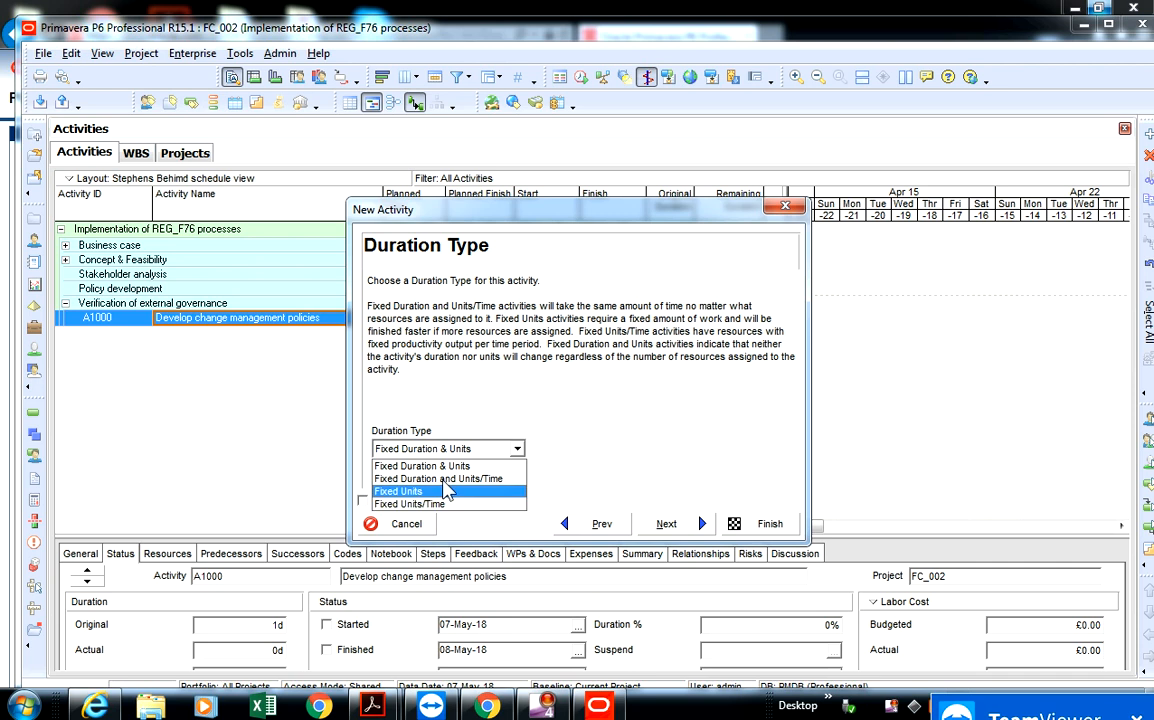
pyautogui.click(410, 467)
pyautogui.click(700, 525)
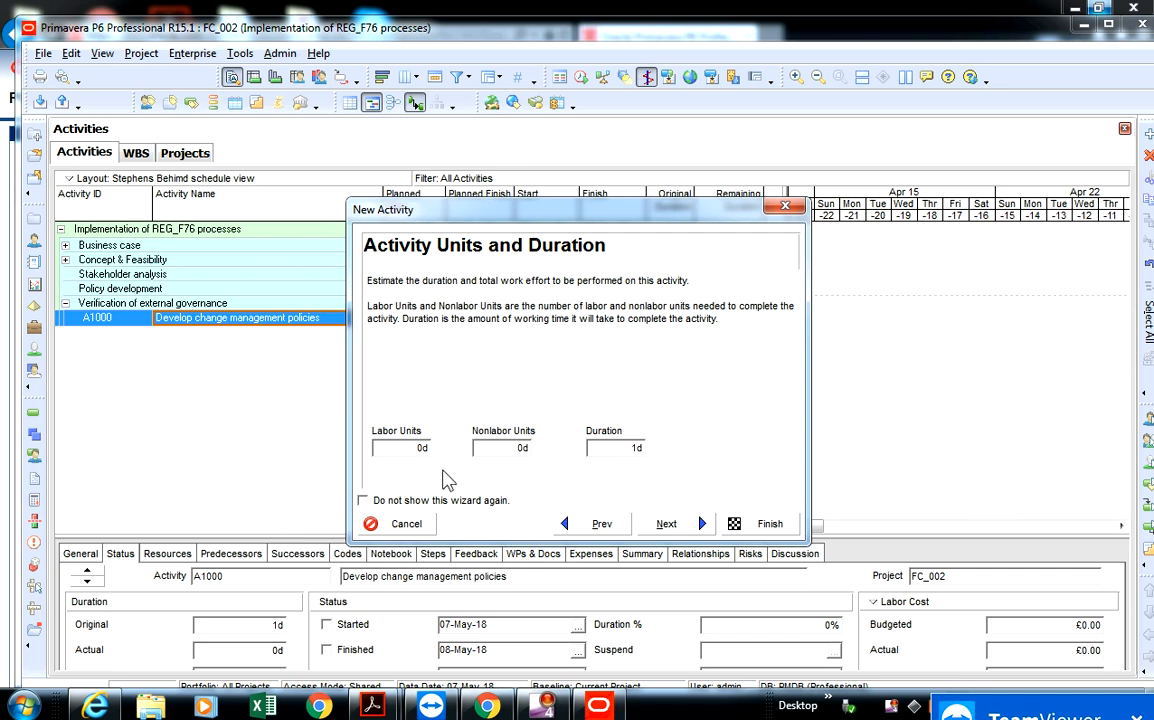
# - Set the new activity's duration to 2w, leaving the labor and nonlabor units at zero
pyautogui.click(603, 448)
pyautogui.moveTo(603, 448); pyautogui.dragTo(577, 452)
pyautogui.write('2w')
pyautogui.click(676, 528)
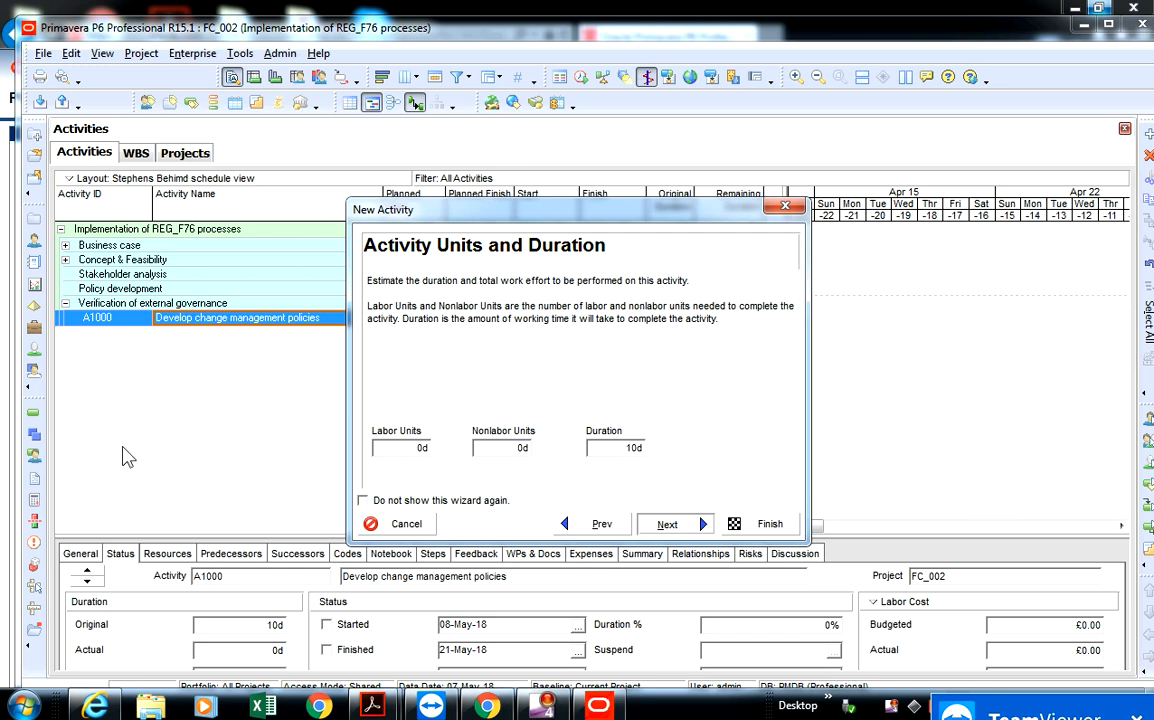
pyautogui.click(667, 524)
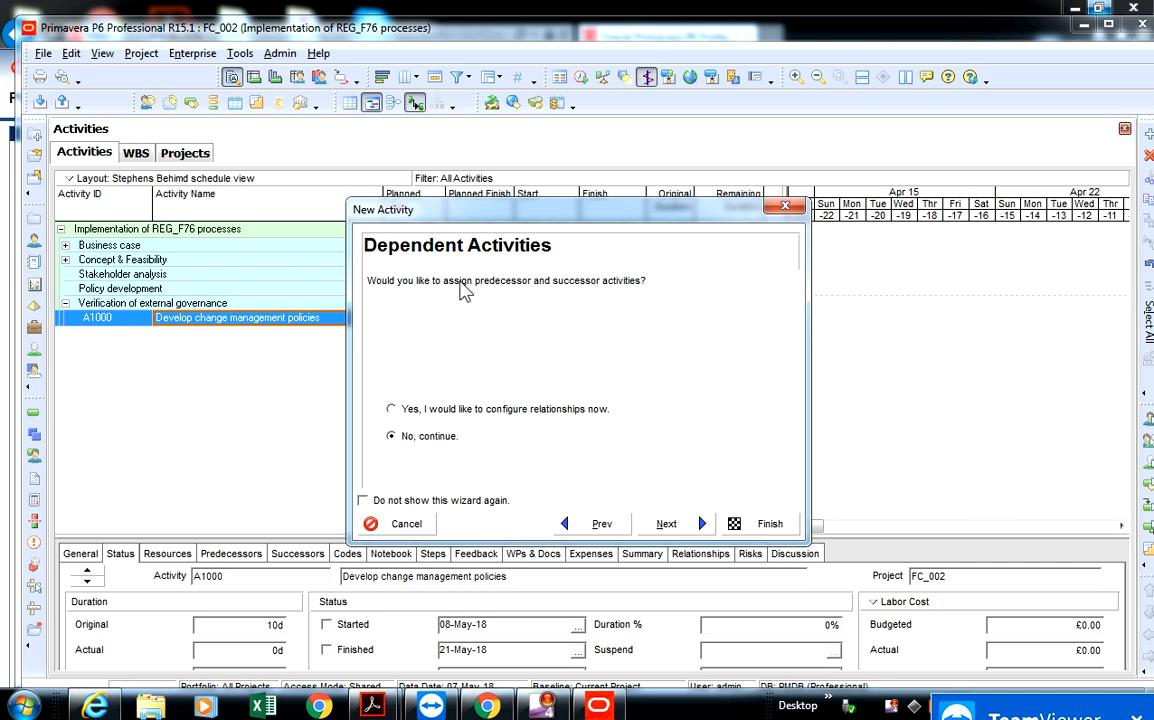
# - Finish creating the activity without configuring relationships or further activity details
pyautogui.click(688, 530)
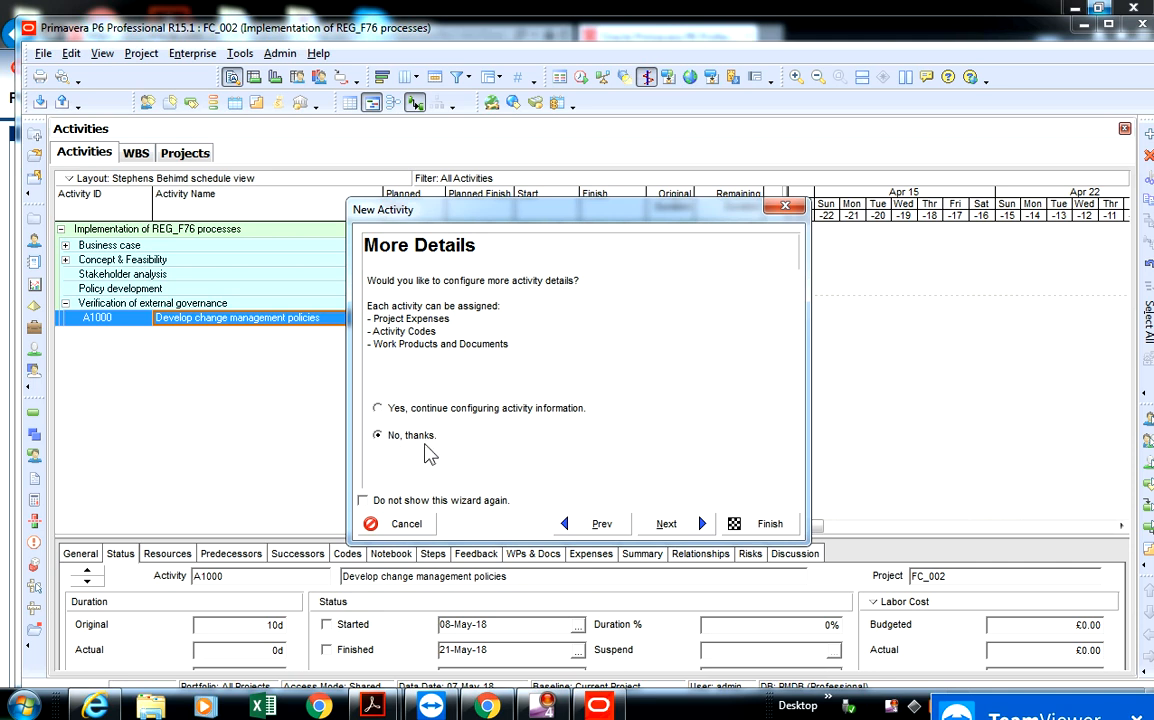
pyautogui.click(666, 523)
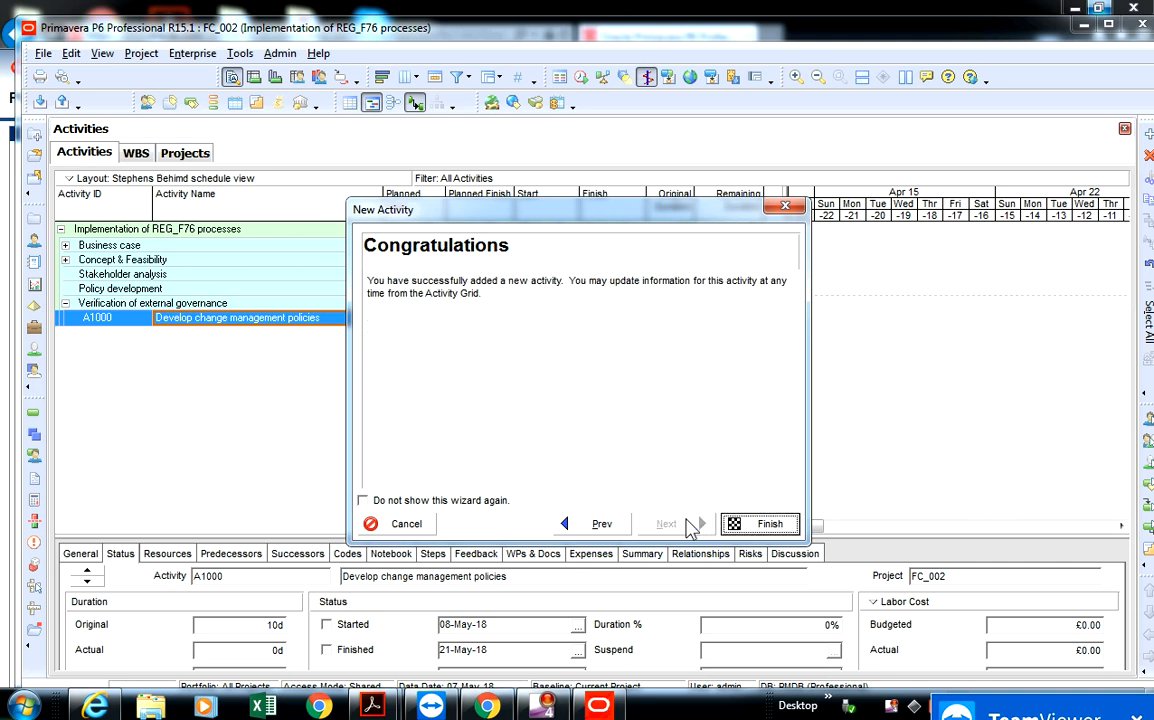
pyautogui.click(775, 525)
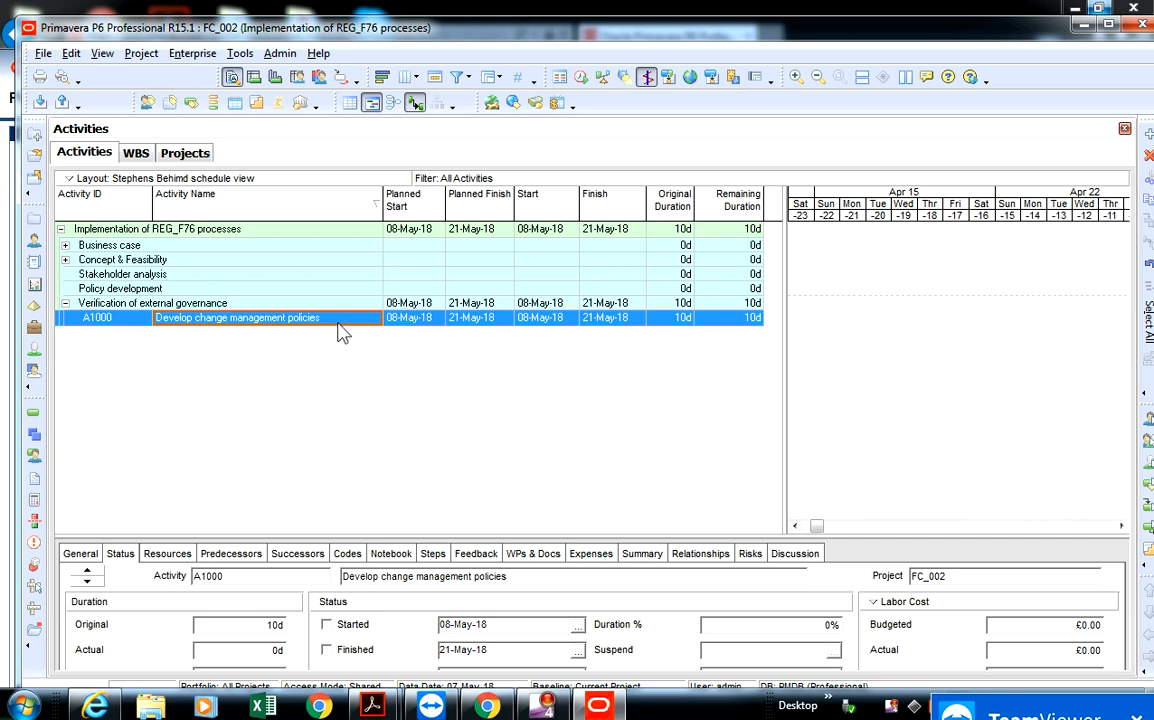
# - Expand the Business case WBS element and add a new activity directly under it
pyautogui.click(66, 247)
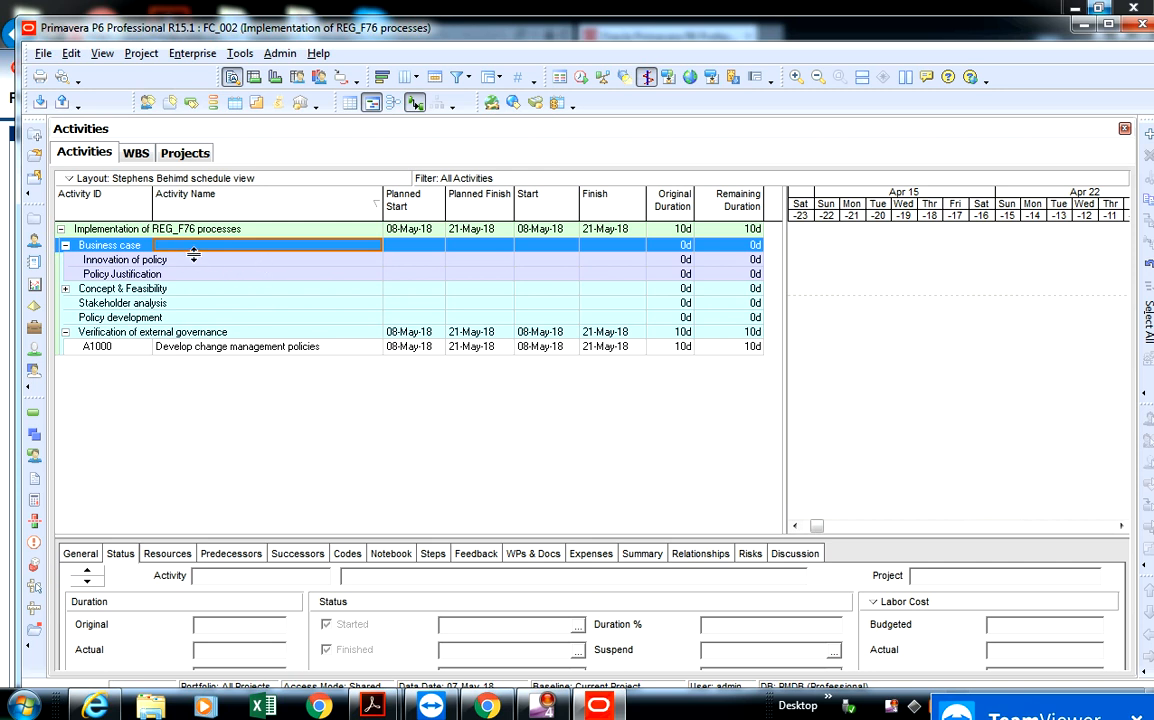
pyautogui.rightClick(270, 249)
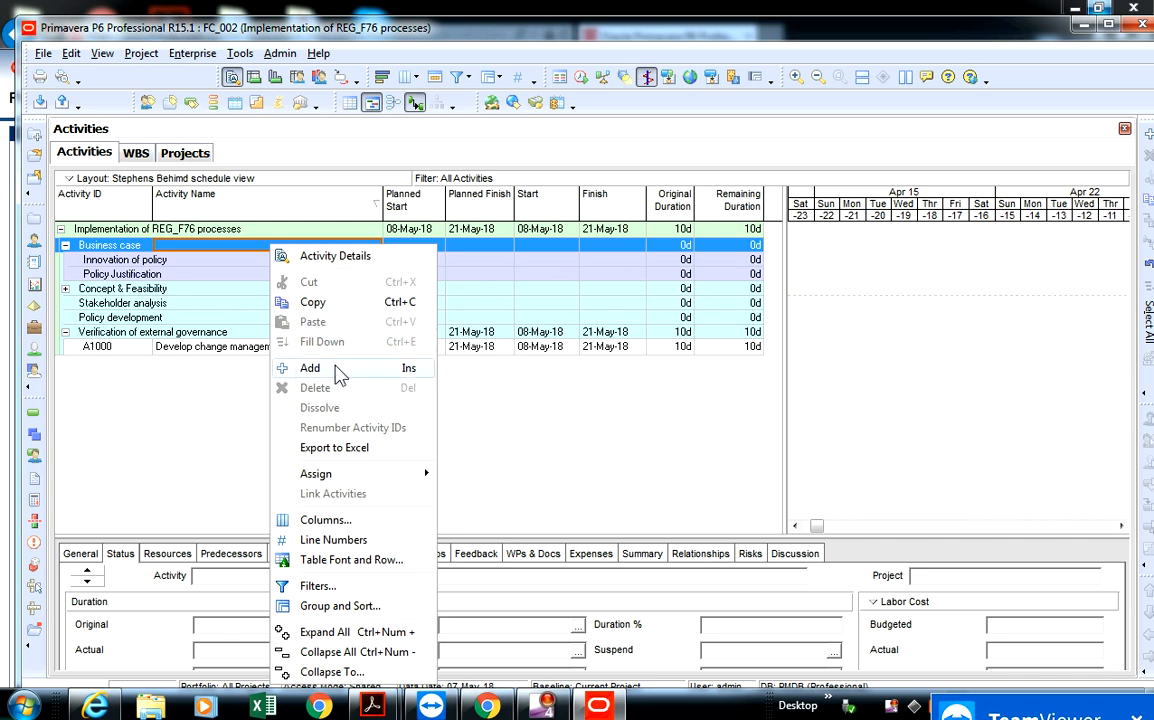
pyautogui.press('Escape')
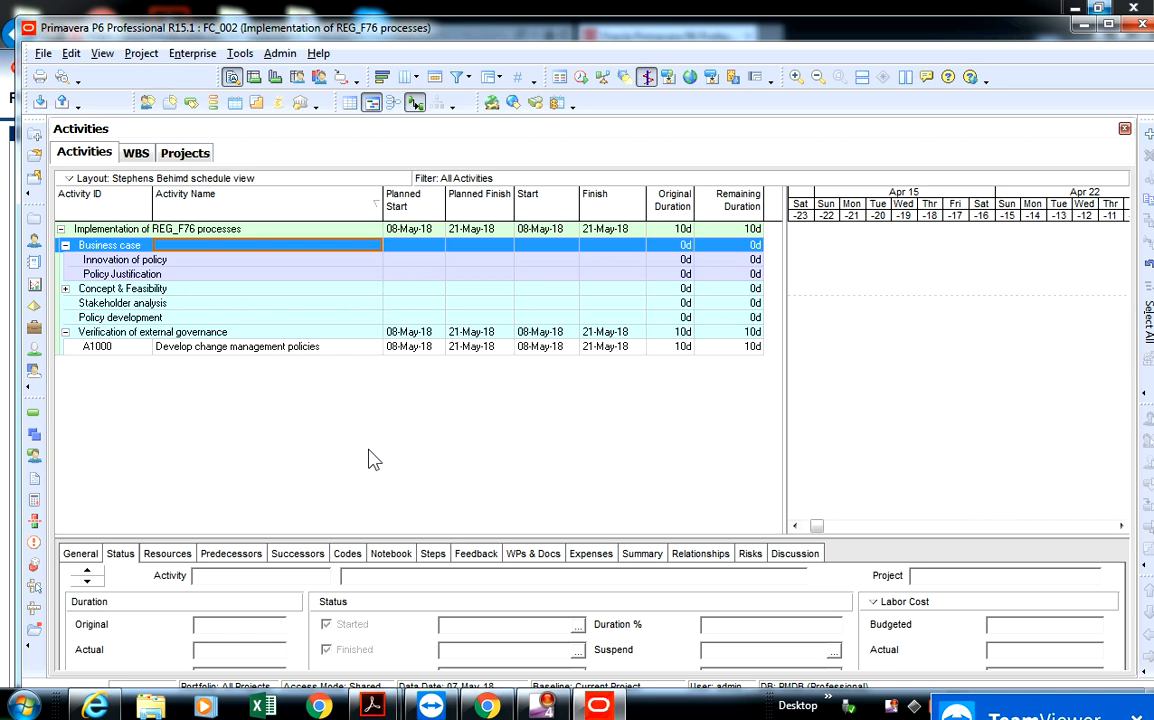
pyautogui.press('Insert')
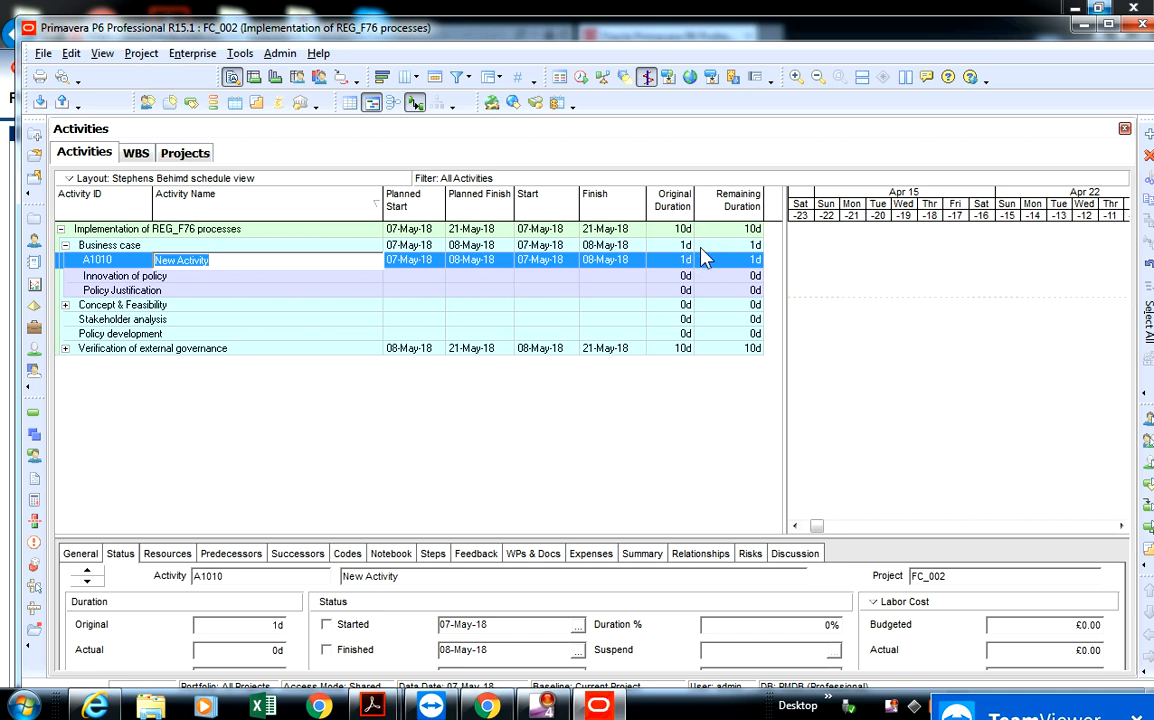
# - Set the default duration for new activities to 5d in the general admin preferences
pyautogui.click(268, 60)
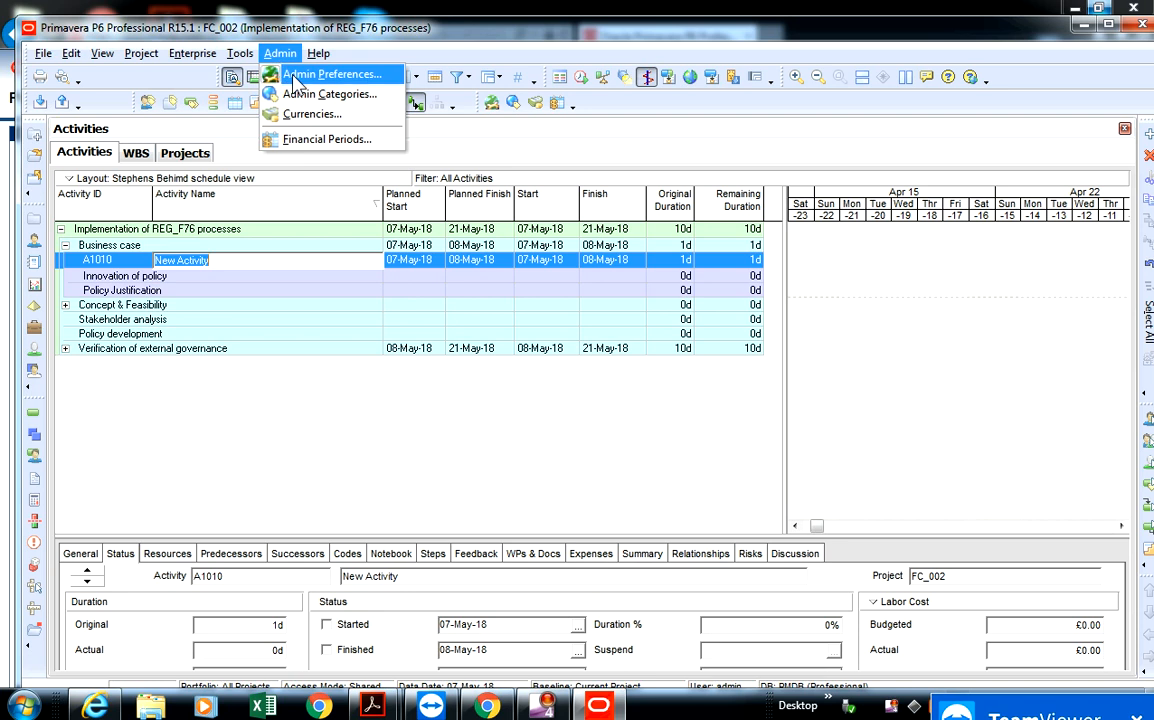
pyautogui.click(305, 84)
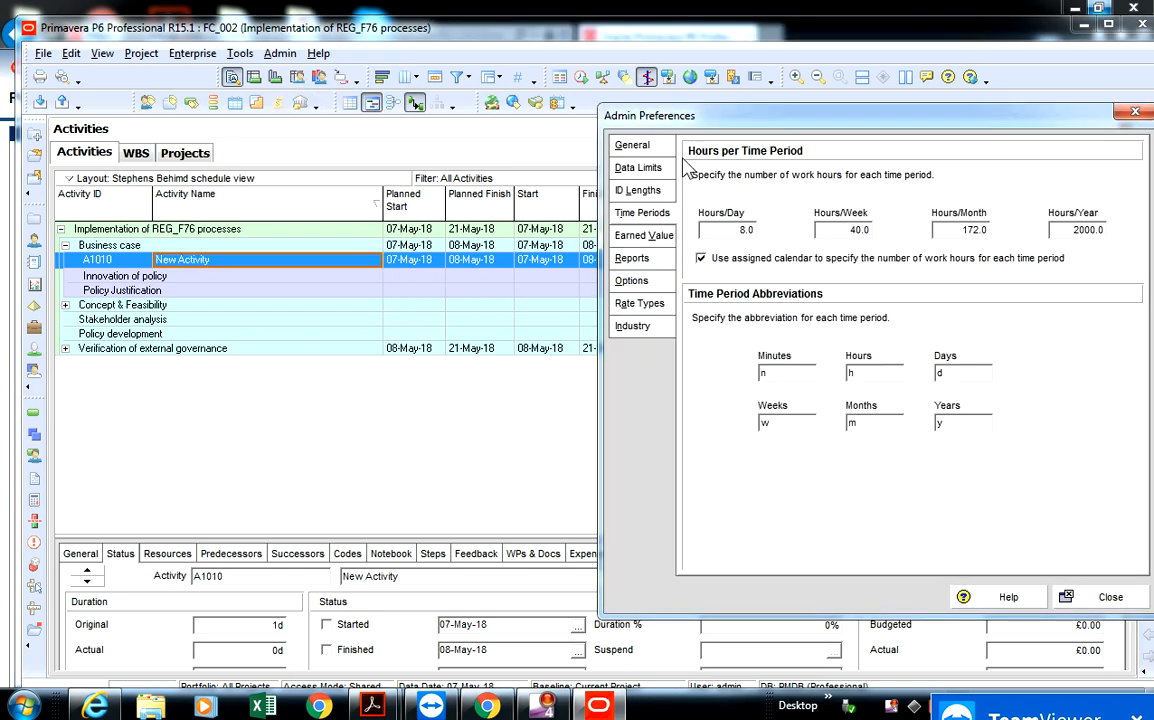
pyautogui.click(640, 146)
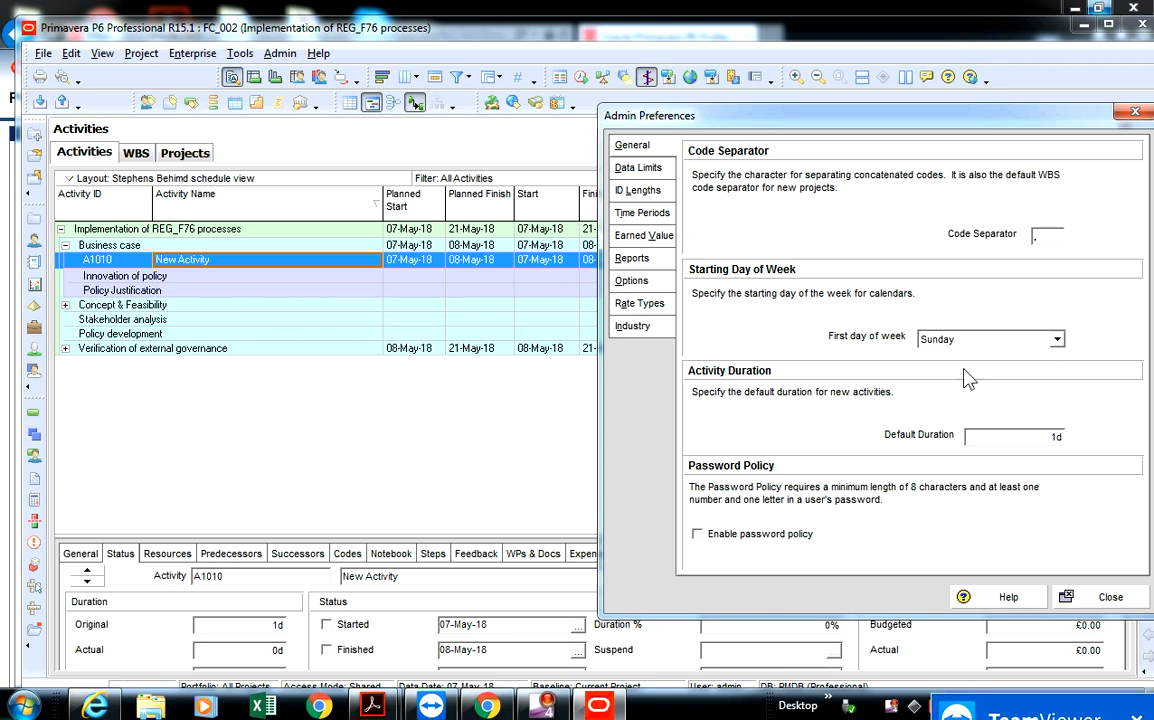
pyautogui.click(990, 435)
pyautogui.moveTo(996, 435); pyautogui.dragTo(948, 437)
pyautogui.write('5d')
pyautogui.click(1068, 598)
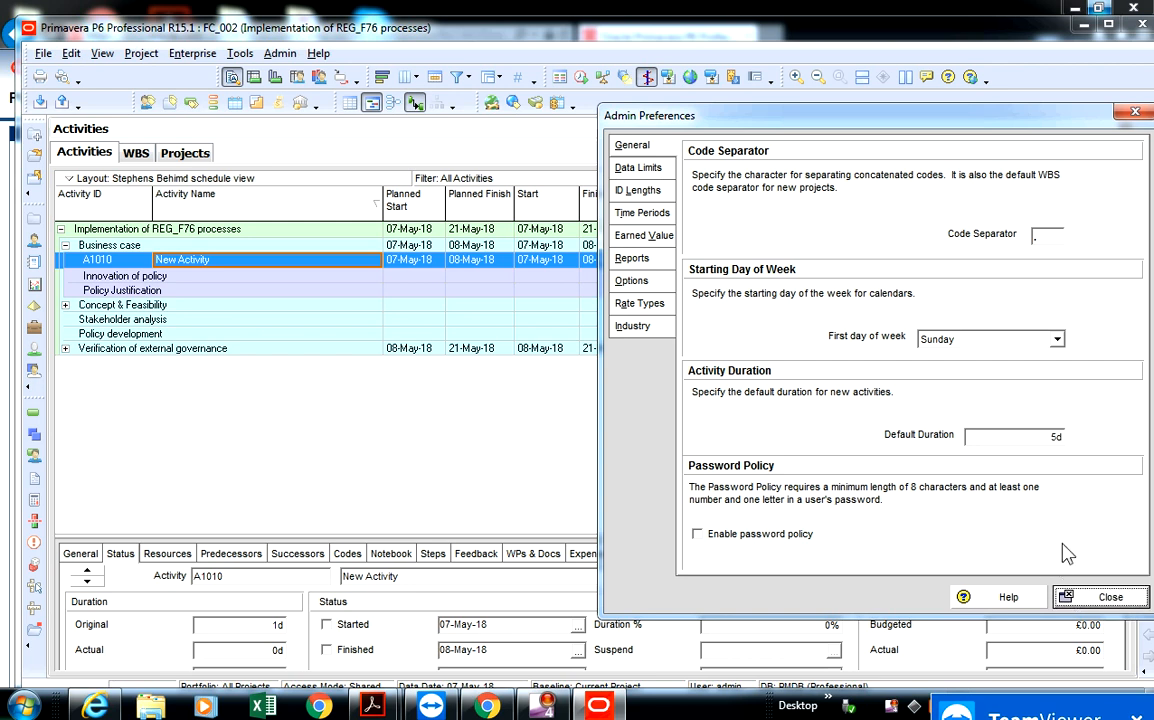
pyautogui.click(1105, 597)
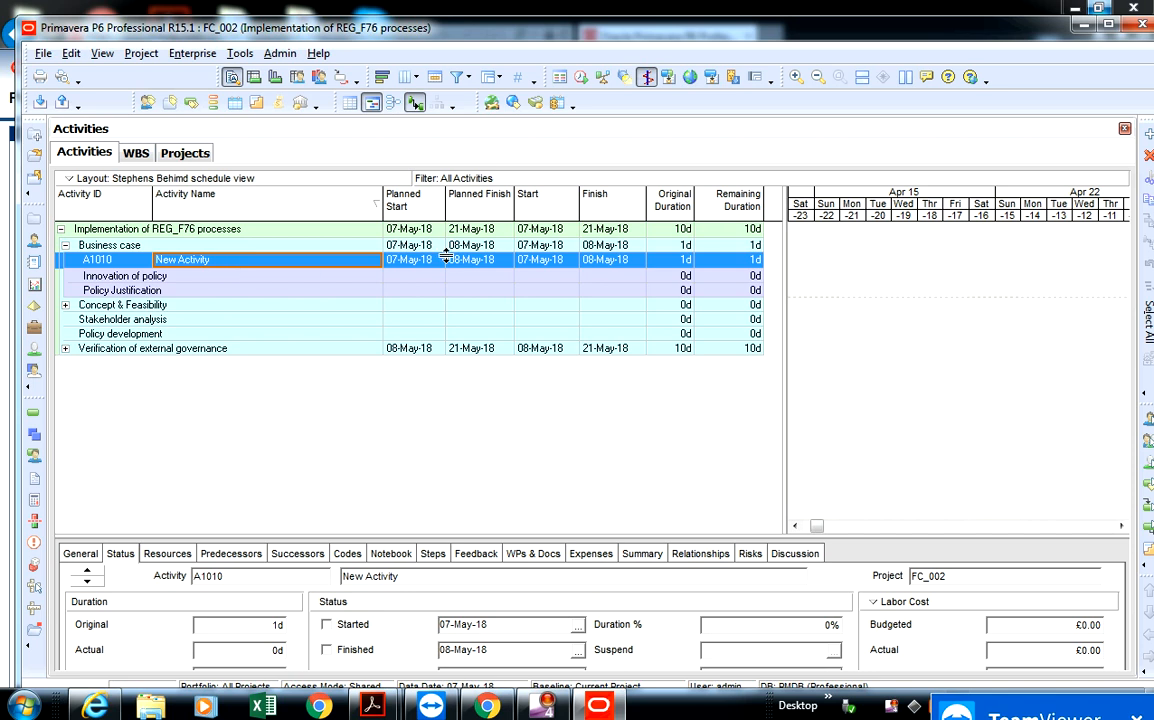
# - Name the new activity under Business case "Start milestone"
pyautogui.click(234, 262)
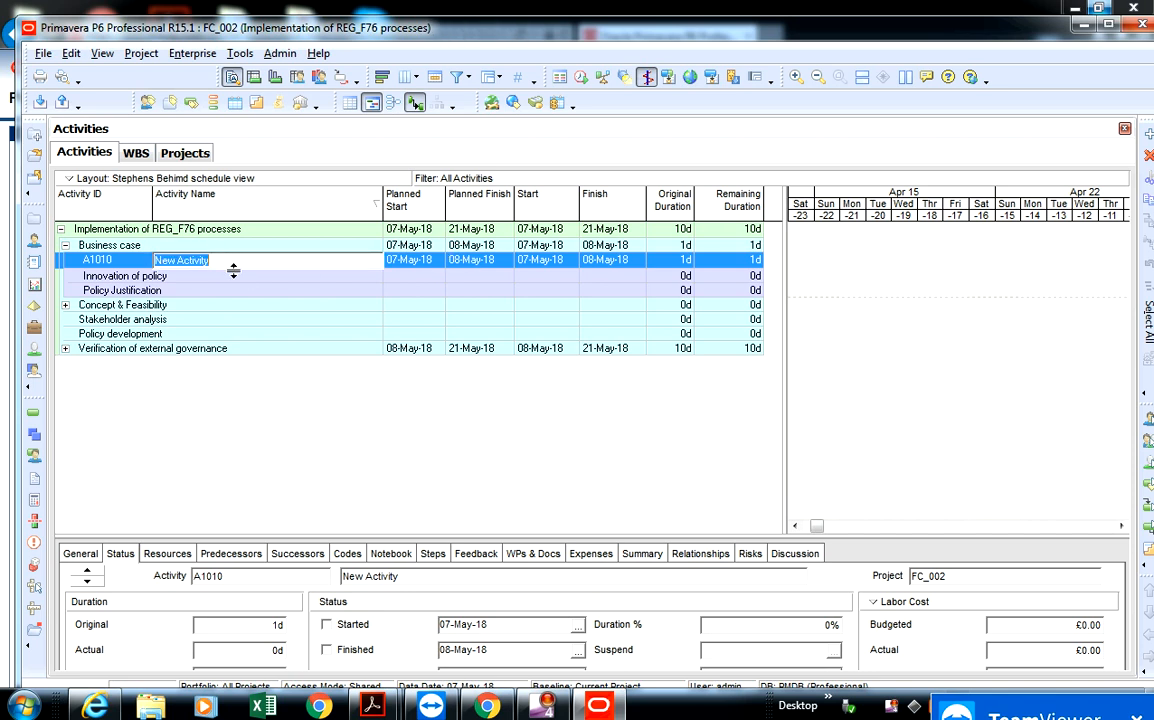
pyautogui.write('Start miletsto')
pyautogui.press('BackSpace')
pyautogui.press('BackSpace')
pyautogui.press('BackSpace')
pyautogui.press('BackSpace')
pyautogui.write('stone')
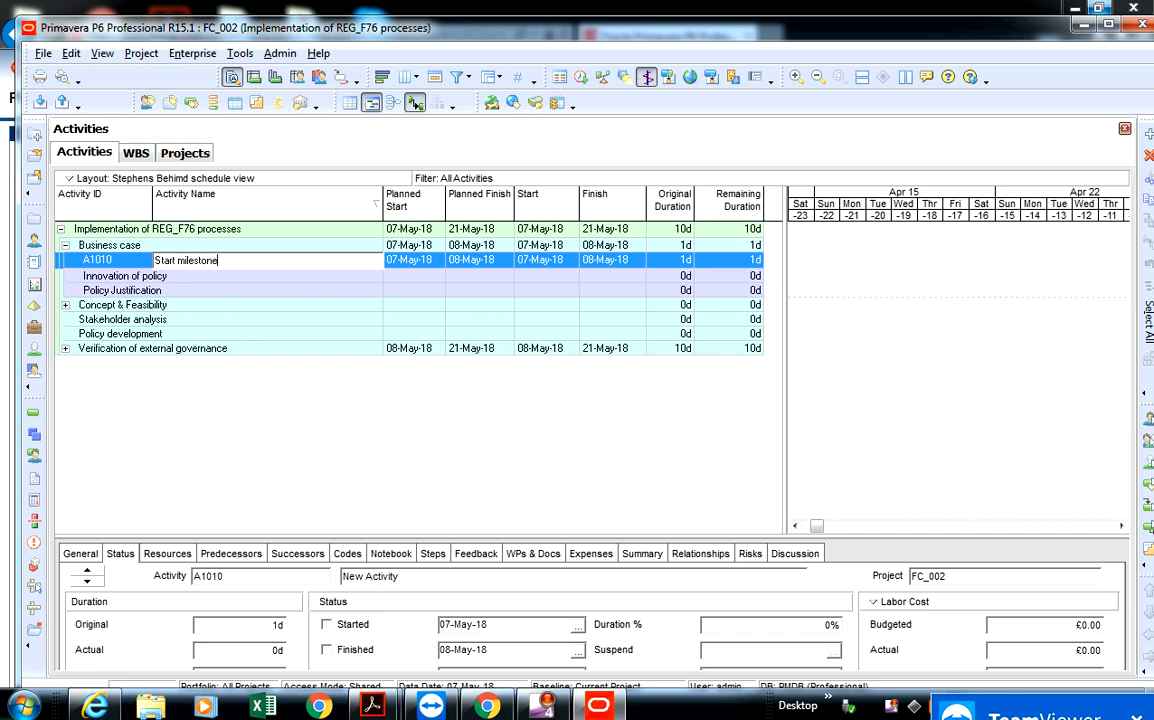
pyautogui.press('Return')
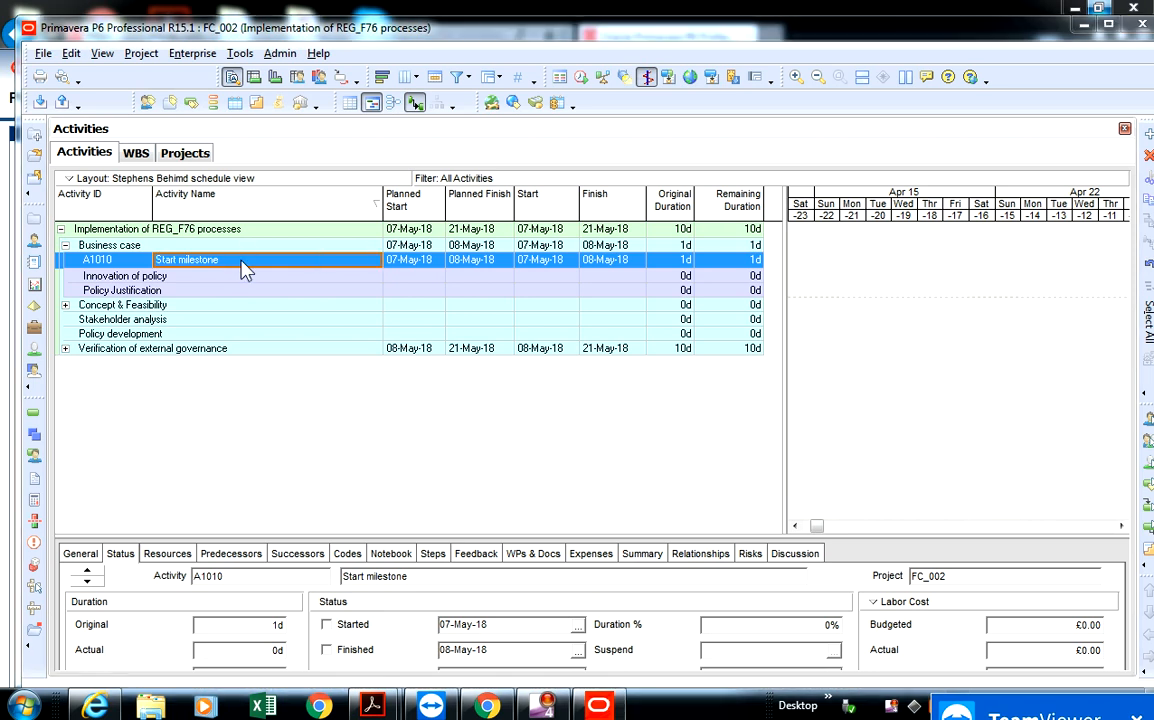
# - Rename the activity under Business case as "Start business case development"
pyautogui.click(244, 261)
pyautogui.press('BackSpace')
pyautogui.press('BackSpace')
pyautogui.press('BackSpace')
pyautogui.press('BackSpace')
pyautogui.press('BackSpace')
pyautogui.press('BackSpace')
pyautogui.press('BackSpace')
pyautogui.press('BackSpace')
pyautogui.press('BackSpace')
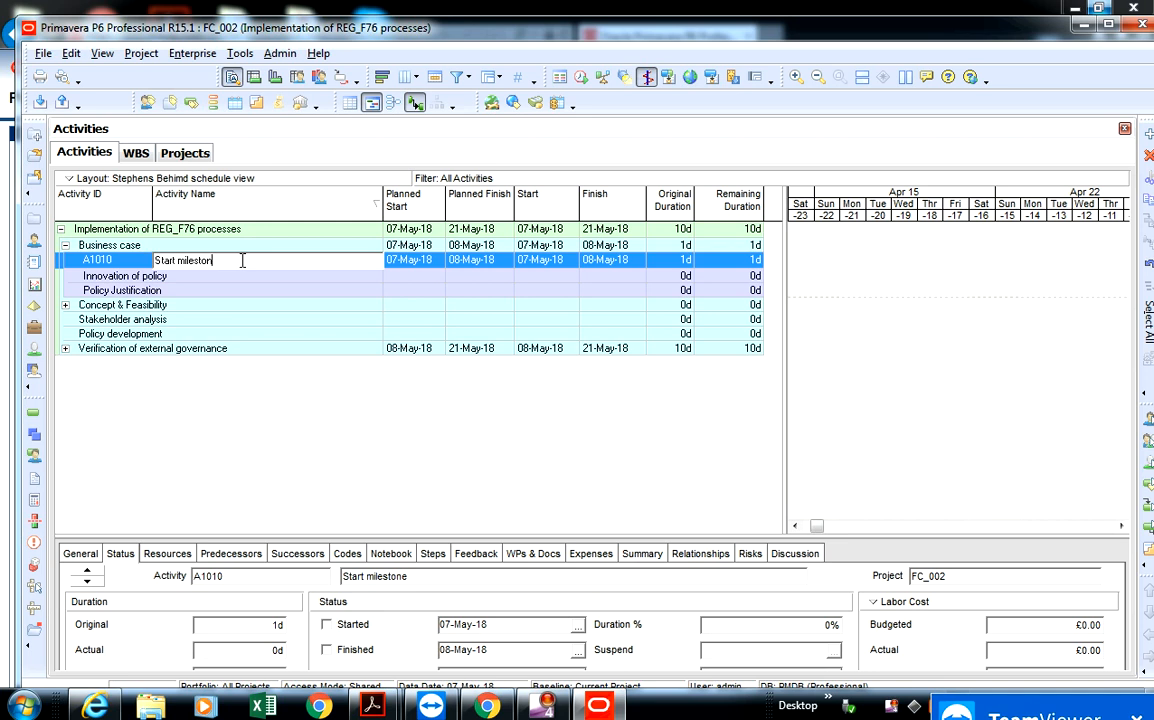
pyautogui.write('business case development')
pyautogui.press('Return')
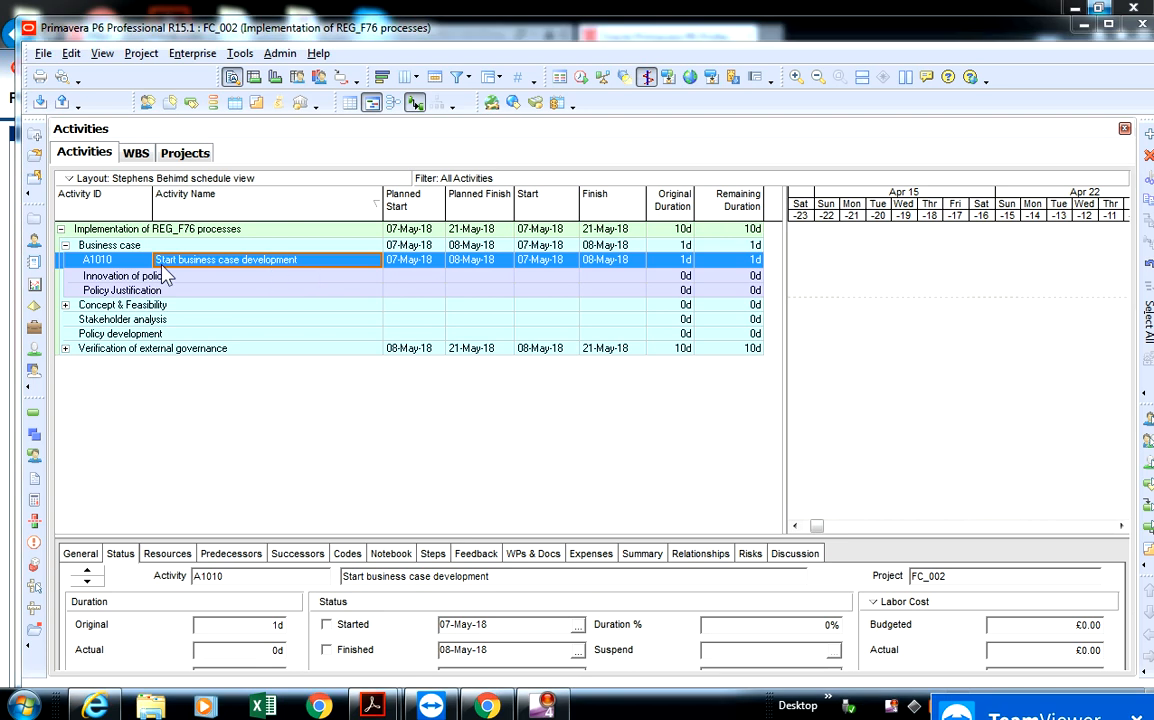
# - Enlarge the activity details area and set the type of "Start business case development" to Start Milestone
pyautogui.click(287, 275)
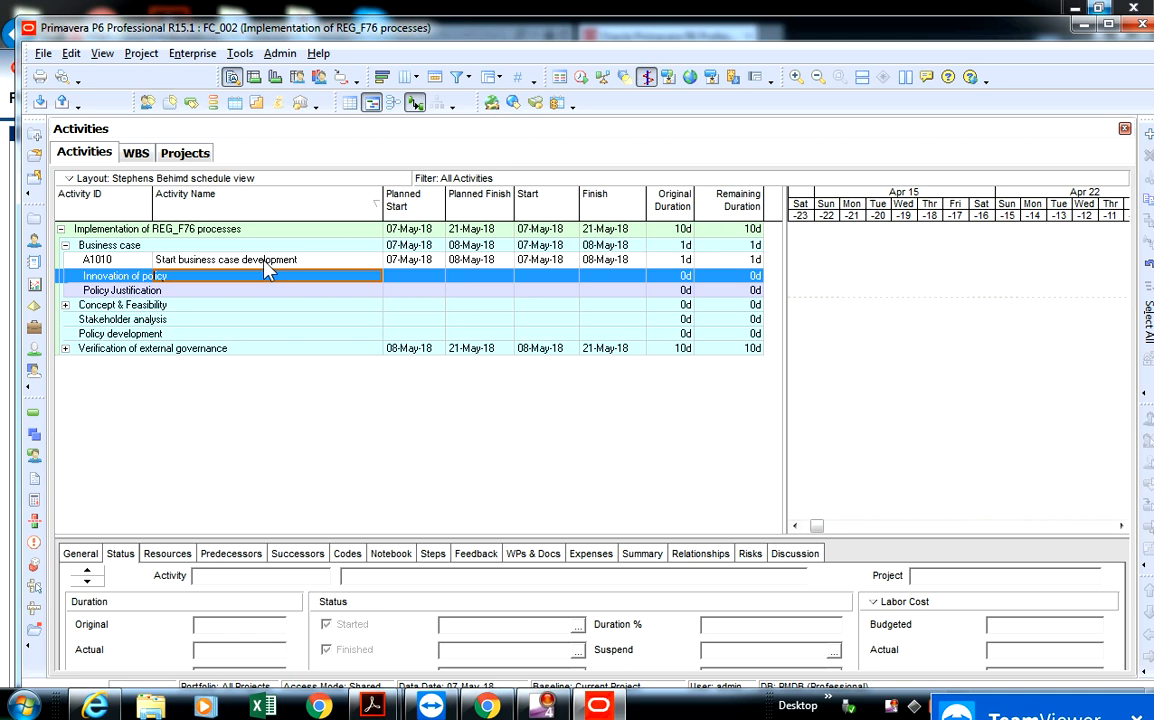
pyautogui.click(266, 262)
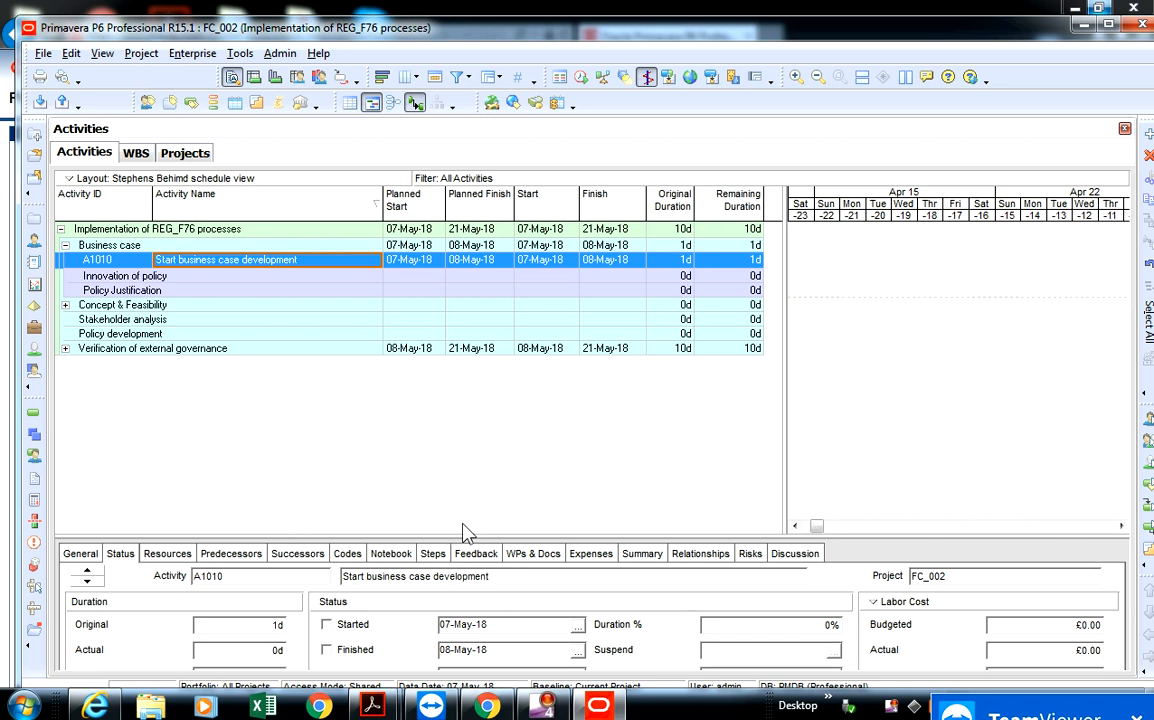
pyautogui.moveTo(453, 510); pyautogui.dragTo(450, 440)
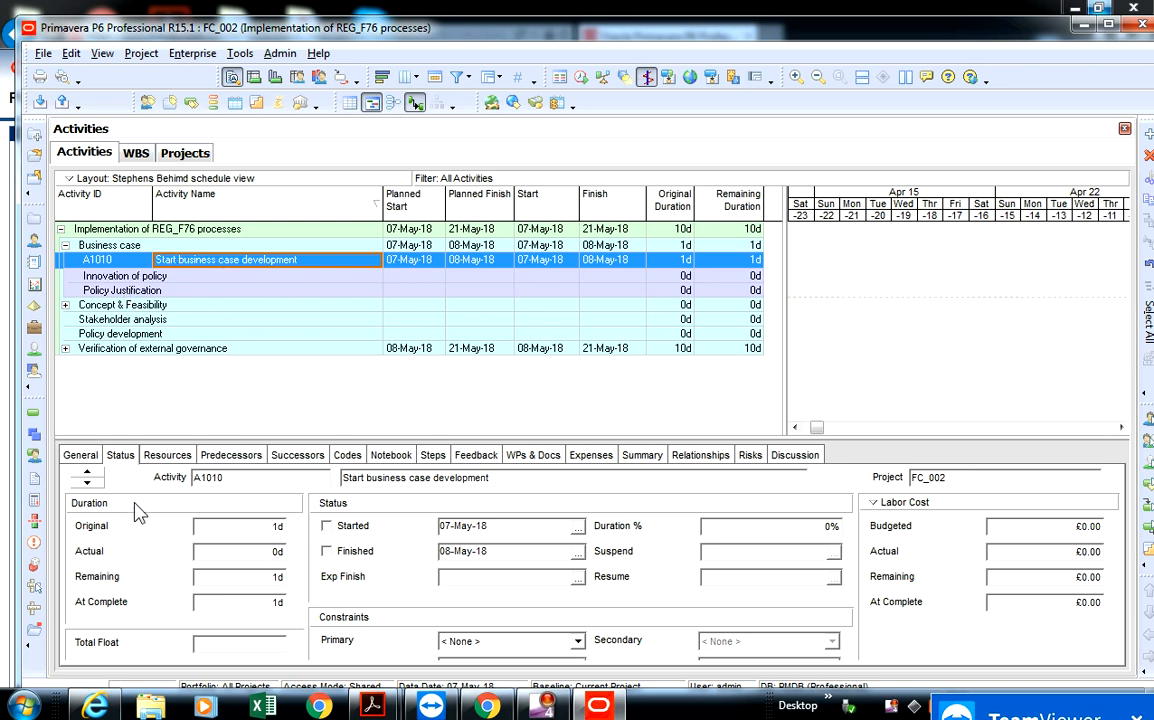
pyautogui.click(80, 455)
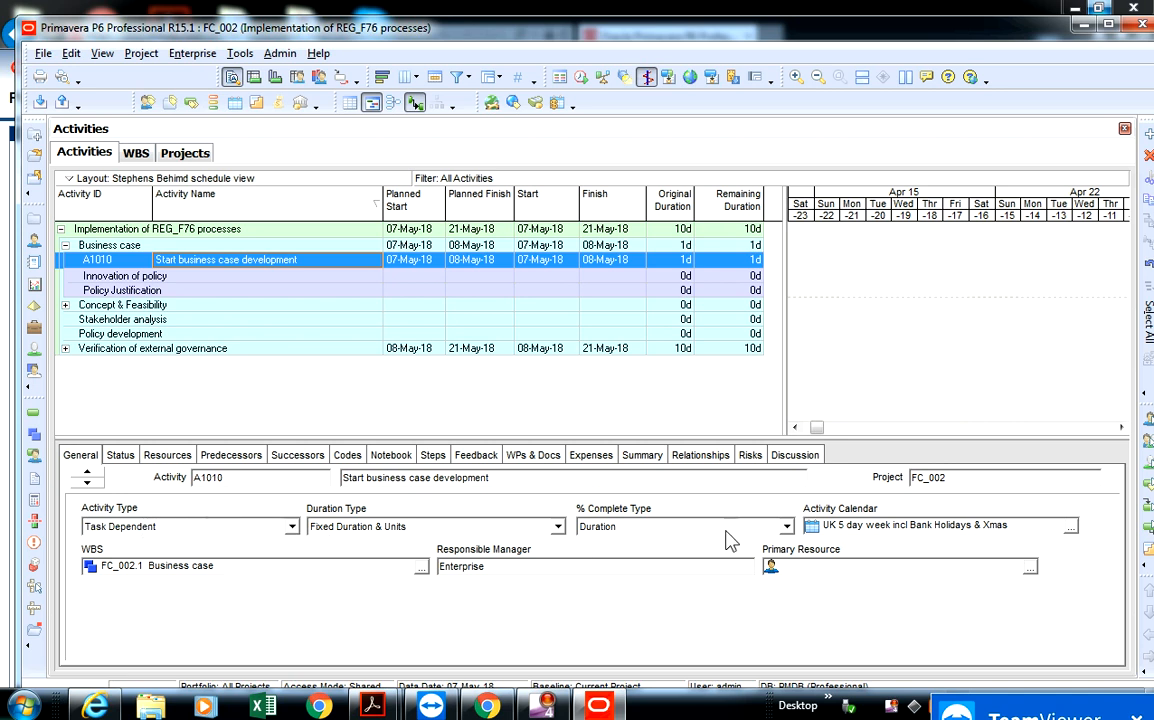
pyautogui.click(165, 526)
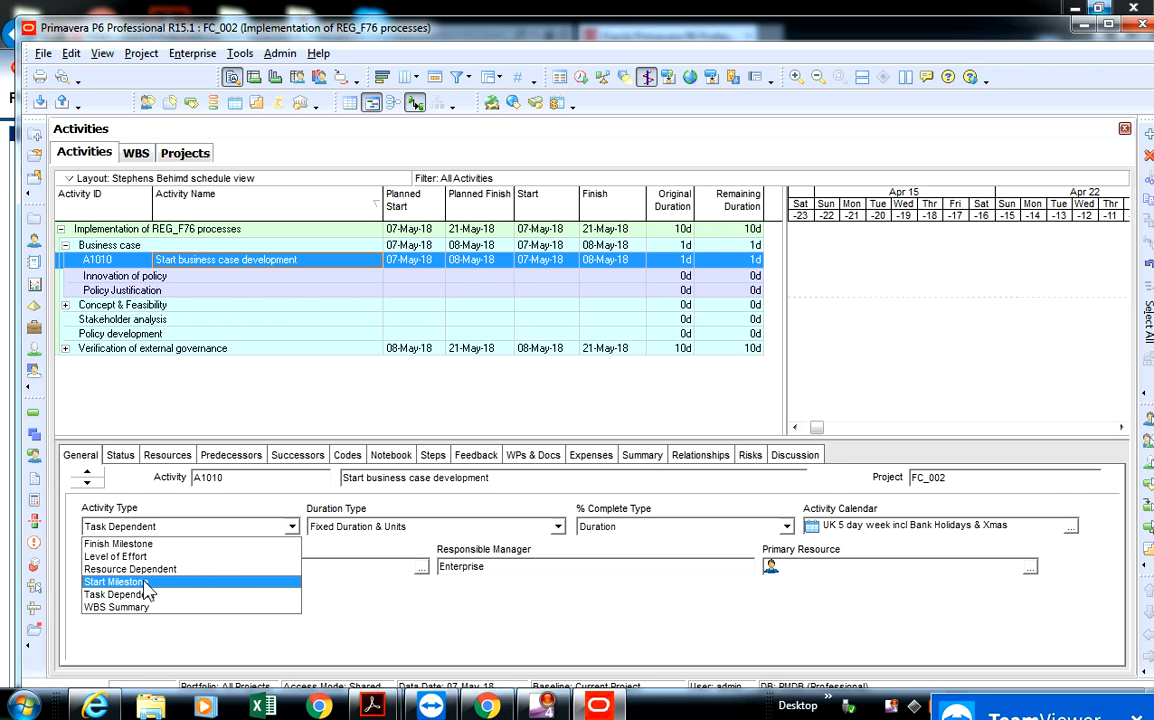
pyautogui.click(125, 581)
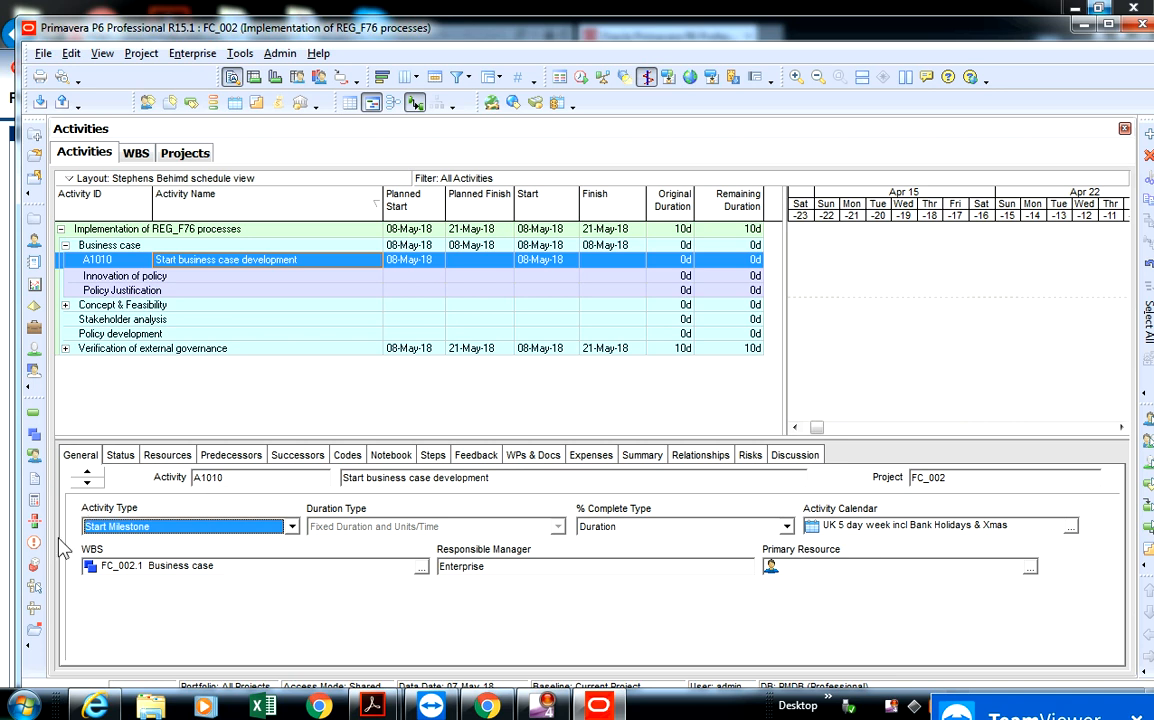
# - Review the available activity types for "Start business case development", keeping Start Milestone selected
pyautogui.click(290, 527)
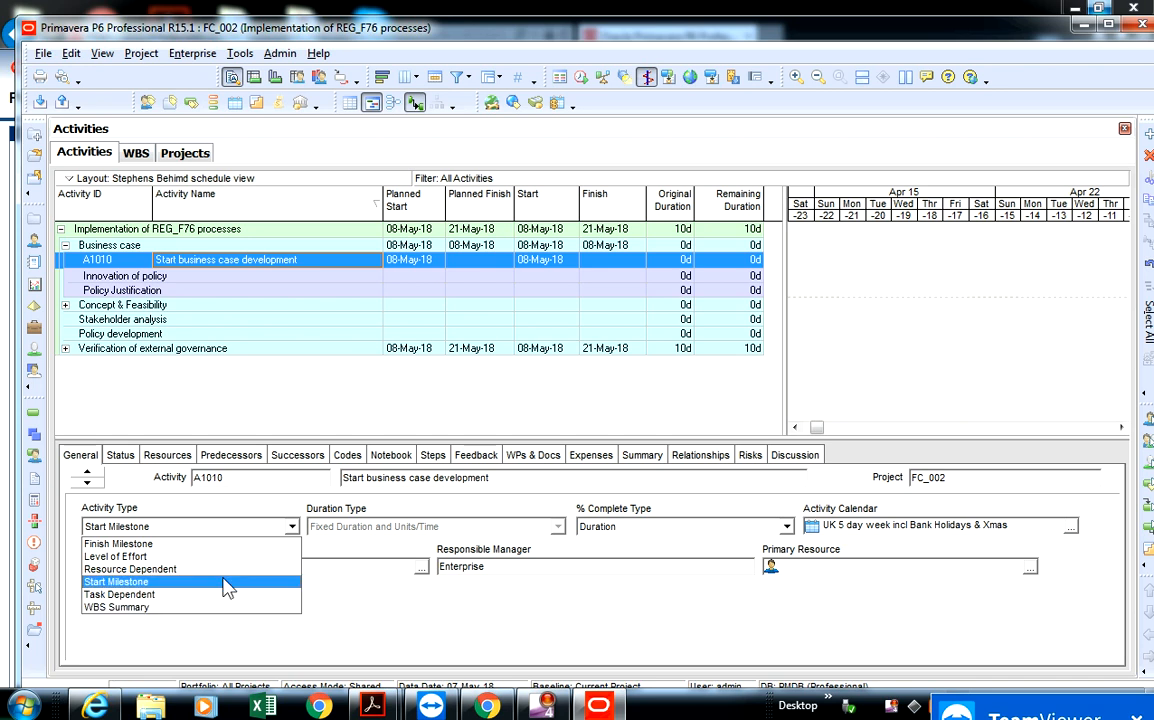
pyautogui.click(355, 620)
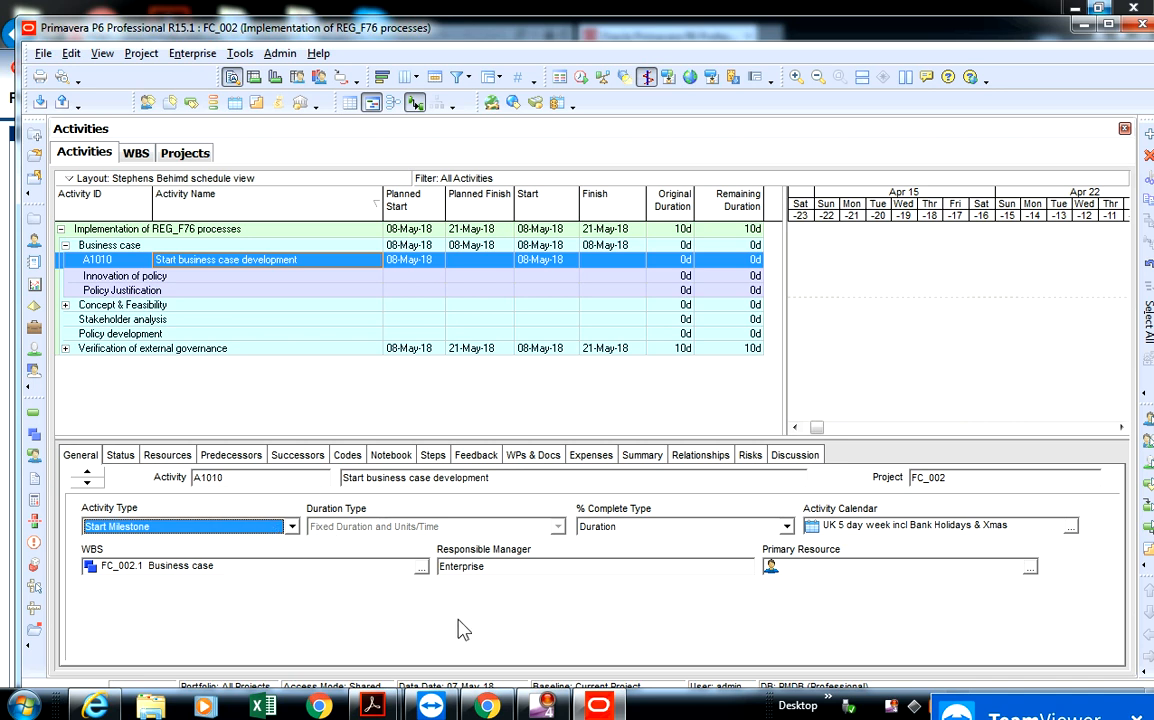
pyautogui.click(197, 529)
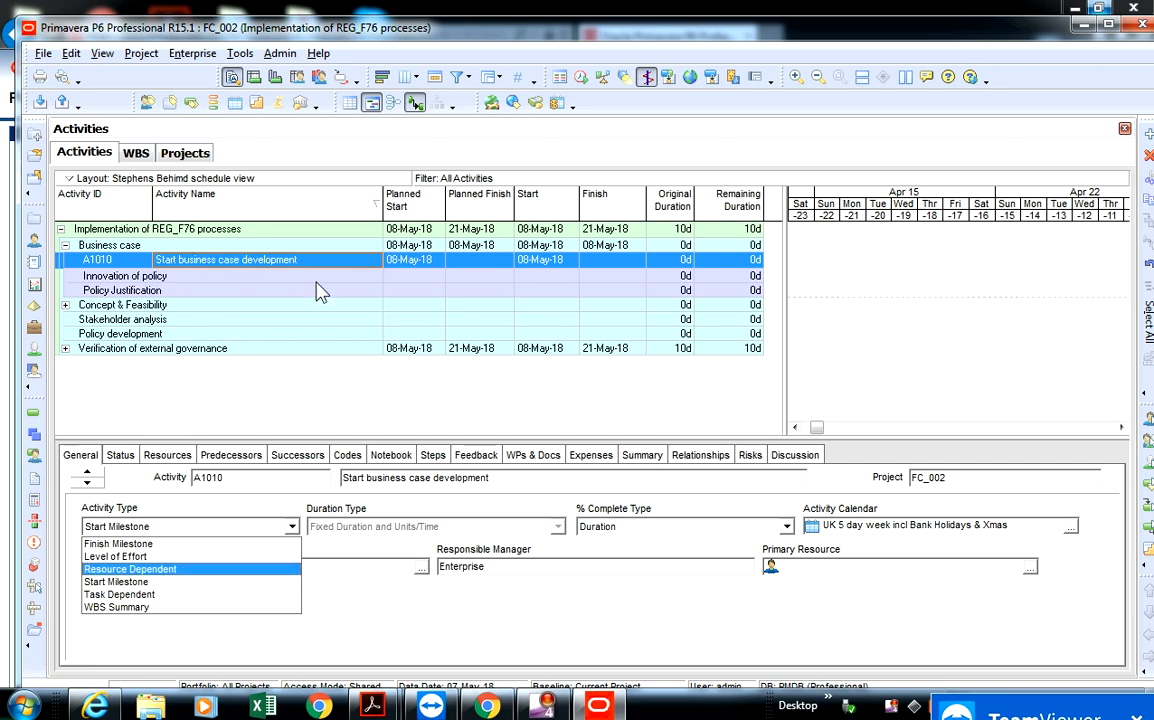
pyautogui.click(382, 369)
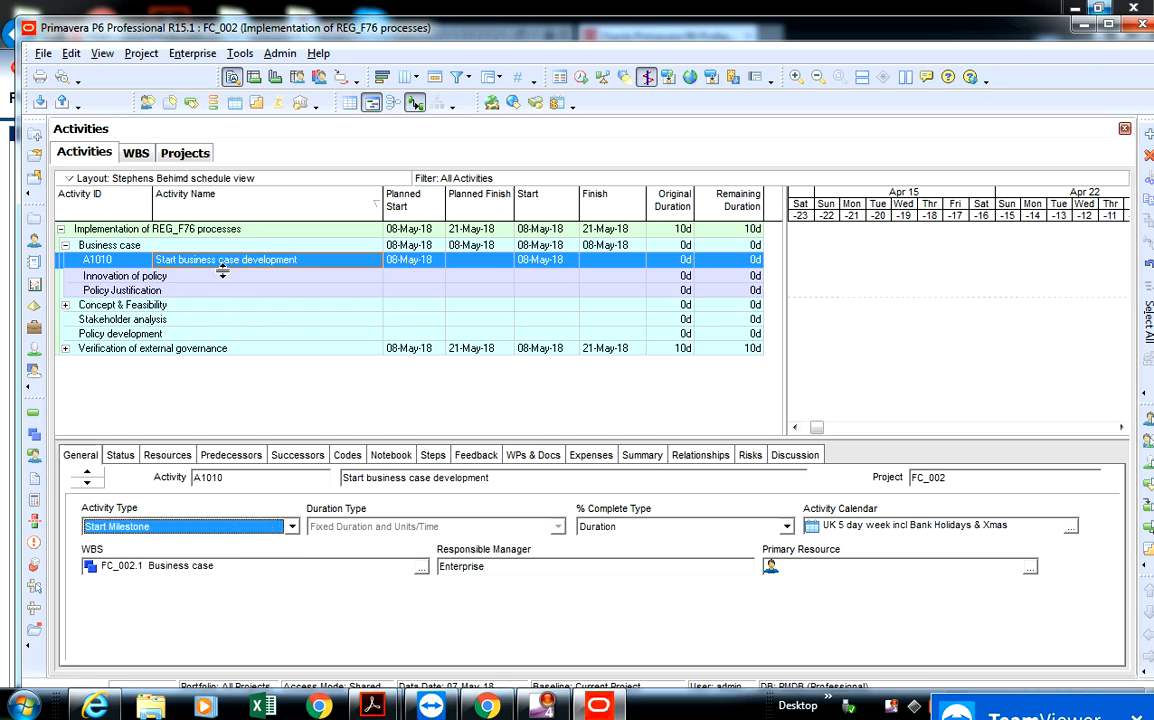
pyautogui.click(291, 527)
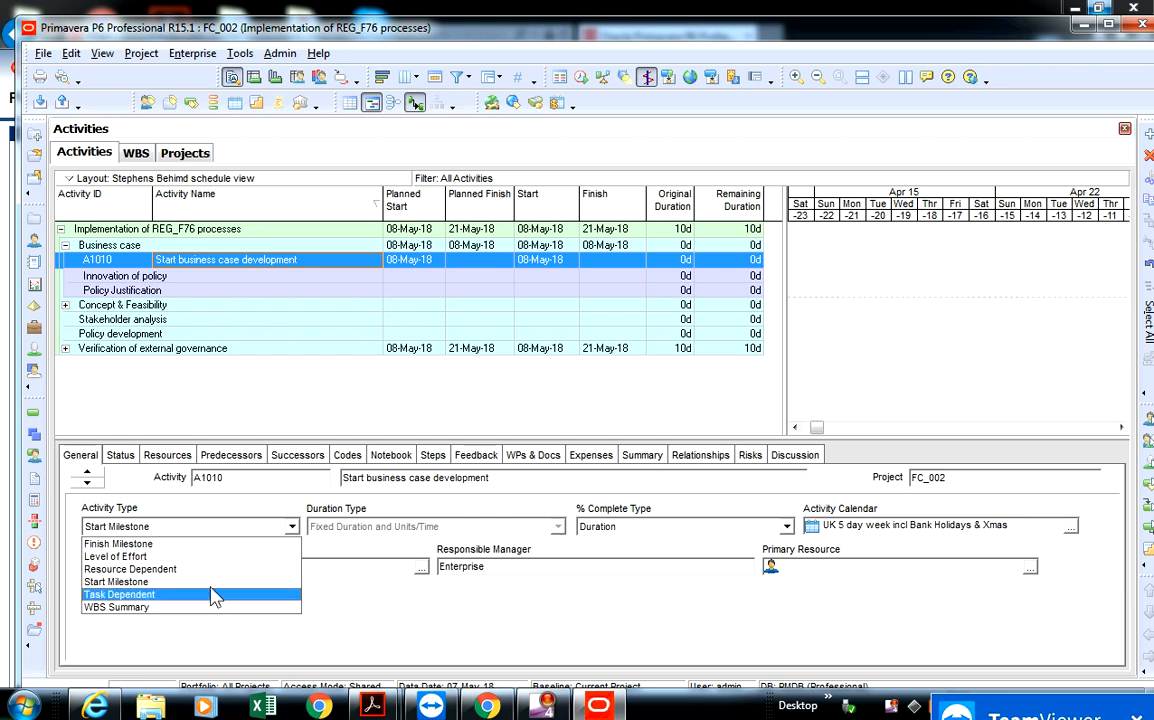
pyautogui.click(211, 582)
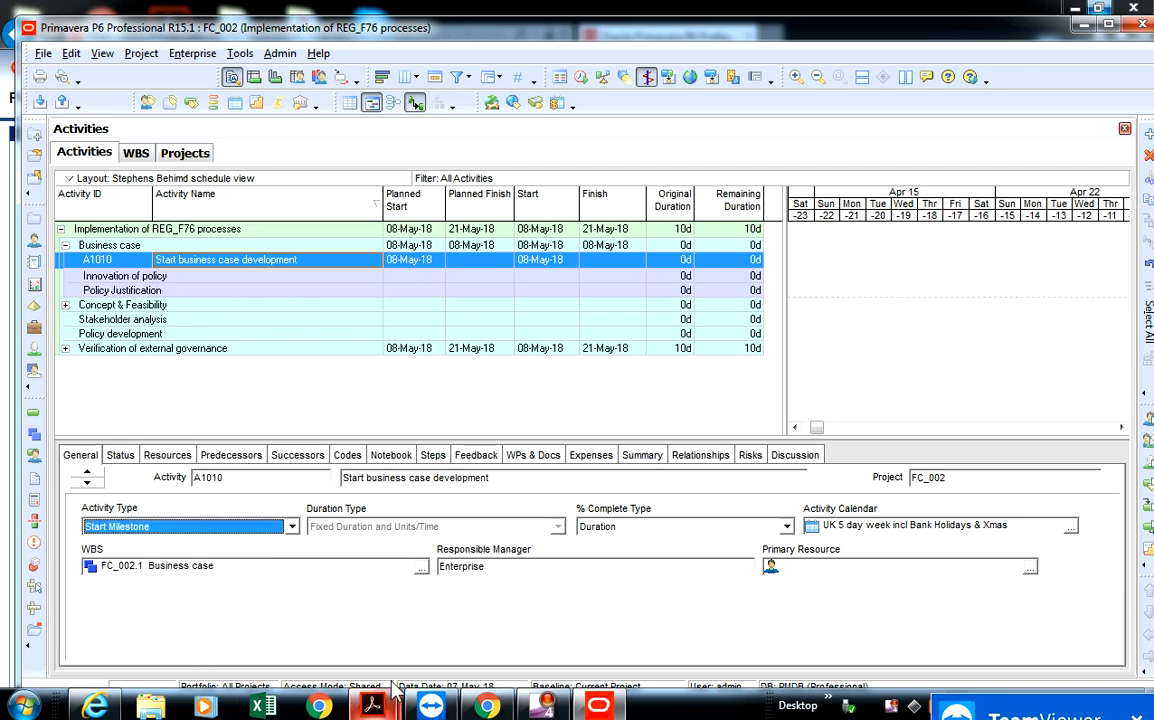
# - Switch to the P6 Professional Help page in the browser and read the opening definition of activities
pyautogui.click(487, 706)
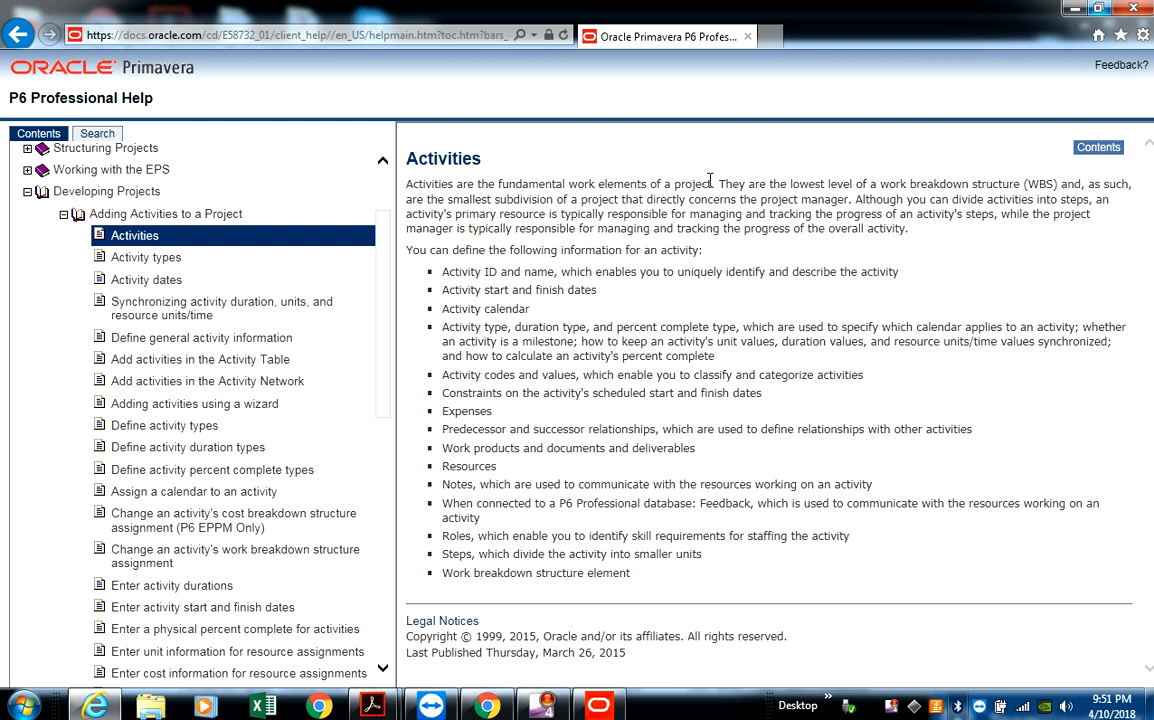
pyautogui.moveTo(711, 182); pyautogui.dragTo(430, 181)
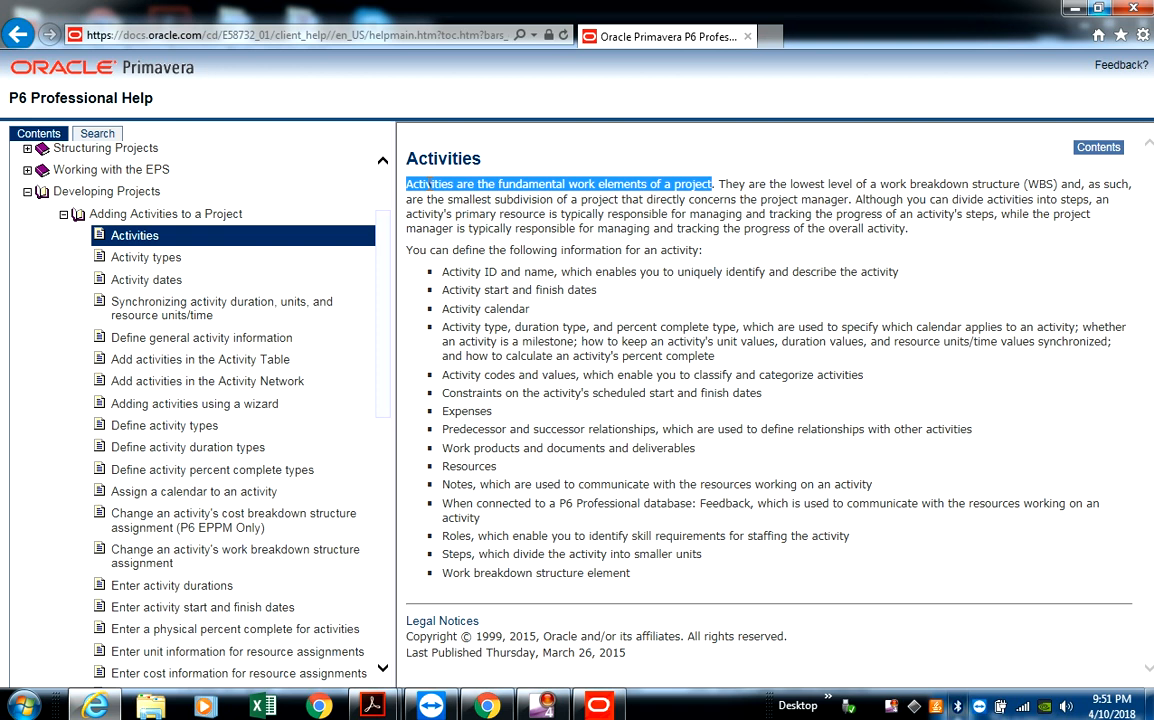
pyautogui.doubleClick(731, 184)
pyautogui.click(728, 189)
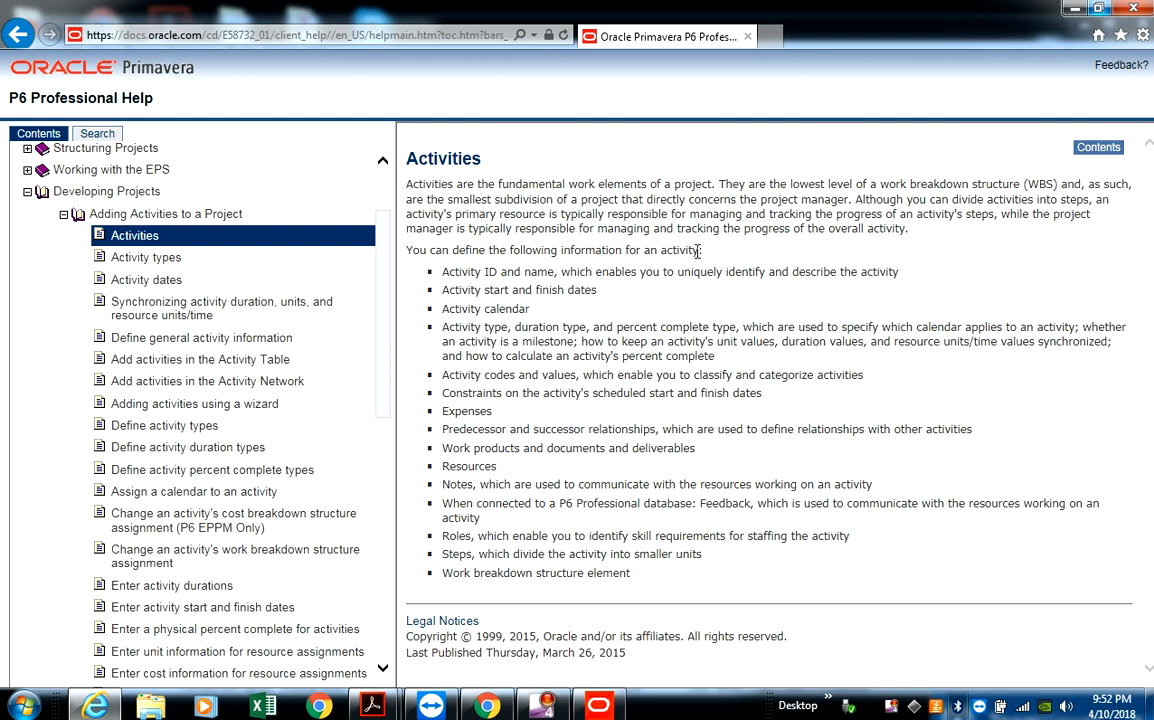
# - Switch back to Primavera P6 and examine the general, status, resource, relationship and code details of "Start business case development"
pyautogui.click(597, 705)
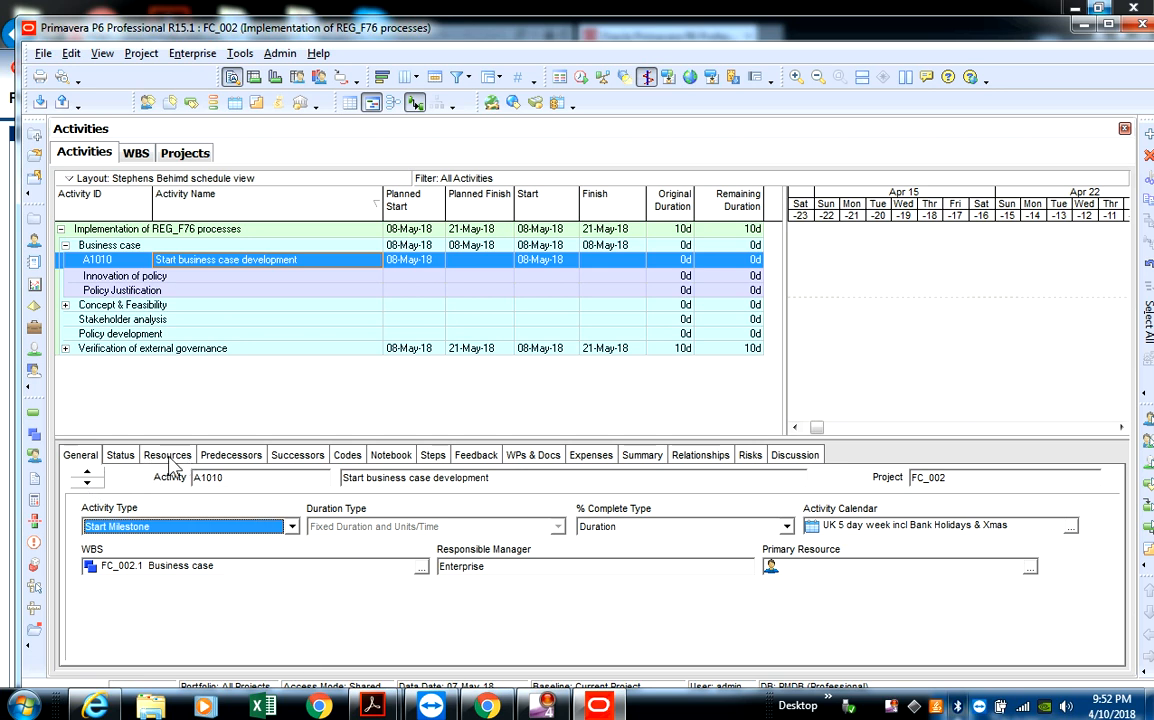
pyautogui.click(118, 457)
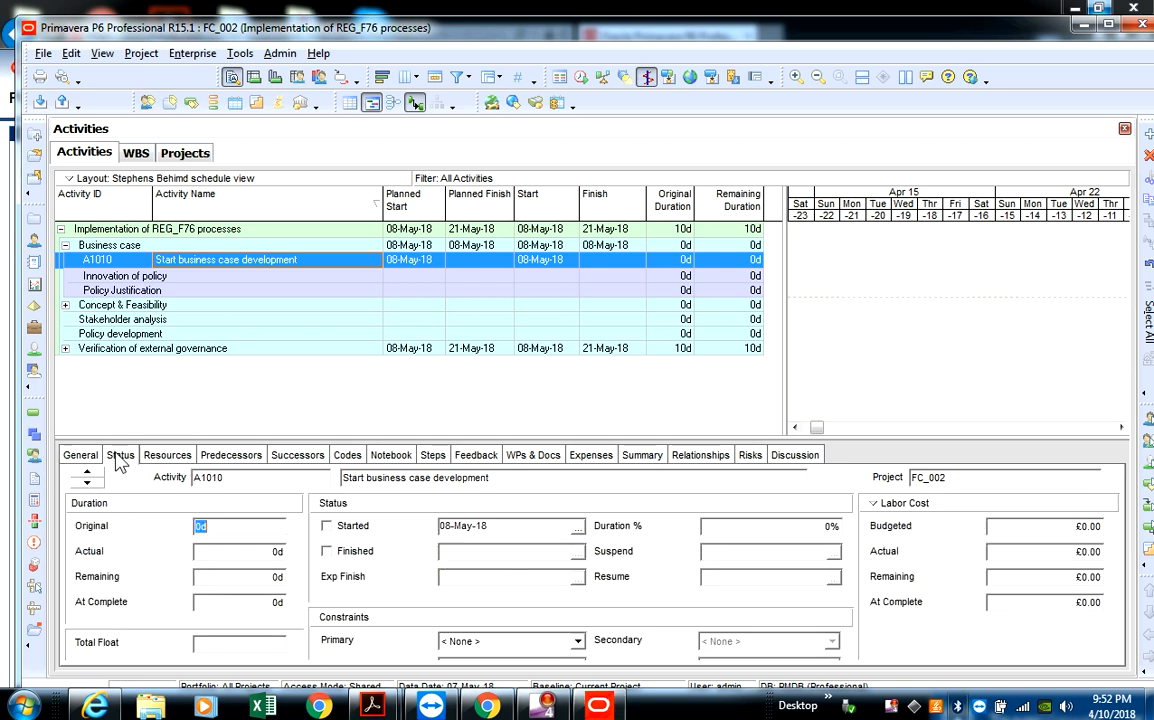
pyautogui.click(180, 458)
pyautogui.click(240, 458)
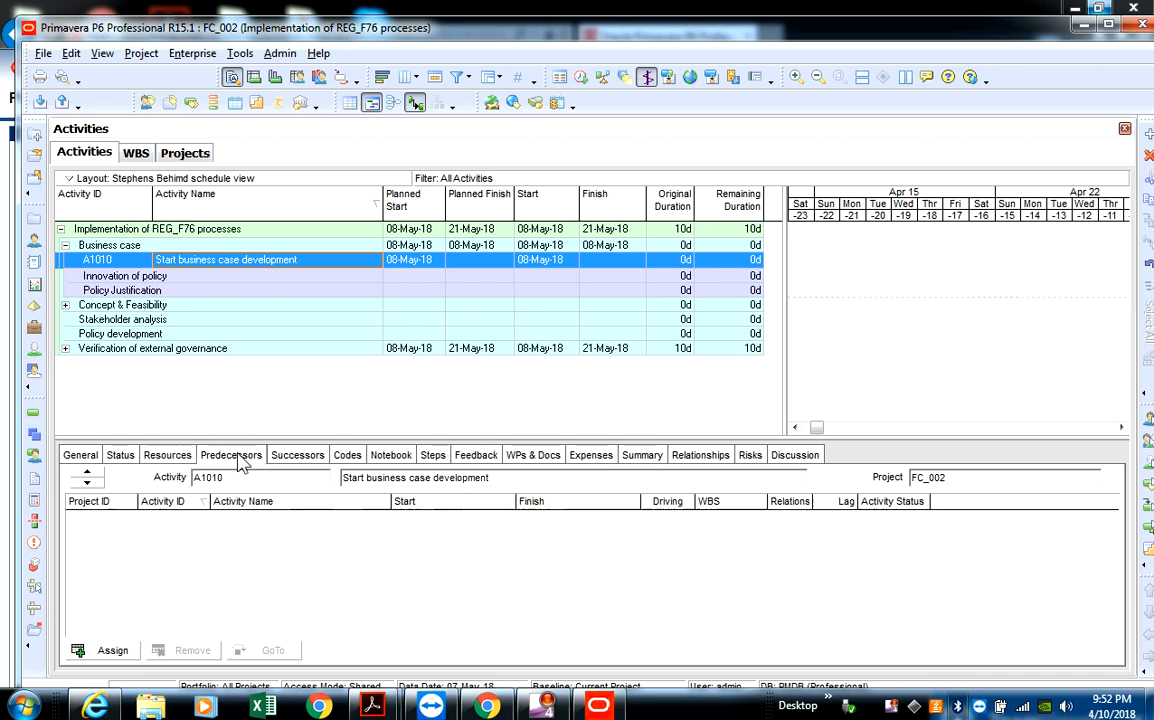
pyautogui.click(300, 458)
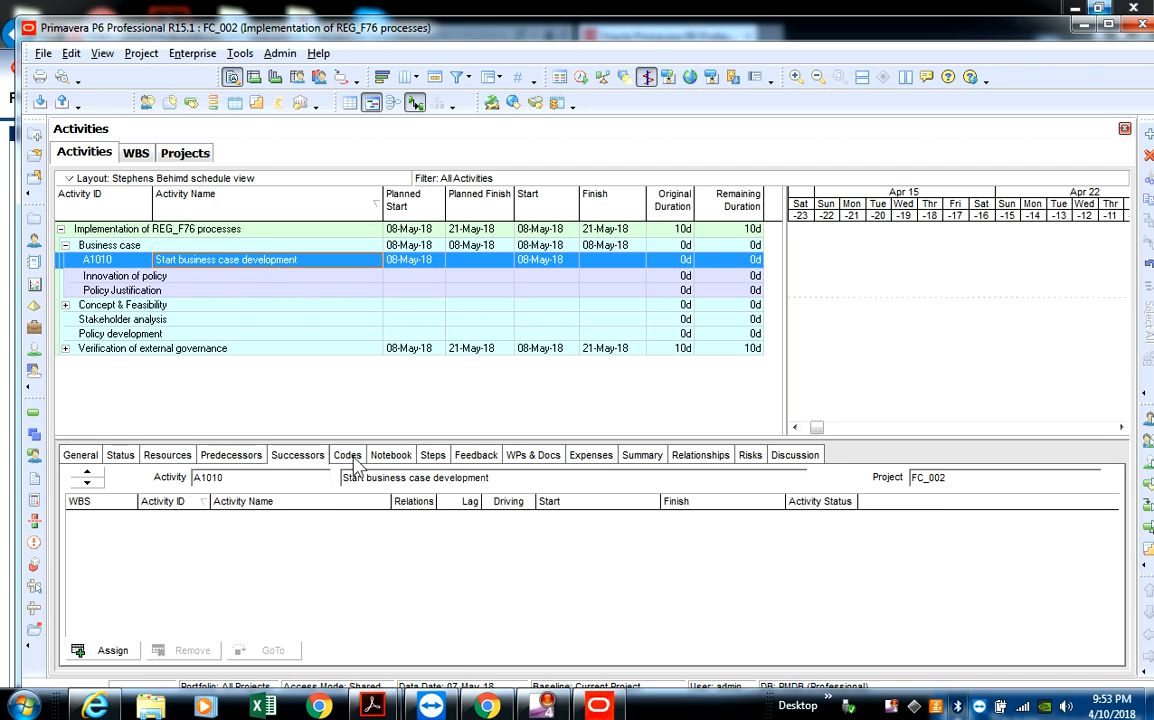
pyautogui.click(348, 456)
pyautogui.click(80, 456)
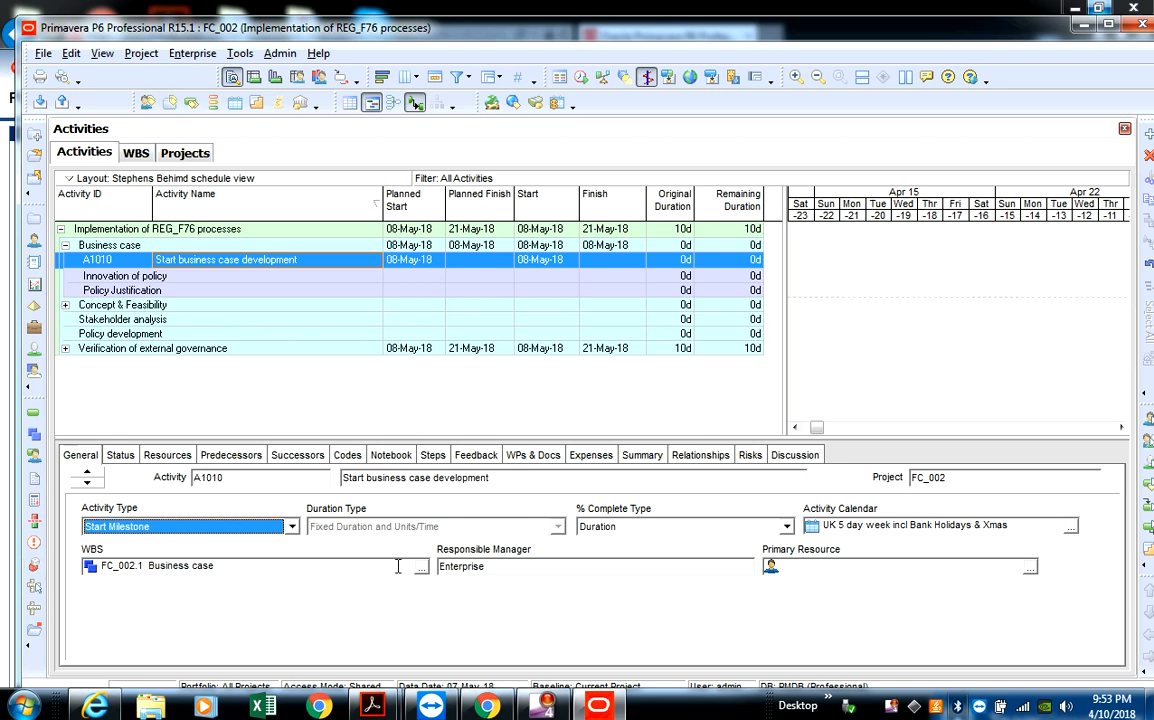
pyautogui.click(120, 456)
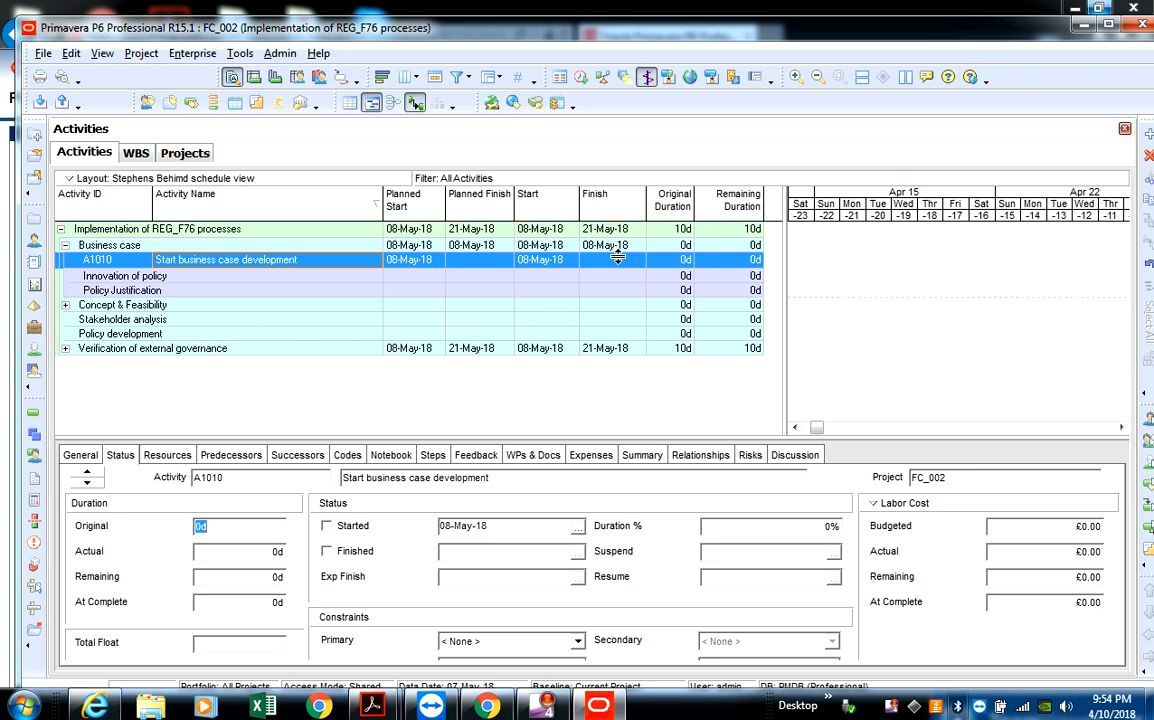
# - Add an activity named "Finish Business case development stages" under the Business case WBS element
pyautogui.click(179, 248)
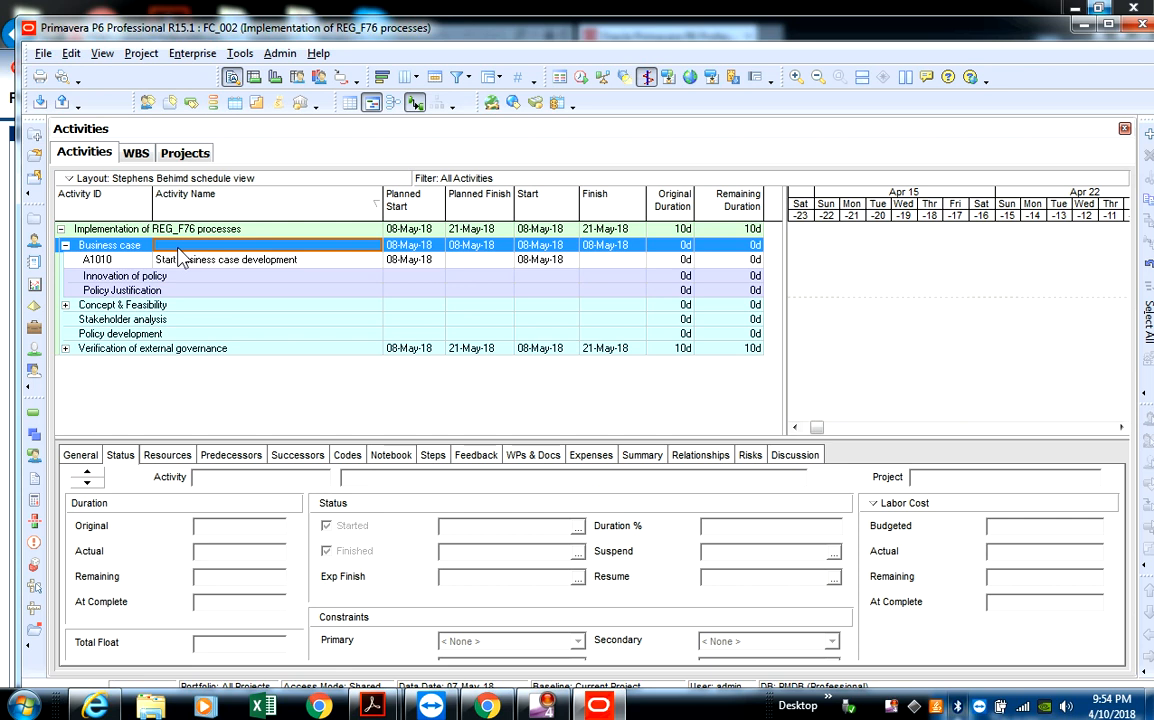
pyautogui.rightClick(178, 248)
pyautogui.click(243, 374)
pyautogui.press('Insert')
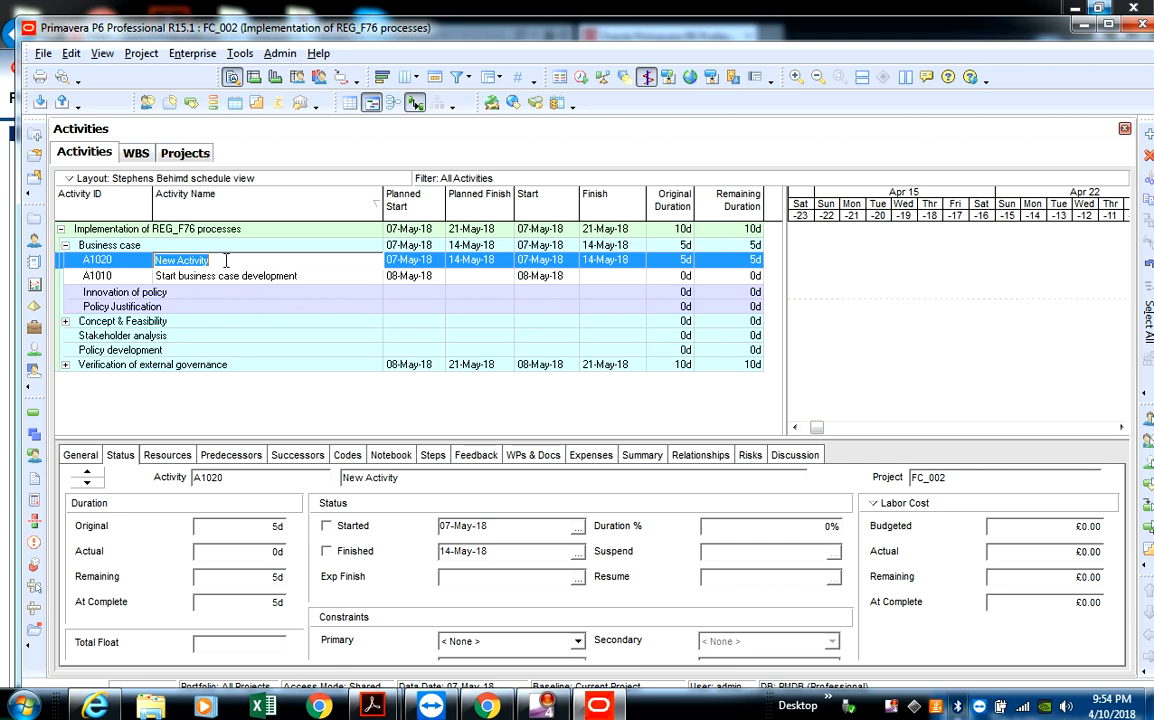
pyautogui.press('BackSpace')
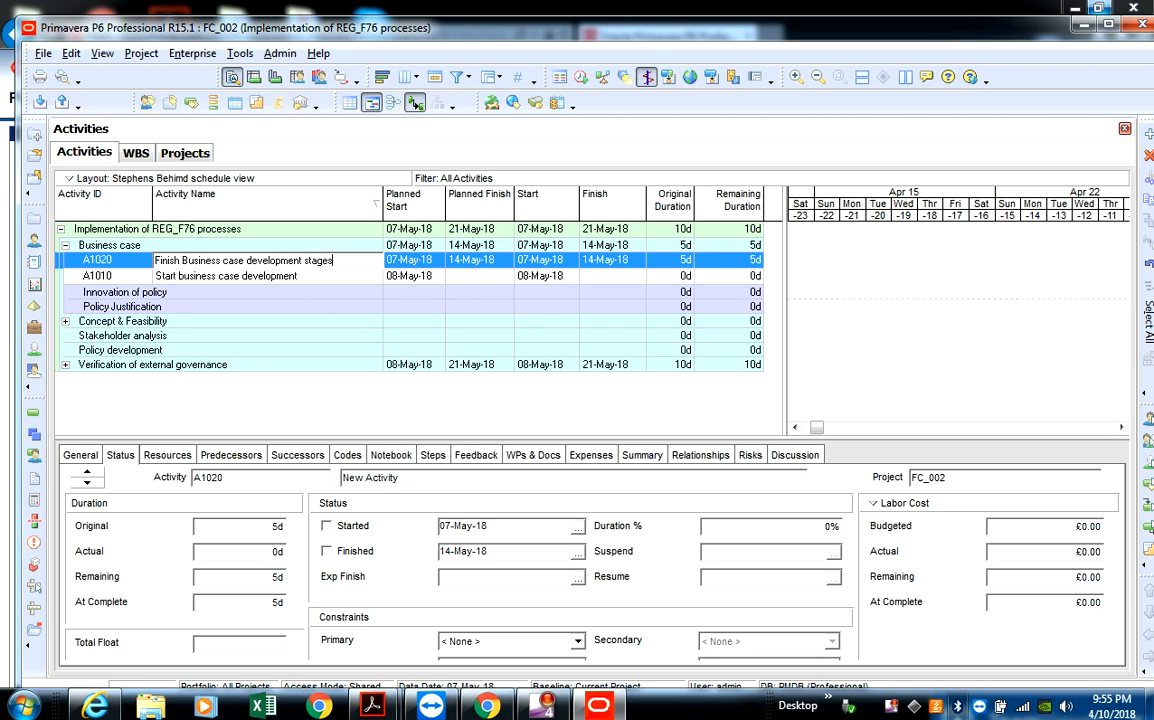
pyautogui.press('Return')
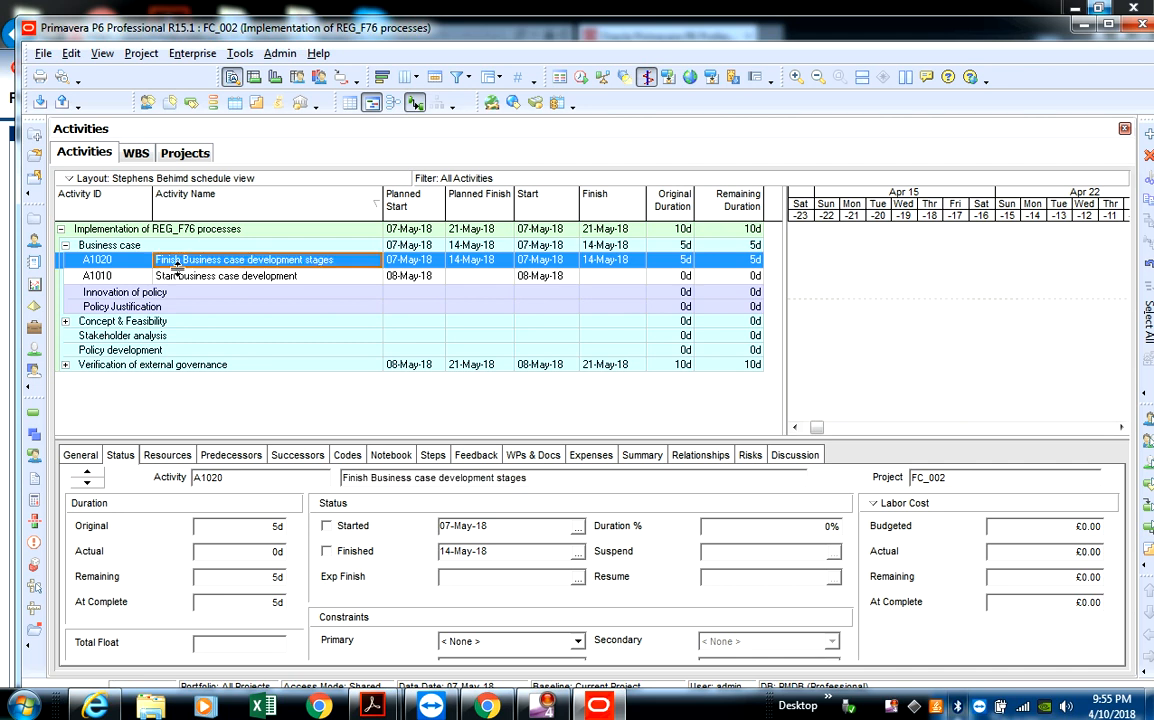
# - Move "Finish Business case development stages" from Business case into the Policy Justification WBS element by cutting and pasting it
pyautogui.rightClick(272, 262)
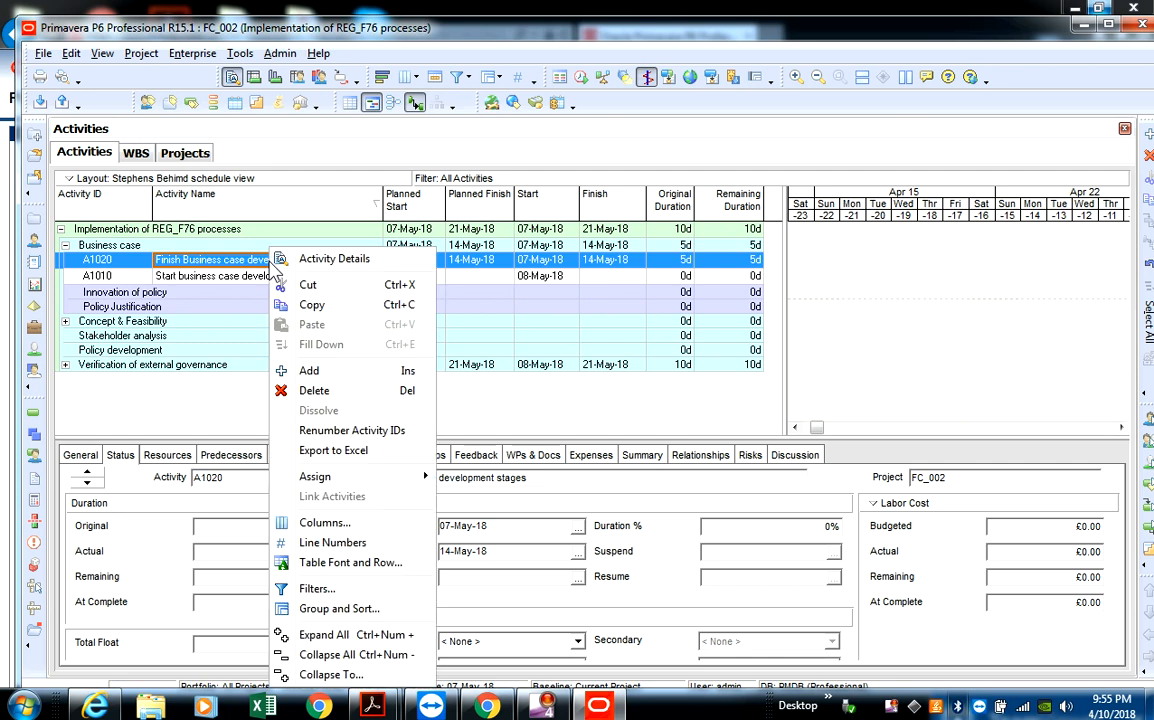
pyautogui.click(280, 284)
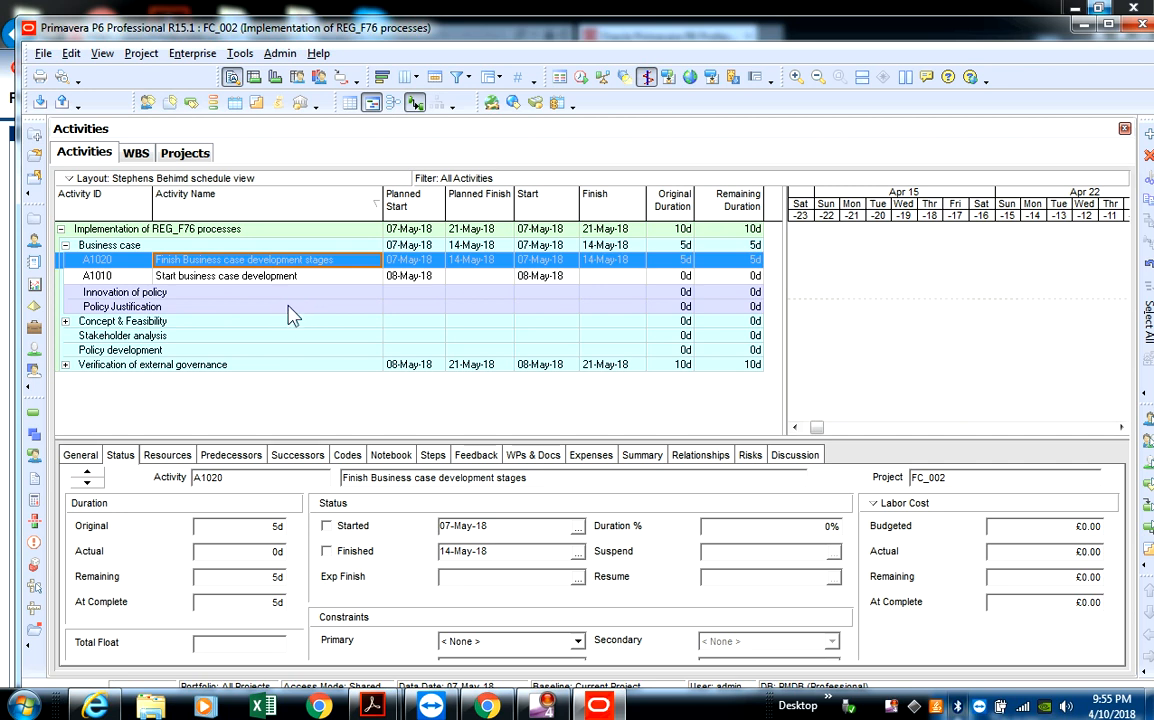
pyautogui.click(288, 306)
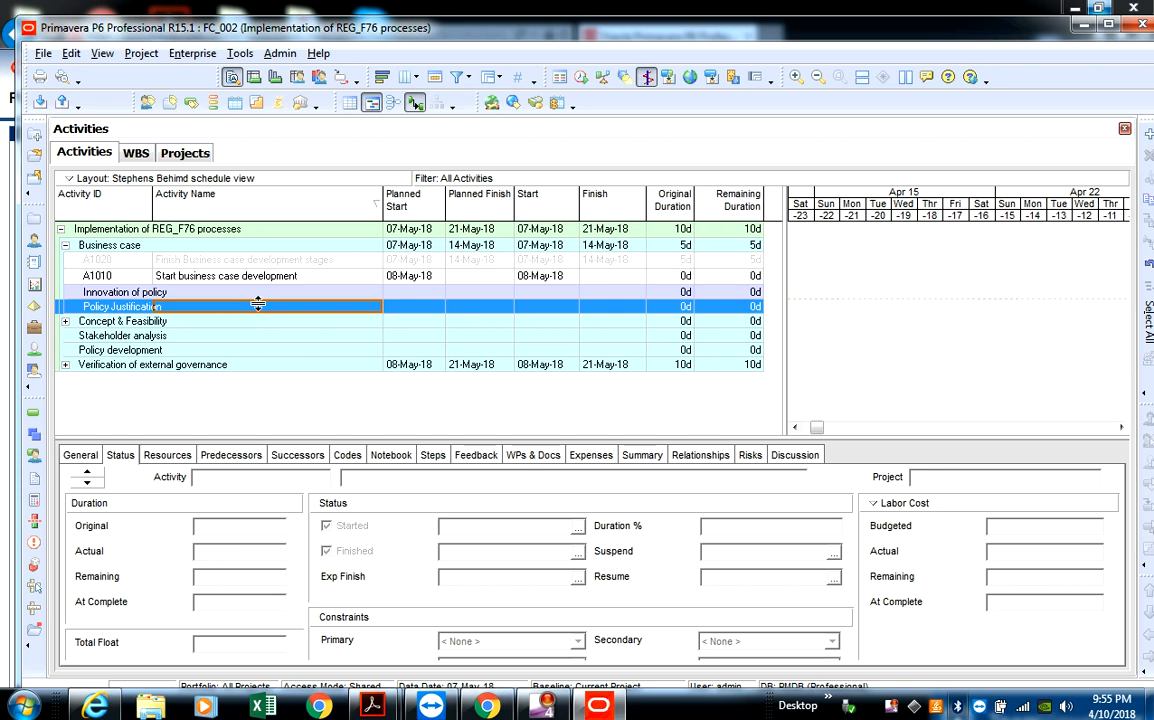
pyautogui.rightClick(262, 315)
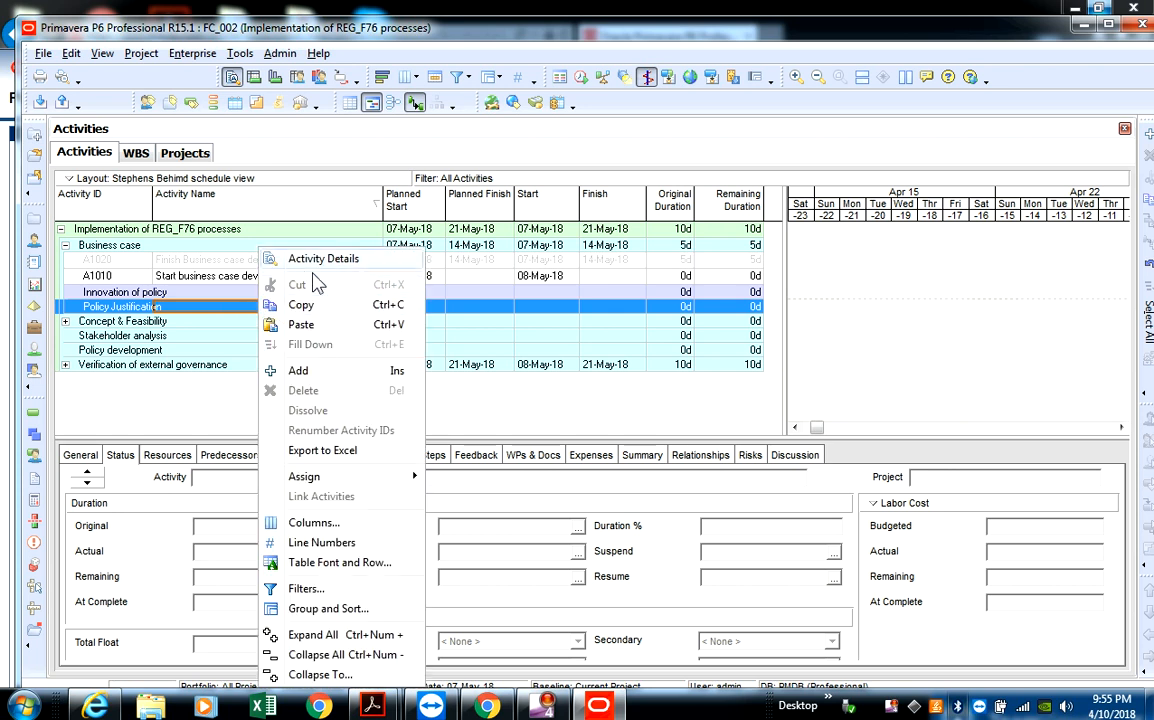
pyautogui.click(325, 328)
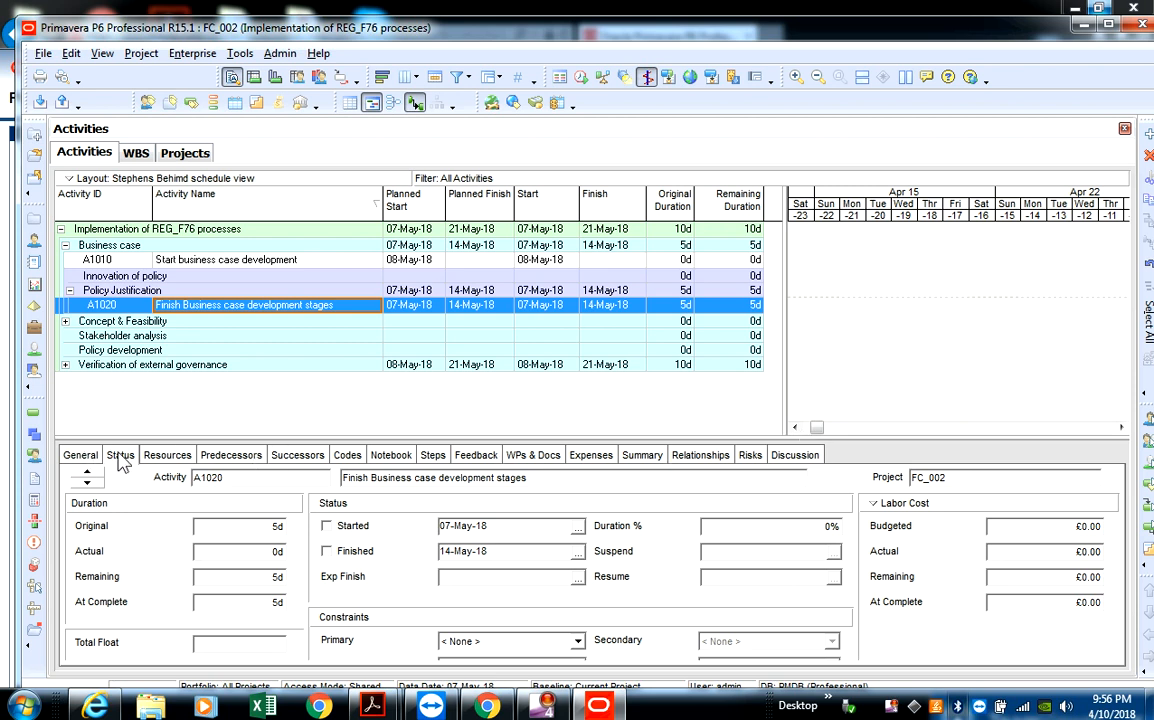
# - Examine the general, status, resource, predecessor and successor details of "Finish Business case development stages"
pyautogui.click(83, 456)
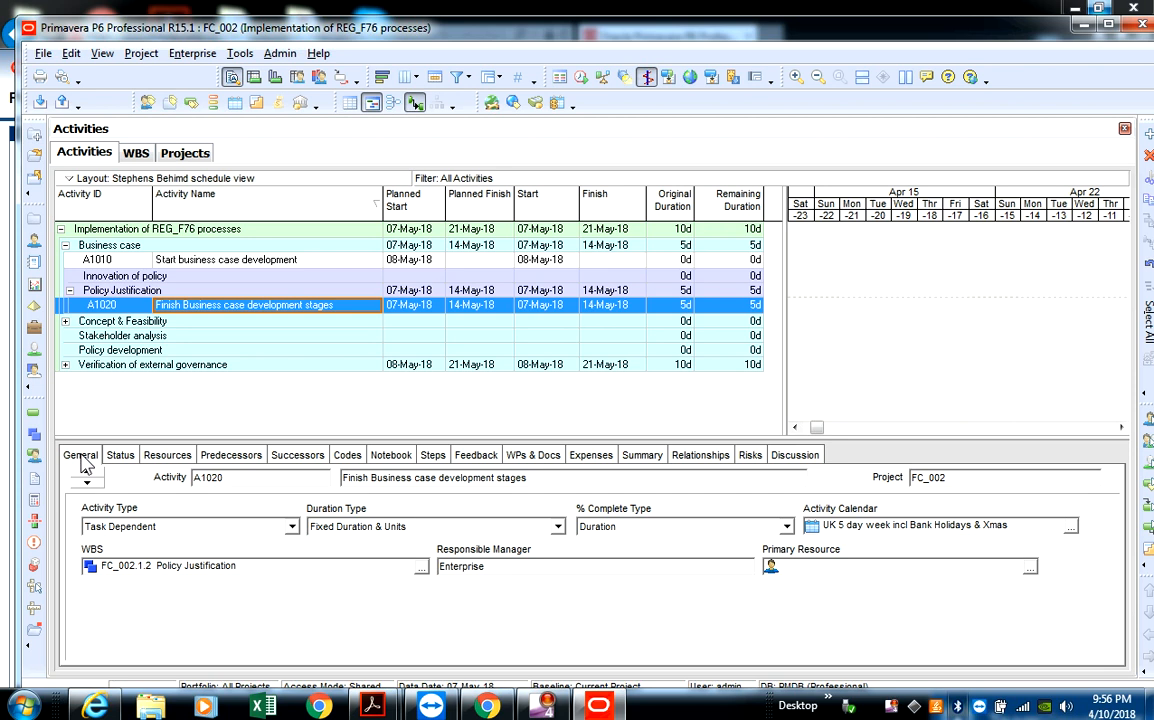
pyautogui.click(120, 456)
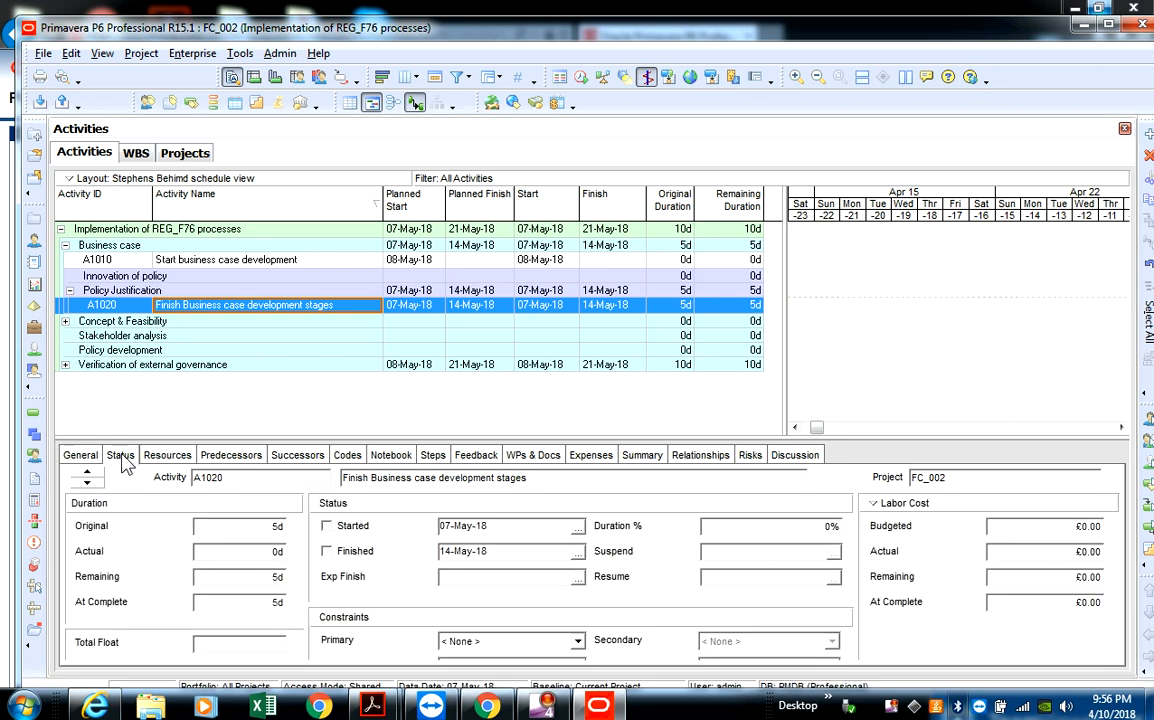
pyautogui.click(167, 455)
pyautogui.click(240, 457)
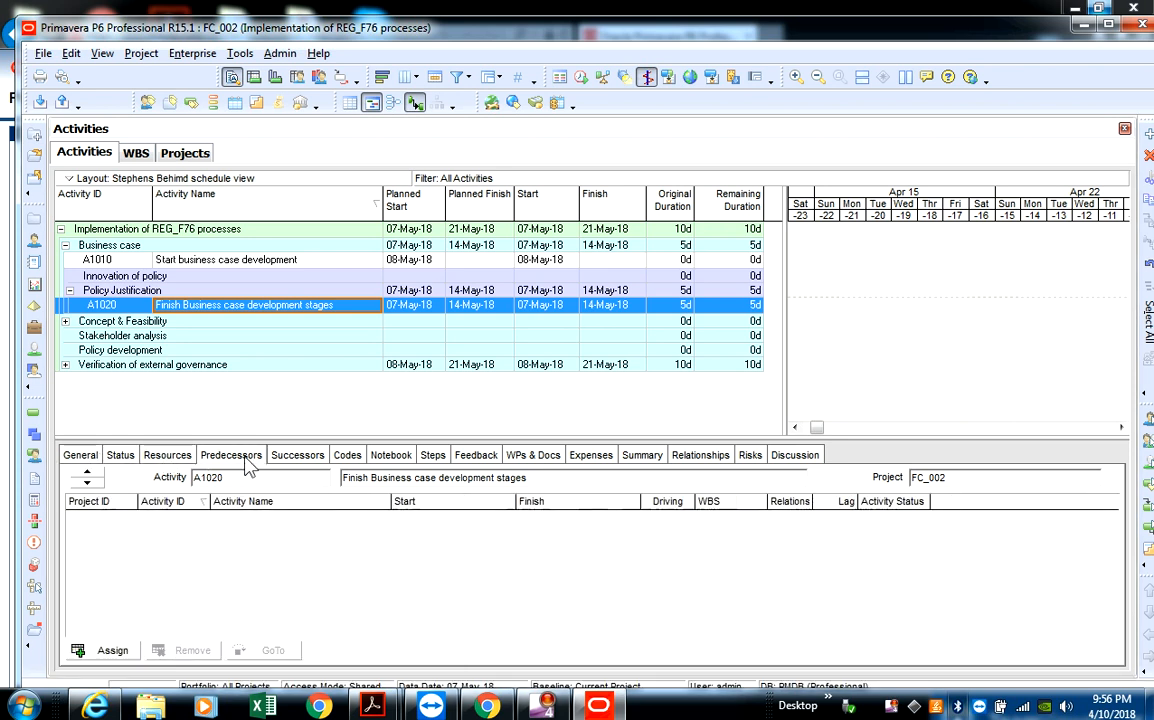
pyautogui.click(297, 456)
pyautogui.click(81, 455)
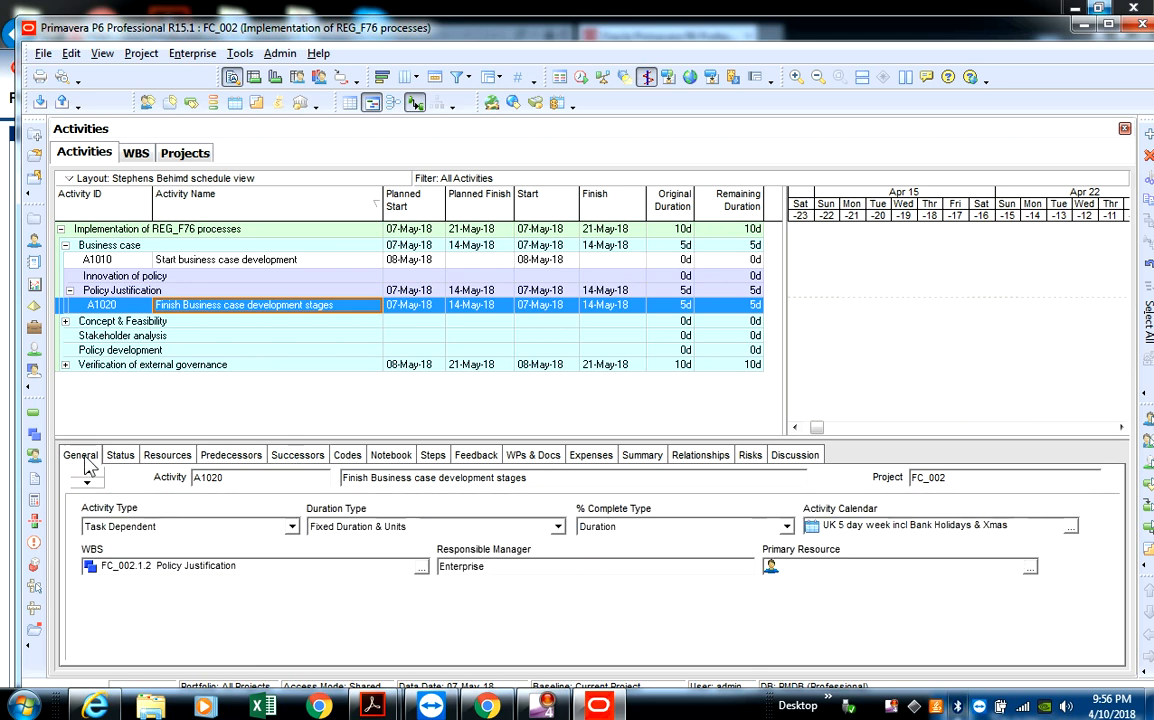
pyautogui.click(121, 456)
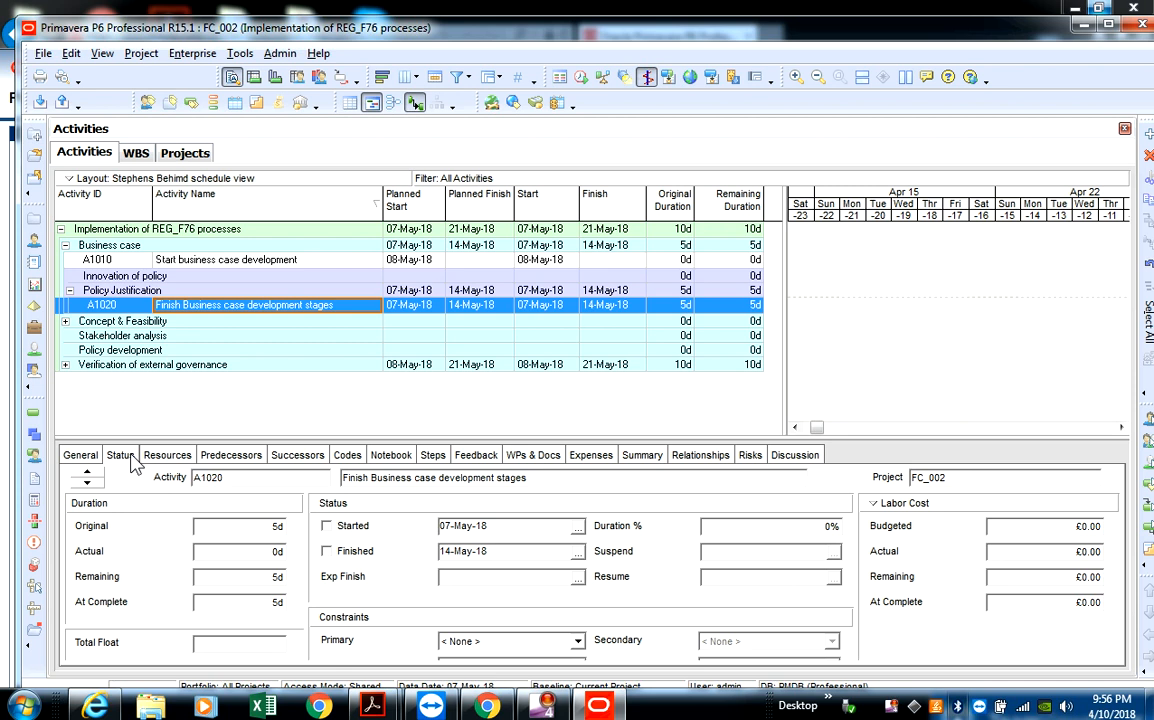
pyautogui.click(80, 458)
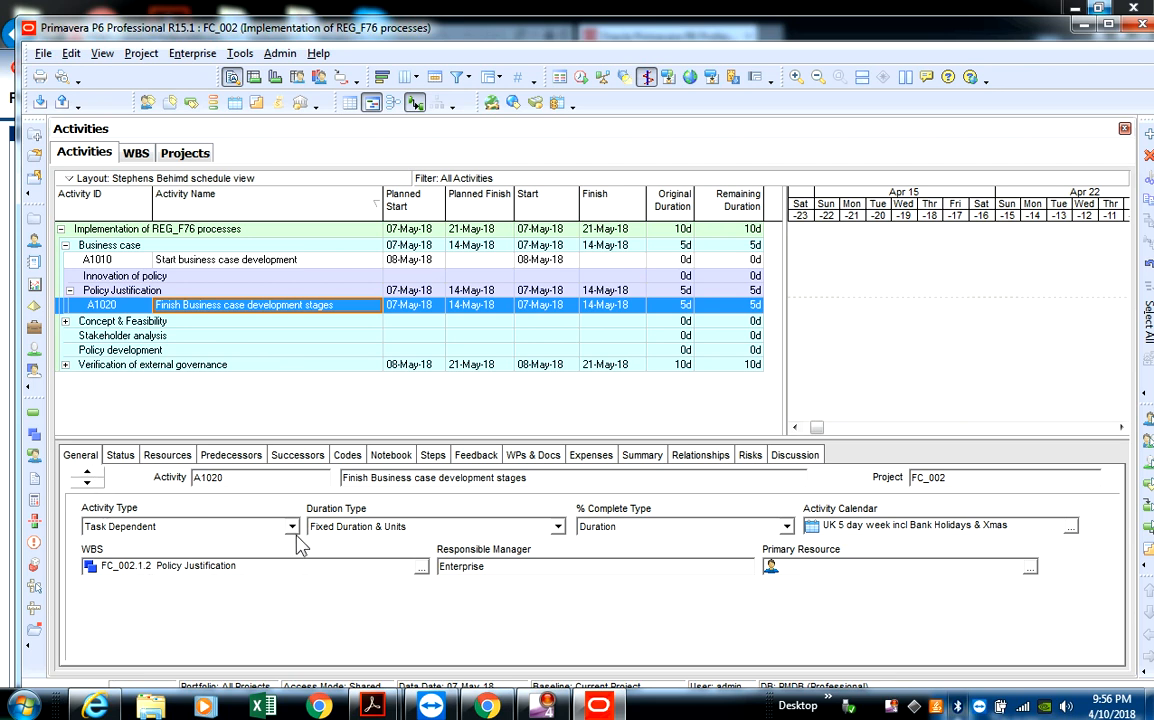
pyautogui.click(120, 458)
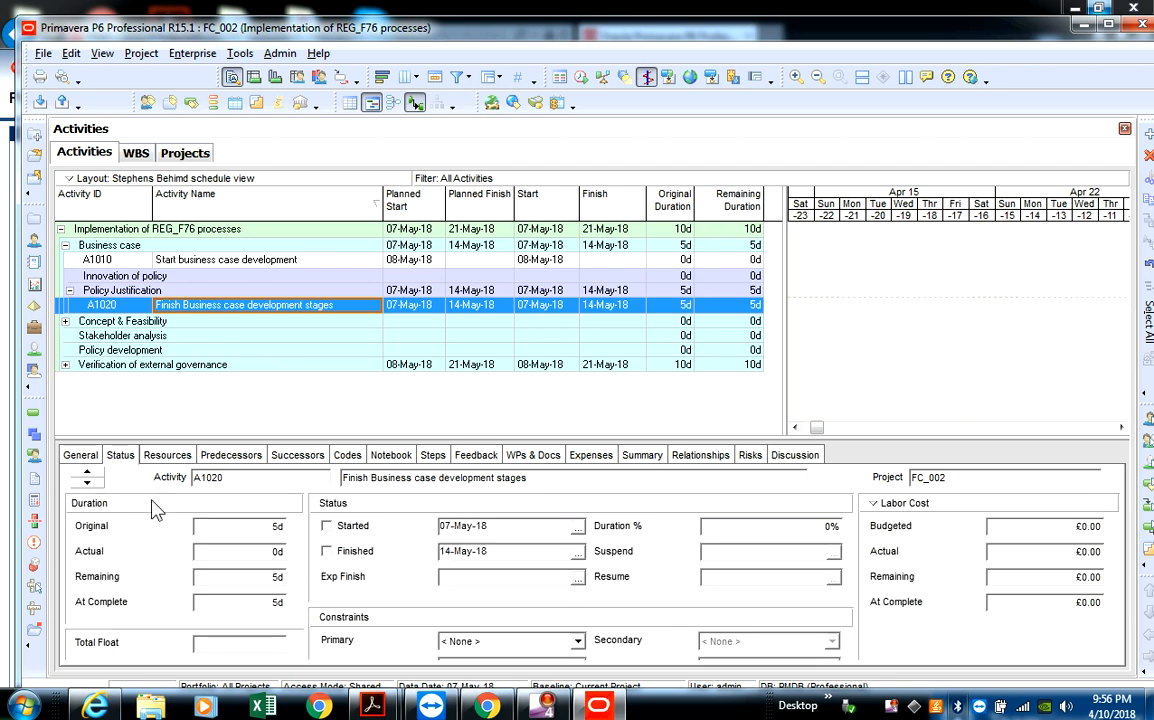
pyautogui.click(162, 456)
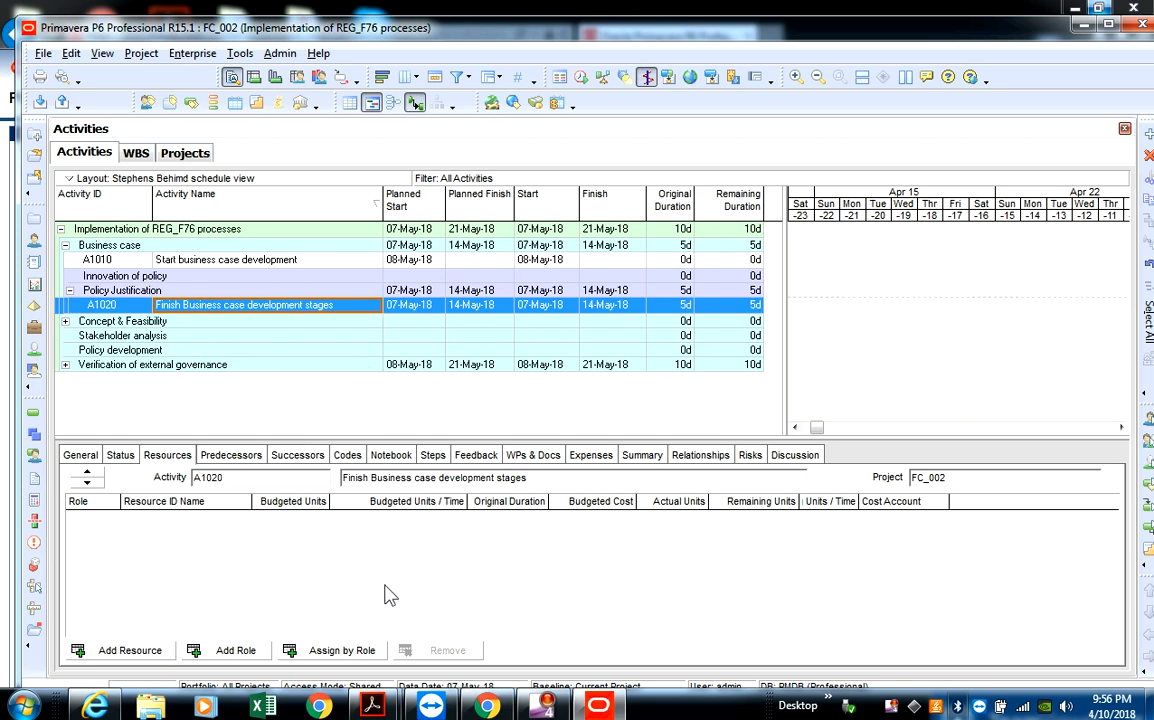
# - Set the activity type of "Finish Business case development stages" to Finish Milestone
pyautogui.click(80, 455)
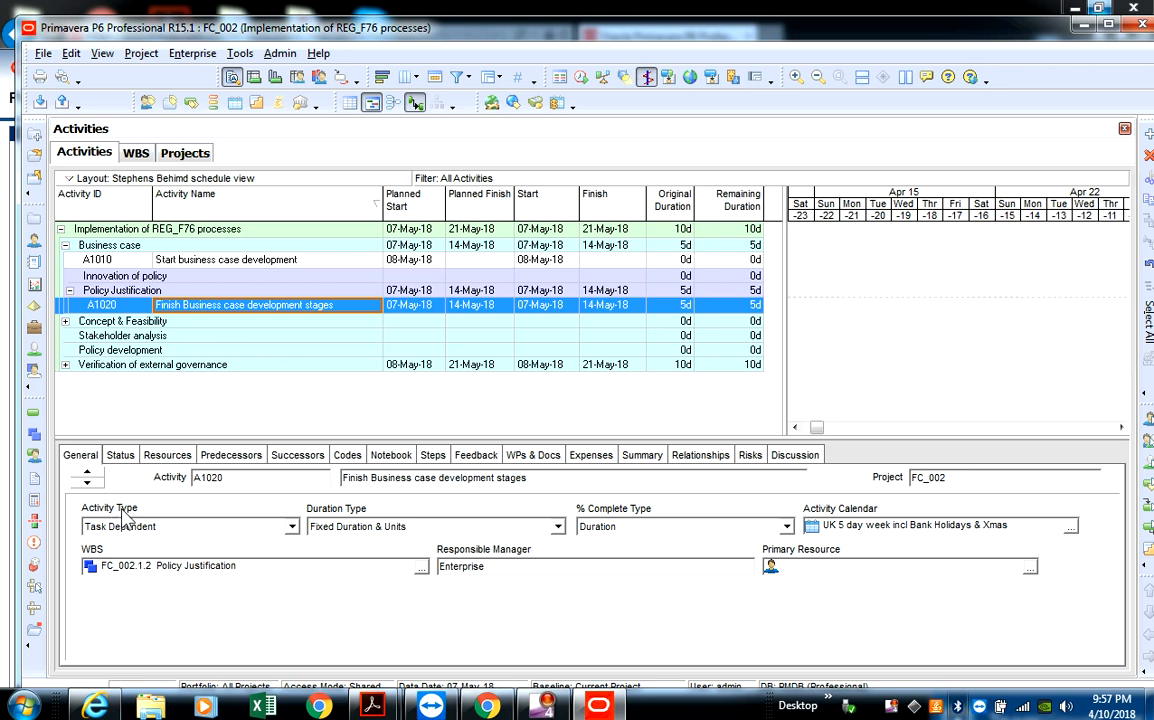
pyautogui.click(295, 529)
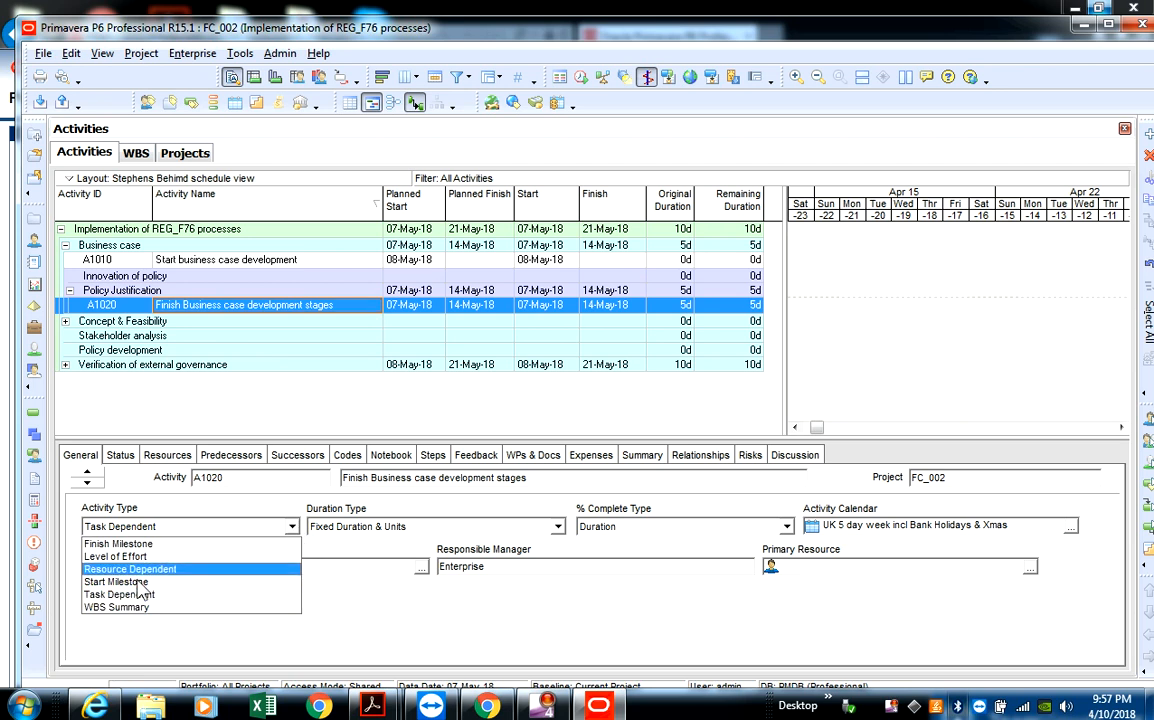
pyautogui.click(121, 543)
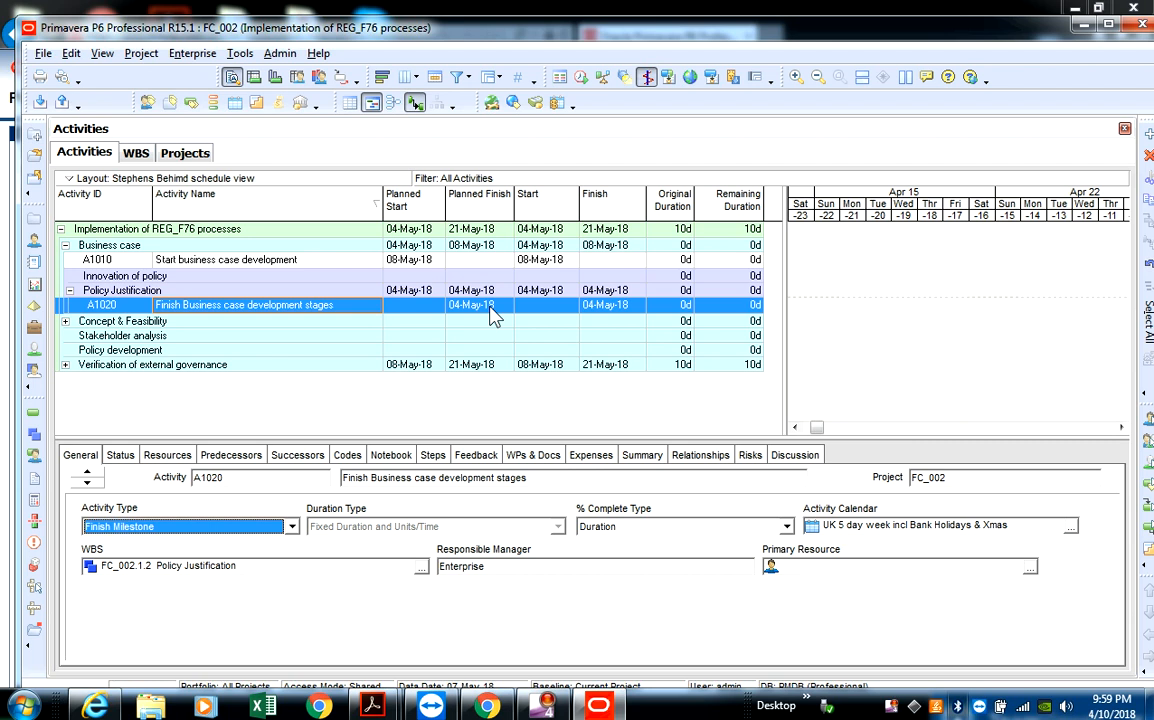
pyautogui.click(91, 455)
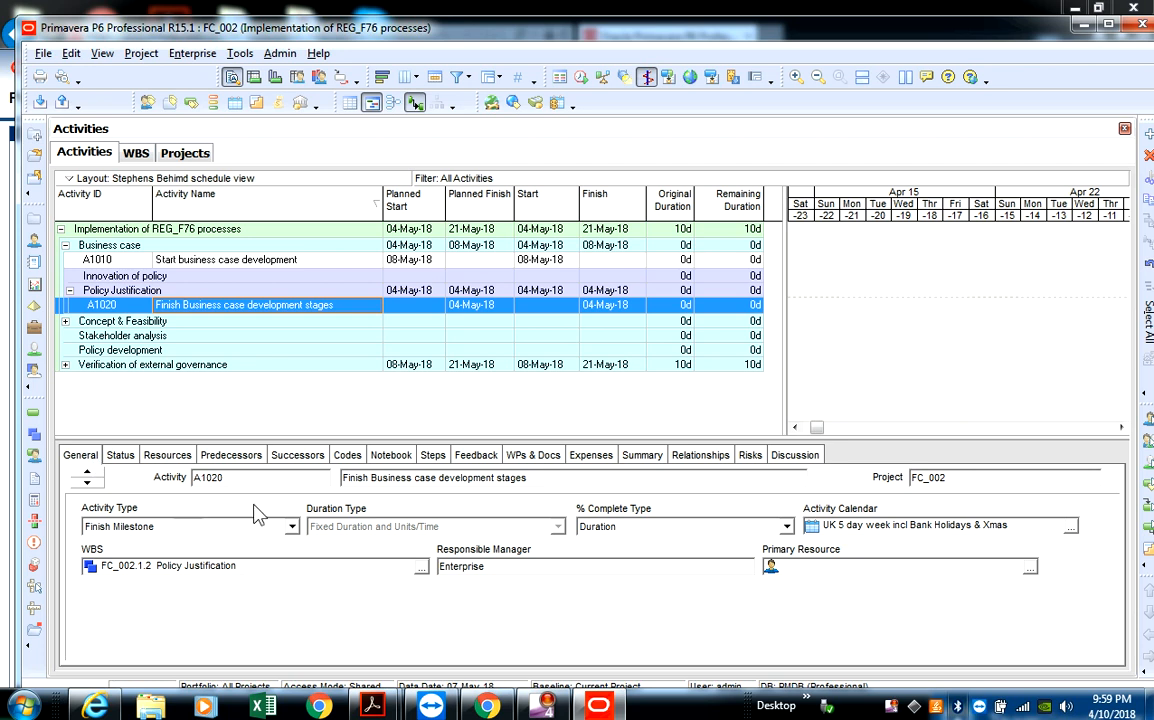